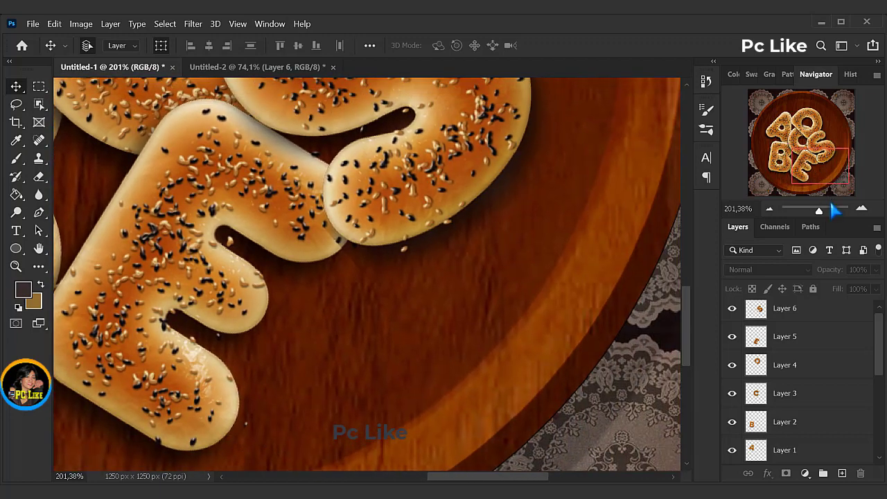
left_click_drag(821, 217, 820, 215)
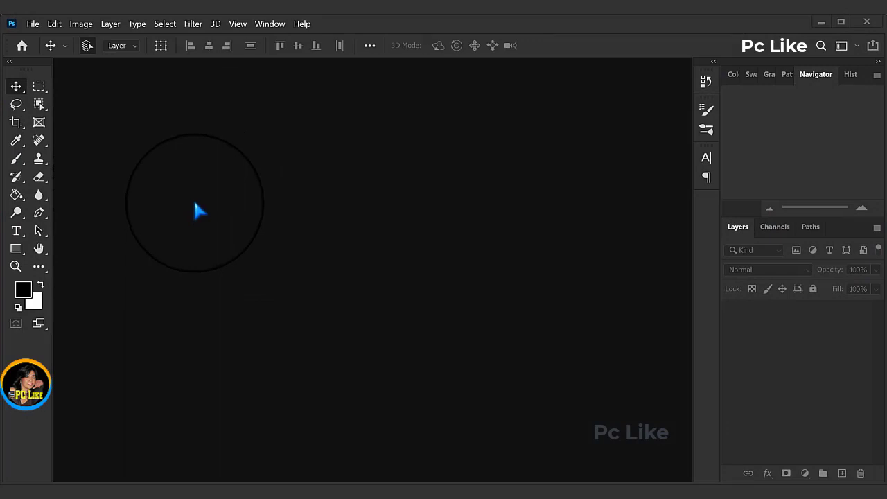
Step: Create a new 1250 x 1250 pixel document at 72 pixels/inch, in 8-bit RGB Color with a white background
left_click(33, 24)
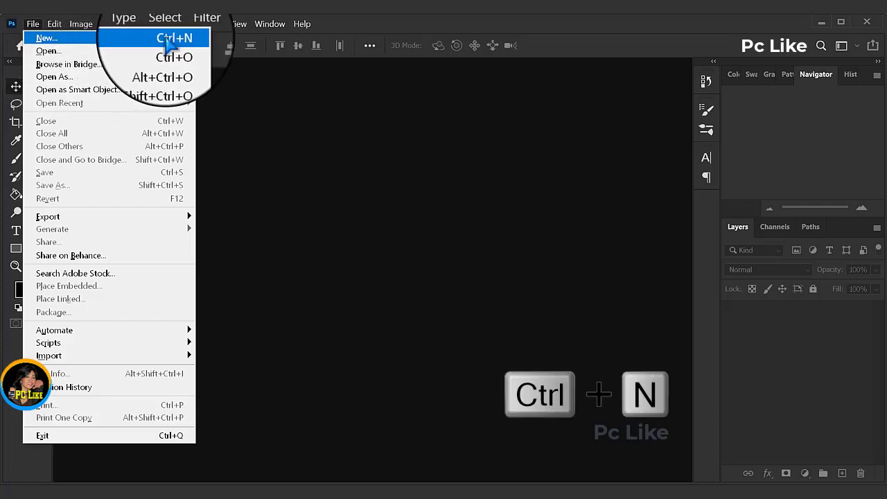
left_click(167, 38)
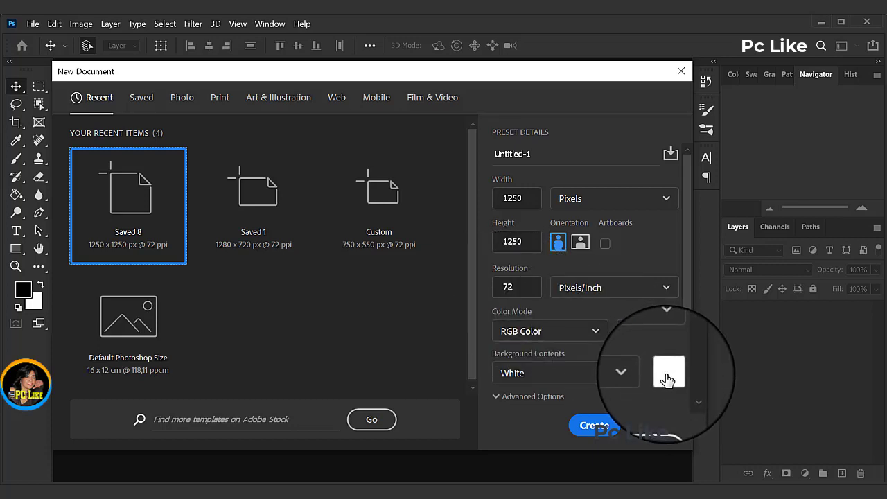
left_click(593, 425)
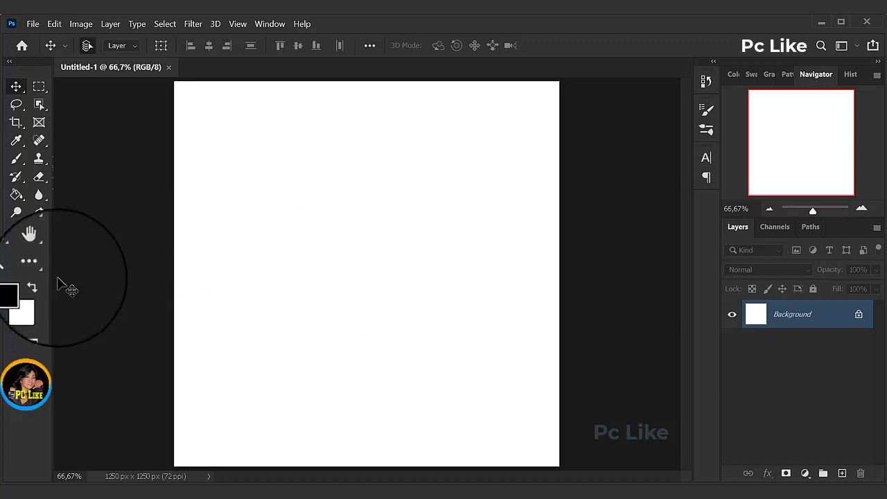
Step: Set the foreground color to d4d0c9
left_click(26, 293)
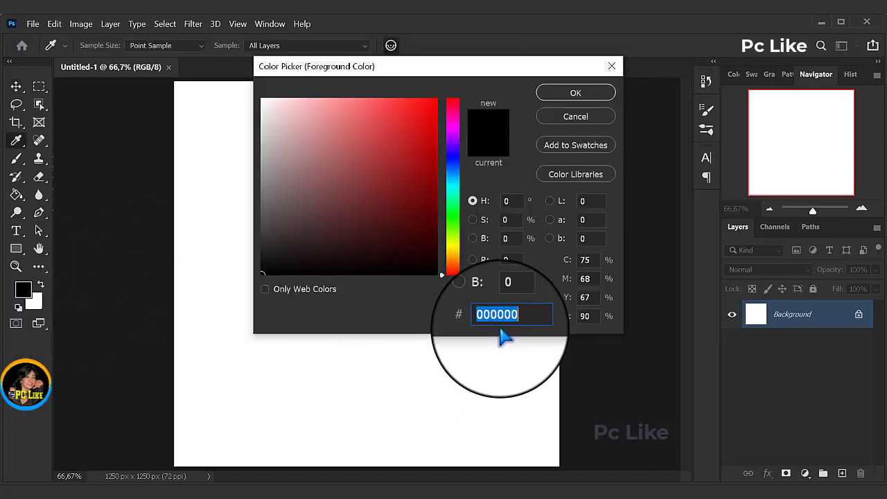
type("d4d0c9")
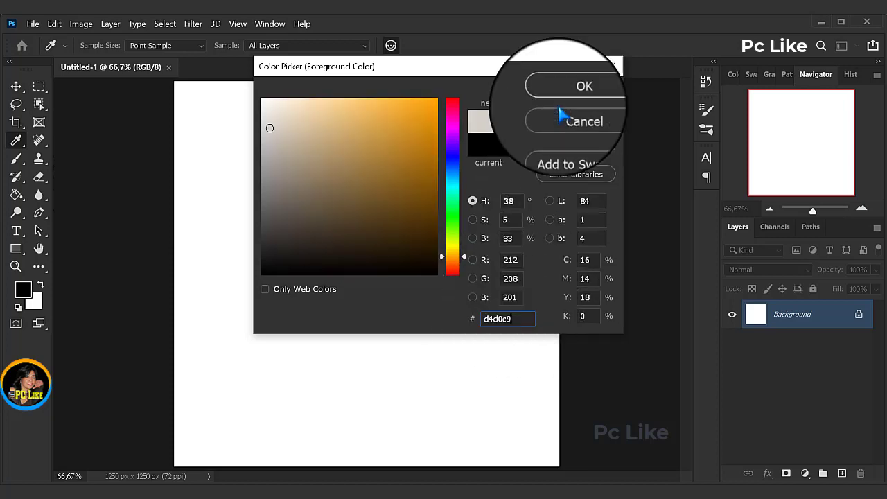
left_click(575, 93)
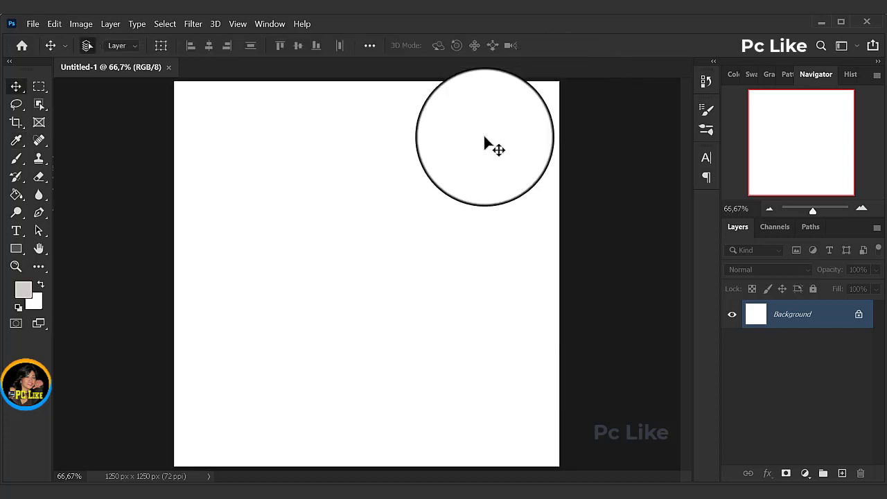
Step: Draw a rectangle shape filled with d4d0c9, about 1402 x 1367 px, covering the whole canvas and extending past its edges
left_click(14, 253)
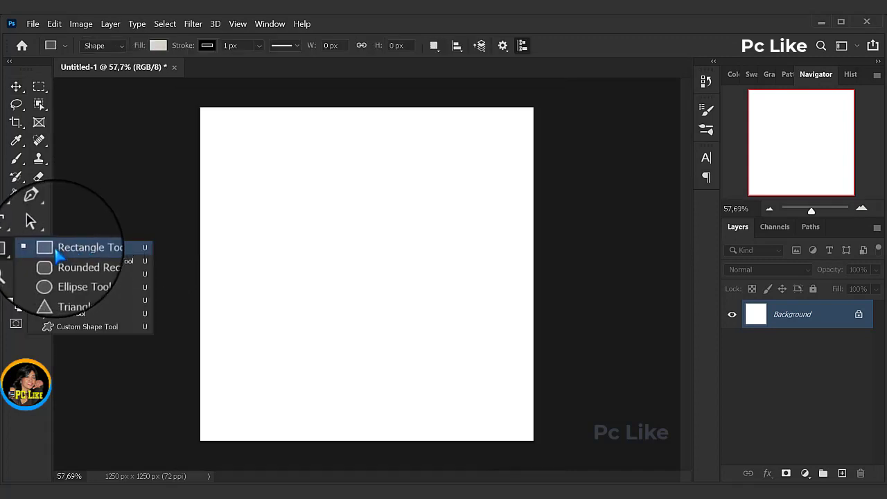
left_click(86, 250)
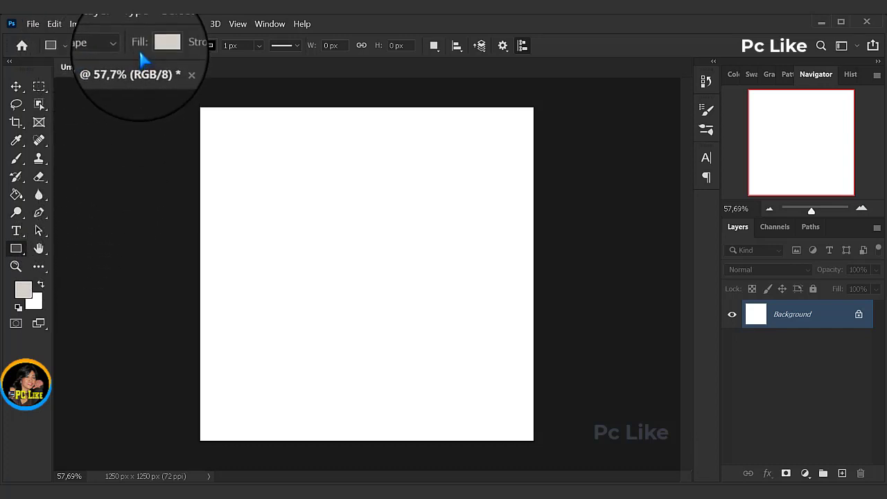
left_click(159, 48)
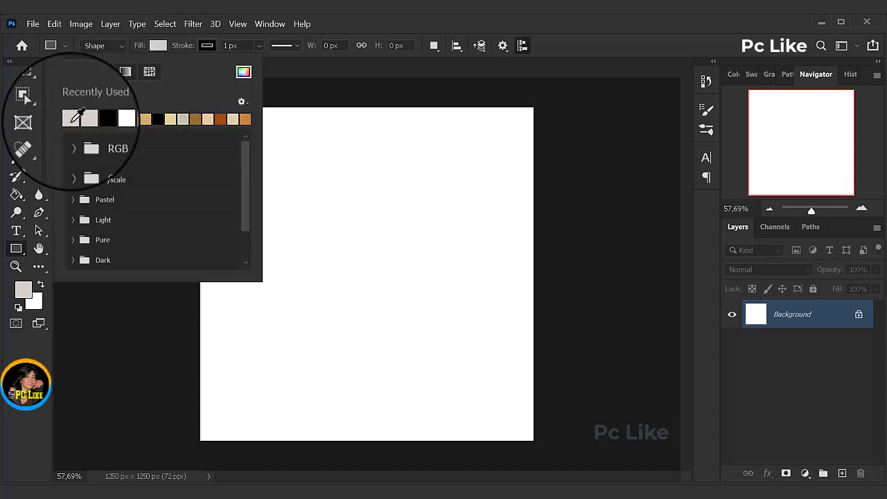
left_click(243, 72)
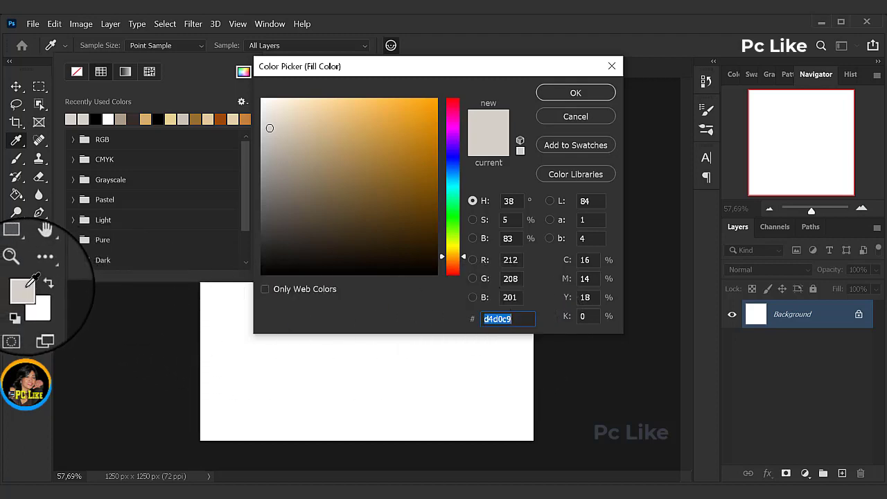
left_click(575, 95)
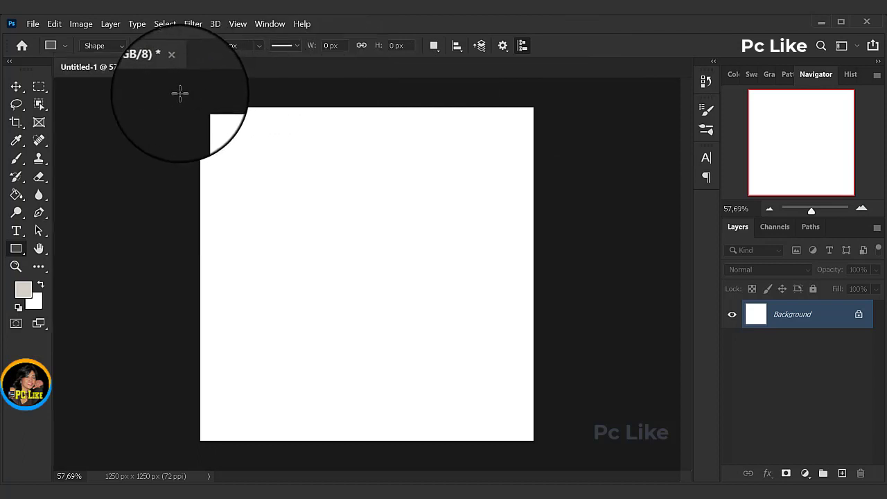
left_click_drag(180, 94, 553, 457)
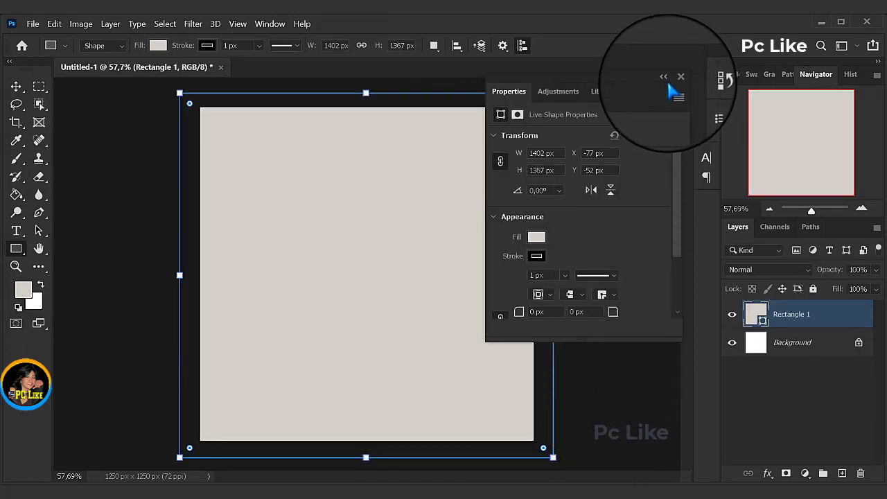
left_click(677, 80)
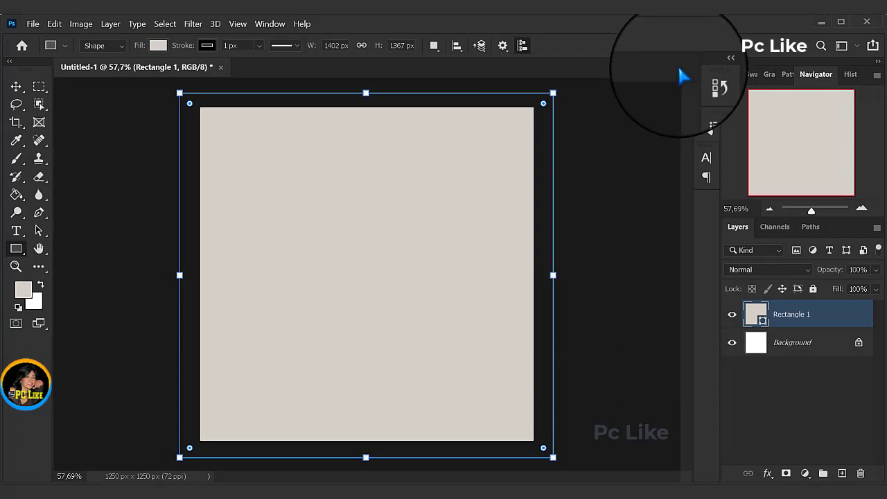
Step: Open the Kertas Putih, Taplak Meja Texture, Tembok beton Gelap and Wood Texture images together
left_click(33, 24)
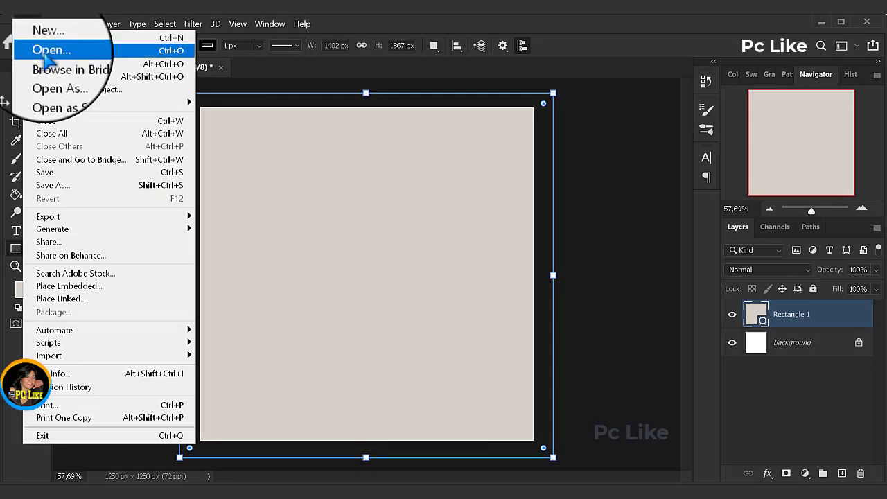
left_click(47, 51)
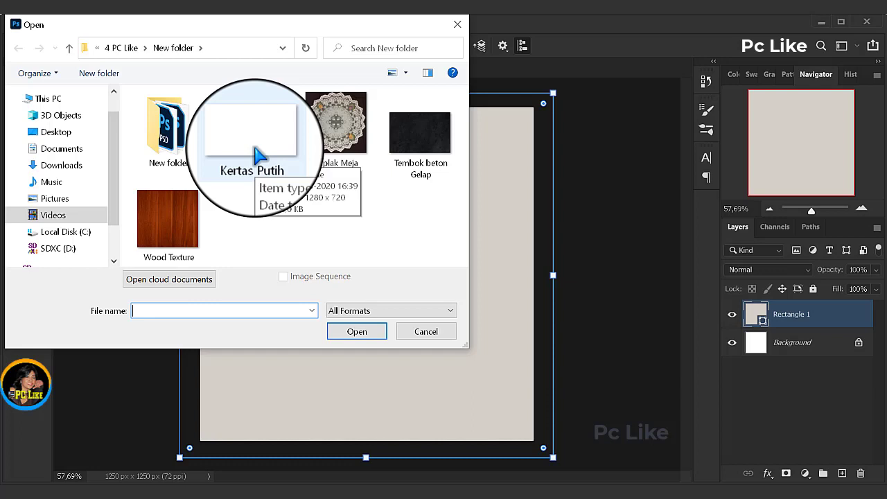
left_click(258, 156)
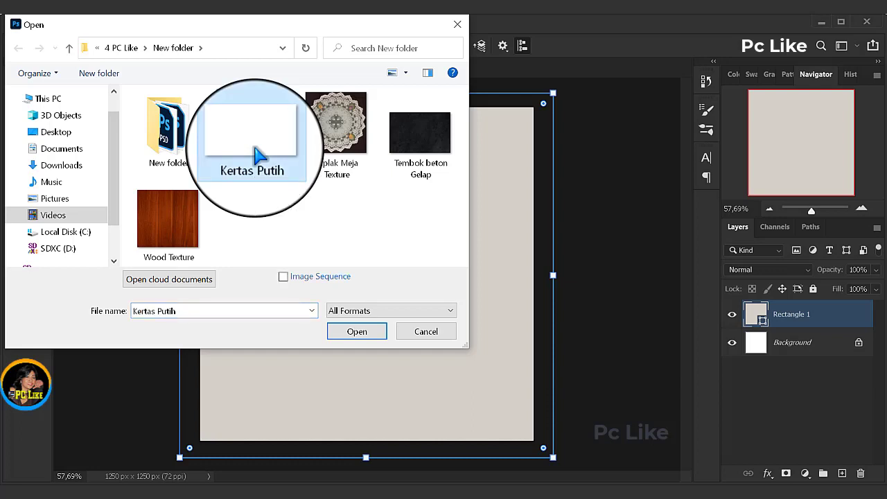
left_click(366, 144, "ctrl")
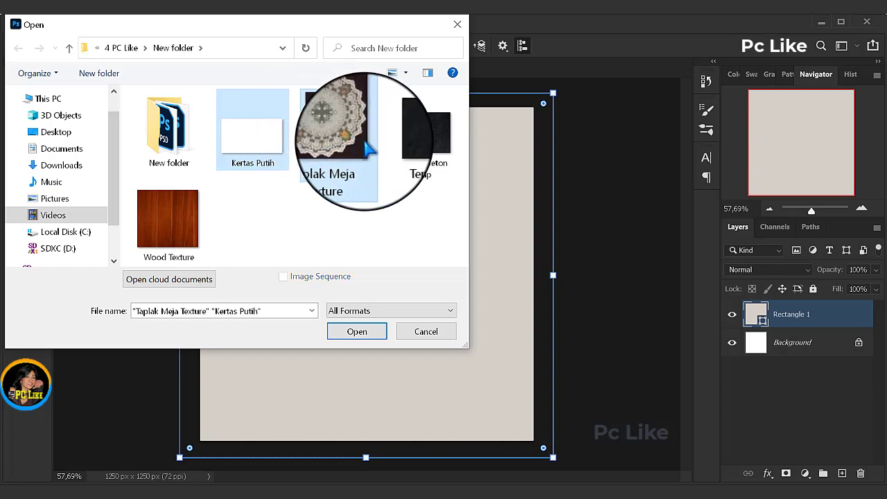
left_click(421, 142, "ctrl")
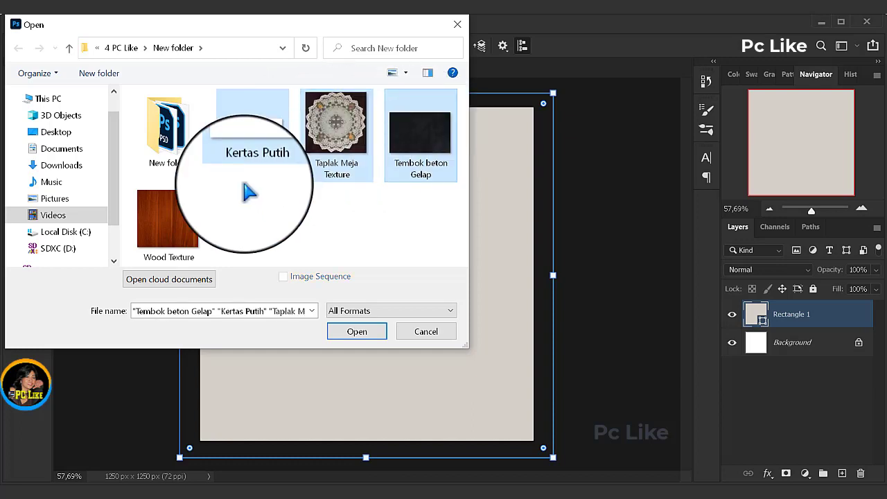
left_click(165, 223, "ctrl")
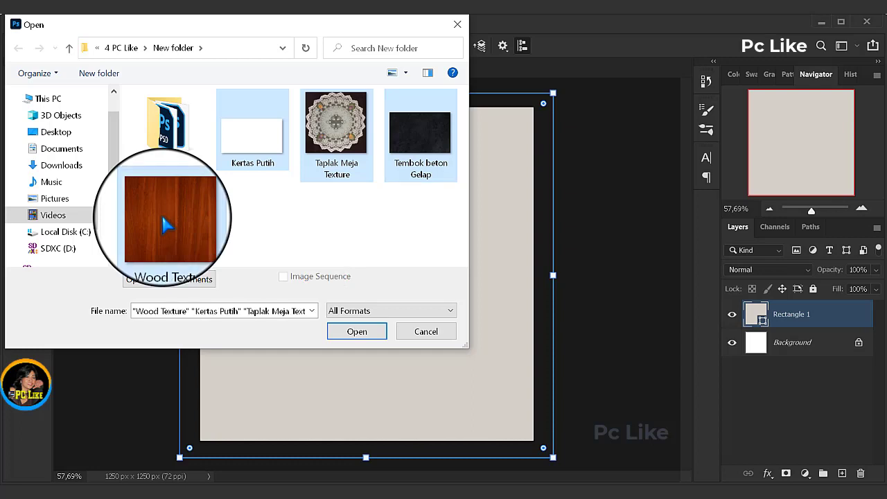
left_click(356, 331)
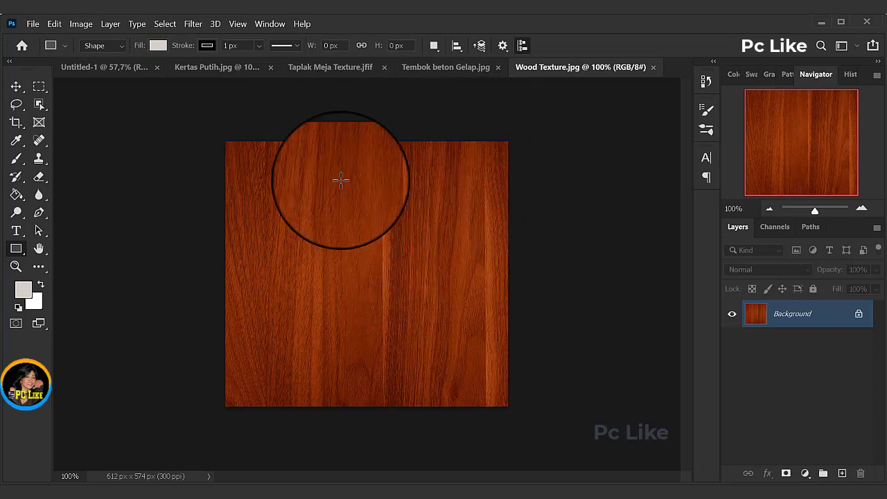
Step: Define the Kertas Putih.jpg image as a pattern named "Kertas Putih", and close that image
left_click(210, 67)
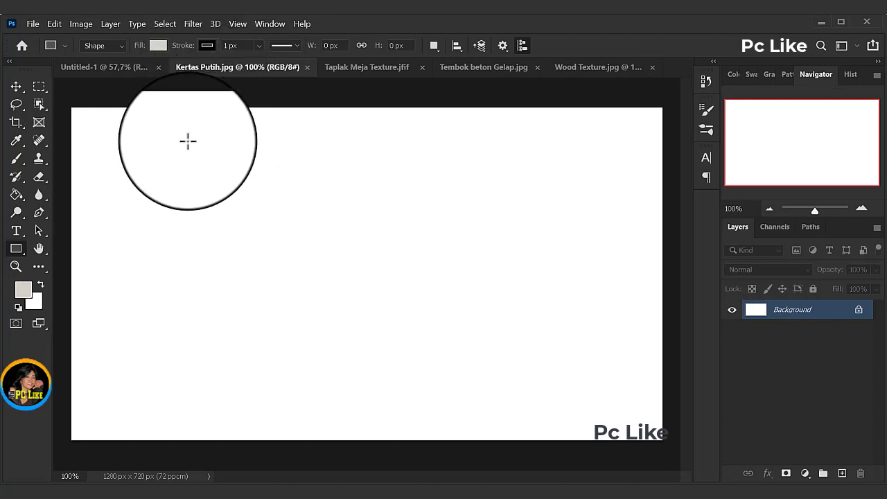
left_click(54, 24)
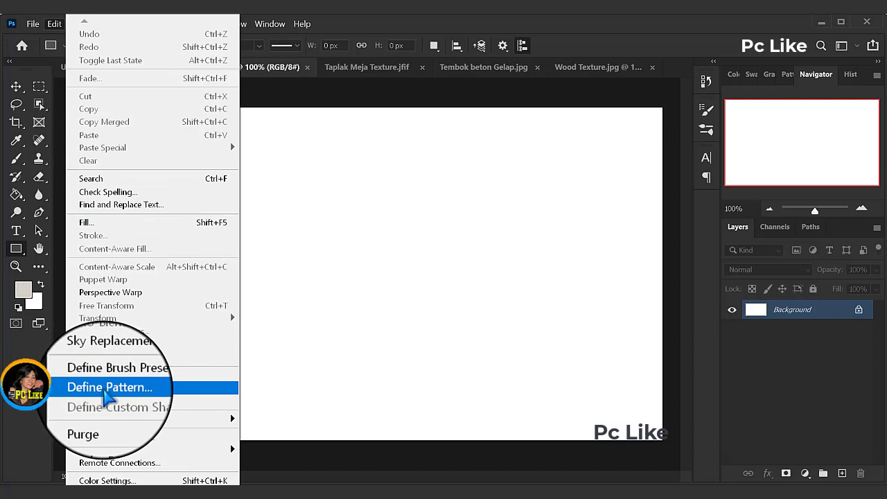
left_click(109, 388)
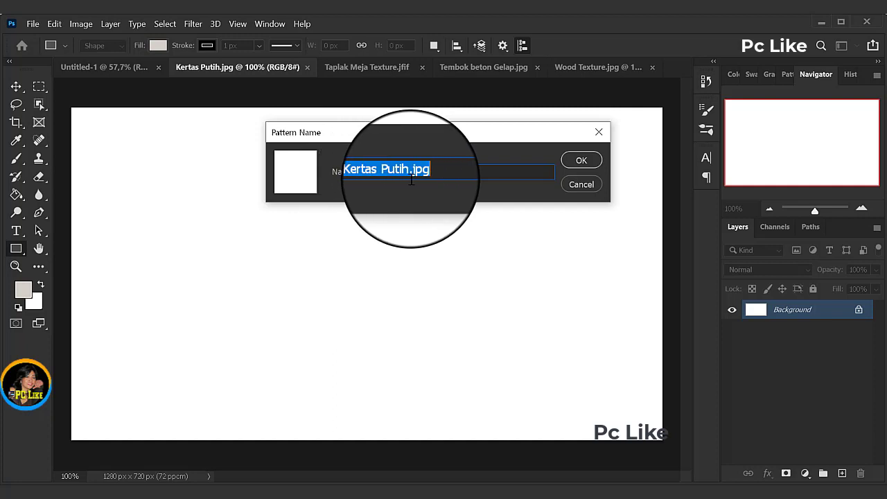
left_click_drag(409, 173, 455, 173)
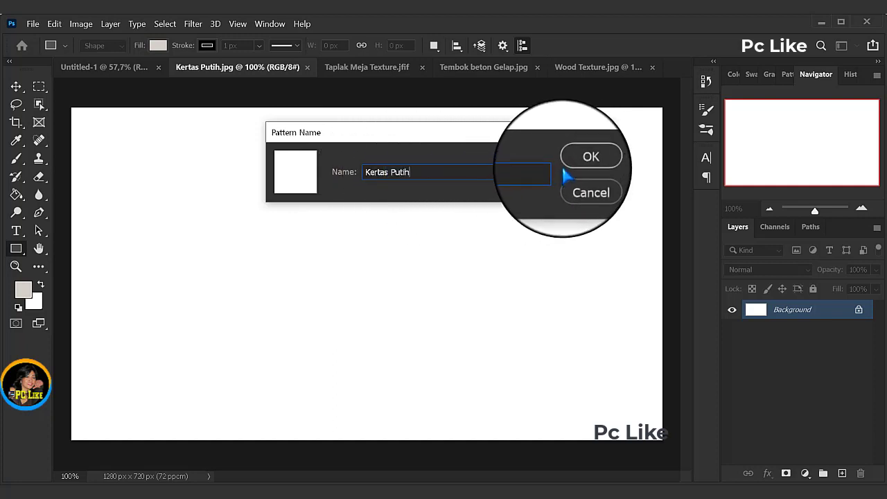
left_click(581, 162)
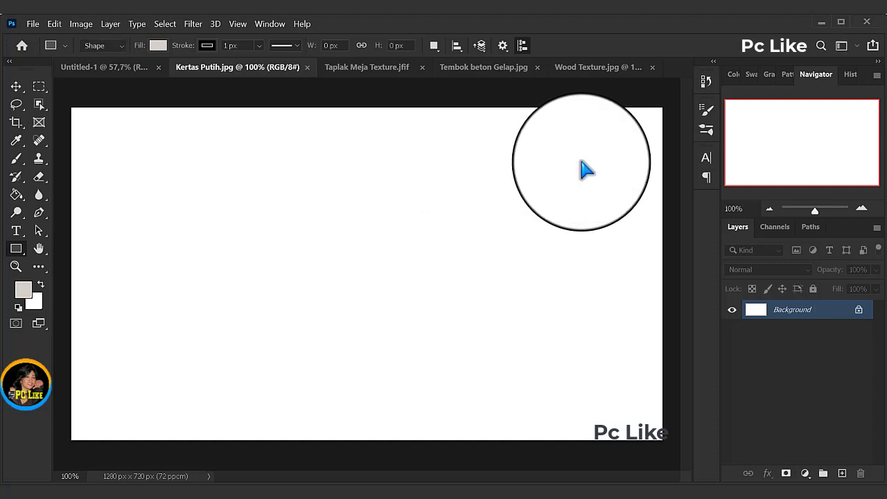
left_click(308, 67)
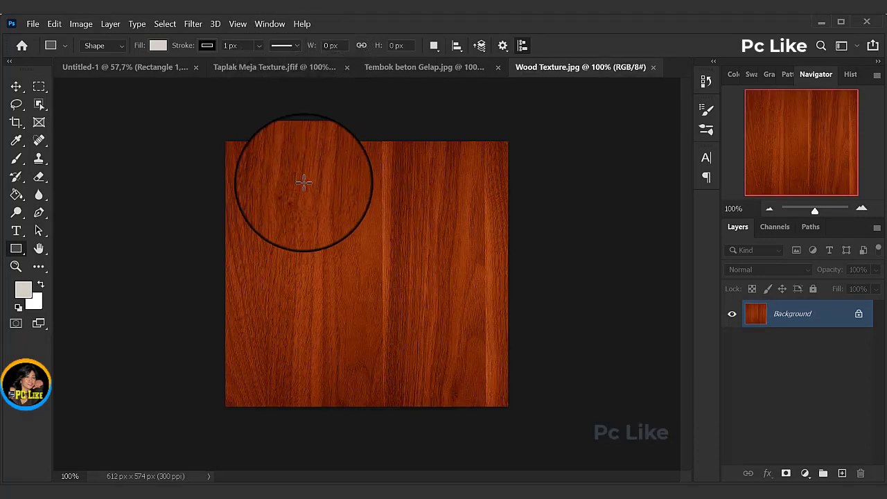
Step: Define the Taplak Meja Texture.jfif image as a pattern named "Taplak Meja Texture", and close that image
left_click(257, 69)
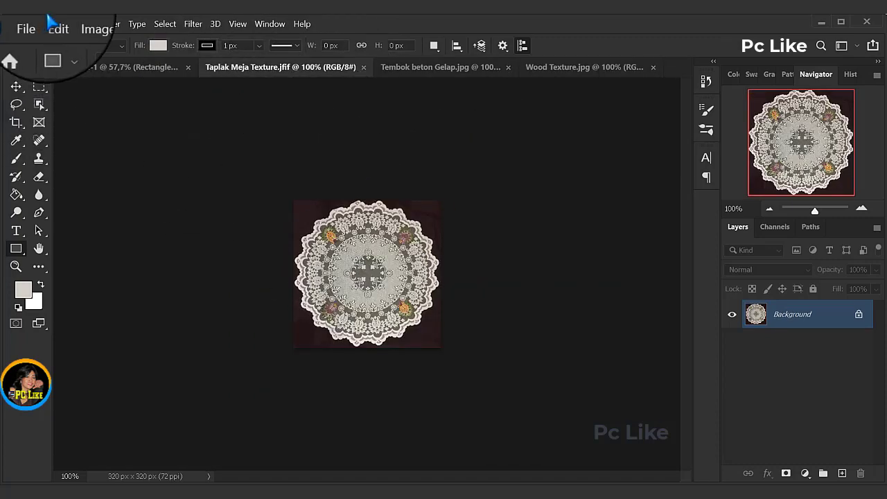
left_click(54, 24)
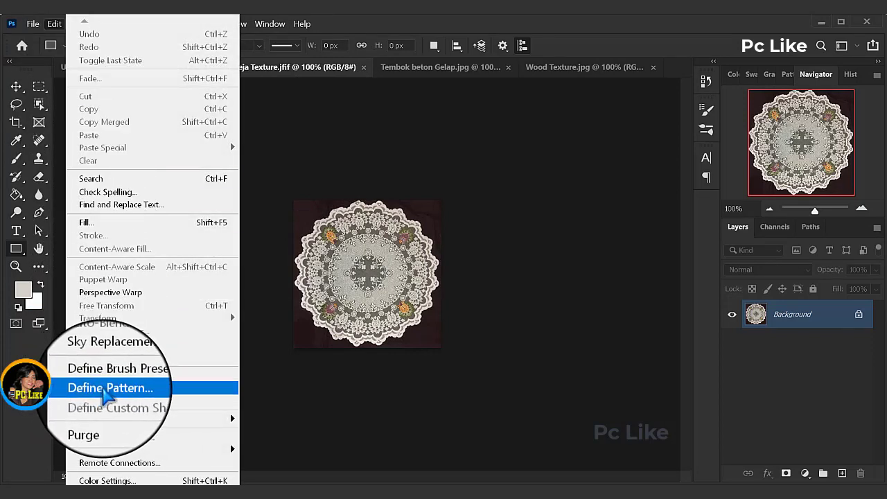
left_click(103, 388)
key("End")
key("BackSpace")
key("BackSpace")
key("BackSpace")
key("BackSpace")
key("BackSpace")
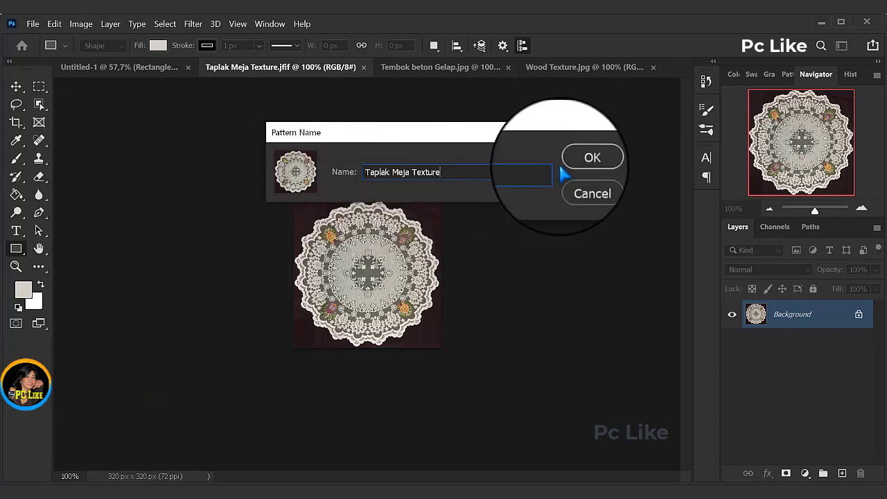
left_click(582, 160)
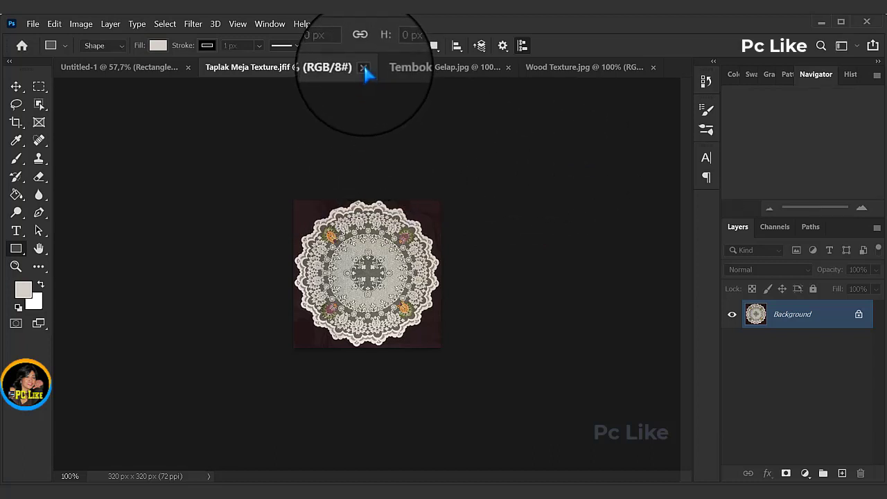
left_click(363, 67)
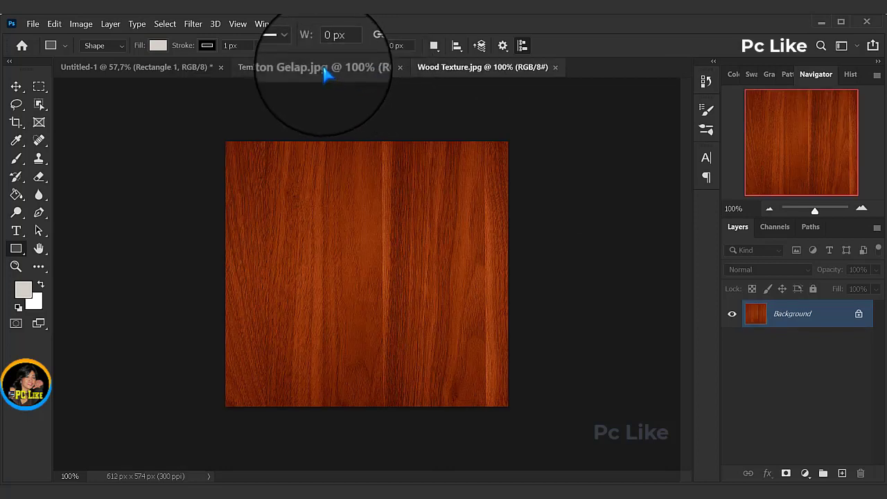
Step: Define the Tembok beton Gelap.jpg image as a pattern named "Tembok beton Gelap", and close that image
left_click(326, 69)
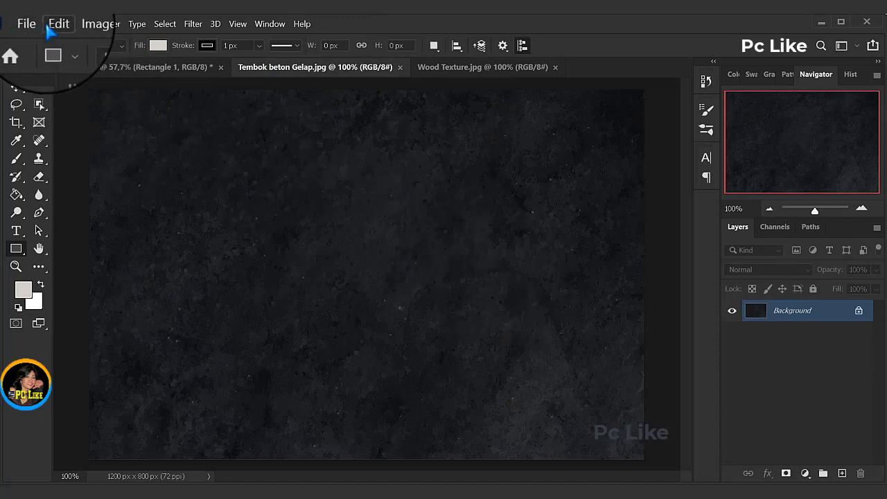
left_click(54, 25)
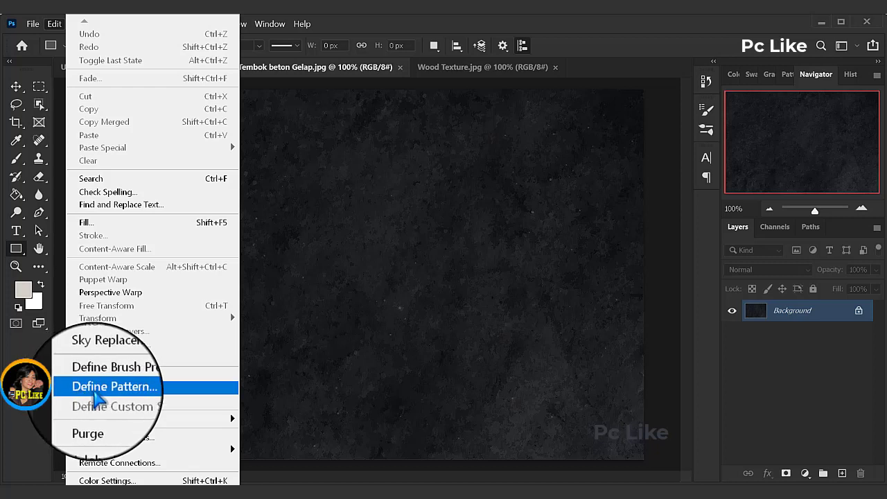
left_click(108, 390)
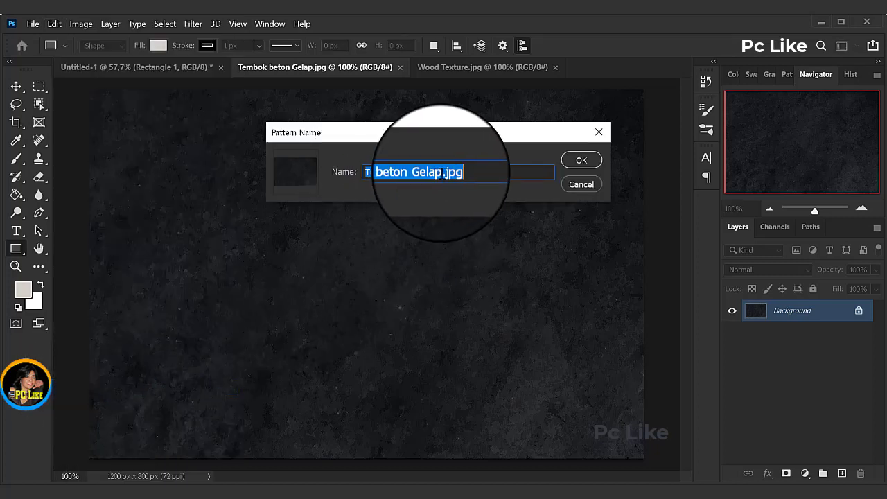
left_click_drag(442, 171, 468, 173)
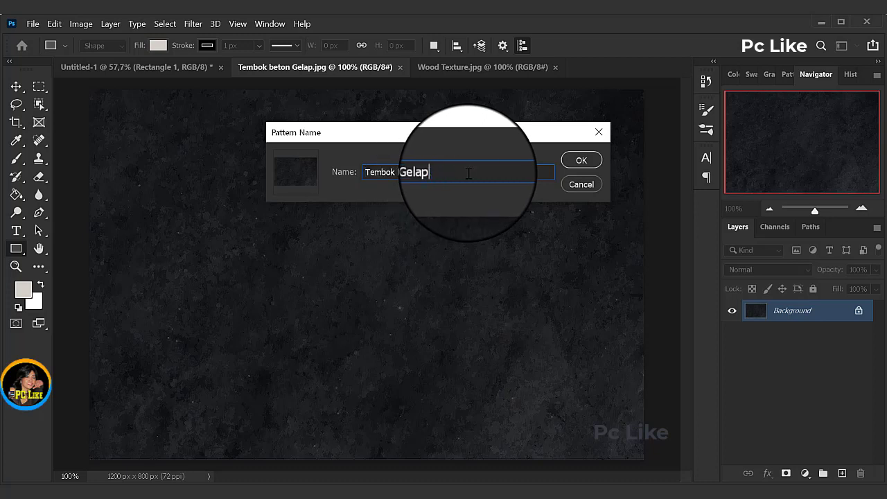
left_click(582, 161)
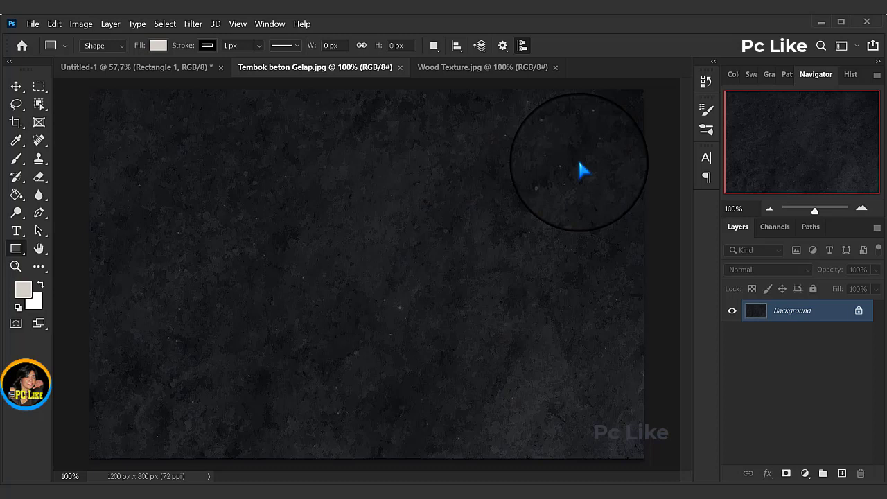
left_click(400, 68)
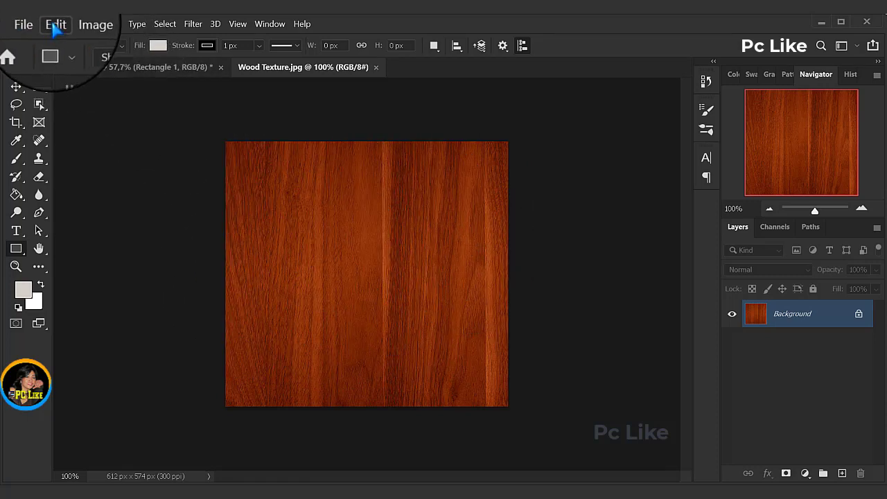
Step: Define the Wood Texture.jpg image as a pattern named "Wood Texture", and close that image
left_click(56, 25)
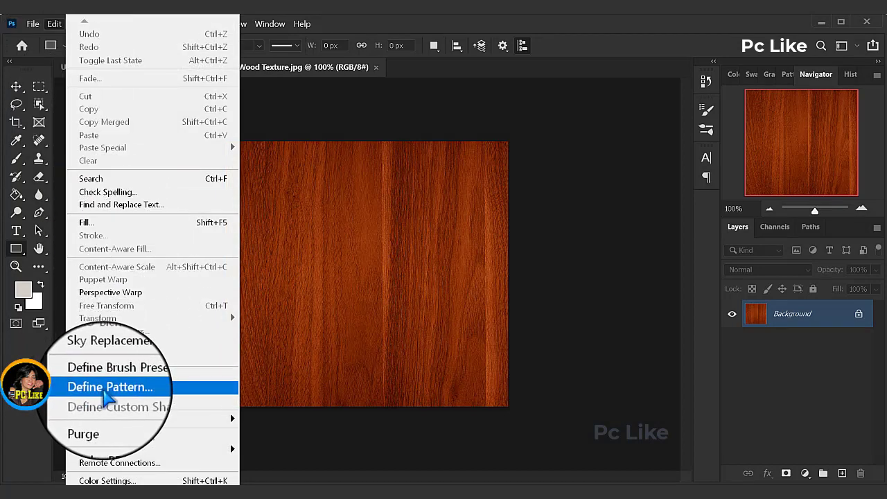
left_click(106, 388)
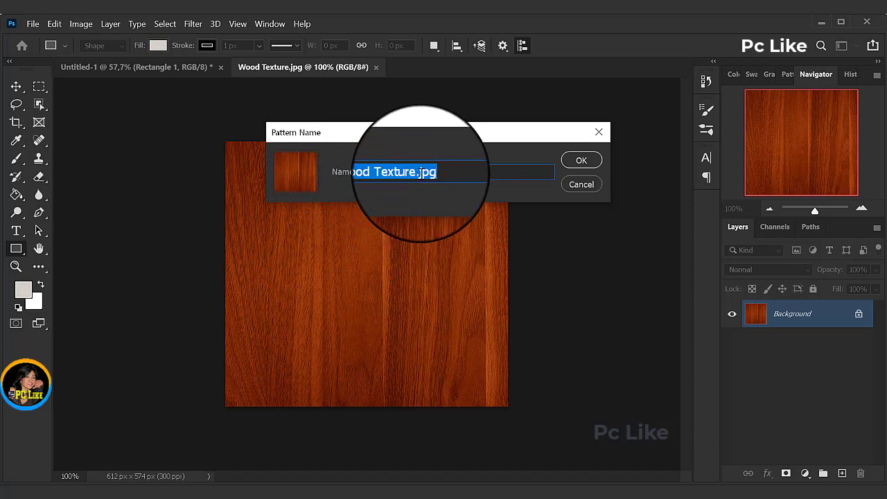
left_click_drag(416, 173, 451, 173)
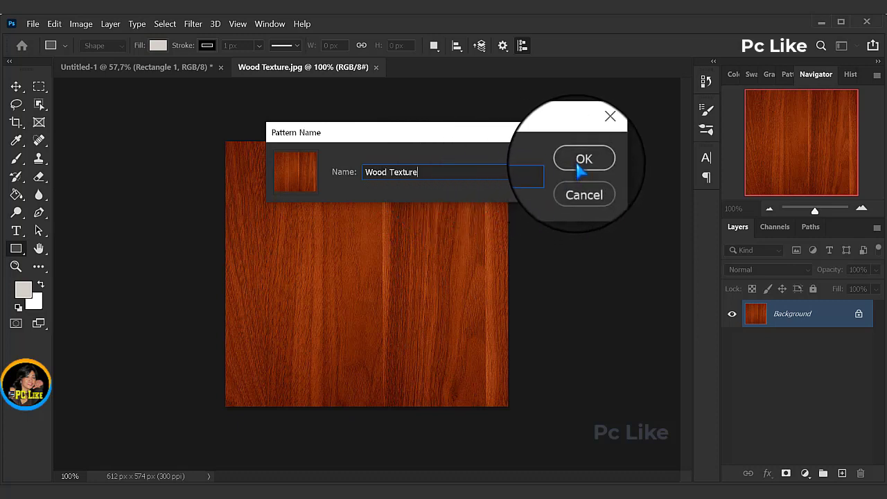
left_click(582, 162)
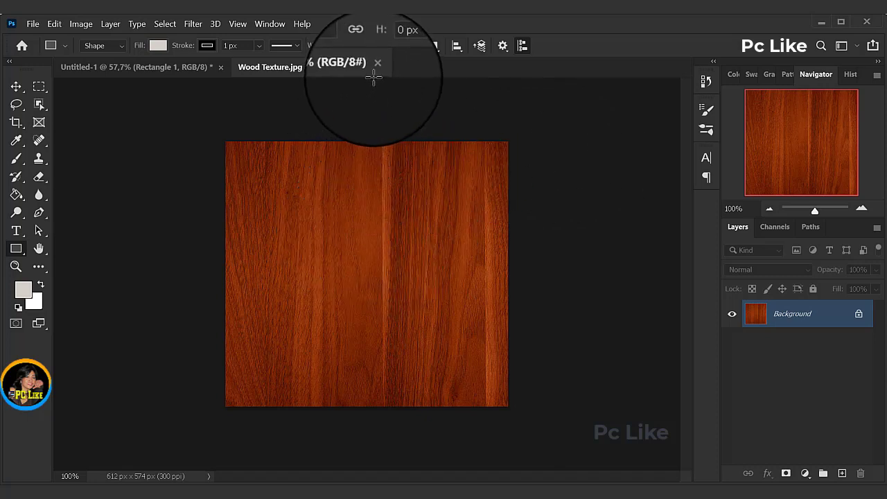
left_click(376, 67)
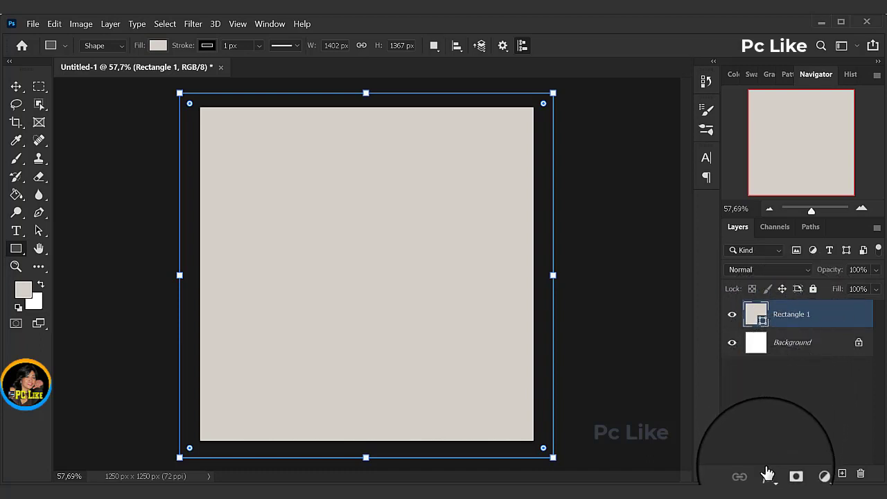
Step: Add a Bevel & Emboss effect to the Rectangle 1 layer with a 120° angle, highlight color ffffff and shadow color a89a86
left_click(767, 473)
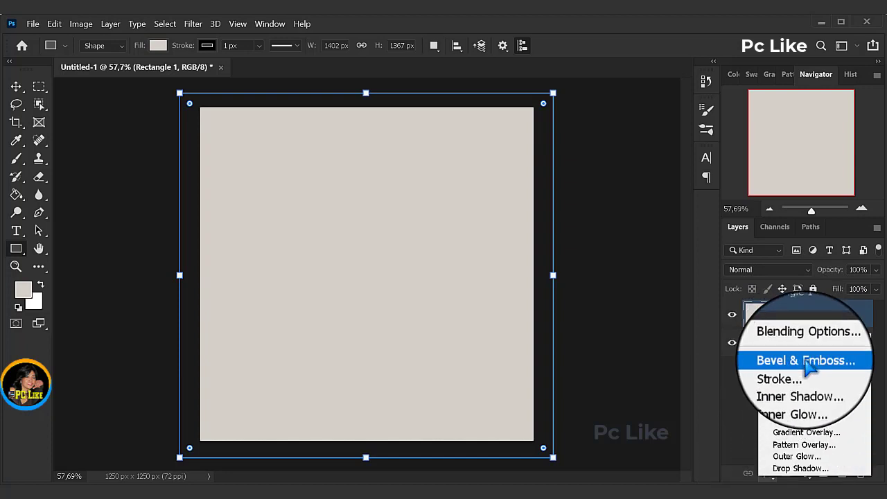
left_click(797, 360)
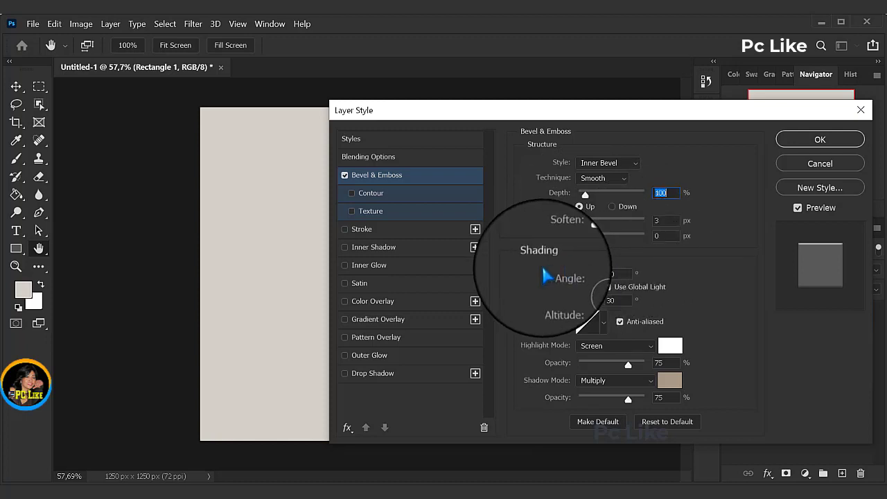
left_click(614, 275)
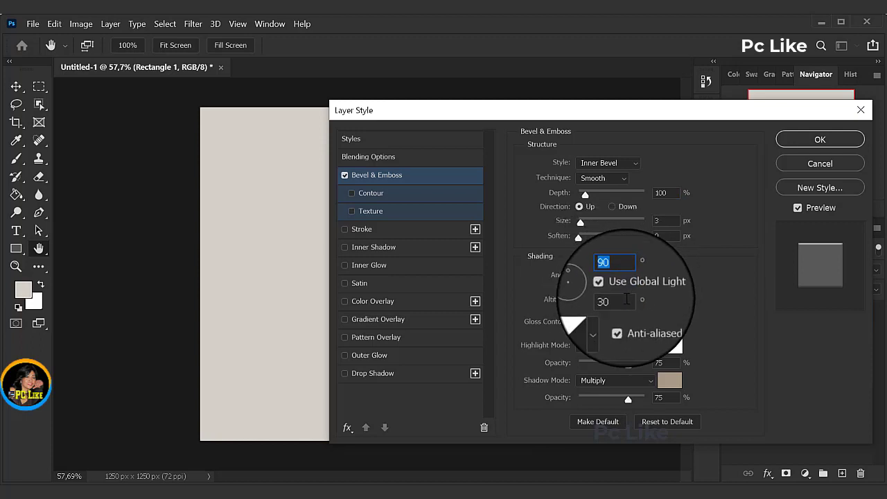
type("120")
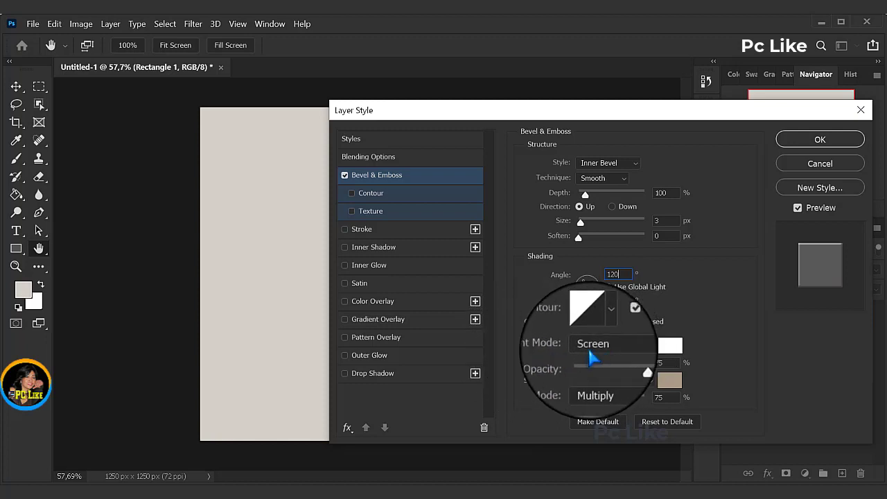
left_click(667, 347)
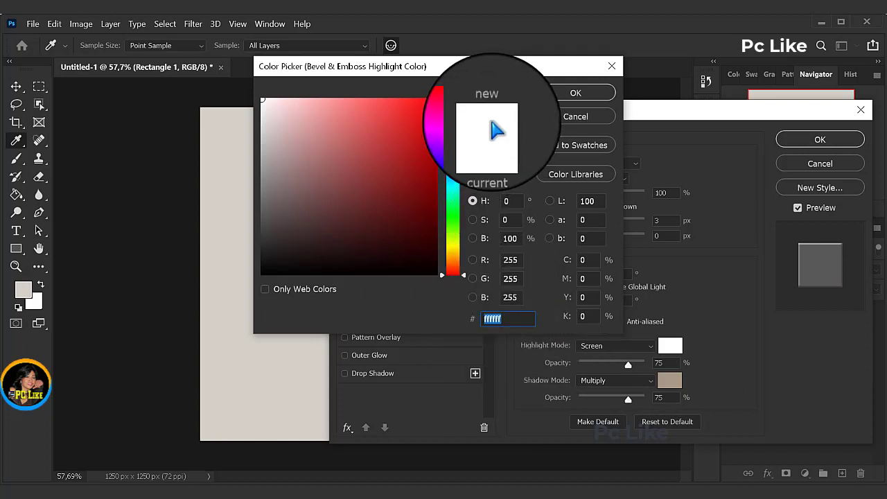
left_click(576, 92)
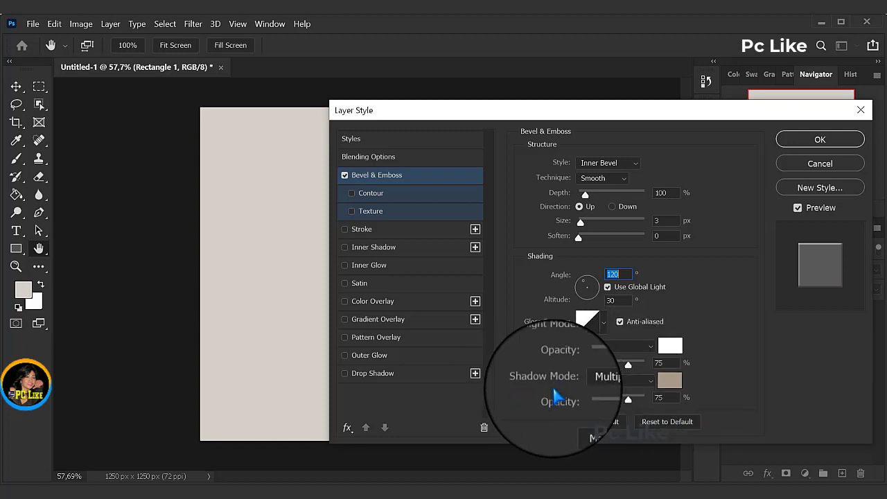
left_click(672, 381)
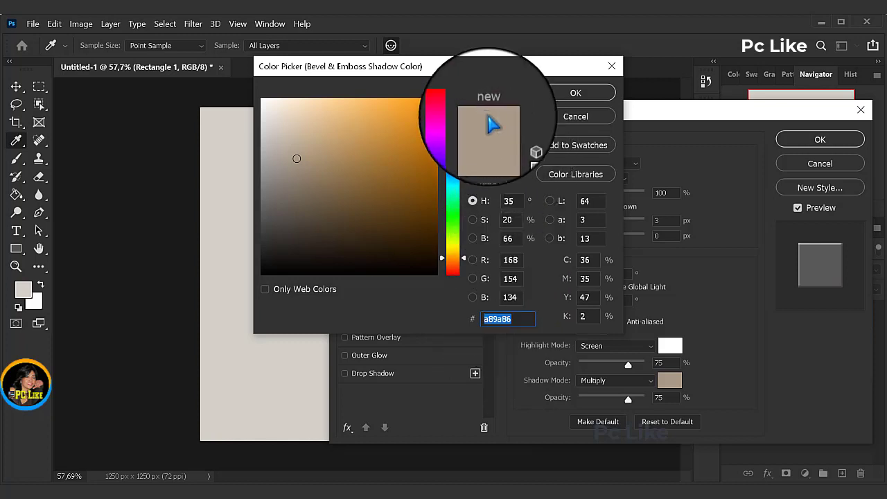
left_click(575, 97)
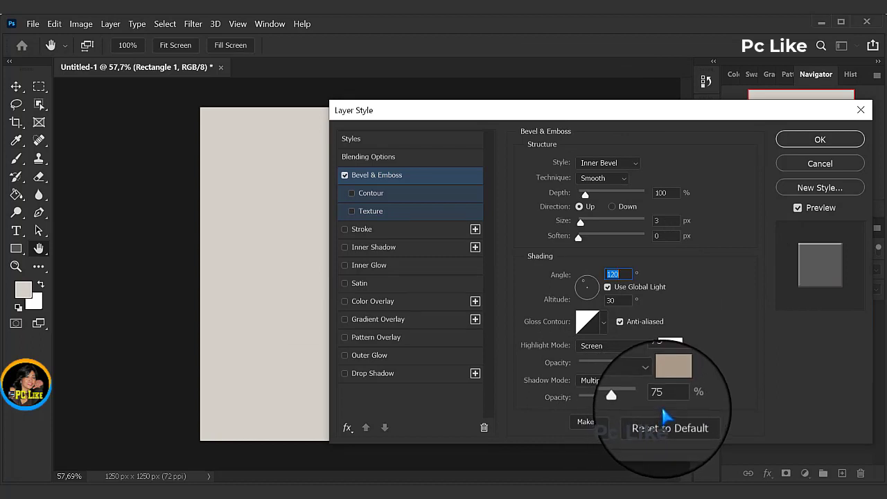
Step: Enable the Contour option of the rectangle's bevel and set its range to 50%
left_click(371, 193)
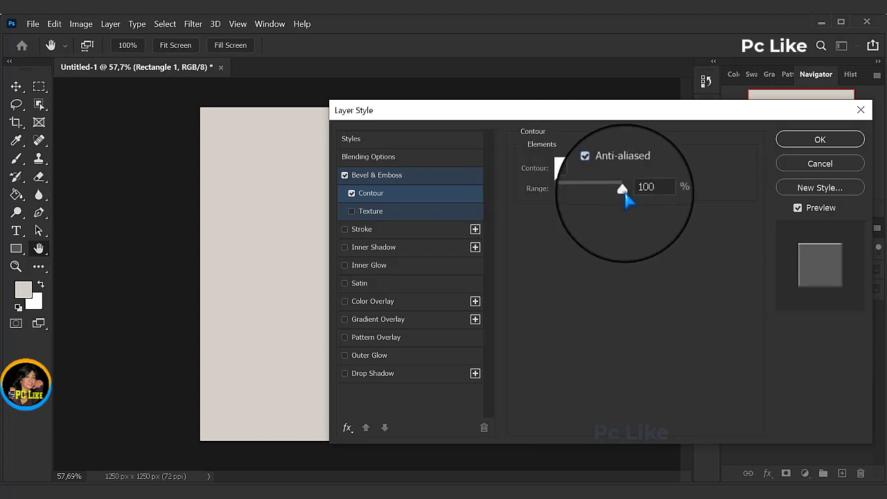
left_click(645, 189)
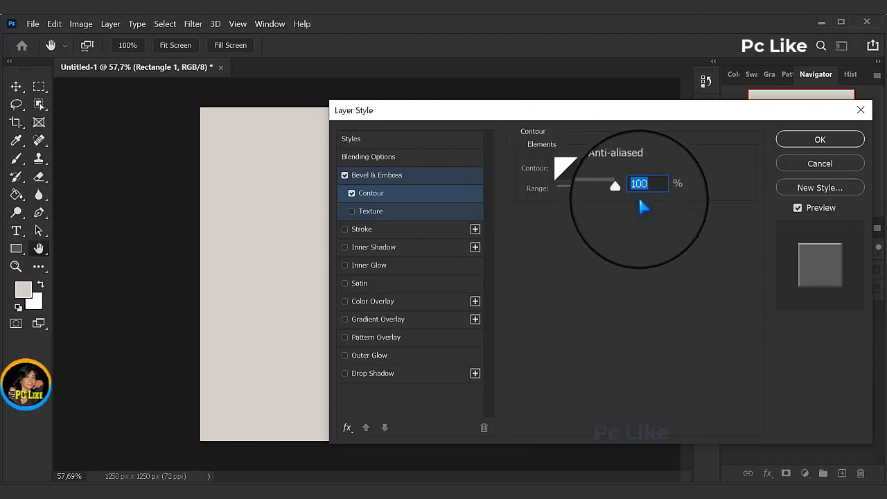
type("50")
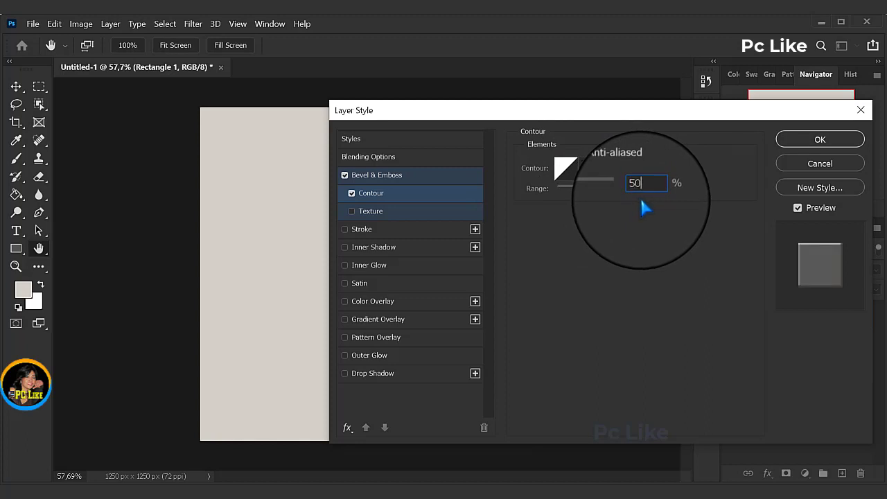
Step: Enable the bevel's Texture with the Kertas Putih pattern from Group 1 and set its depth to +318%
left_click(372, 211)
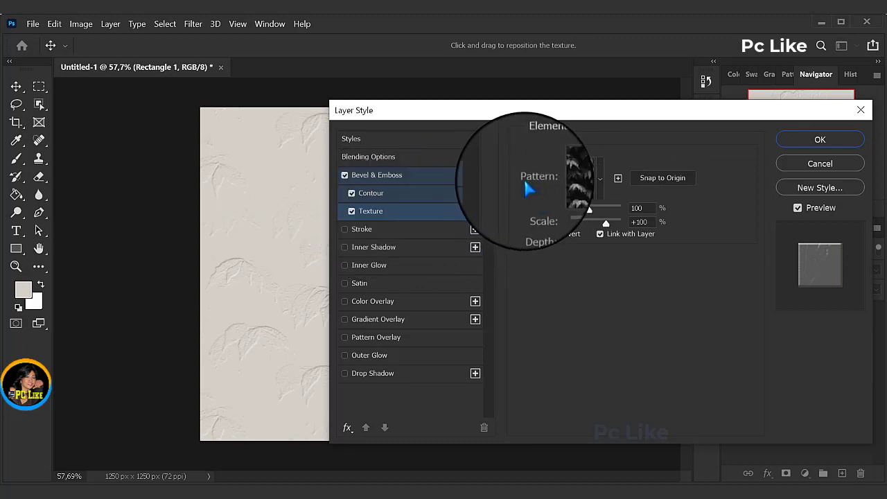
left_click(599, 179)
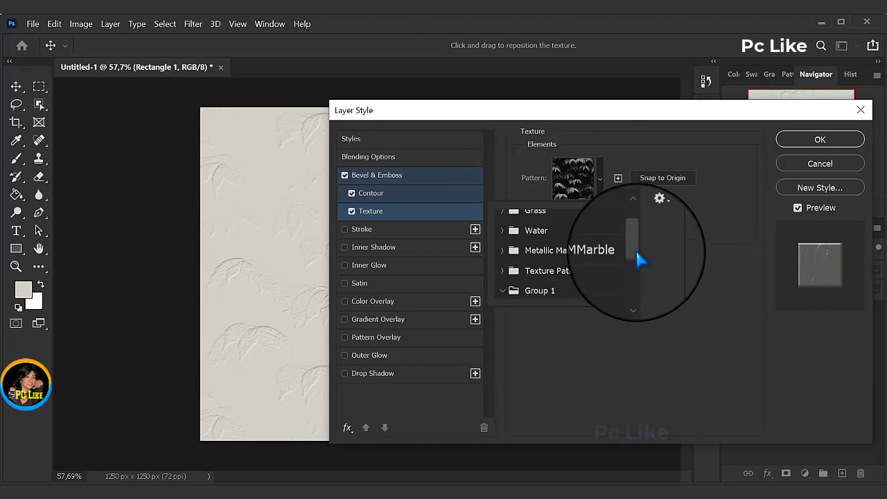
scroll(643, 278, "down", 3)
scroll(645, 284, "up", 2)
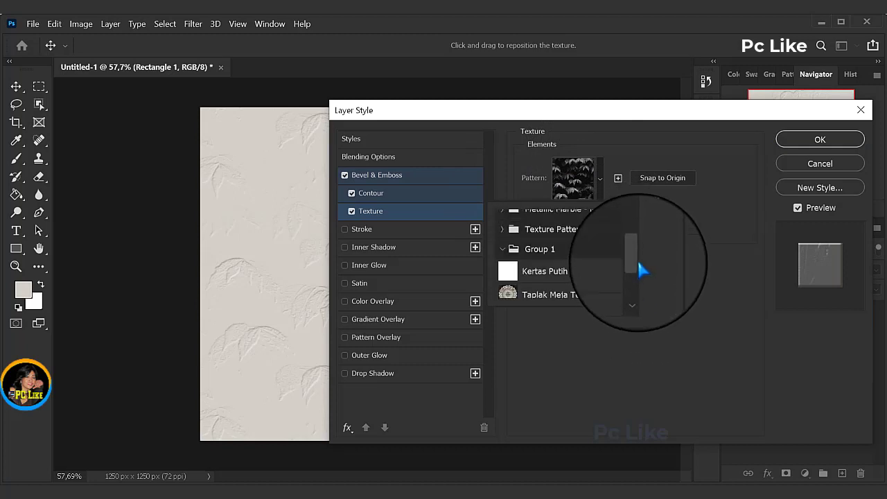
scroll(639, 274, "down", 3)
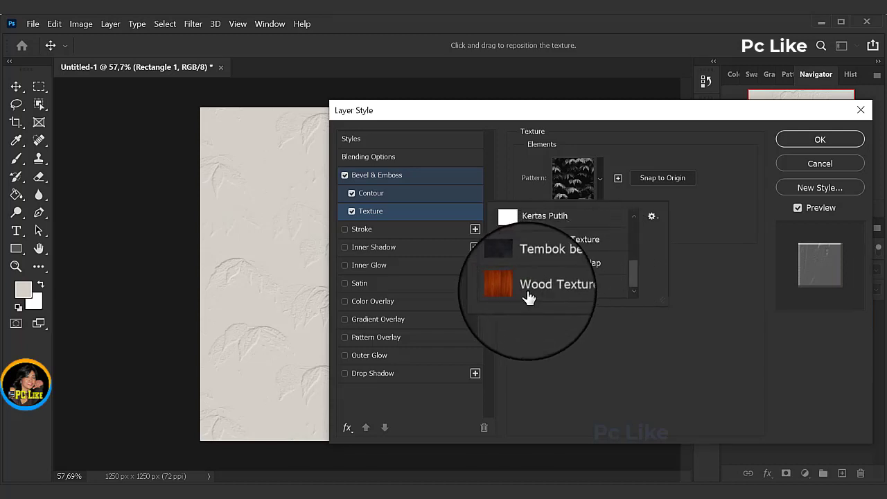
left_click_drag(634, 273, 633, 259)
left_click(536, 265)
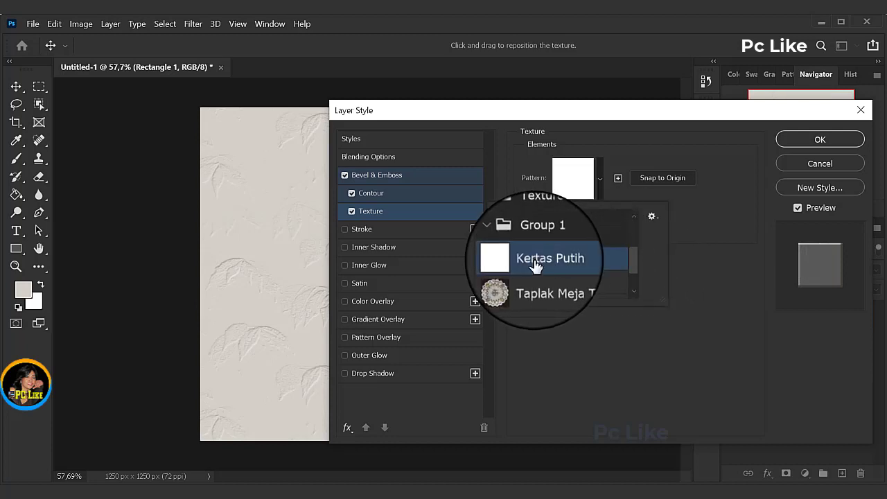
left_click(698, 206)
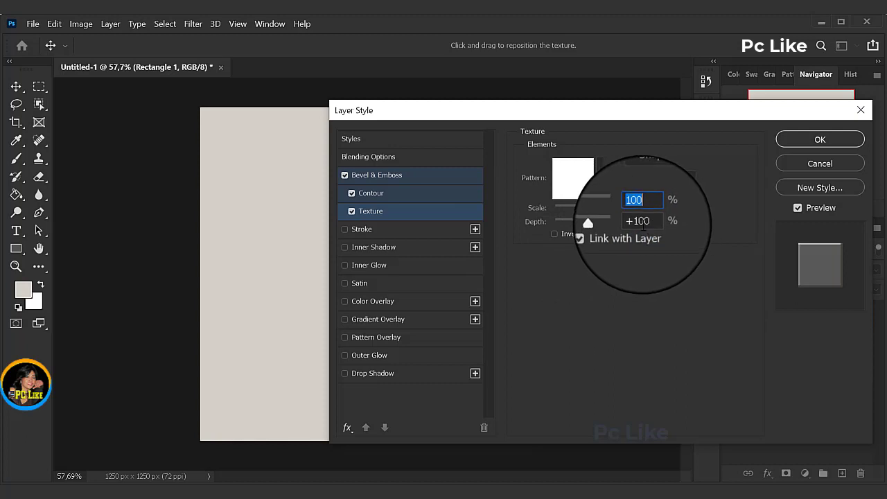
left_click_drag(636, 223, 660, 225)
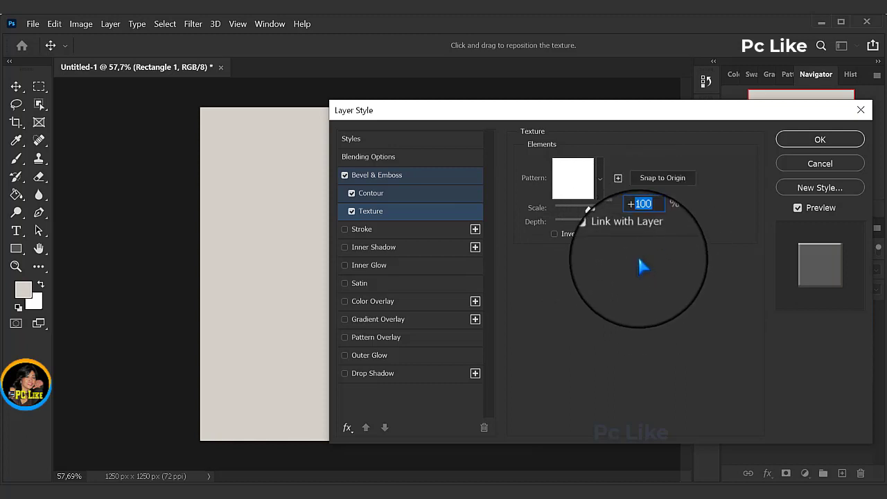
type("31")
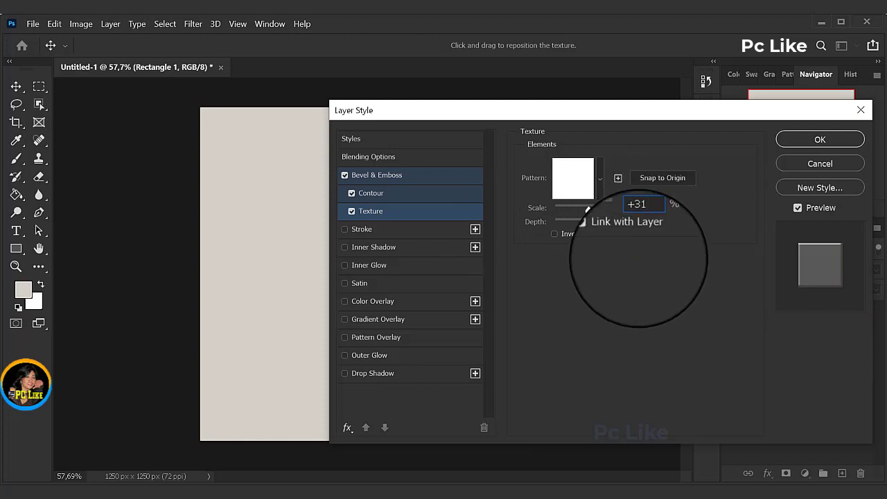
type("8")
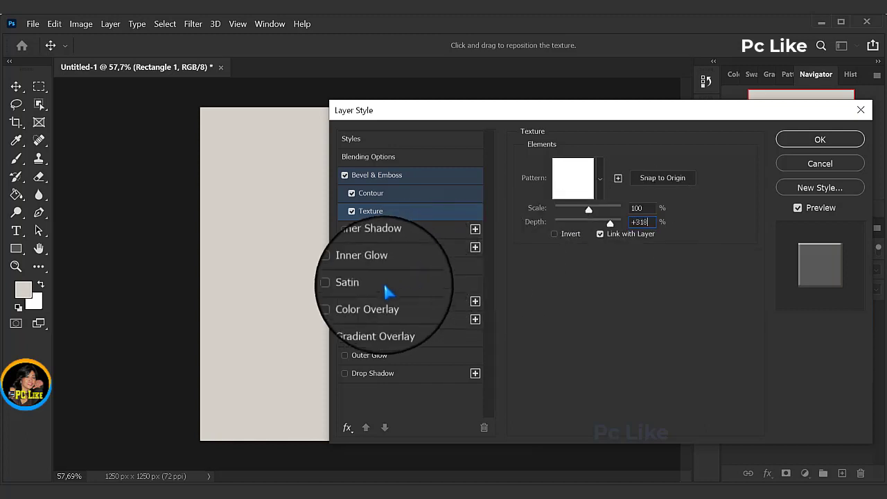
Step: Add a Gradient Overlay to the rectangle and set its gradient's start opacity stop to 0% and end opacity stop to 100%
left_click(375, 321)
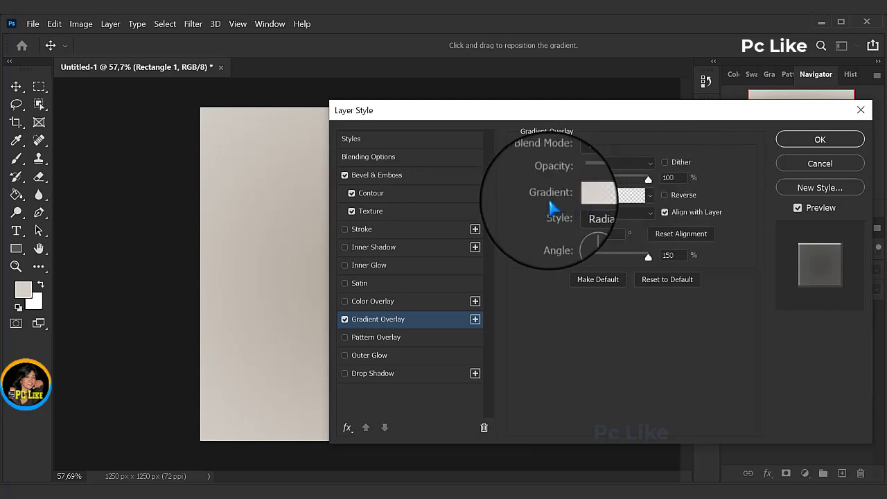
left_click(606, 199)
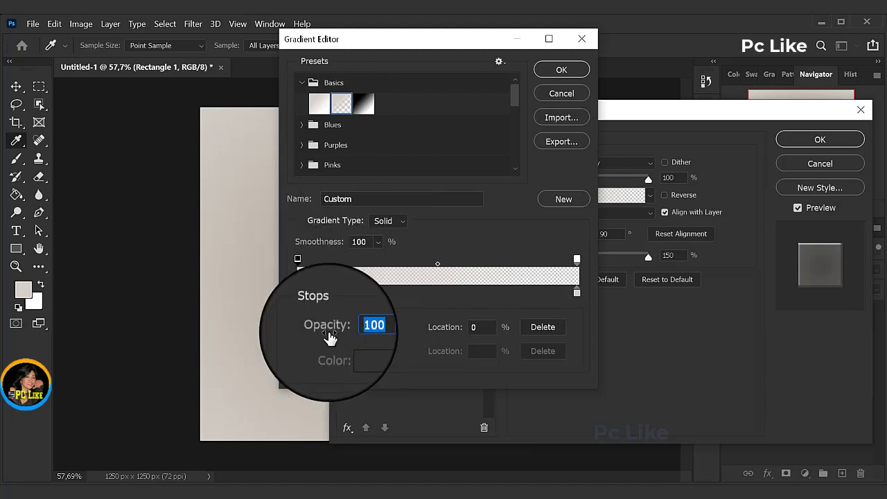
left_click(380, 336)
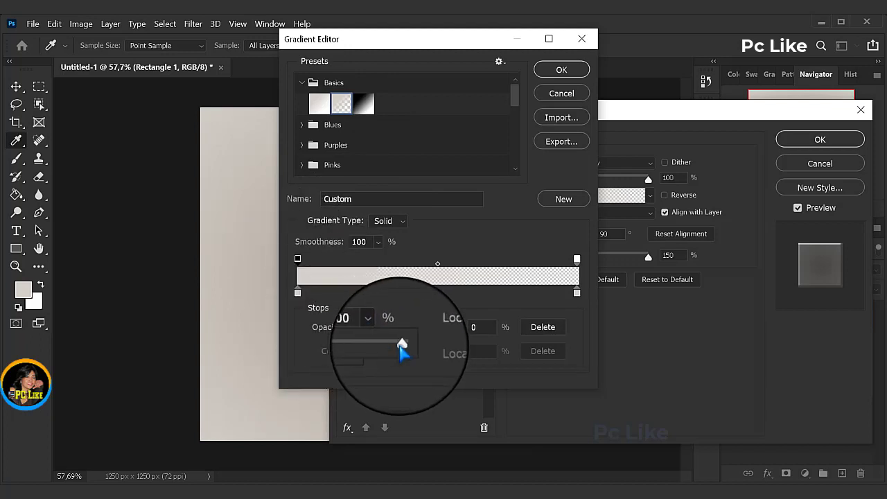
left_click_drag(402, 340, 357, 354)
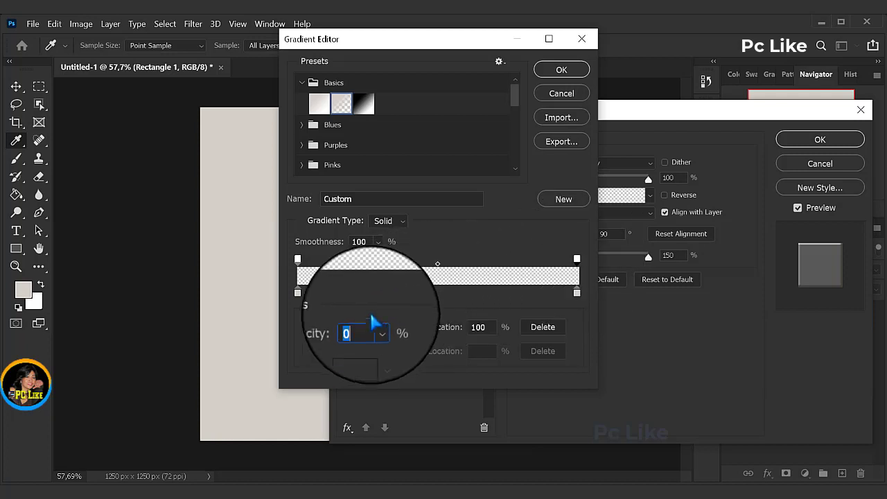
left_click(379, 328)
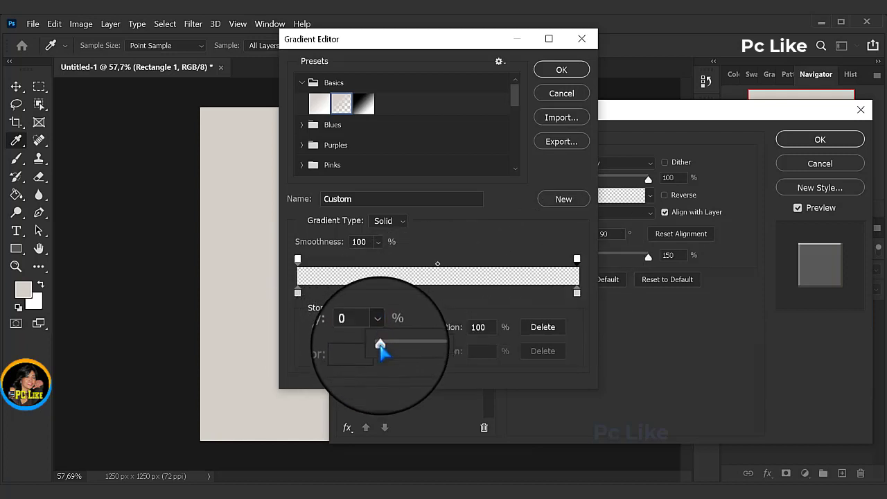
left_click_drag(382, 340, 466, 350)
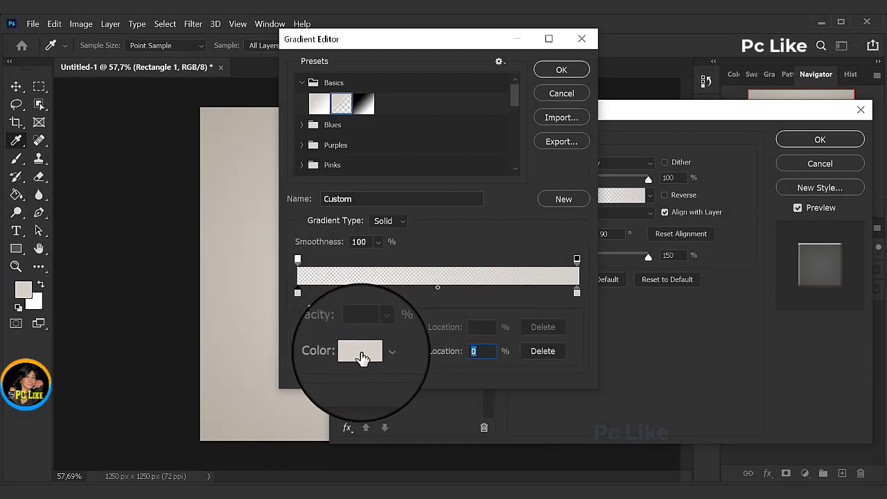
Step: Color the gradient's start stop ffffff and its end stop 6e3c32, with the Gradient Overlay scale at 150%
left_click(361, 353)
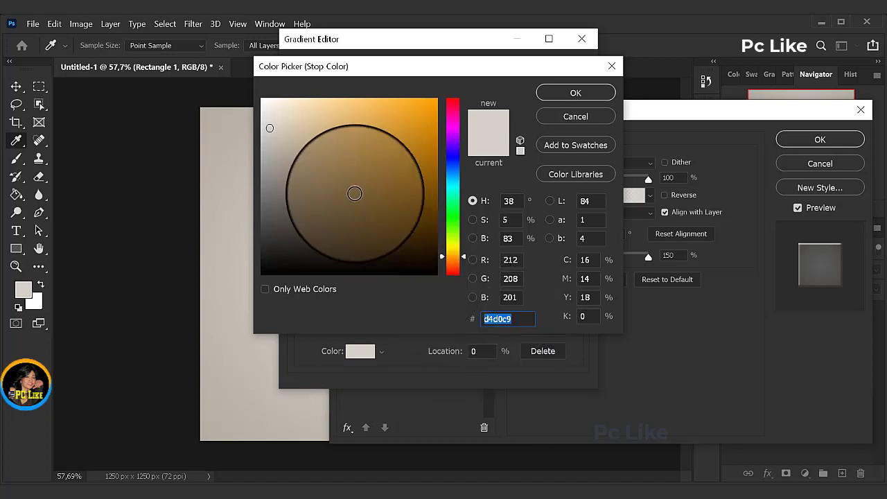
left_click_drag(266, 104, 259, 94)
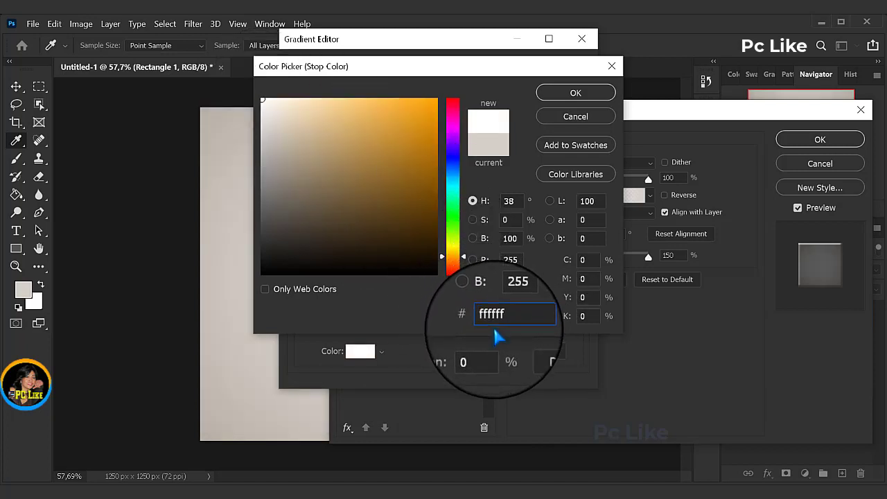
left_click(575, 92)
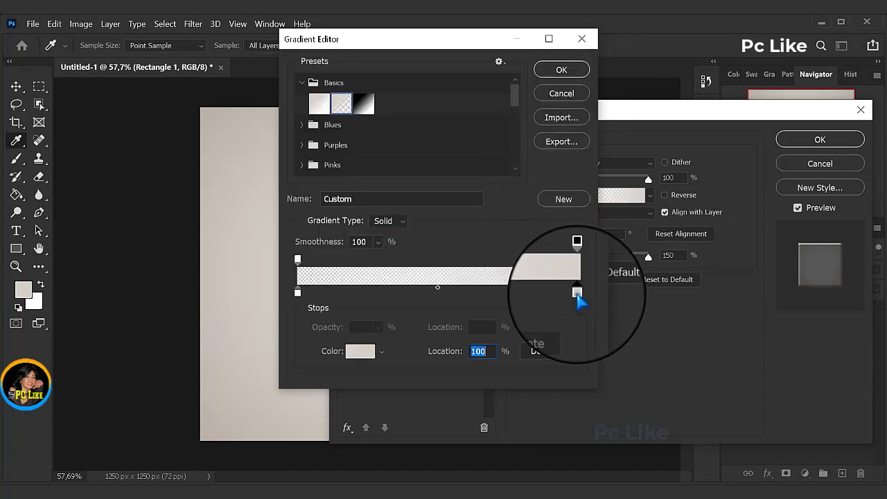
left_click(364, 357)
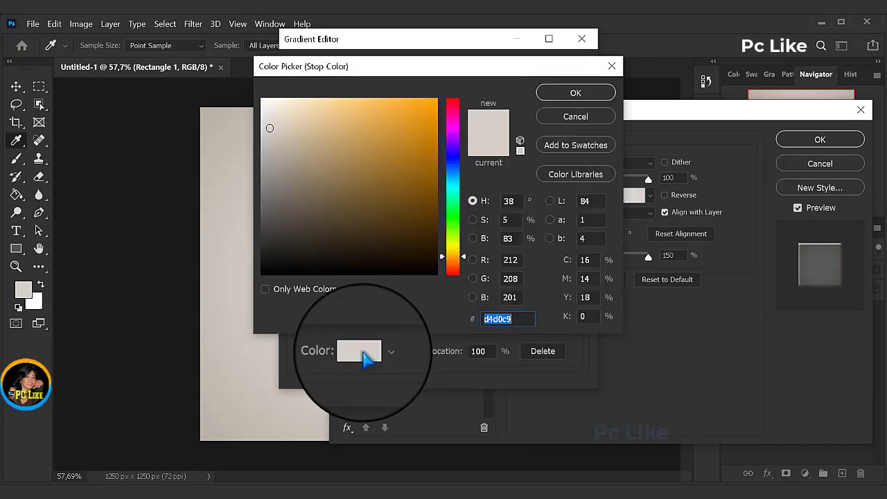
right_click(500, 320)
left_click(387, 208)
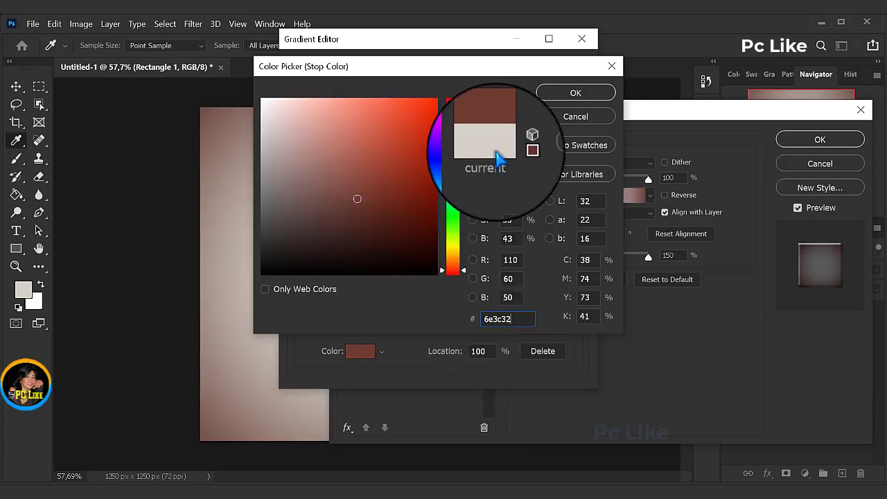
left_click(575, 93)
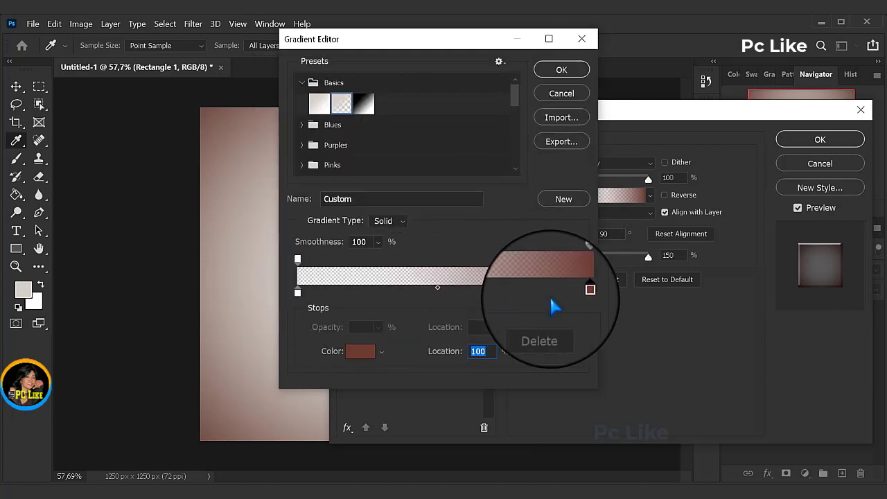
left_click(561, 76)
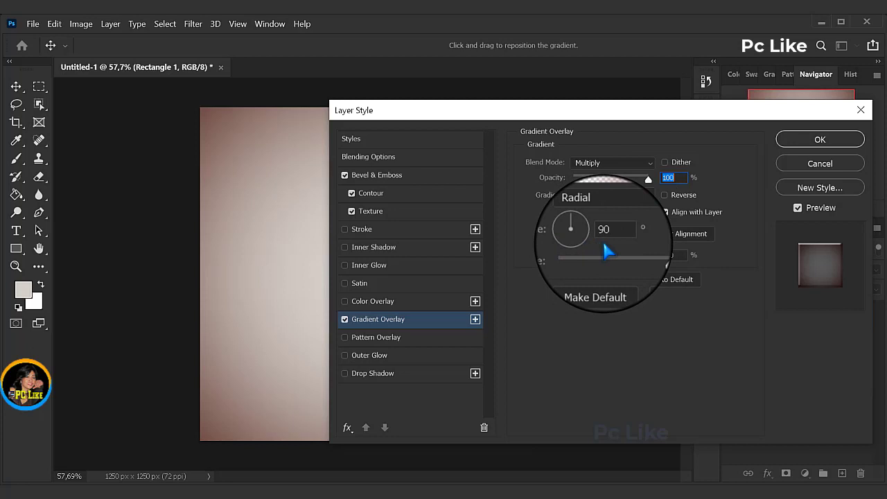
left_click_drag(631, 255, 648, 255)
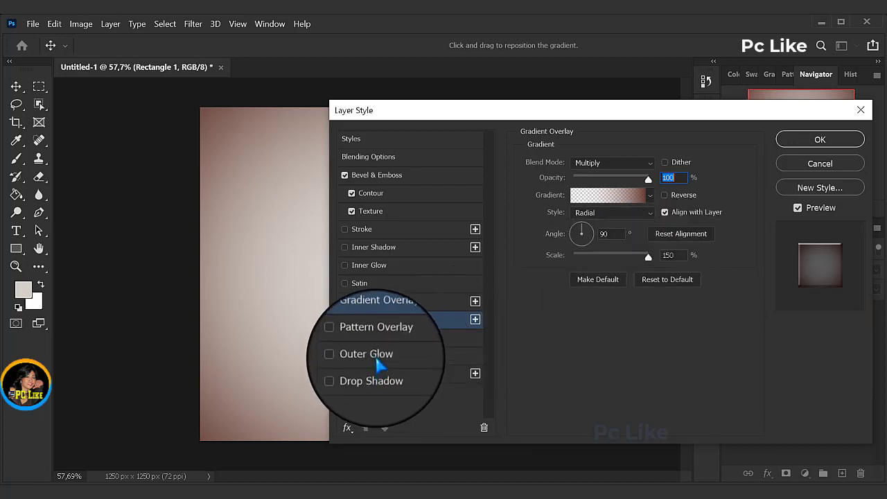
Step: Add a Pattern Overlay with the Taplak Meja pattern in Multiply mode at 100% opacity, and apply the rectangle's layer style
left_click(376, 337)
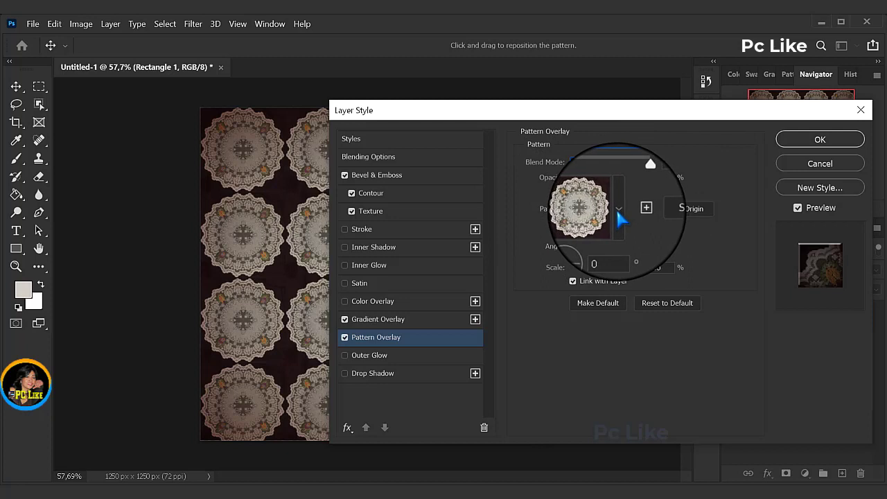
left_click(617, 208)
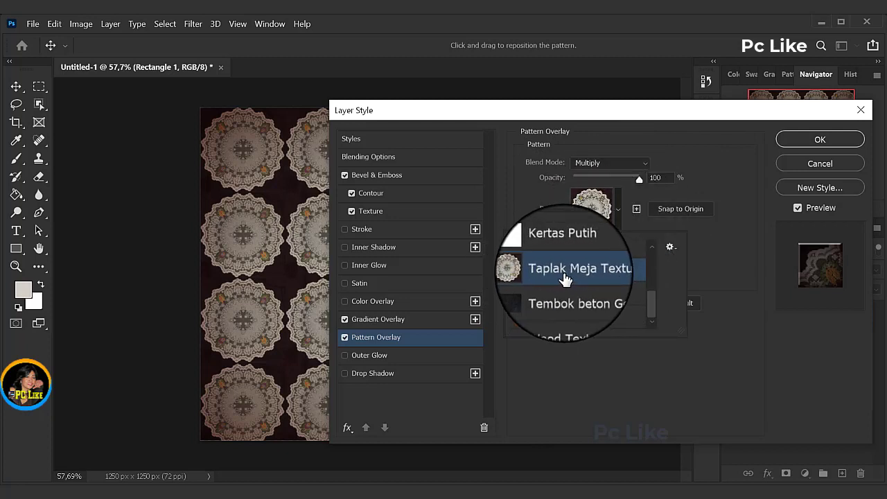
left_click(718, 244)
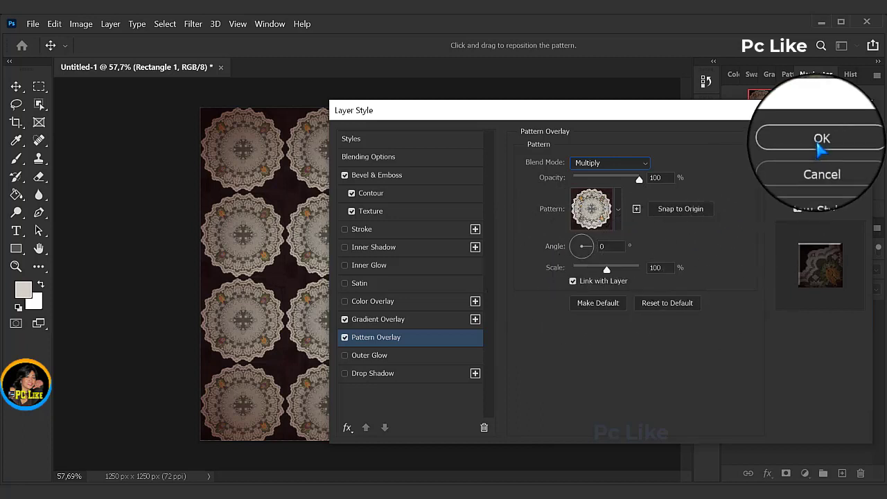
left_click(821, 142)
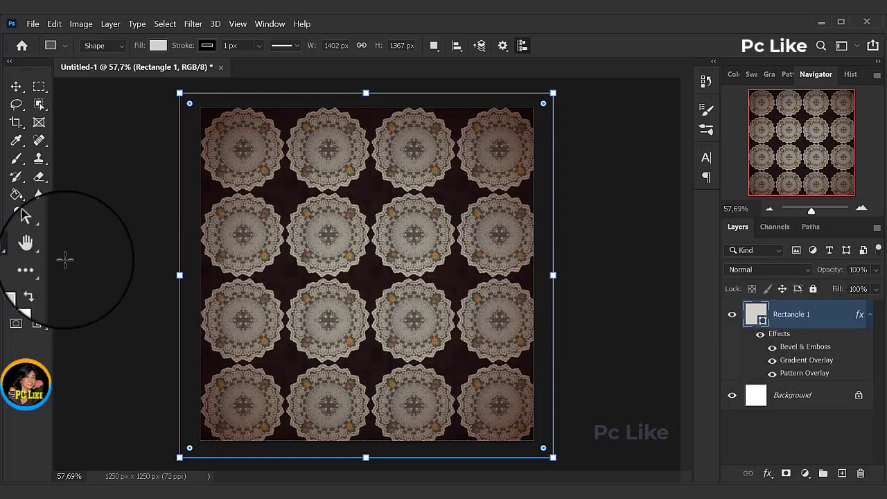
Step: Draw an ellipse shape about 1181 x 1212 px covering most of the canvas with the Ellipse Tool
right_click(15, 248)
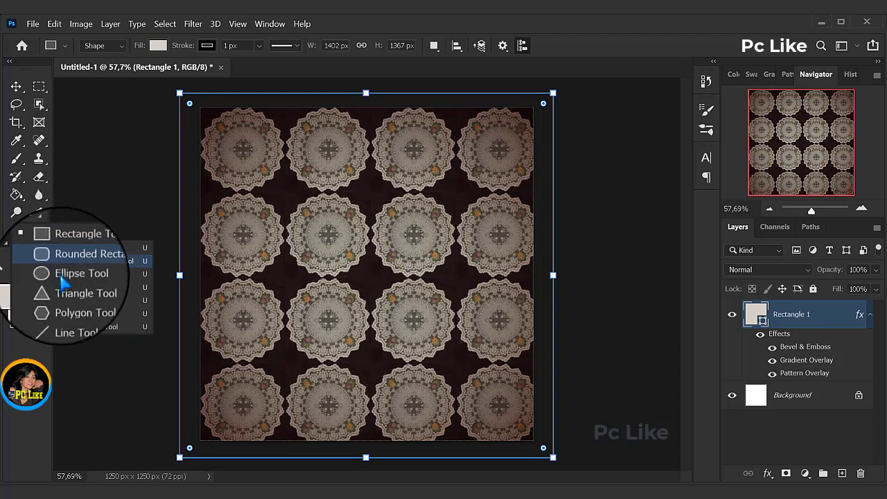
left_click(74, 273)
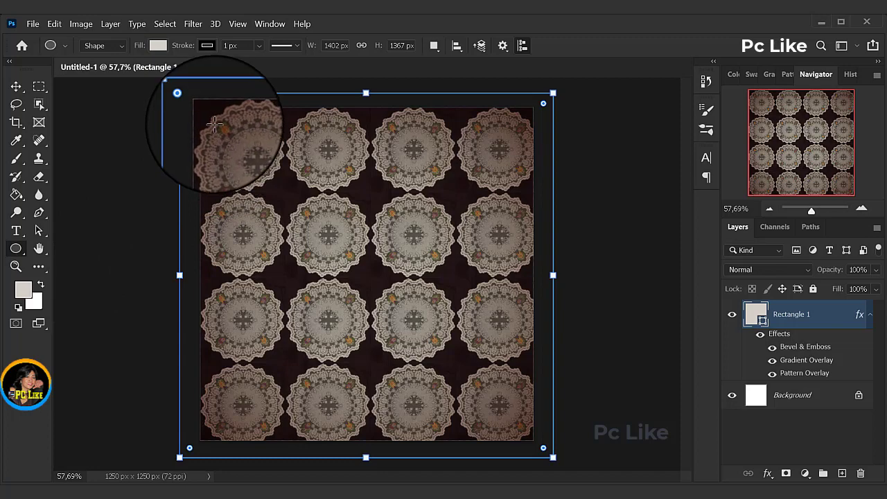
mouse_move(221, 128)
left_mouse_down()
mouse_move(235, 159)
mouse_move(425, 326)
mouse_move(528, 448)
left_mouse_up()
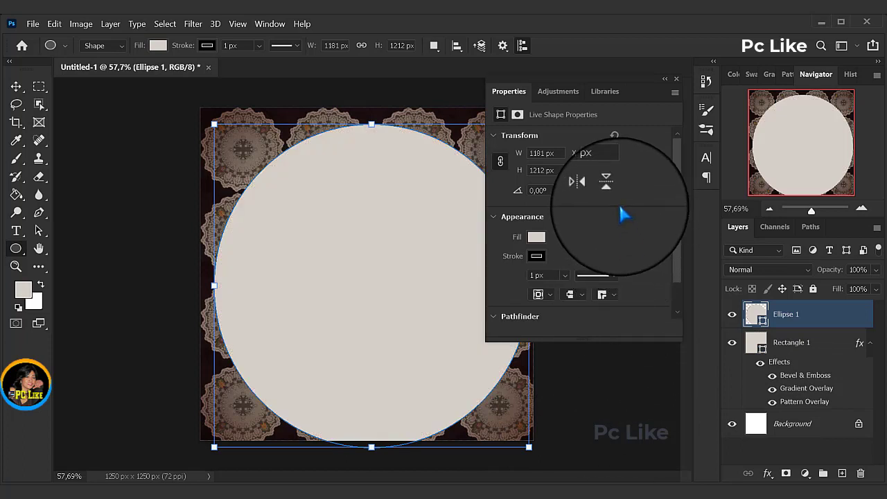
left_click(677, 79)
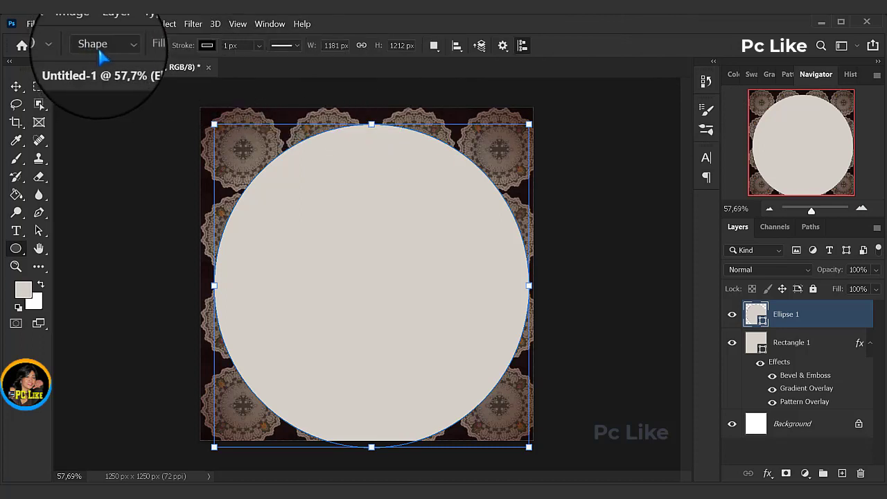
Step: Change the ellipse's fill color to d8d1b9
left_click(159, 45)
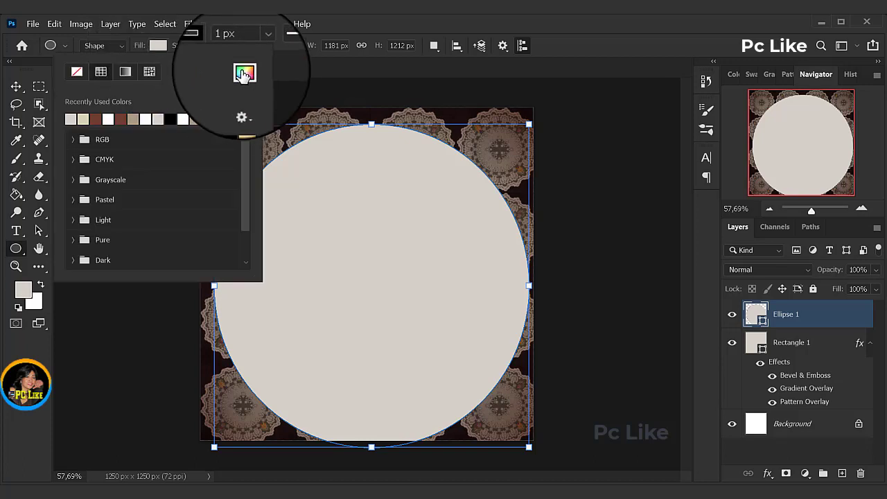
left_click(243, 73)
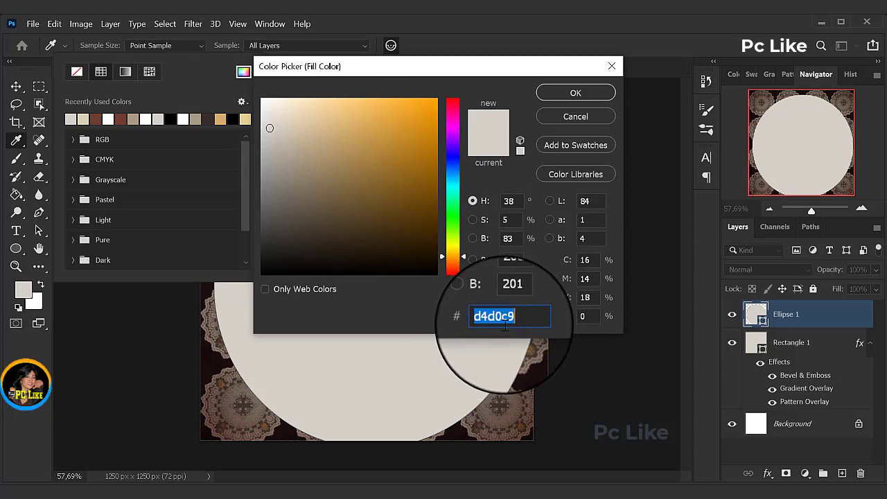
right_click(502, 319)
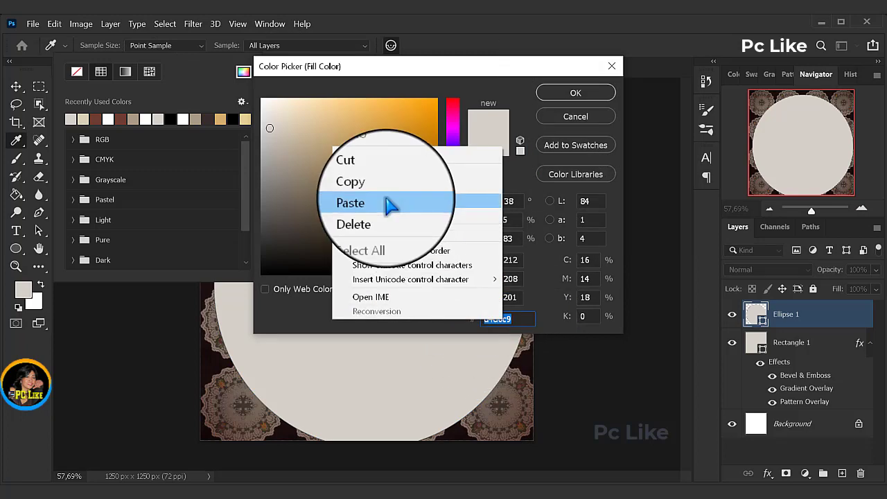
left_click(389, 204)
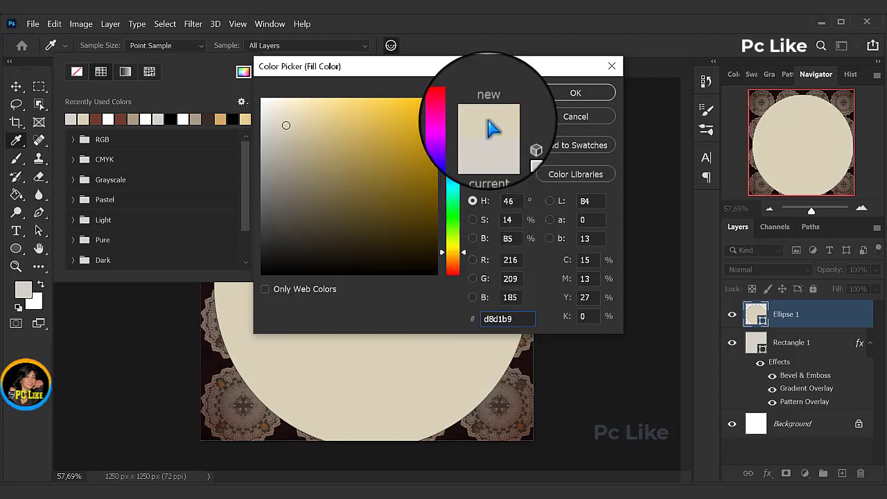
left_click(576, 93)
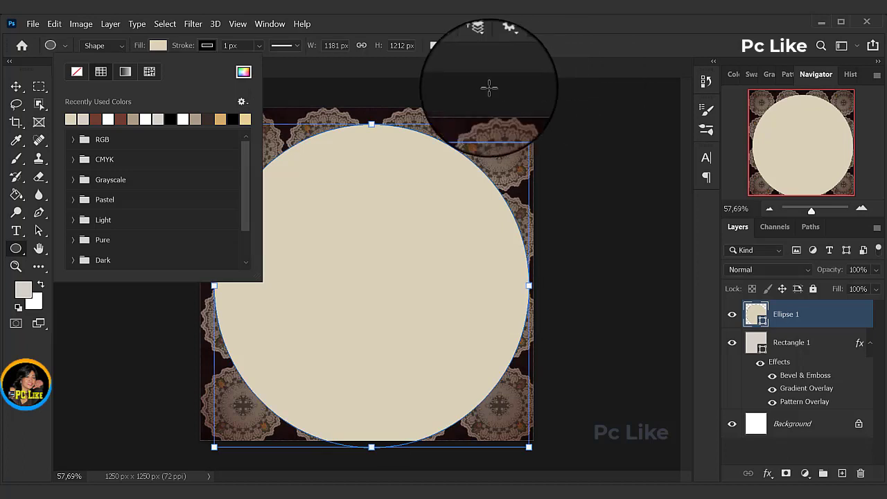
left_click(274, 69)
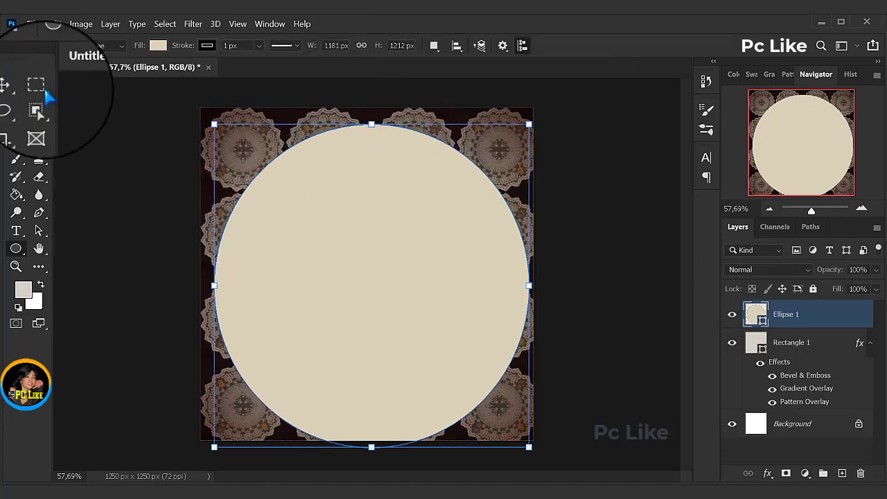
Step: Move the ellipse up and slightly left to center it on the canvas
left_click(16, 86)
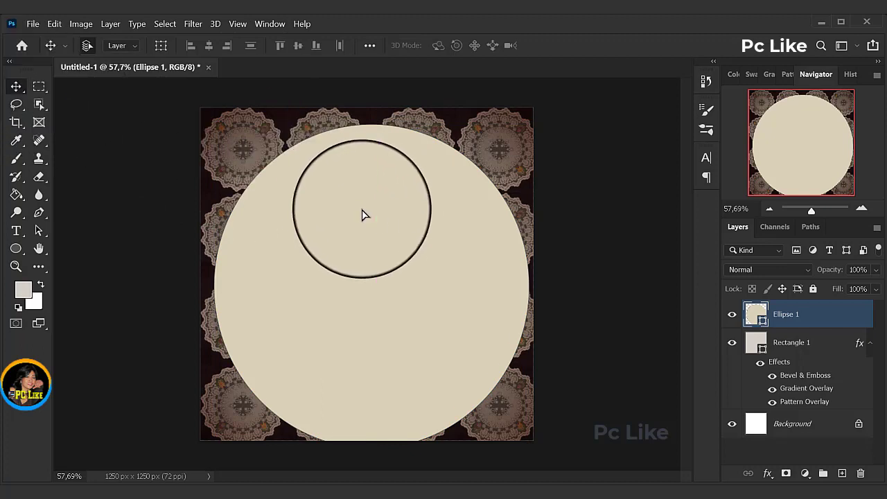
left_click_drag(362, 210, 361, 201)
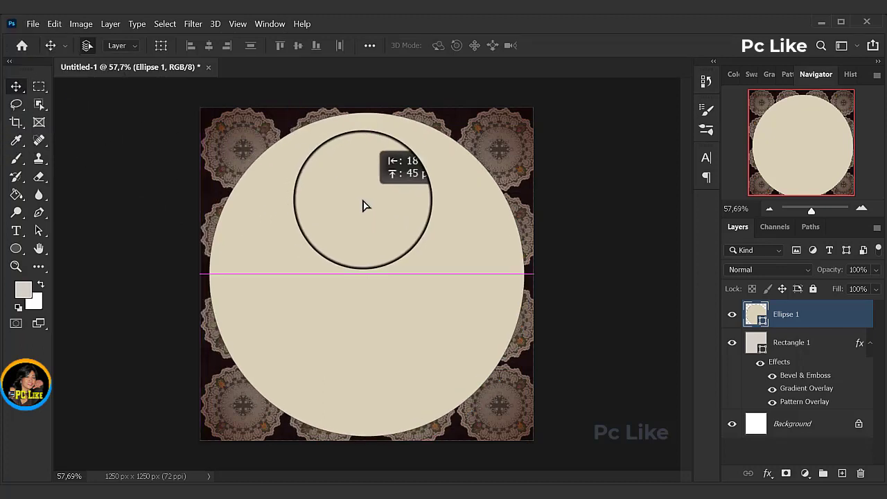
left_click_drag(365, 205, 626, 262)
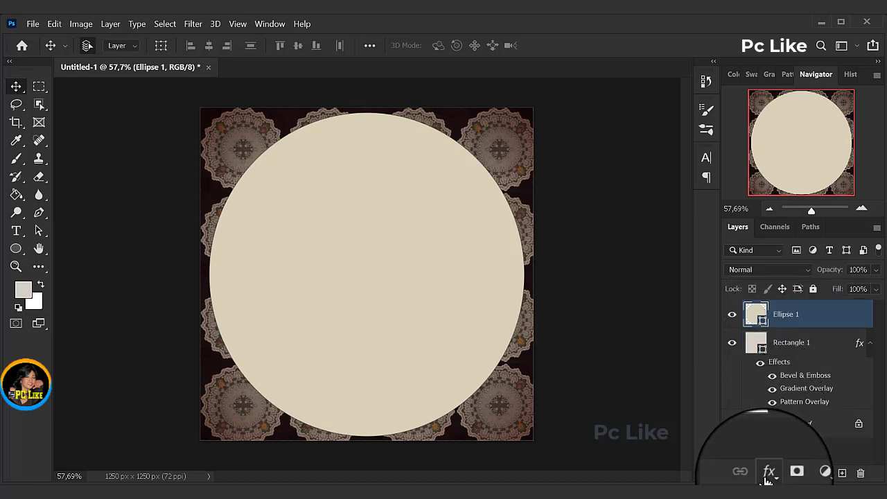
Step: Add a Bevel & Emboss effect to the Ellipse 1 layer with the Chisel Hard technique
left_click(767, 472)
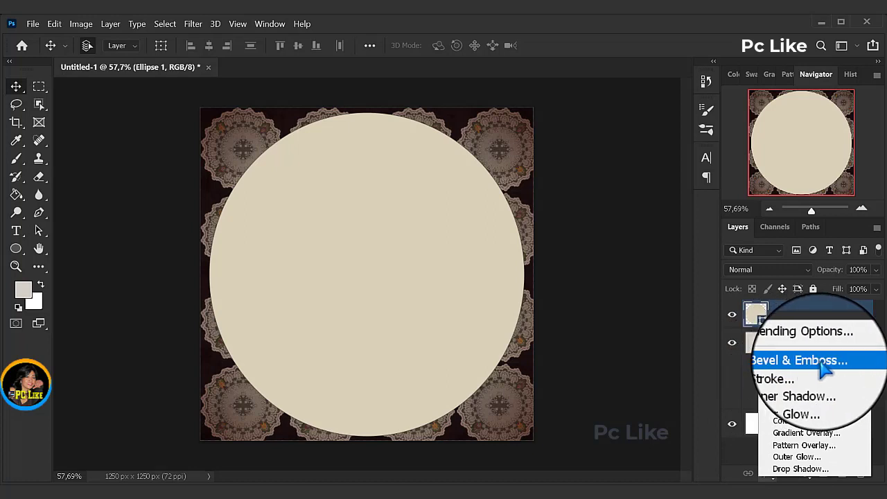
left_click(825, 368)
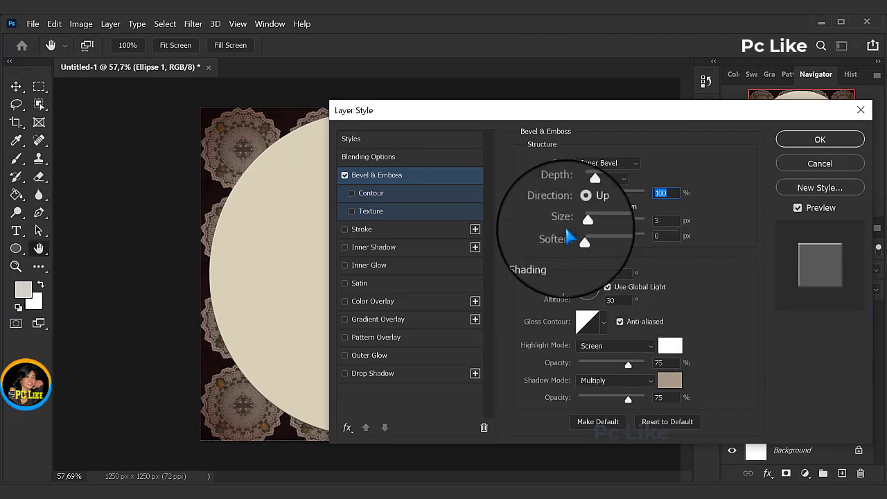
left_click(611, 180)
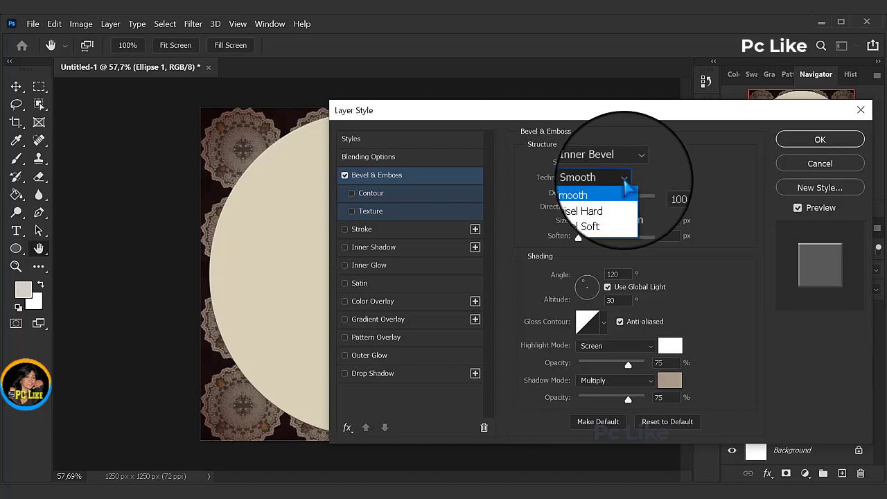
left_click(595, 203)
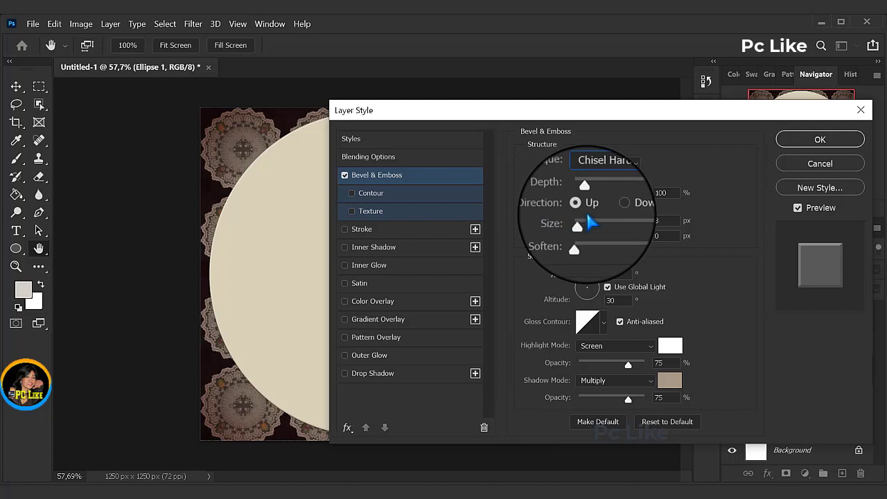
Step: Set the bevel size to 95 px and its gloss contour to Cove - Deep
double_click(660, 221)
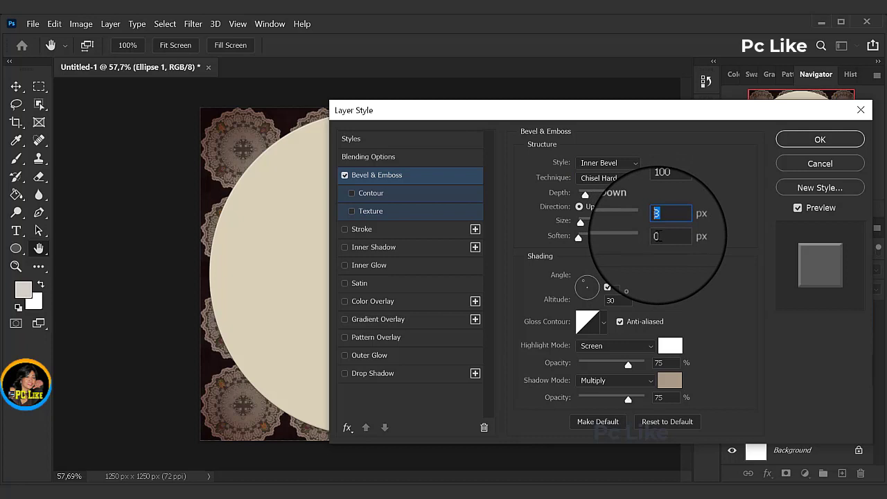
type("95")
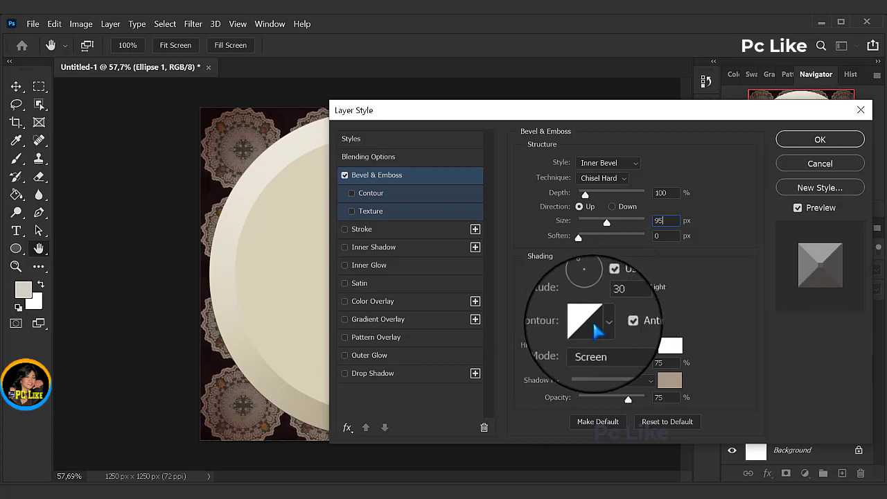
left_click(603, 329)
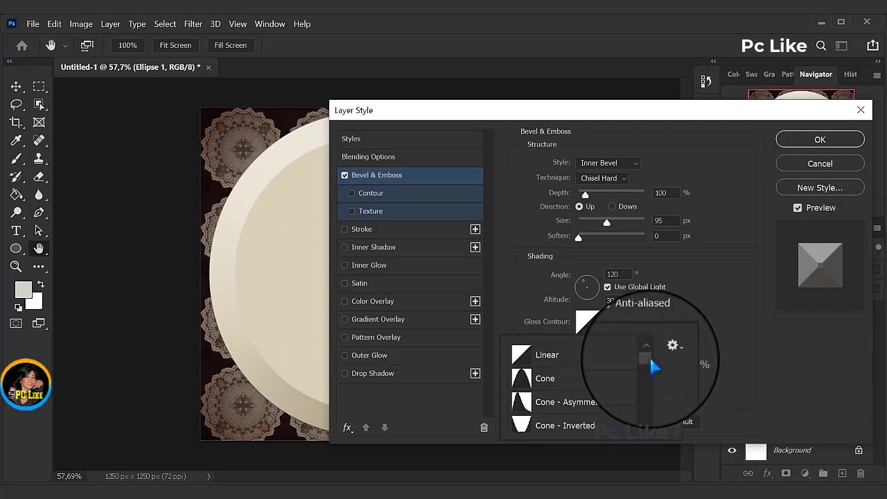
left_click_drag(651, 357, 652, 362)
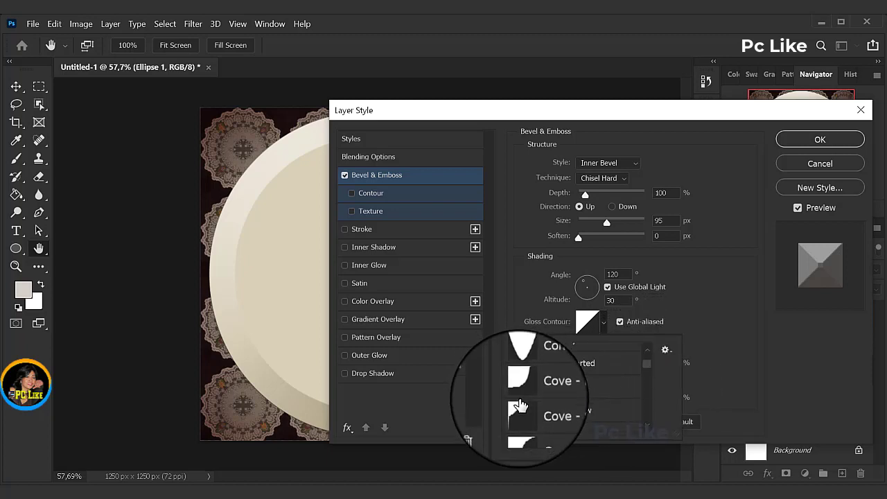
left_click(551, 388)
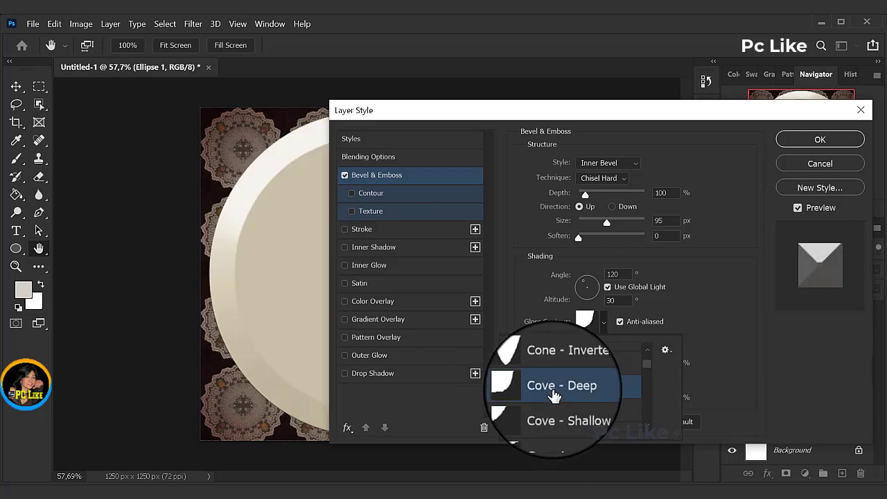
left_click(694, 308)
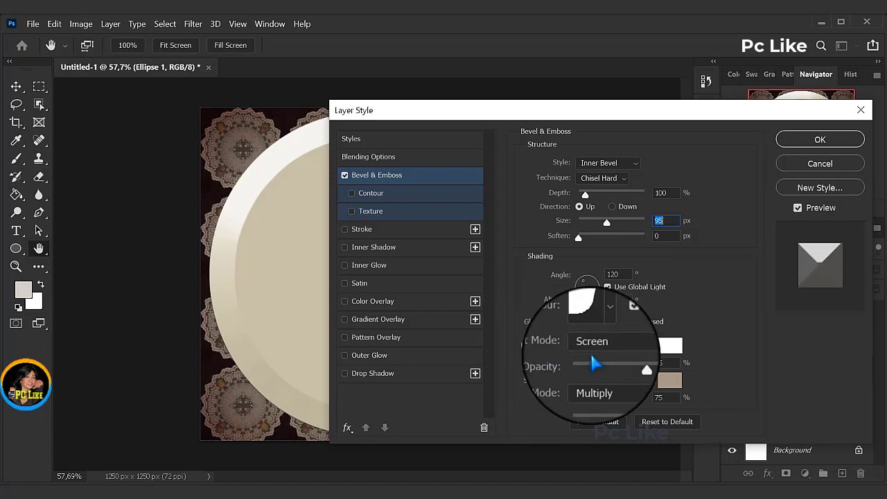
Step: Set the bevel highlight to Soft Light mode with white ffffff at 50% opacity
left_click(651, 350)
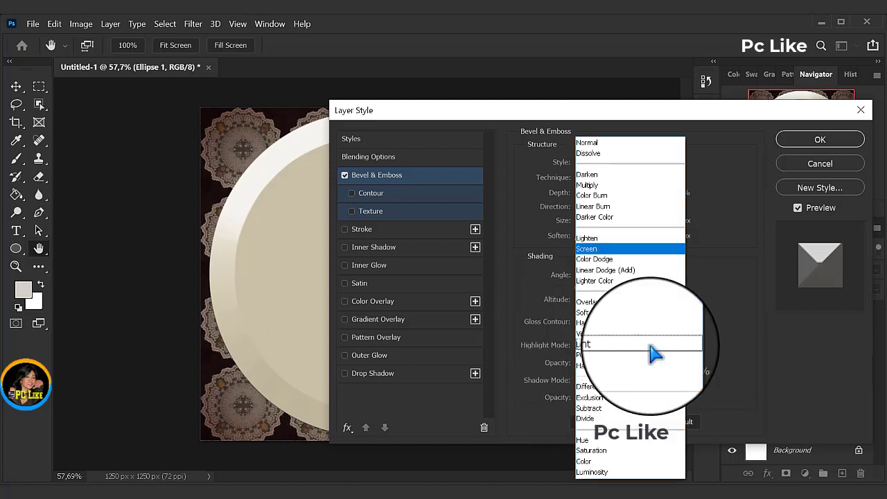
left_click(591, 312)
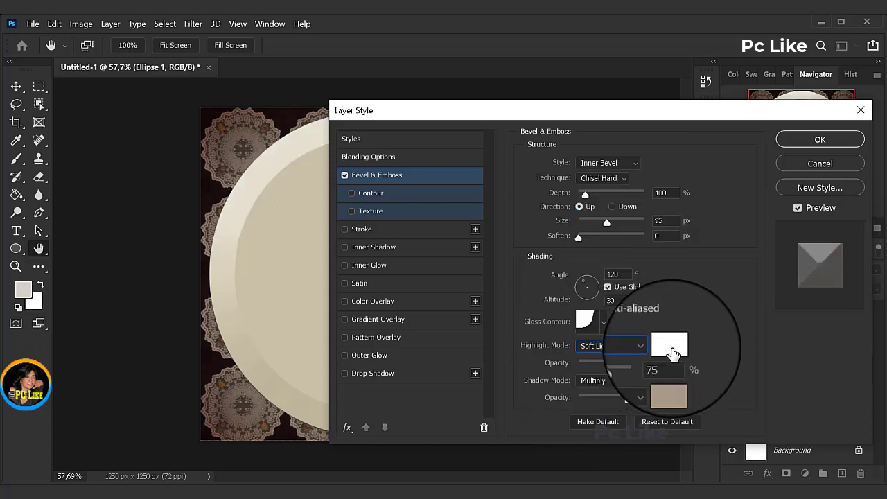
left_click(669, 345)
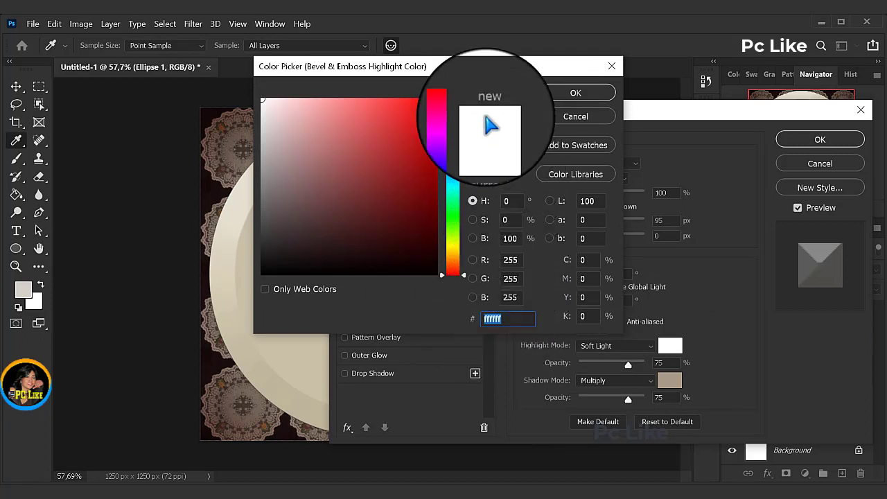
left_click(582, 93)
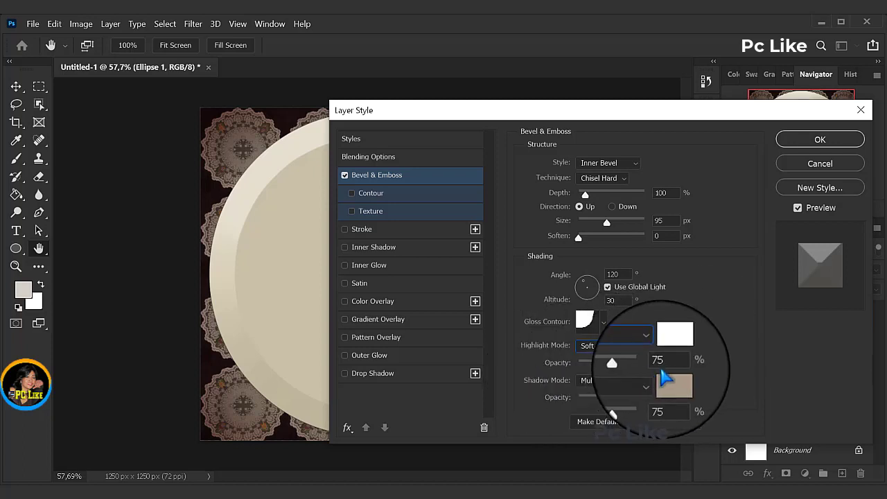
left_click_drag(668, 364, 635, 367)
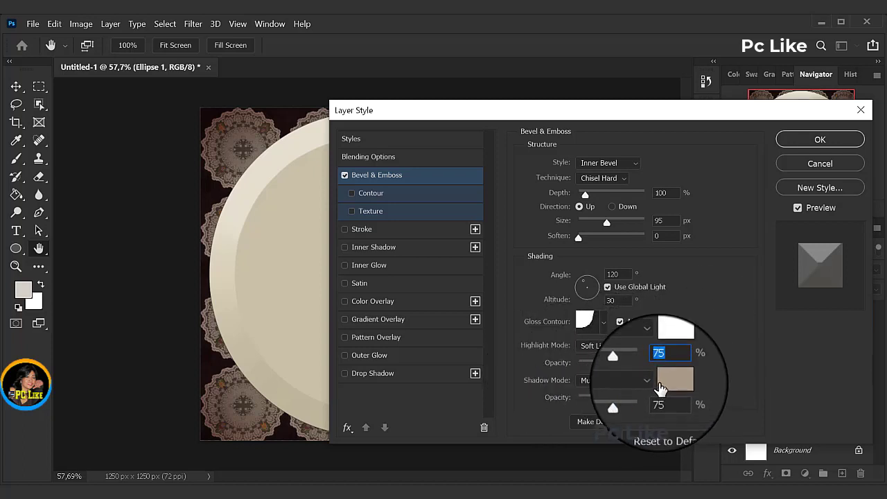
type("50")
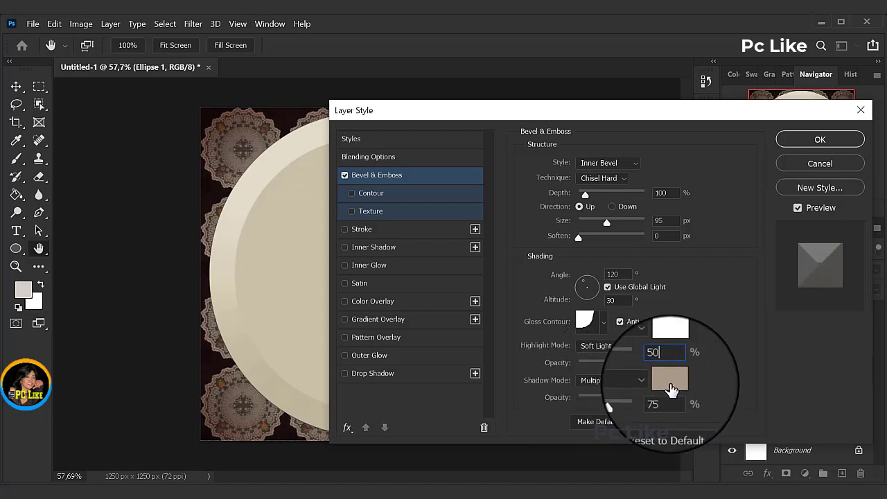
Step: Change the bevel's shadow color to black 000000
left_click(670, 380)
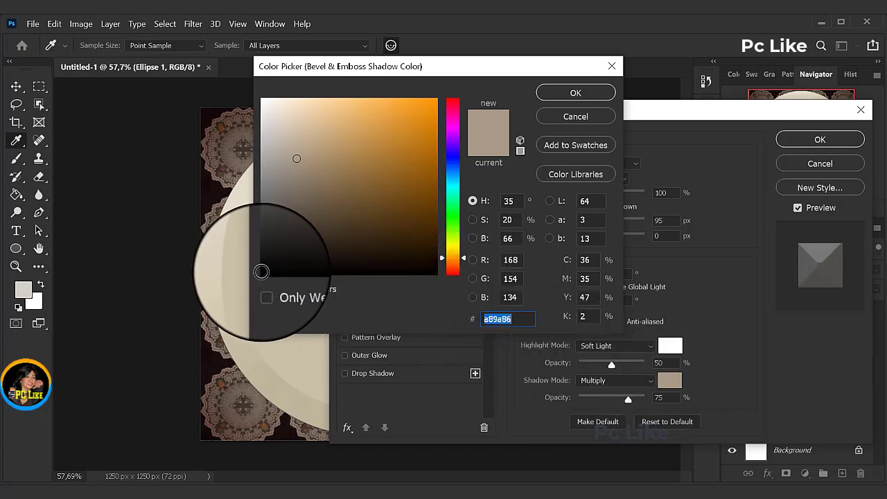
left_click(262, 271)
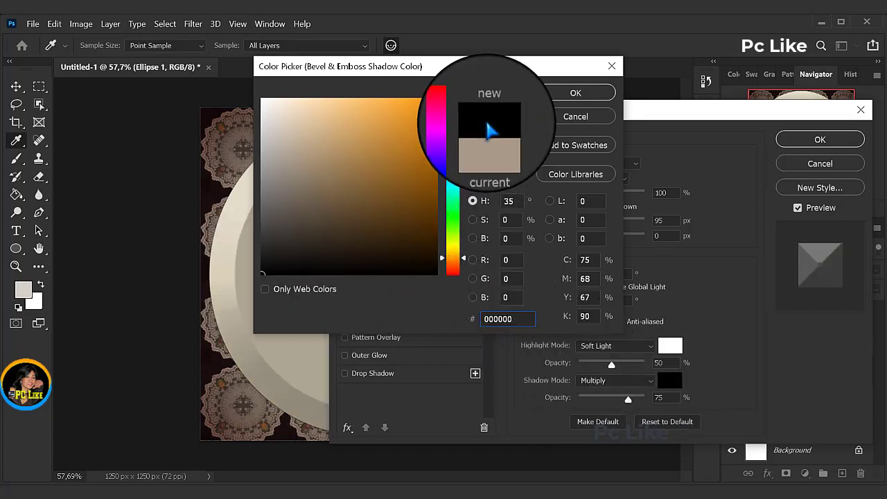
left_click(575, 93)
double_click(662, 362)
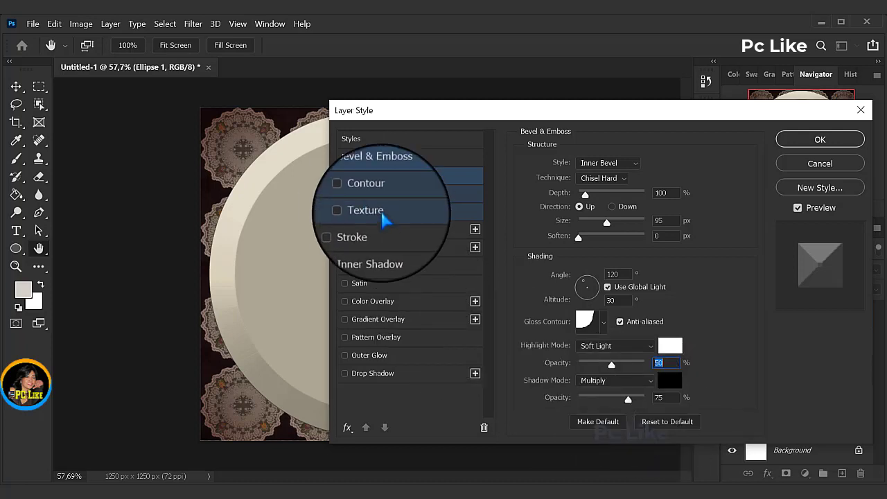
Step: Enable the bevel's Contour option and choose the Cone - Asymmetrical contour with a 50% range
left_click(372, 196)
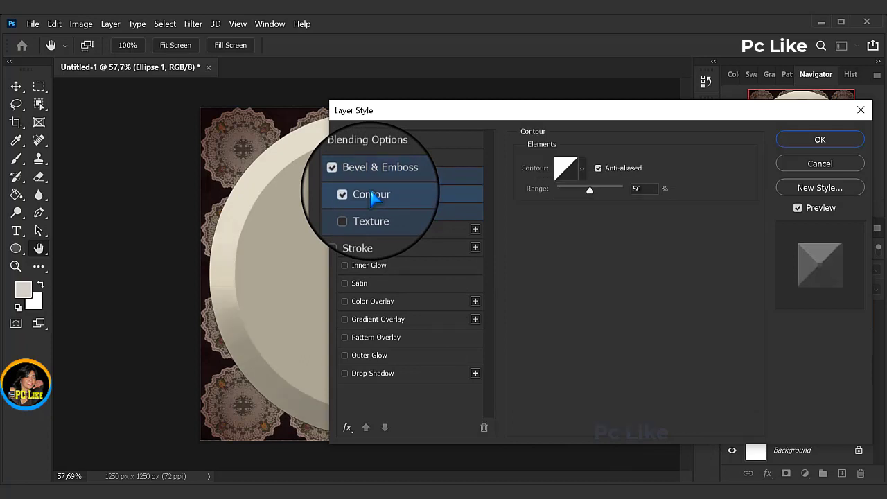
left_click(581, 168)
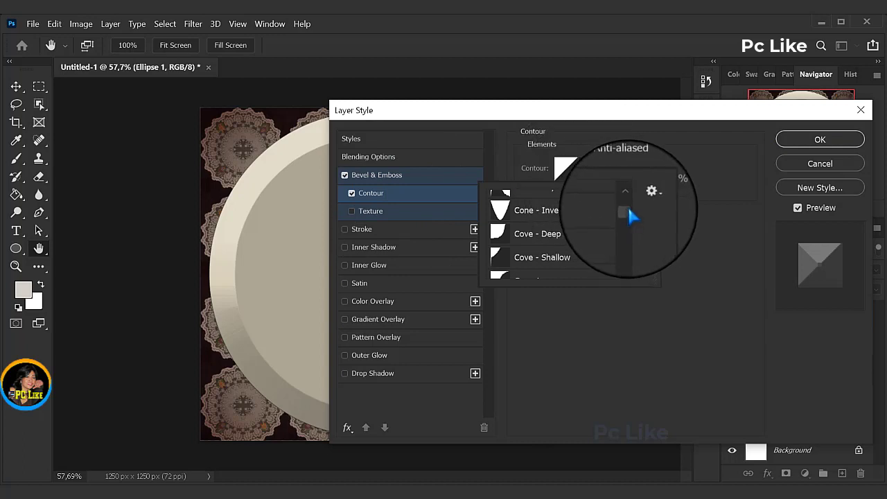
scroll(627, 210, "up", 2)
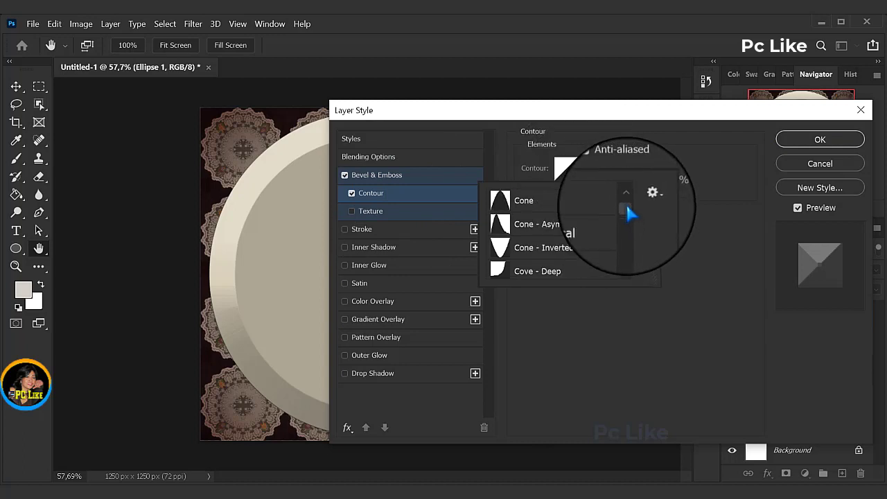
left_click(522, 233)
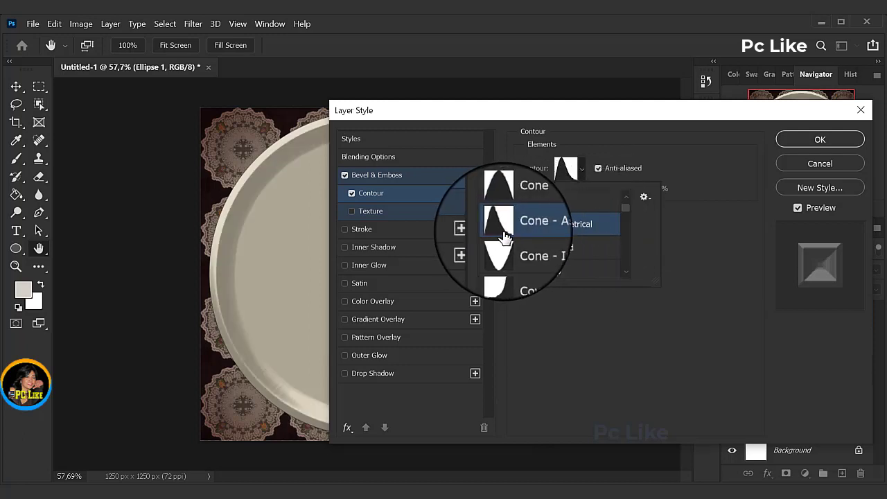
left_click(683, 172)
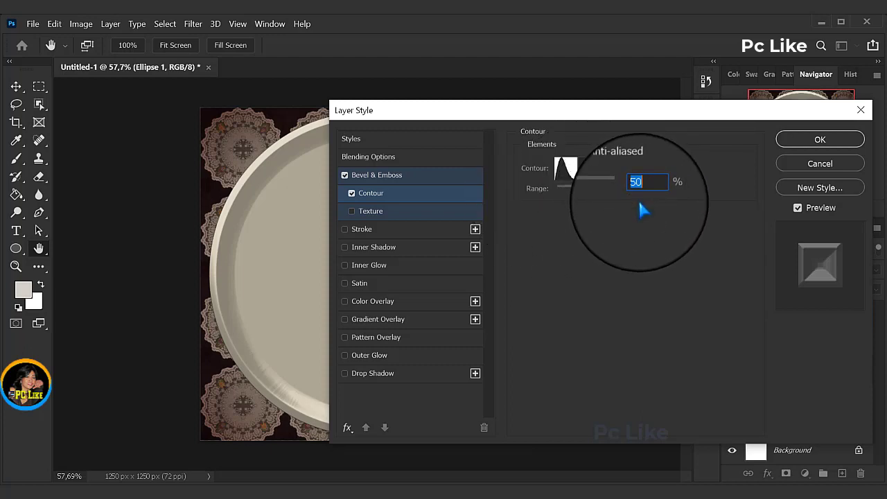
Step: Enable the bevel's Texture option with the Kertas Putih pattern at 100% scale and +10% depth
left_click(374, 211)
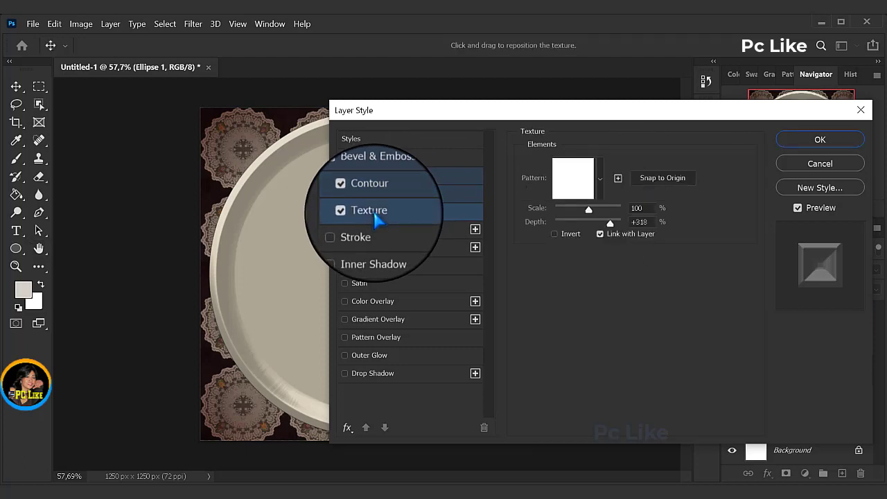
left_click(600, 179)
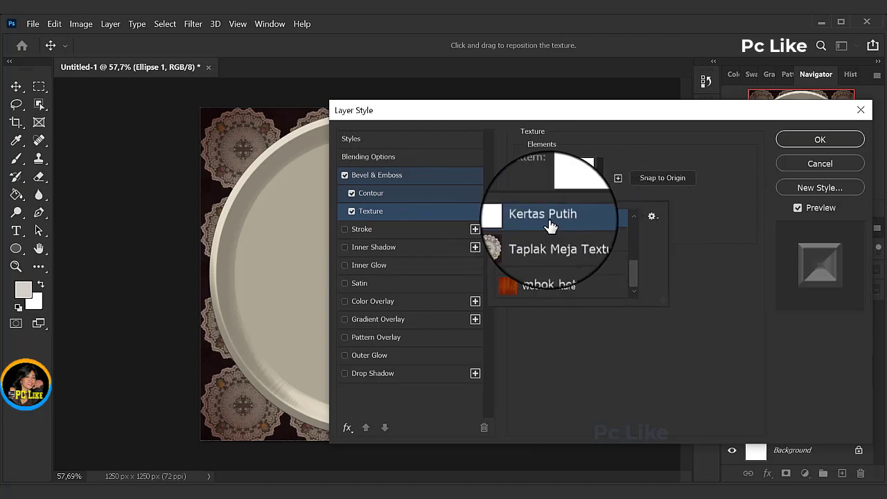
left_click(705, 205)
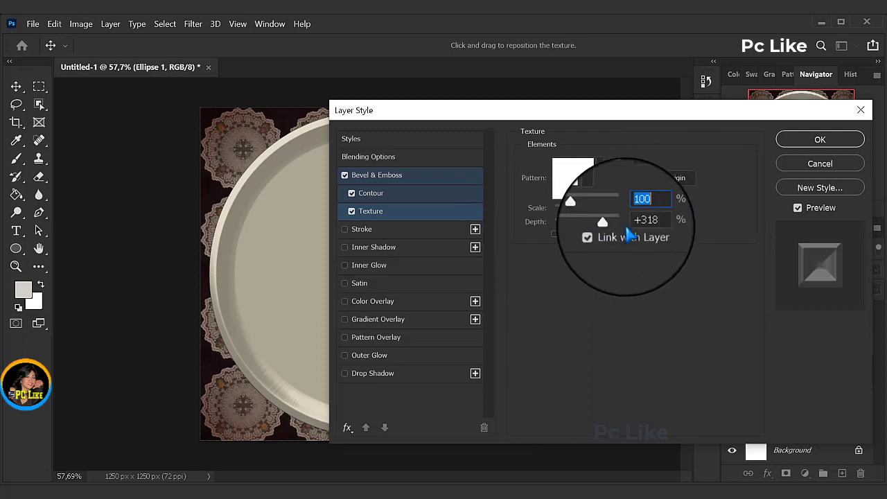
left_click_drag(635, 222, 693, 221)
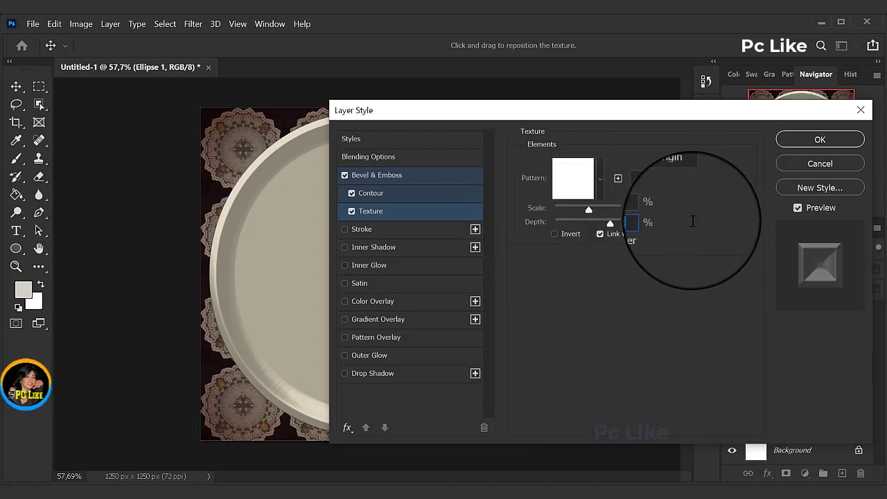
type("10")
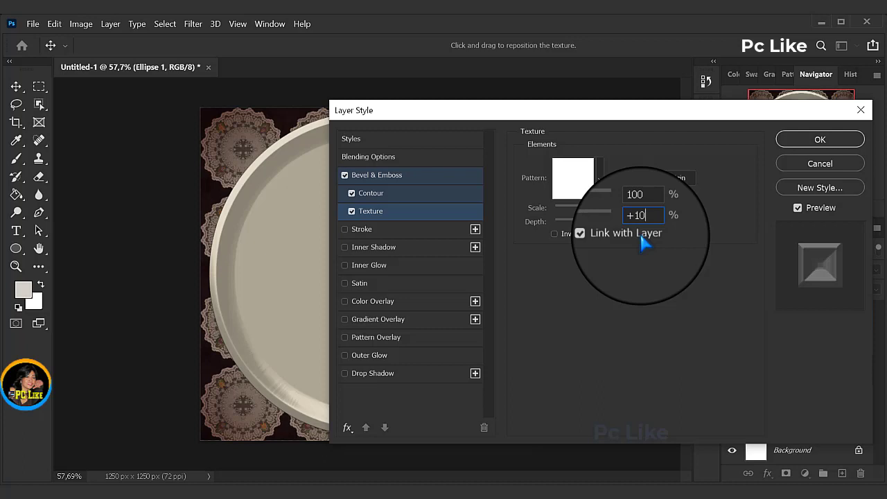
Step: Add a Satin effect to the ellipse with Linear Light blend mode and color 767676
left_click(357, 282)
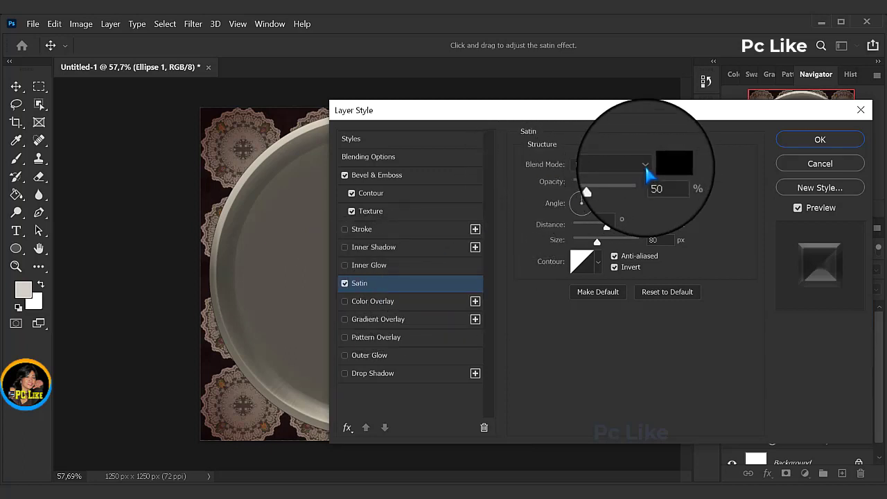
left_click(645, 166)
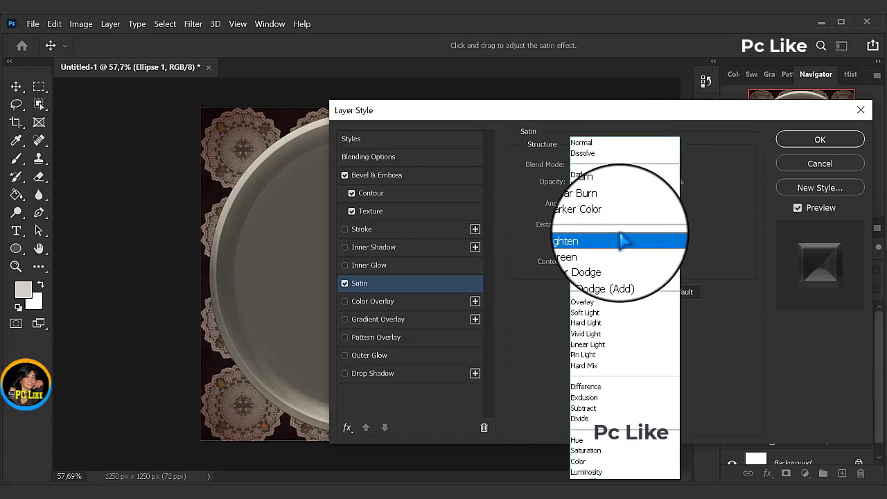
left_click(588, 350)
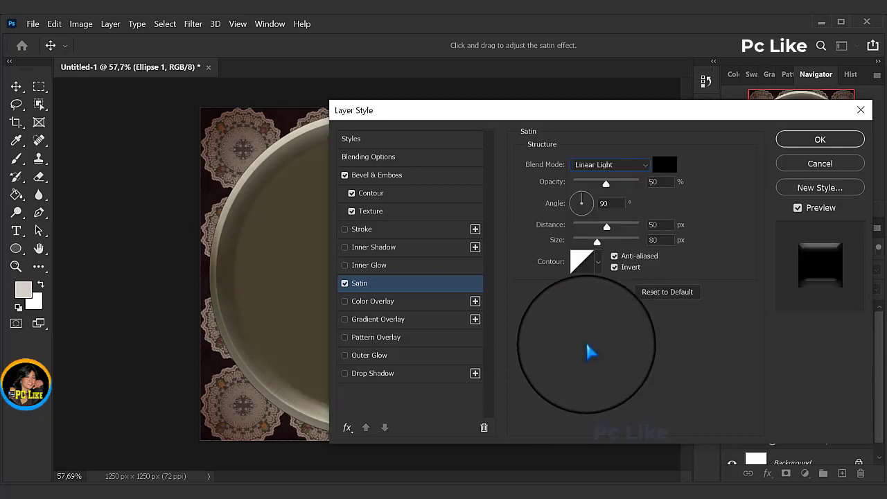
left_click(663, 165)
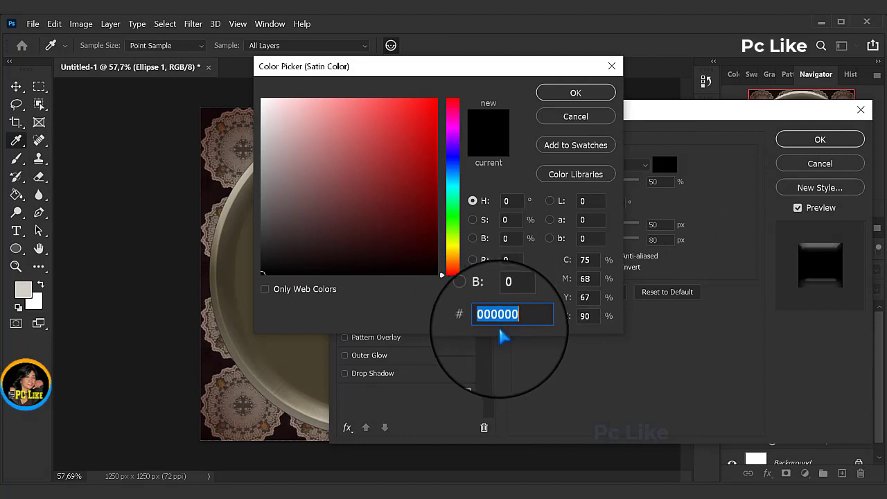
type("7")
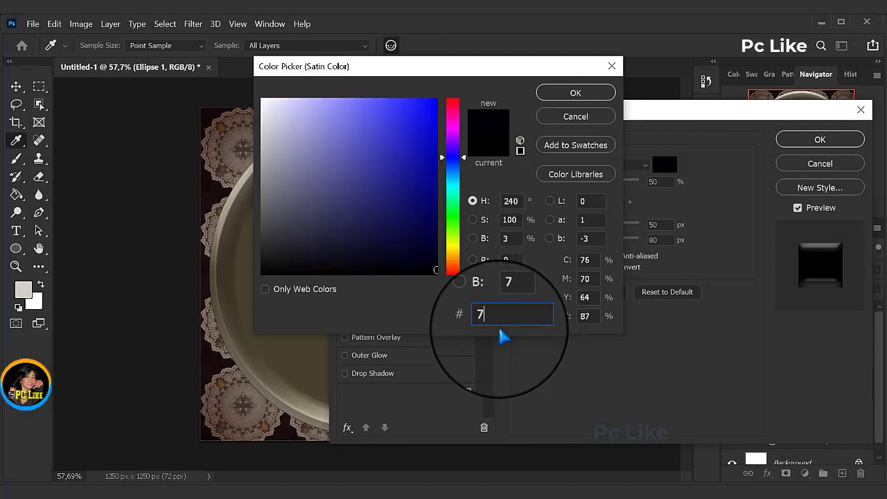
type("67676")
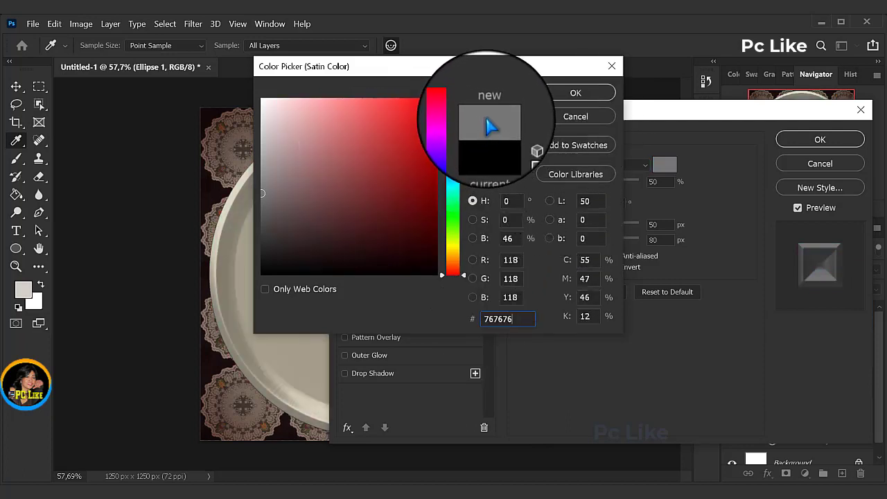
left_click(575, 92)
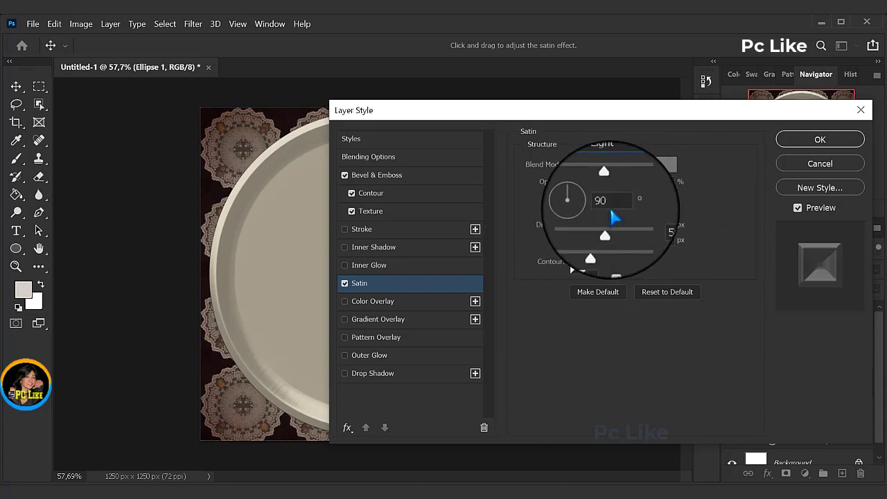
Step: Set the Satin effect's angle to 19°, distance to 73 px and size to 250 px
left_click_drag(612, 205, 570, 209)
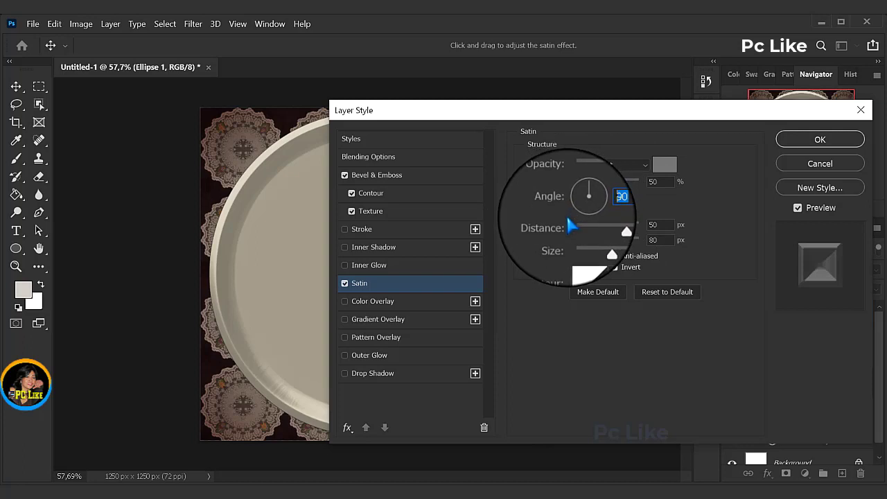
type("19")
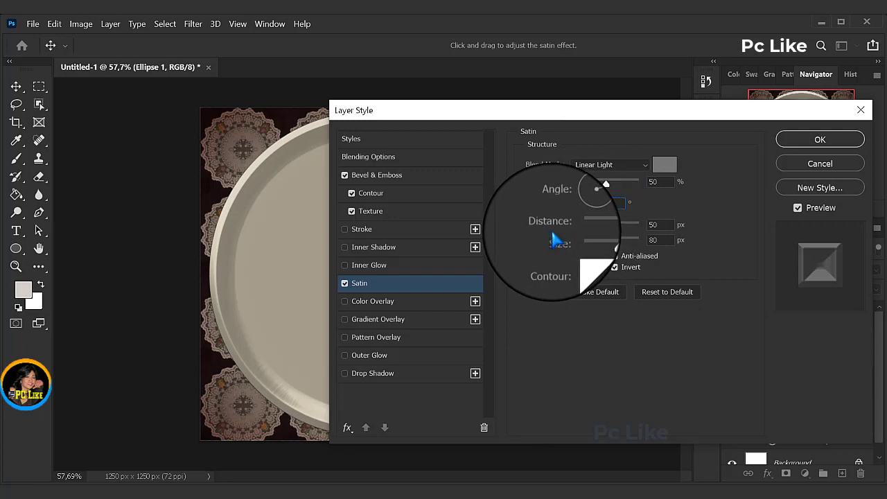
double_click(657, 224)
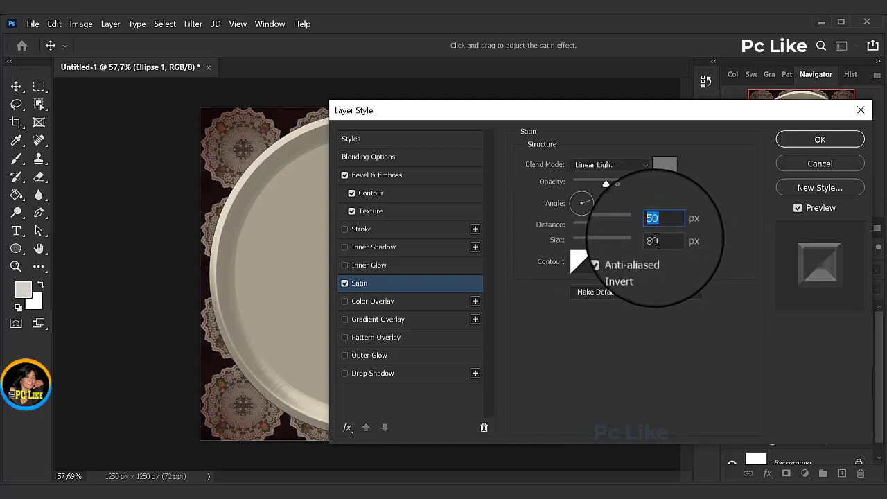
type("73")
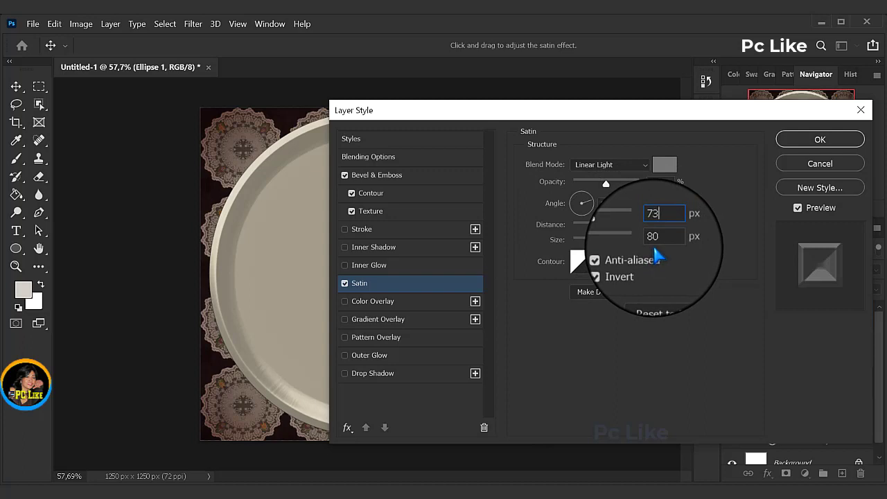
type("2")
key("BackSpace")
key("Tab")
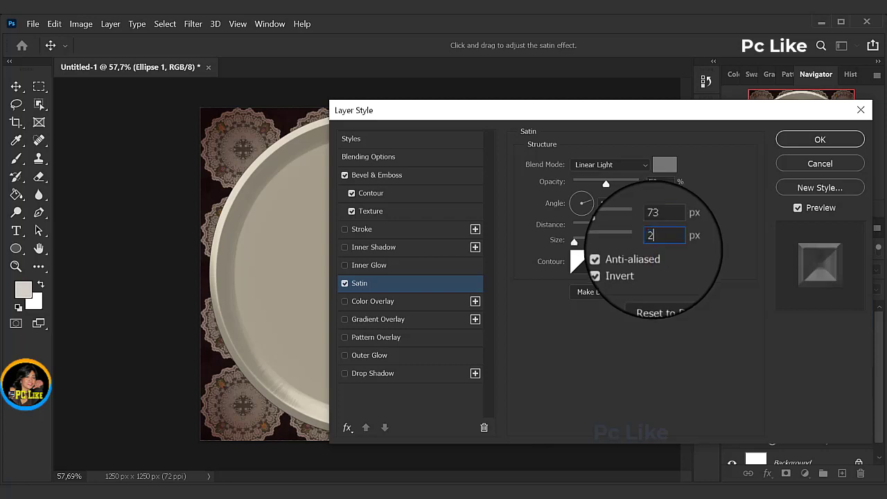
type("250")
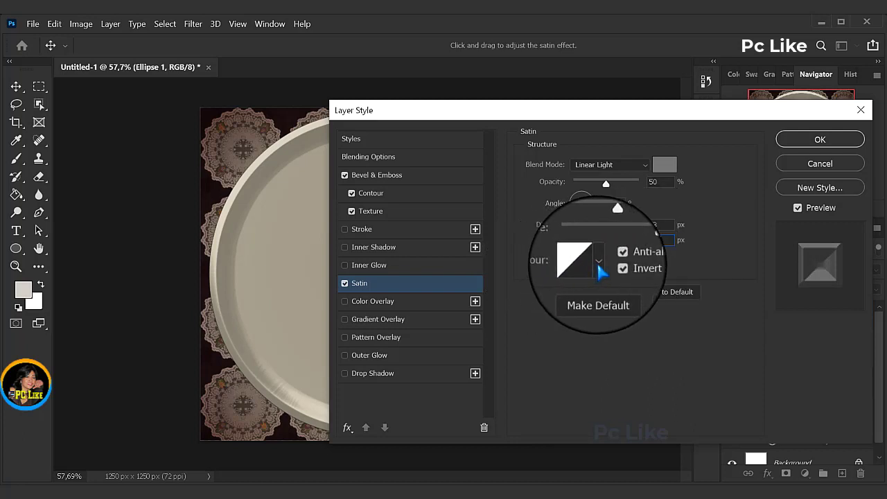
Step: Choose the Ring - Double contour for the Satin effect and turn off its Anti-aliased option
left_click(598, 268)
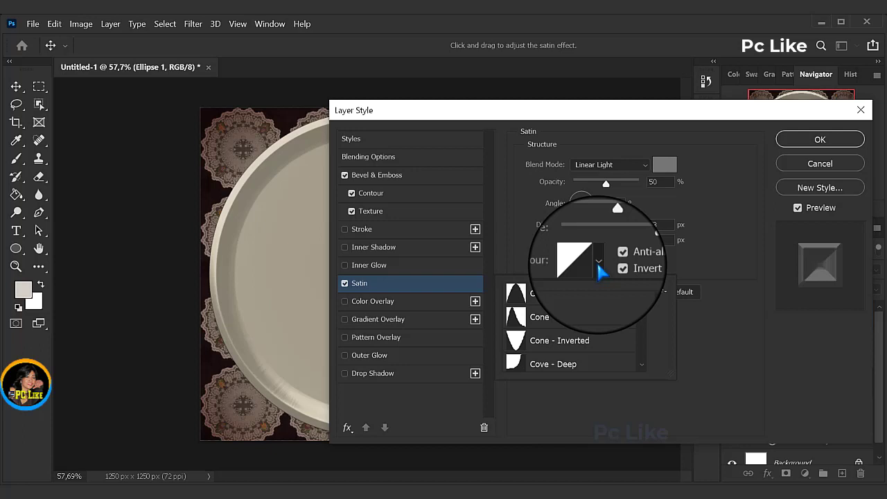
left_click_drag(640, 302, 644, 330)
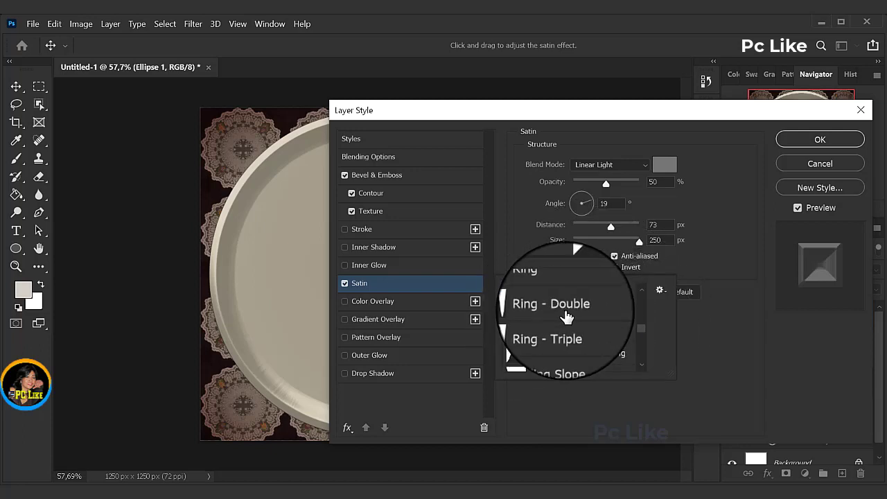
left_click(568, 316)
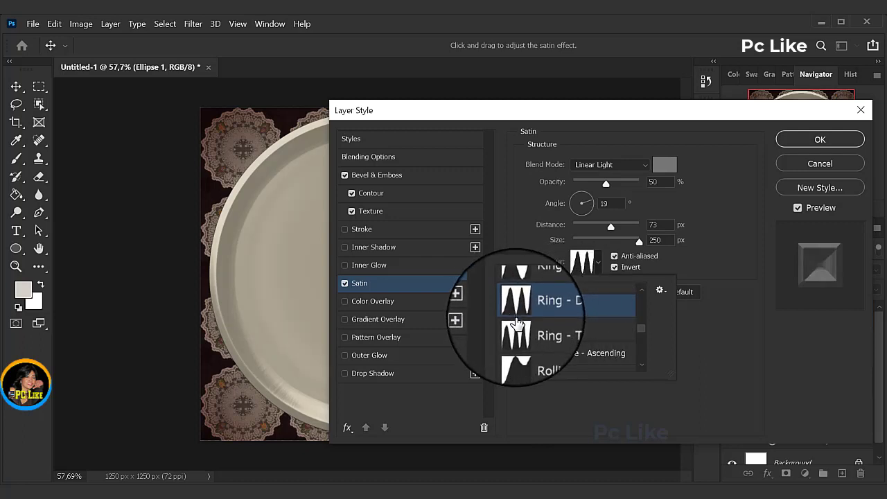
left_click(709, 273)
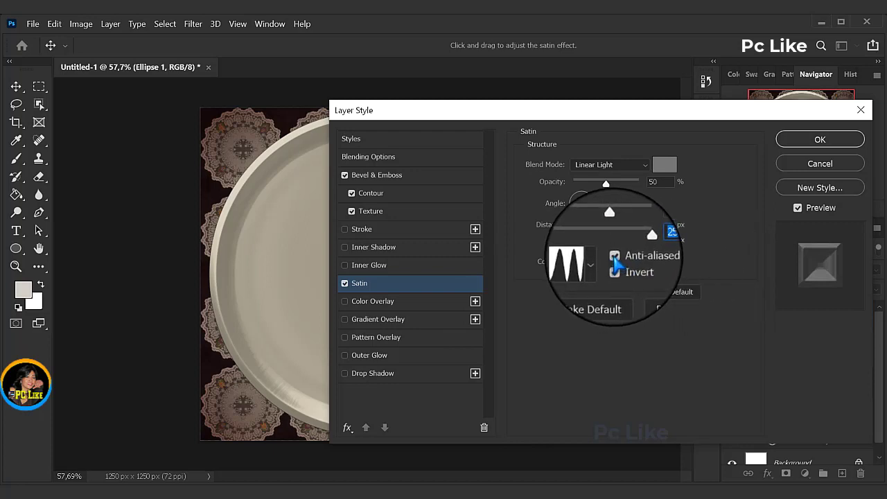
left_click(614, 257)
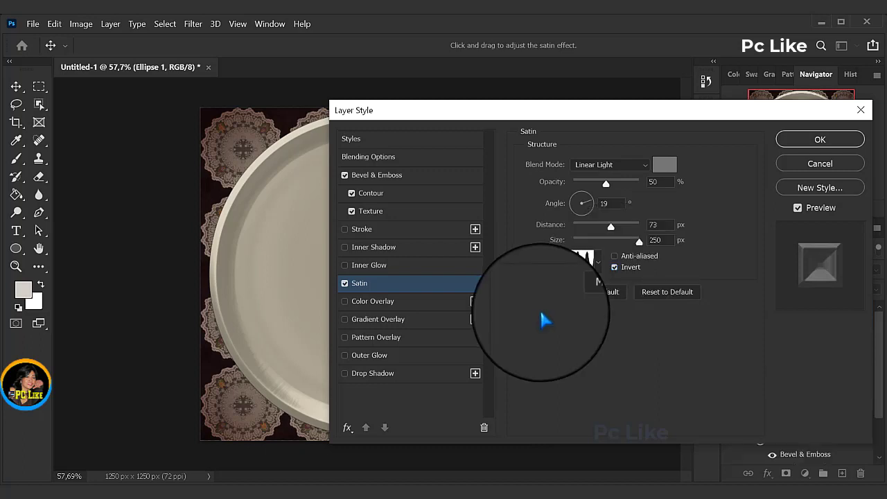
Step: Add a Pattern Overlay to the ellipse with the Wood Texture pattern, Multiply blend mode, 100% opacity and 350% scale
left_click(382, 338)
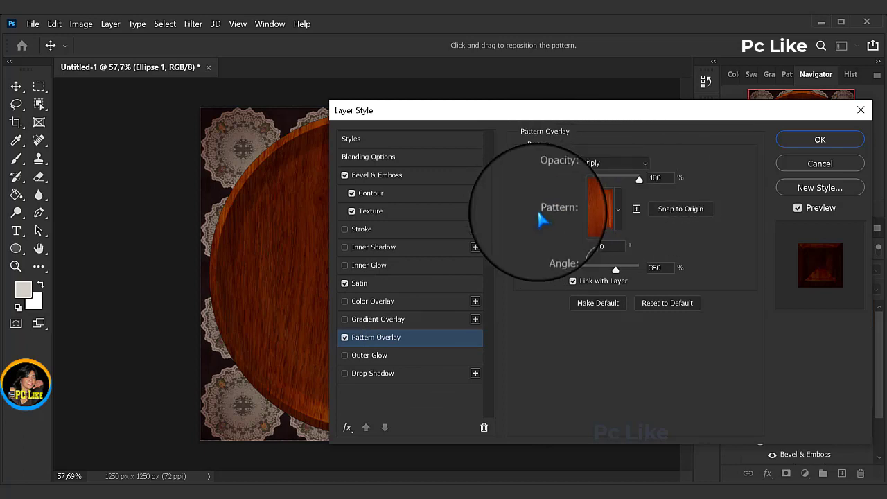
left_click(618, 208)
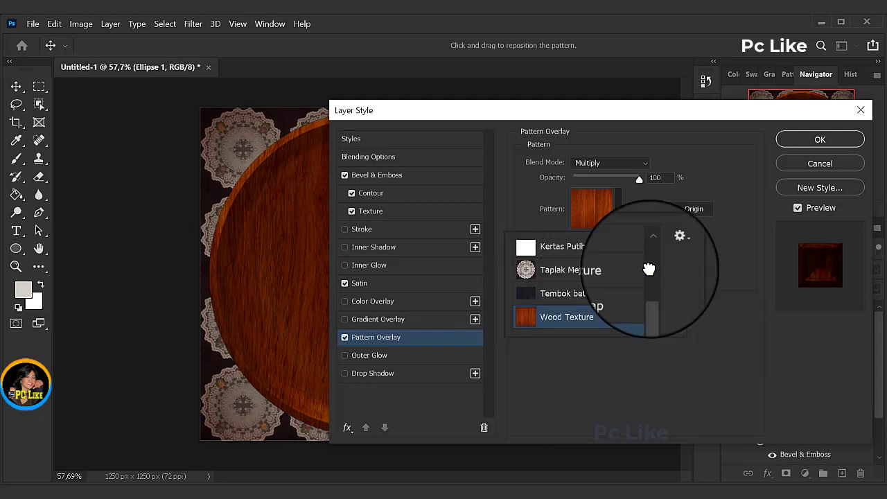
left_click(717, 240)
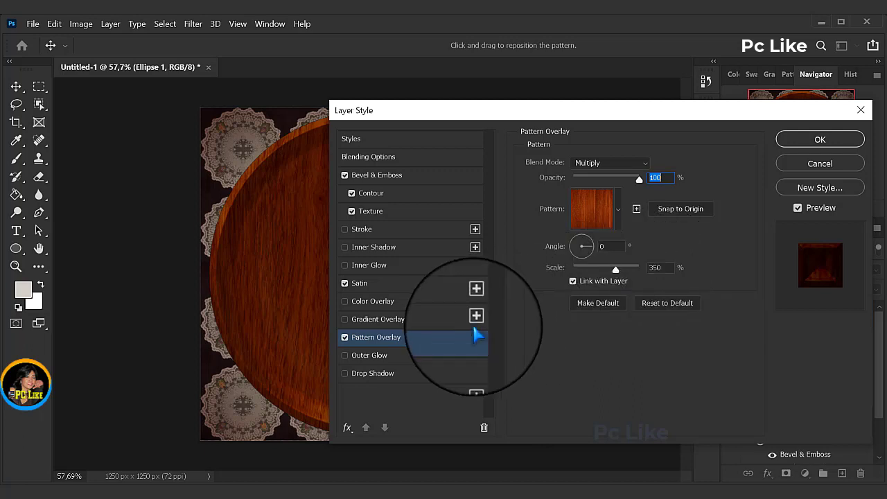
Step: Add a black 000000 Multiply Drop Shadow at 24% opacity, 55 px distance and 5 px size, apply the layer style and deselect the ellipse
left_click(375, 374)
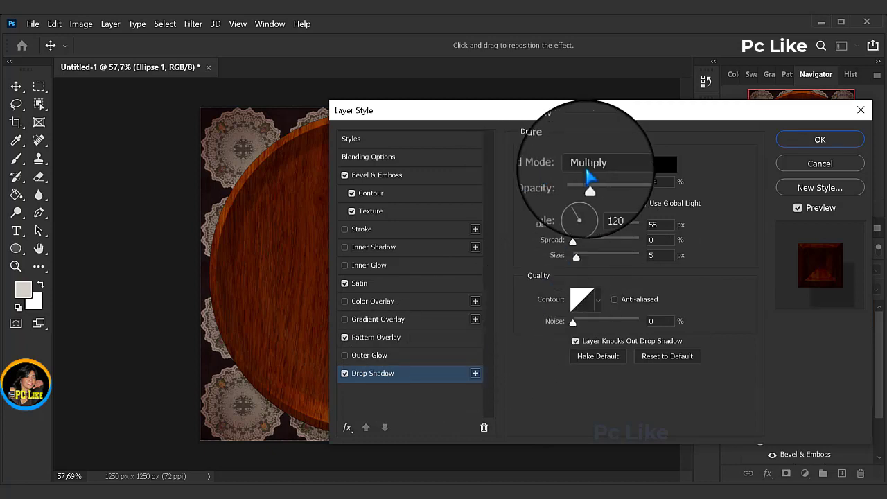
left_click(663, 164)
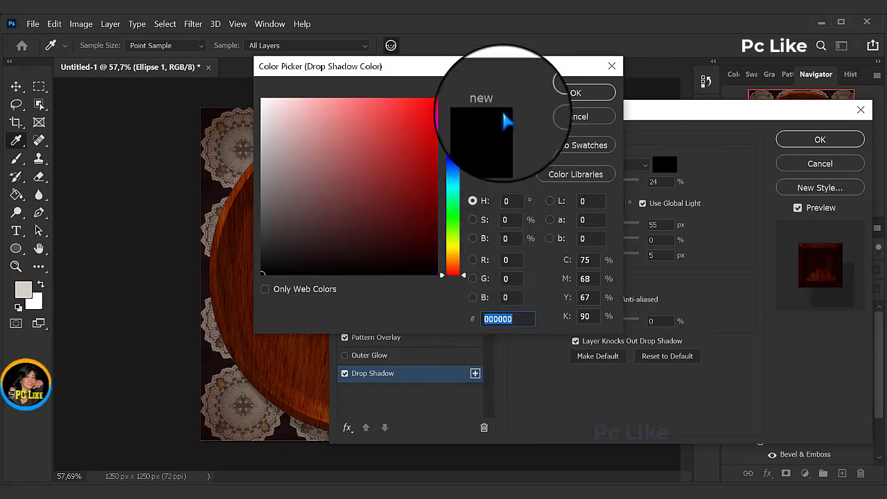
left_click(575, 93)
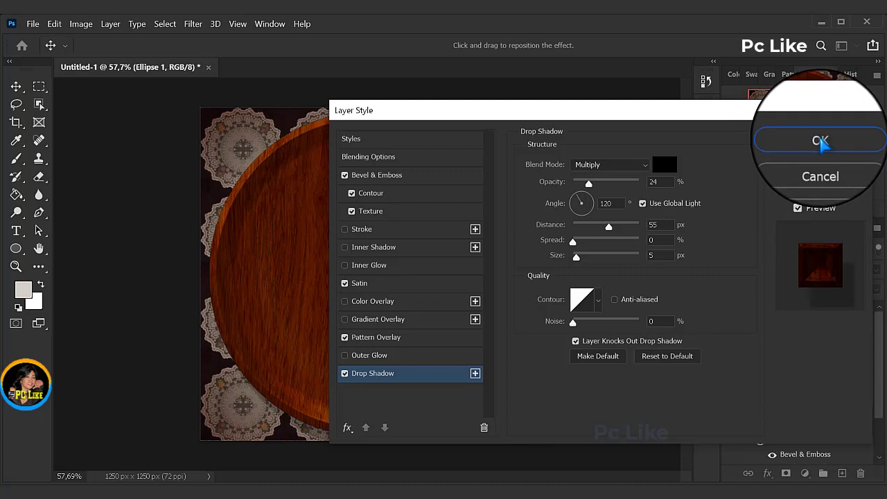
left_click(819, 141)
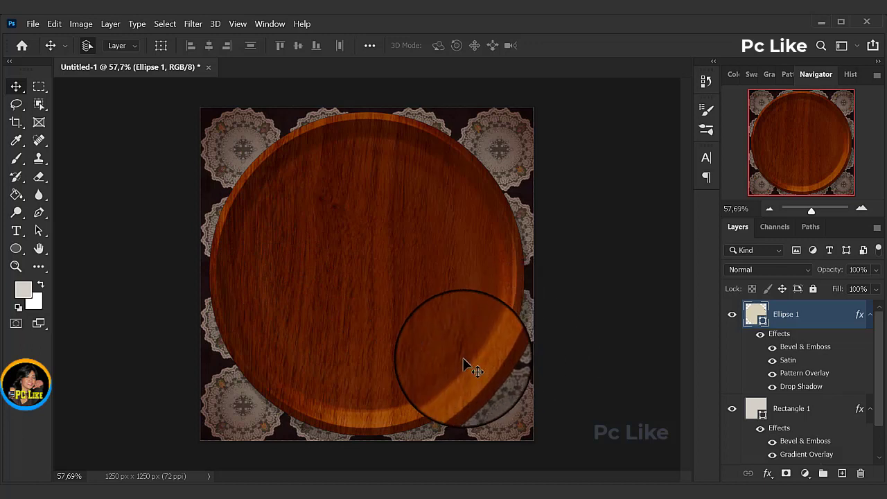
left_click(530, 390)
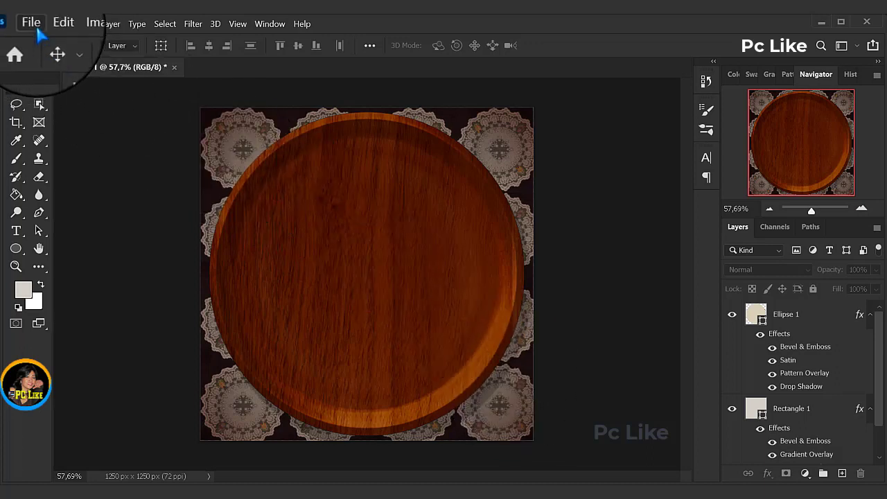
Step: Create a new 1250 x 1250 px RGB document at 72 pixels/inch with a white background
left_click(33, 25)
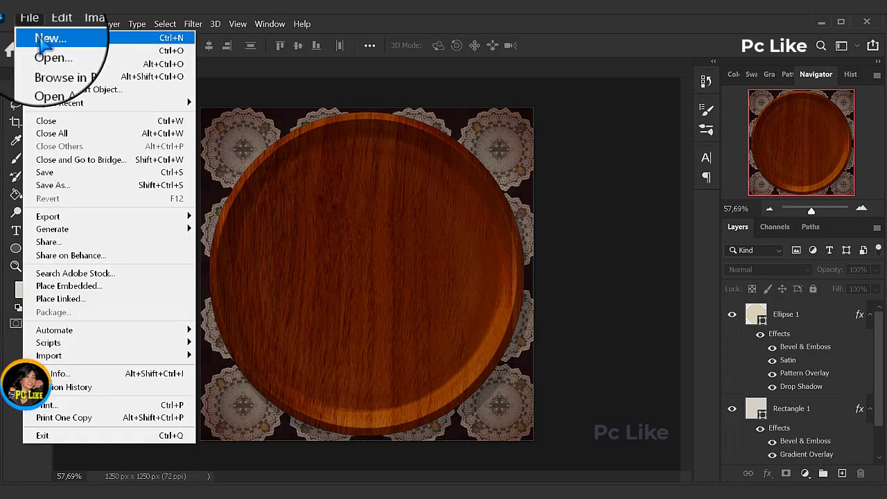
left_click(42, 38)
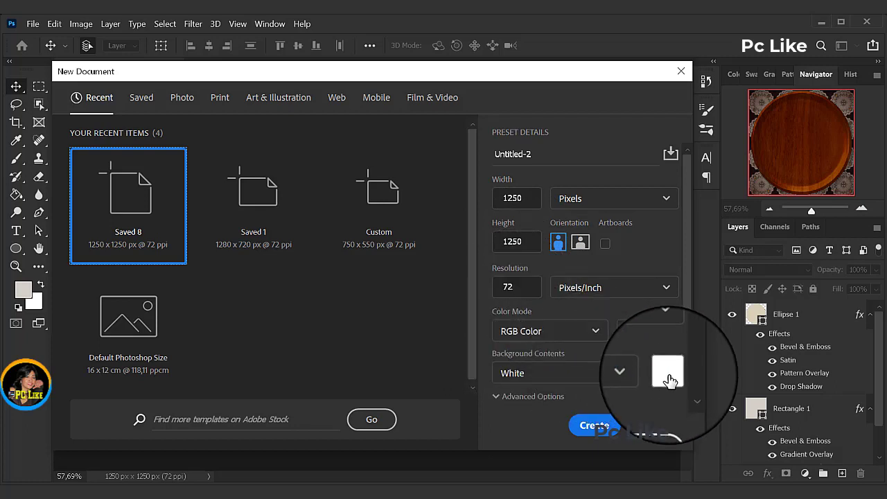
left_click(595, 428)
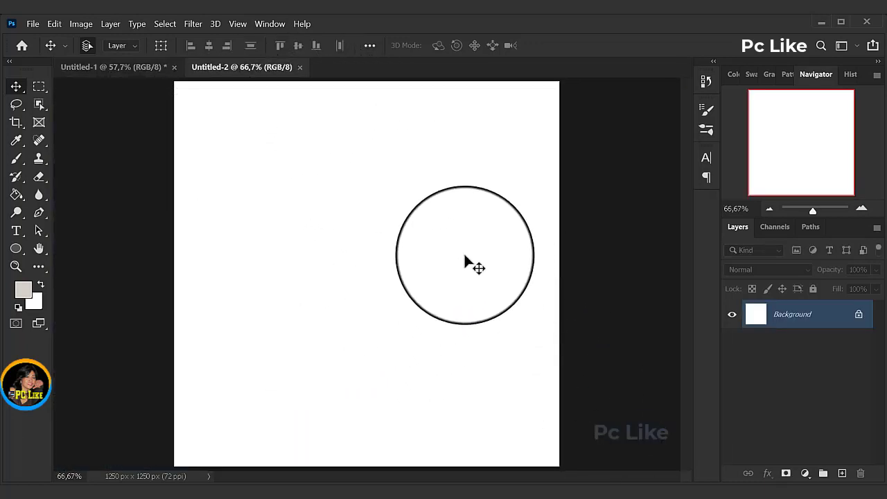
left_click(114, 70)
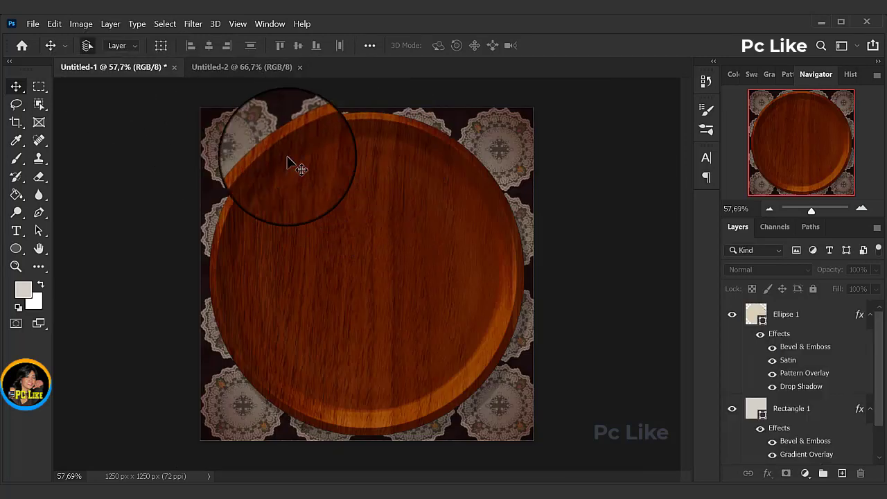
left_click(251, 73)
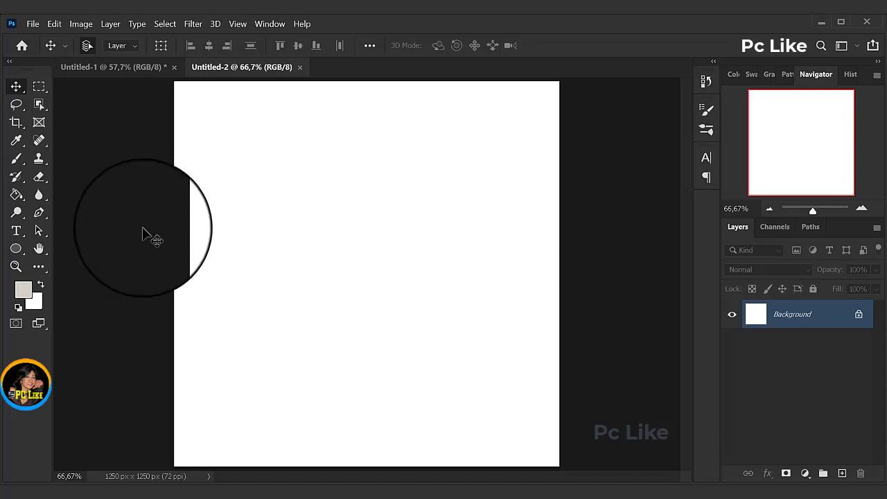
Step: Set the Type tool's text color to e3d1ab
left_click(17, 232)
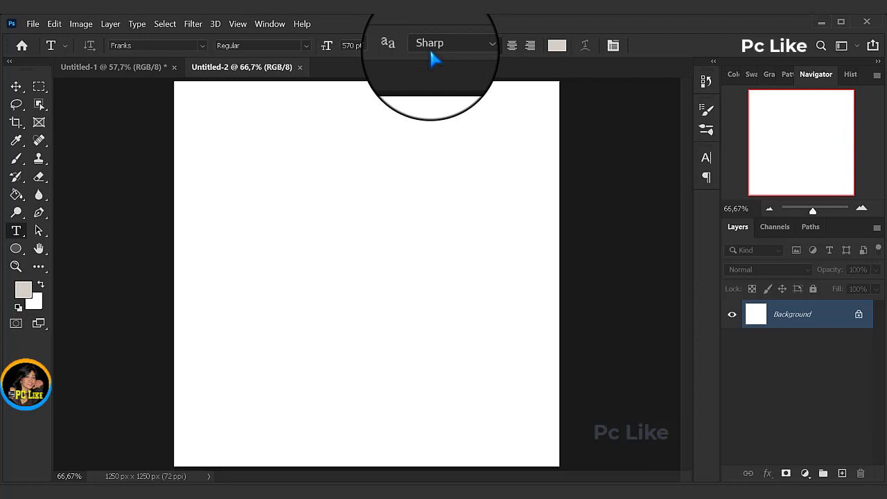
left_click(556, 45)
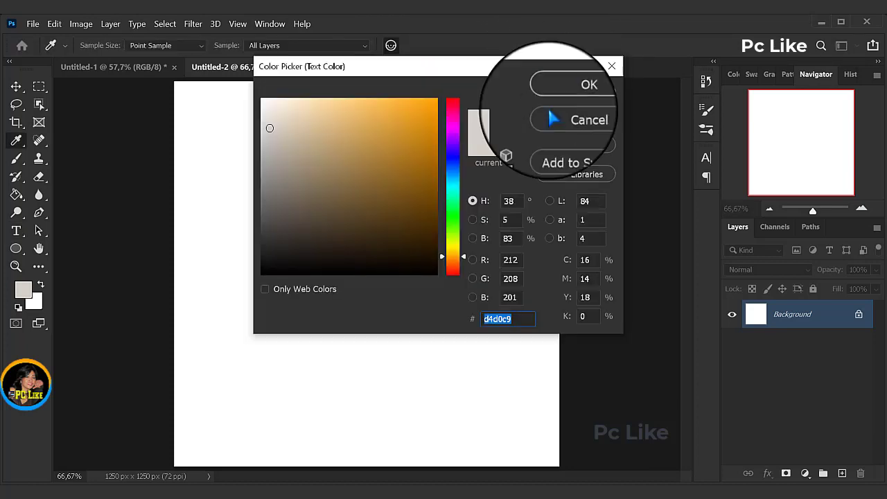
type("e3d1ab")
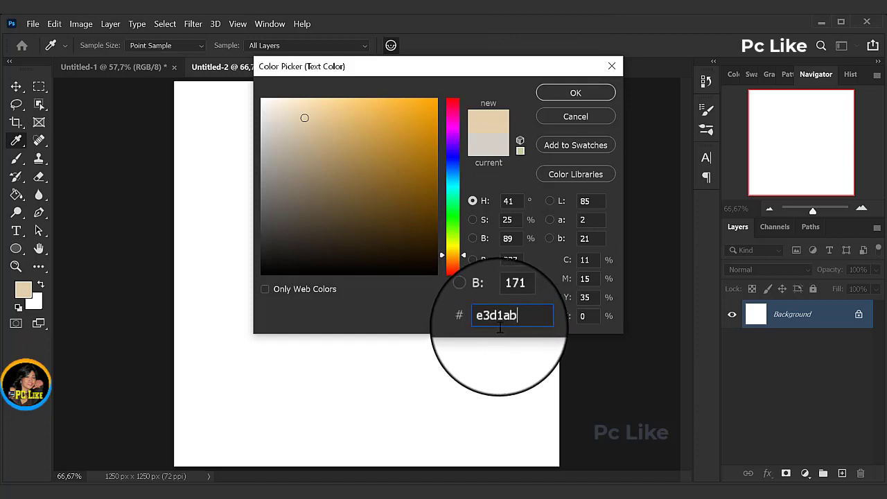
left_click(575, 92)
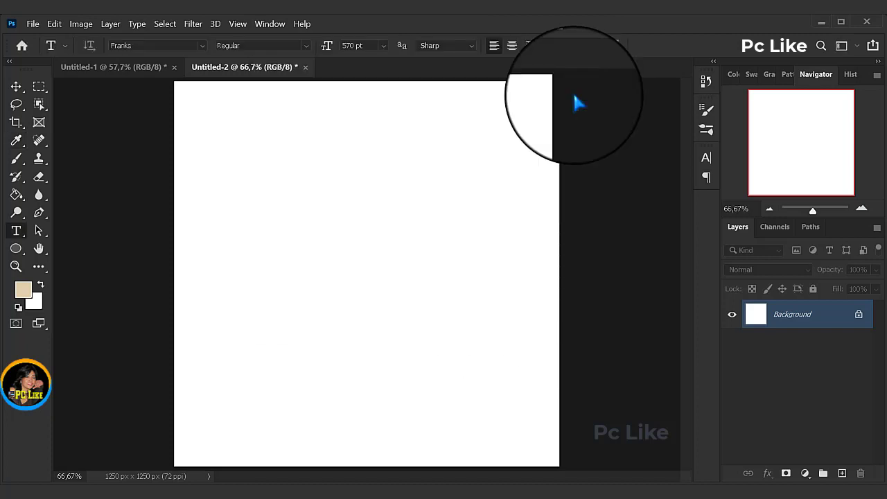
Step: Add a two-line text reading "ABC" and "DES" in 570 pt Franks Regular on the new canvas and commit it
left_click(219, 188)
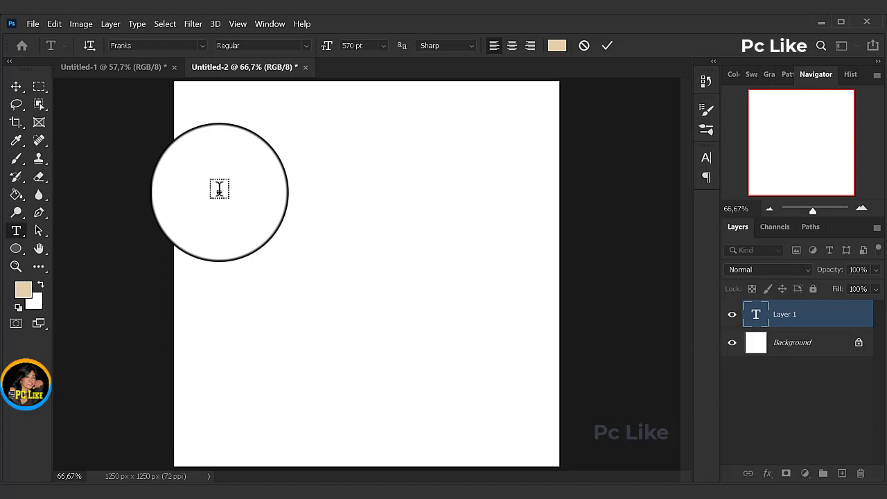
type("A")
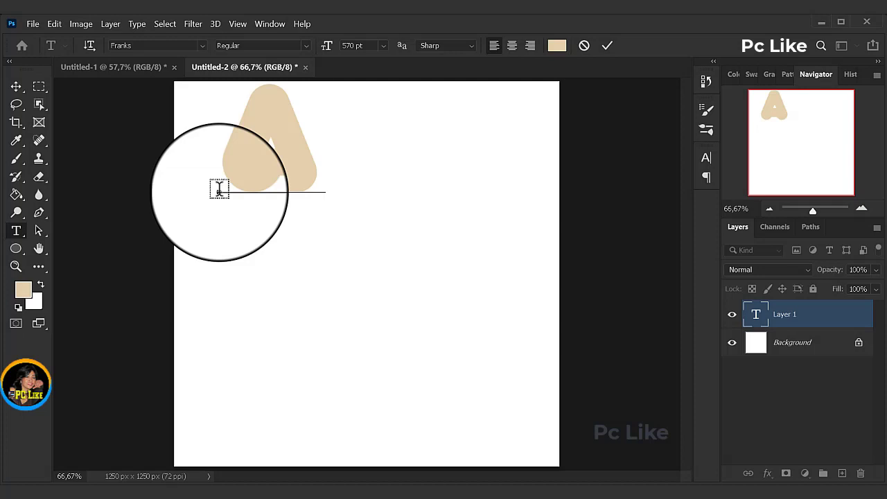
type("BC")
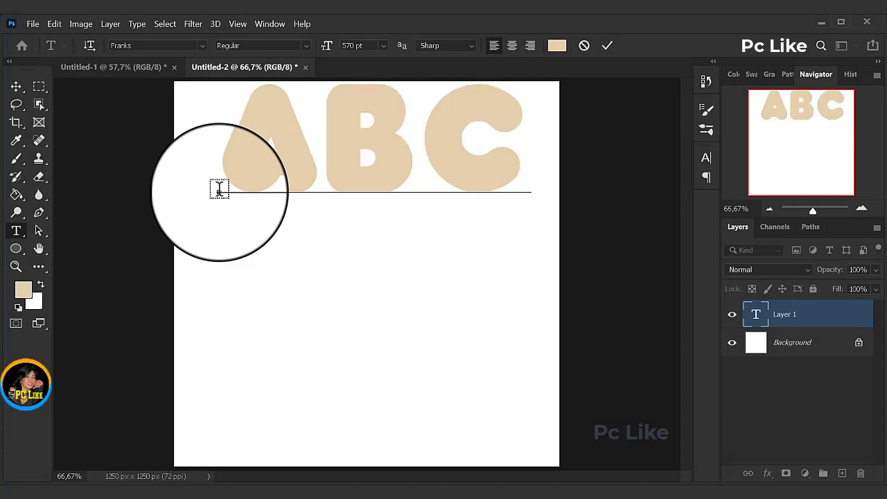
type("D")
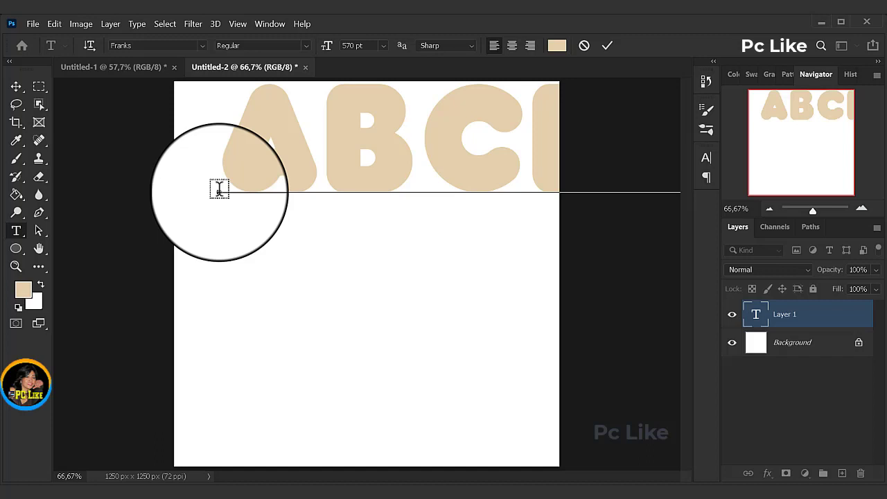
left_click(531, 139)
key("Return")
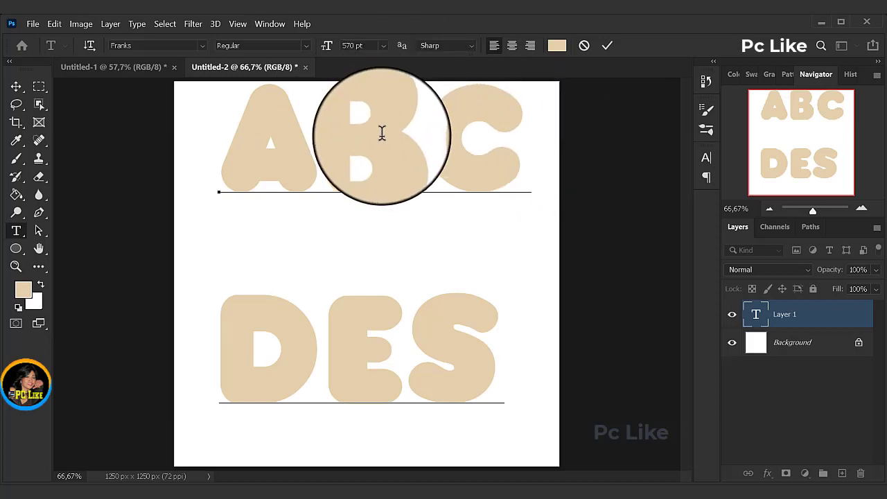
left_click(608, 47)
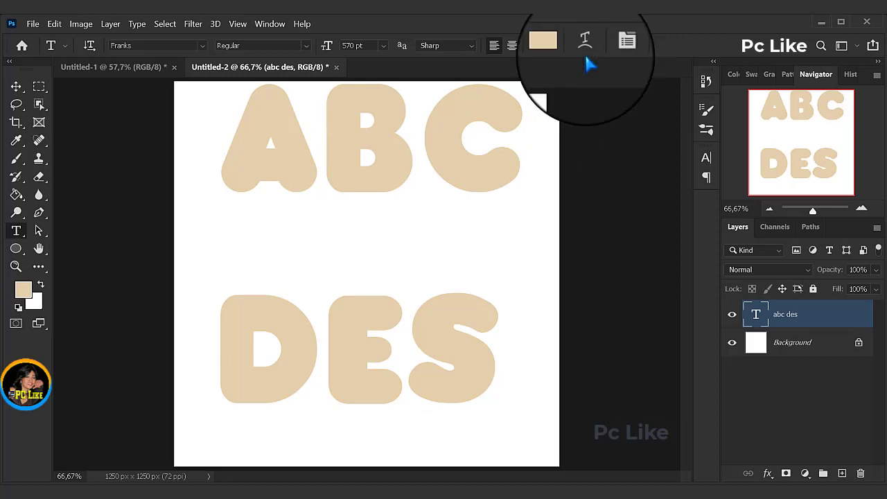
left_click(18, 87)
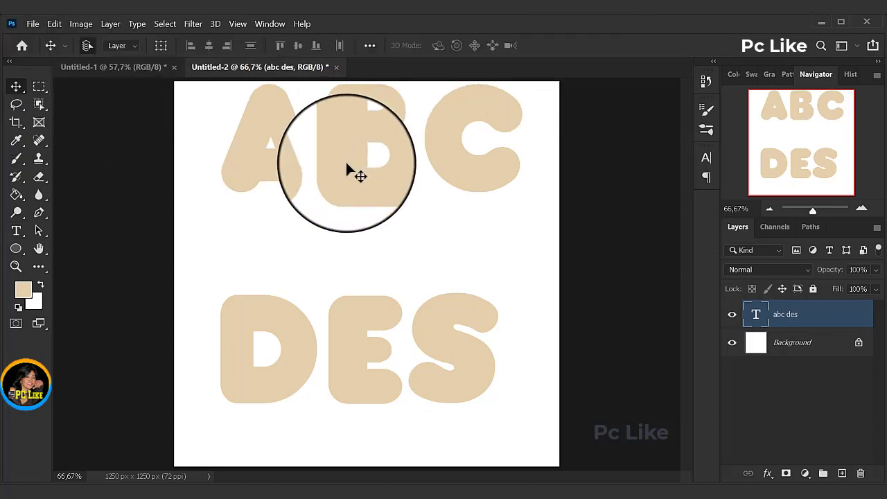
Step: Reposition the ABC DES text so both lines sit centered on the canvas, and rasterize the type layer
left_click_drag(346, 167, 338, 200)
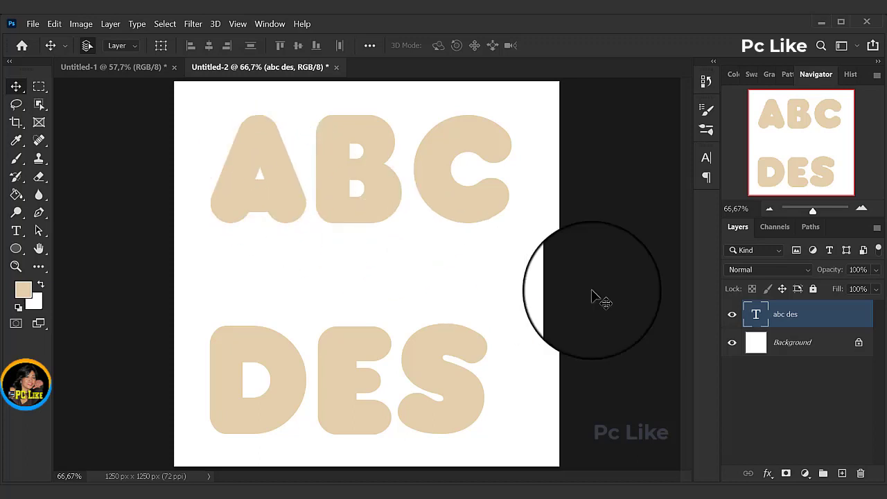
right_click(792, 319)
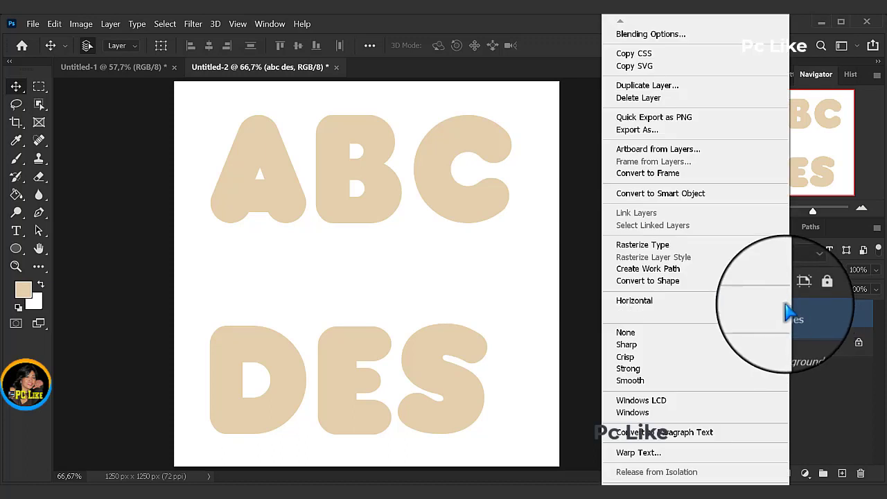
left_click(660, 254)
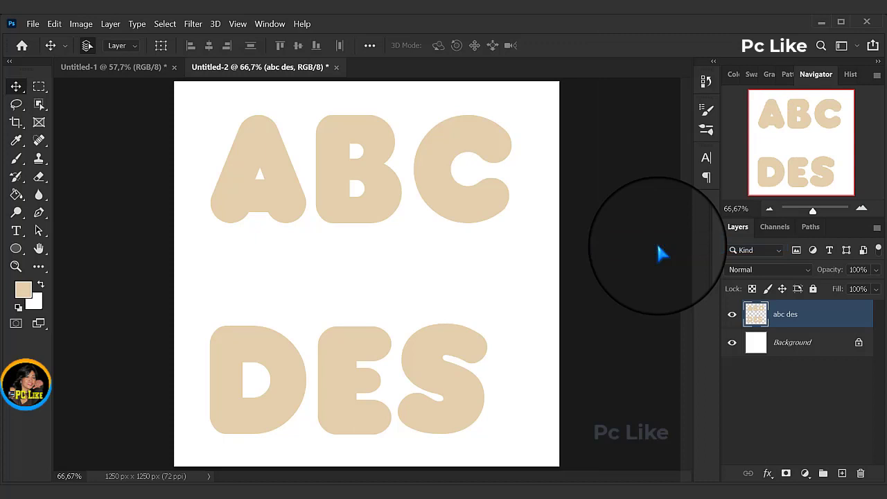
Step: Round the inner holes of the letters A and B with a hard 53 px Eraser
left_click(39, 178)
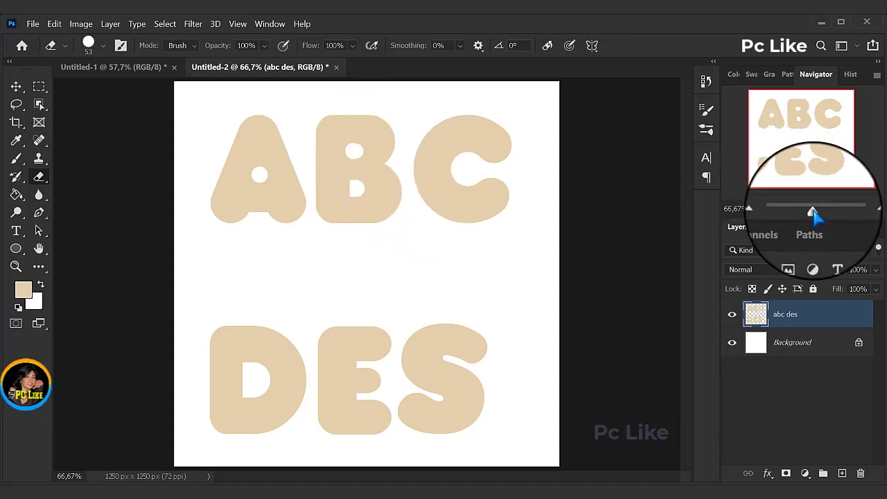
left_click_drag(812, 213, 818, 212)
left_click_drag(808, 159, 809, 142)
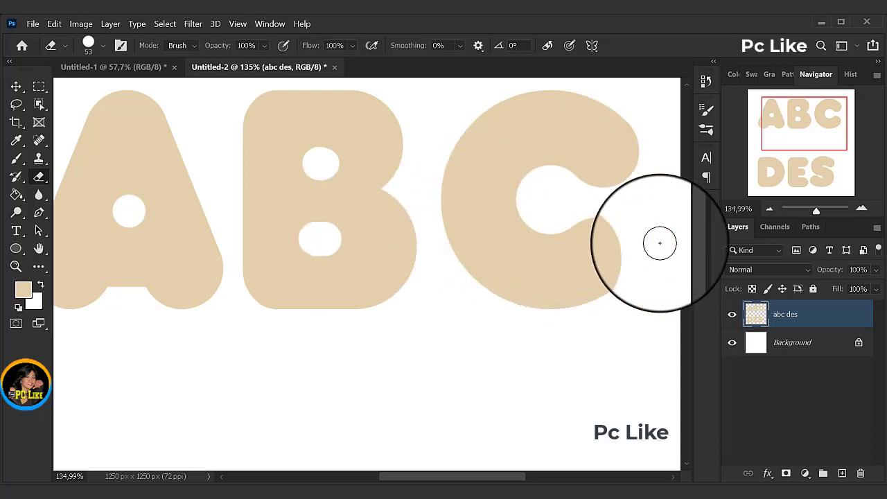
Step: Set the Eraser size to 133 px and erase the D's inner opening into a round hole
scroll(689, 257, "down", 10)
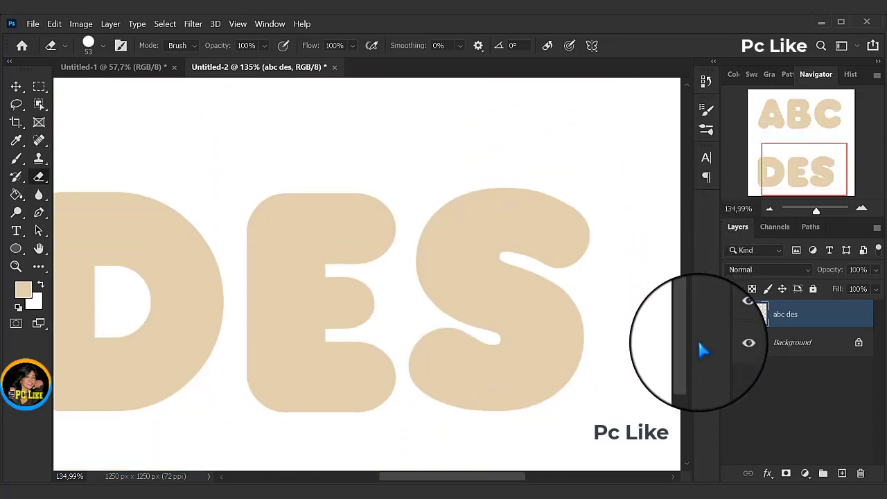
scroll(696, 350, "down", 3)
left_click_drag(468, 479, 448, 480)
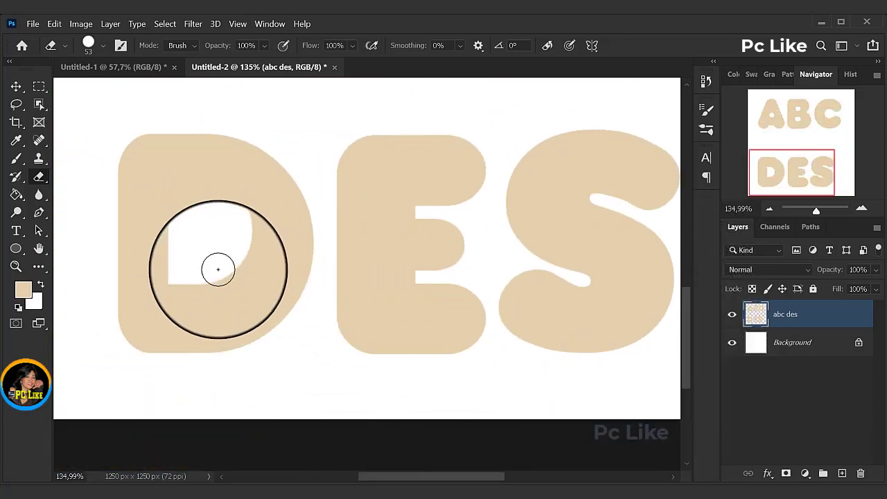
left_click(103, 48)
mouse_move(103, 90)
left_mouse_down()
mouse_move(127, 106)
mouse_move(132, 94)
left_mouse_up()
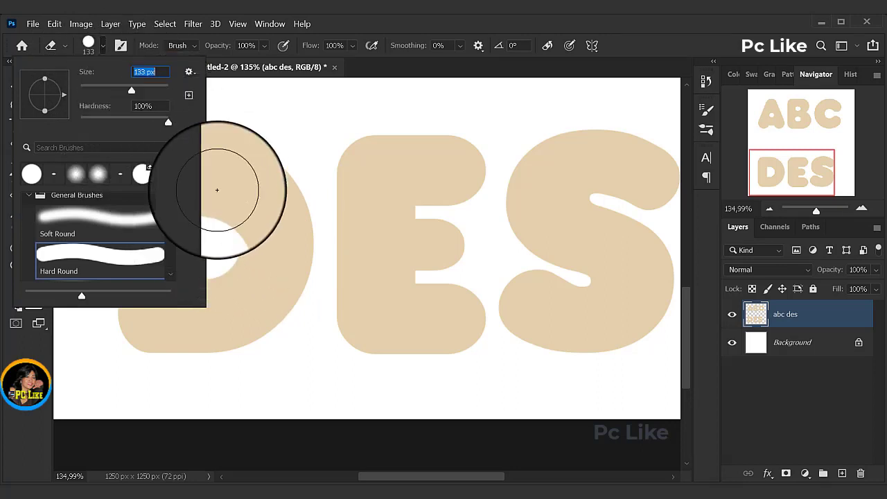
left_click(456, 33)
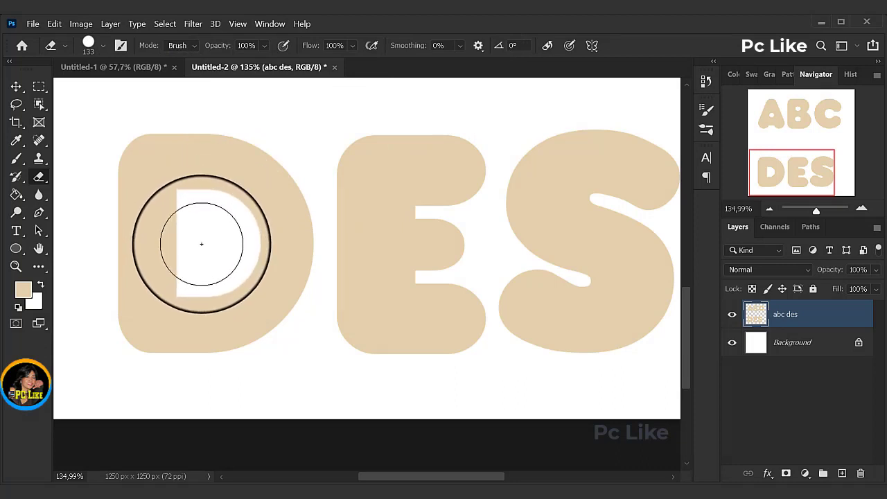
left_click(201, 244)
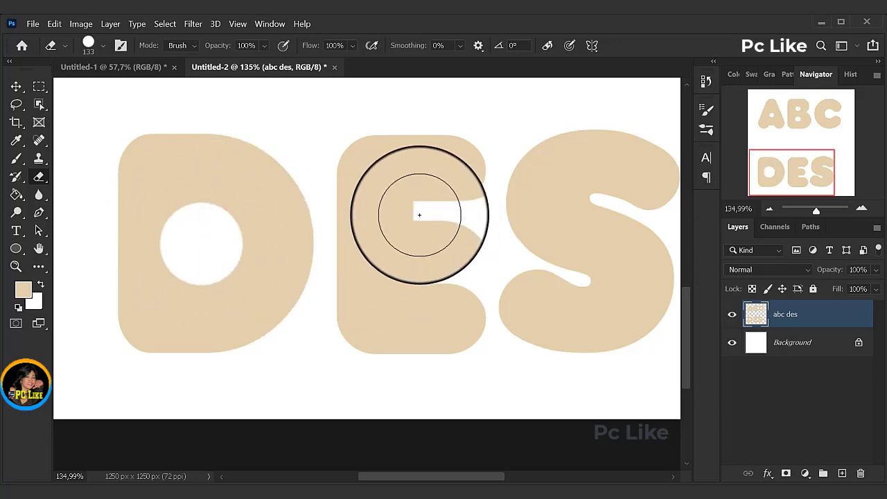
Step: Set the Eraser size to 21 px and round the inner ends of the E's two notches
left_click(104, 47)
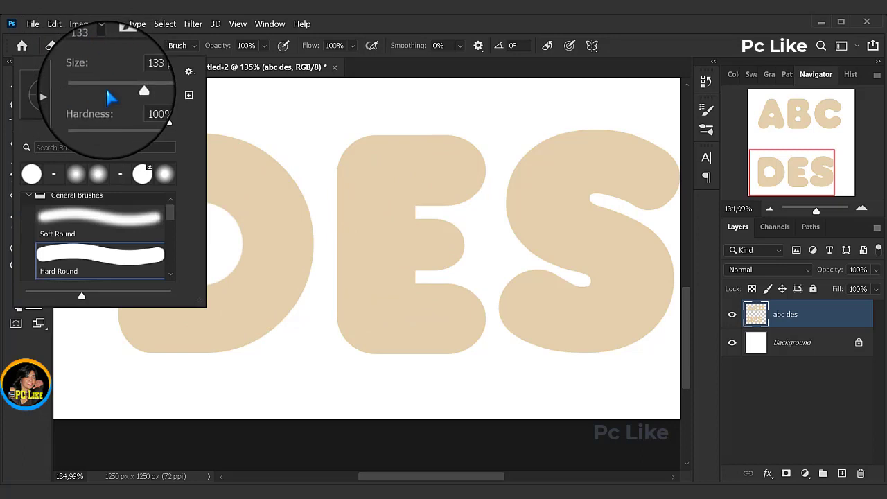
mouse_move(133, 92)
left_mouse_down()
mouse_move(115, 103)
mouse_move(90, 89)
left_mouse_up()
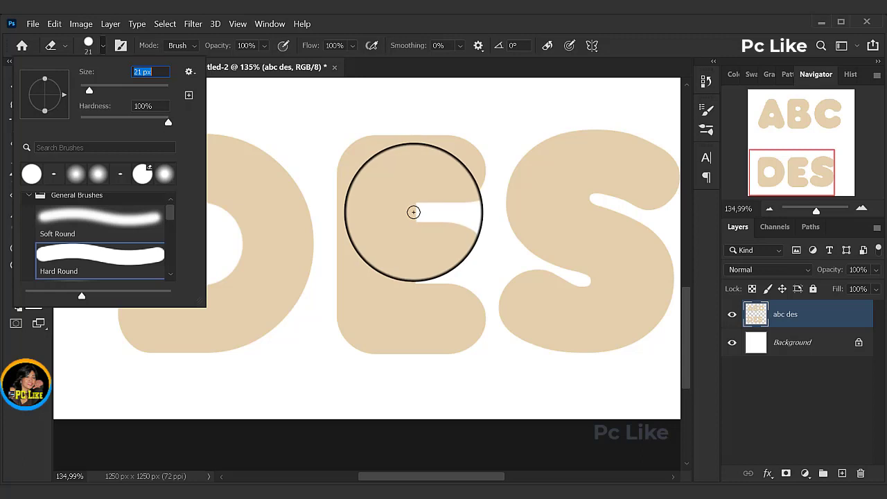
left_click(414, 212)
left_click(414, 212)
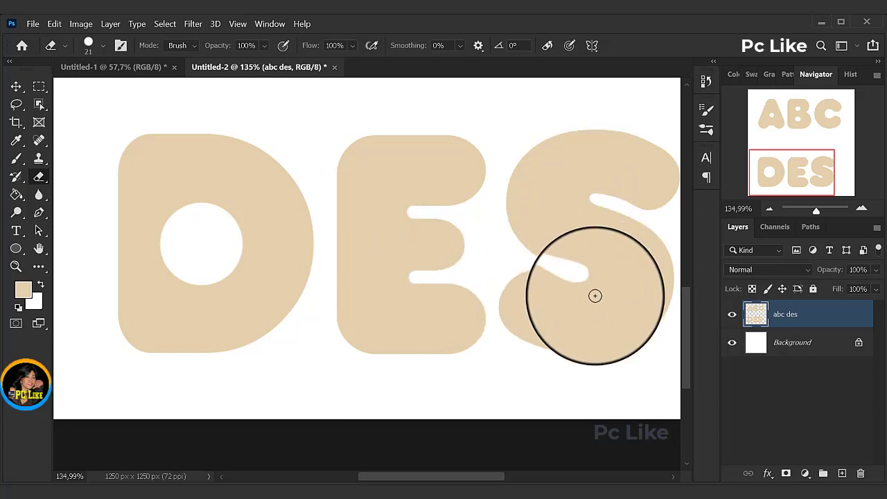
Step: Lower the Fill of the abc des layer to 0%
left_click_drag(686, 309, 690, 218)
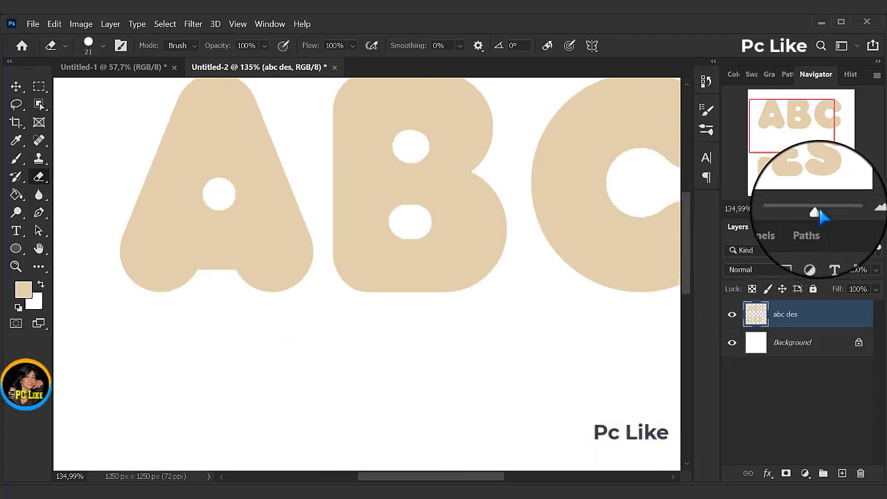
left_click_drag(816, 210, 812, 216)
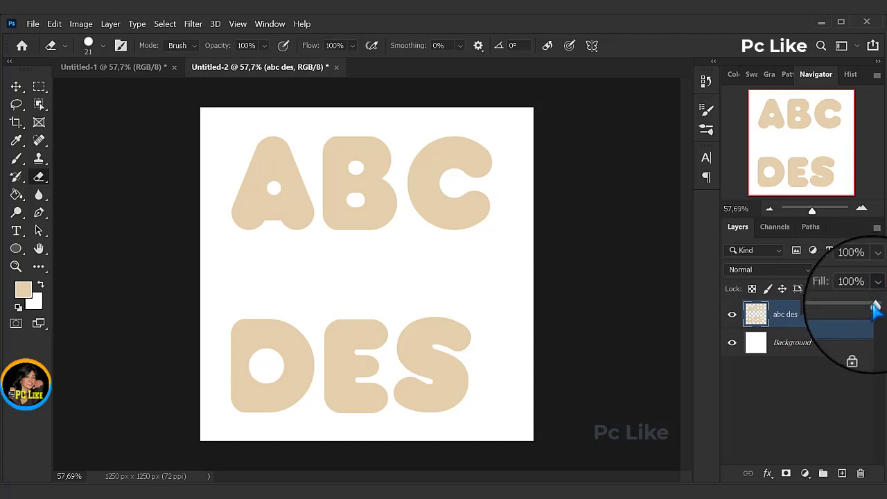
left_click_drag(872, 312, 780, 315)
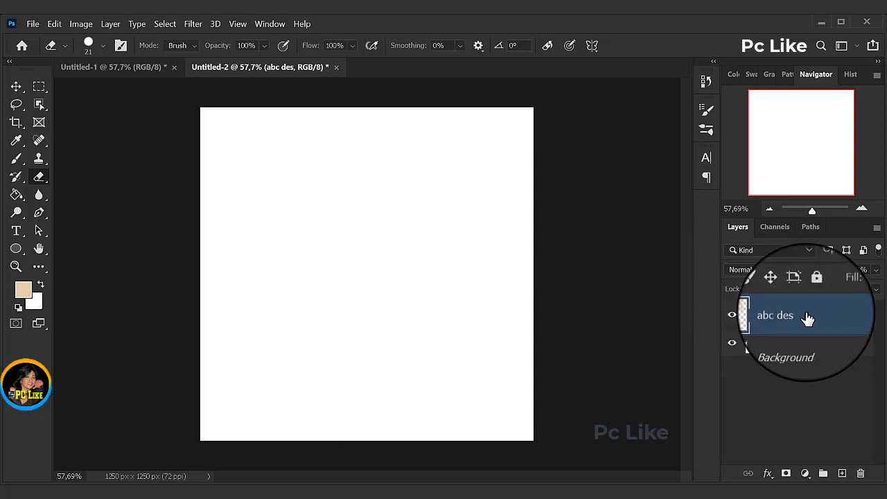
Step: Duplicate the abc des layer three times within the same document, keeping the default copy names
right_click(783, 317)
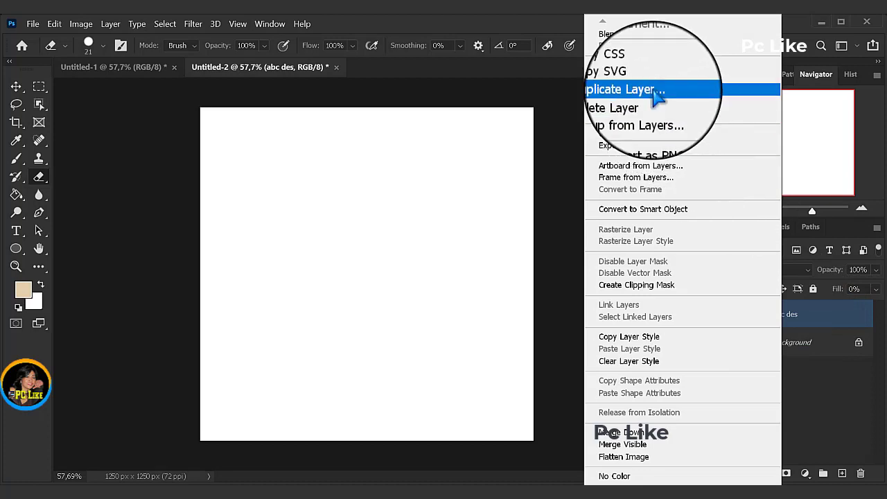
left_click(655, 90)
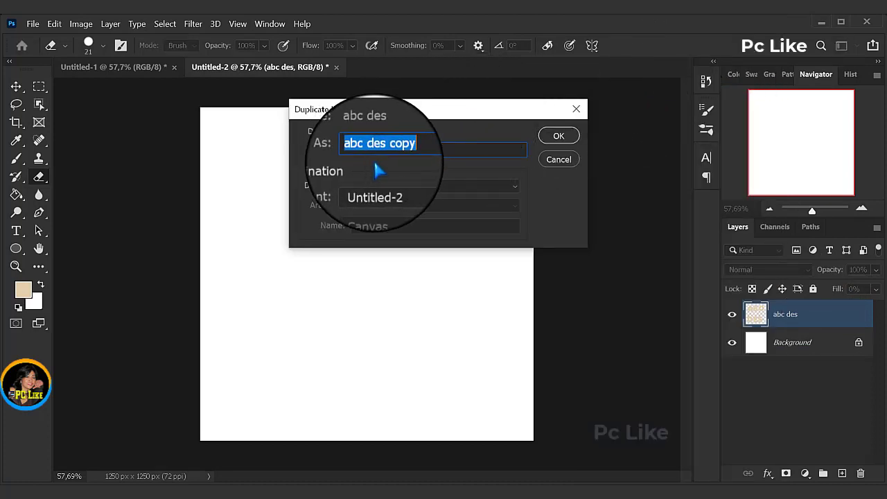
left_click(559, 136)
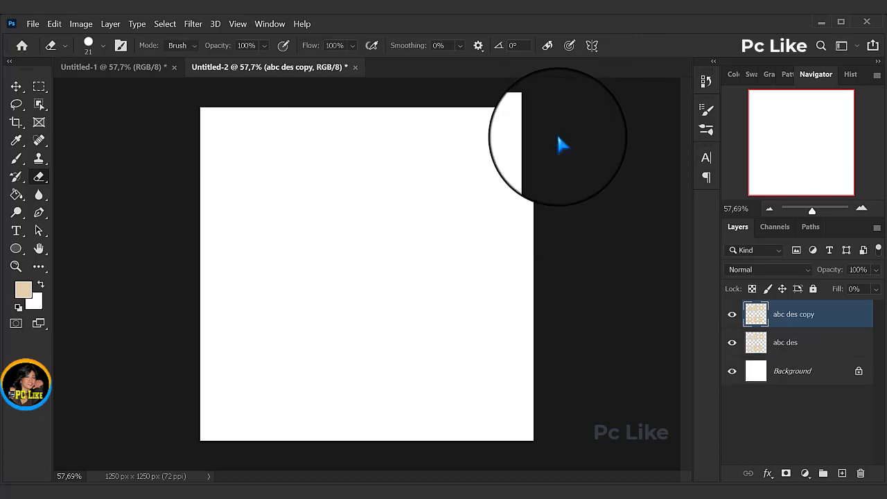
right_click(790, 319)
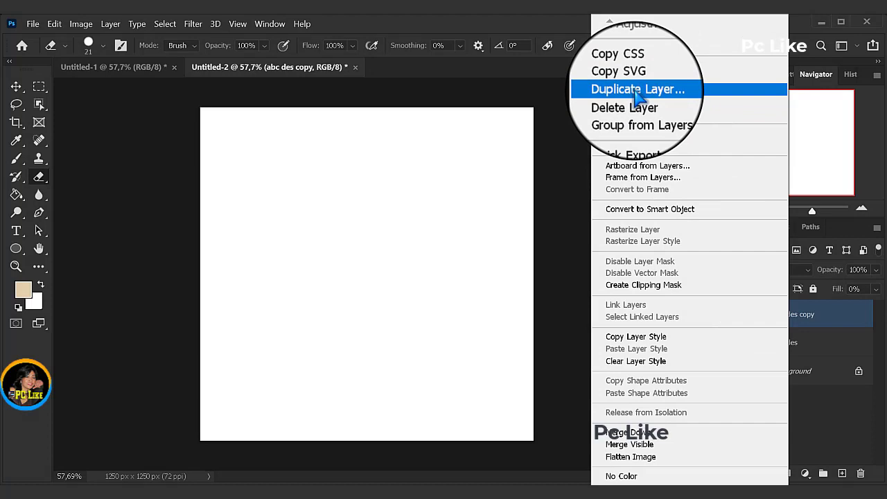
left_click(635, 89)
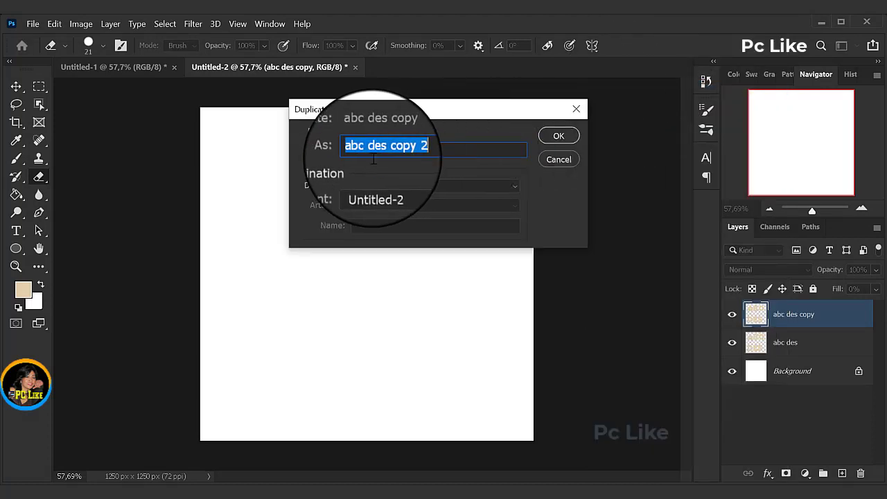
left_click(560, 139)
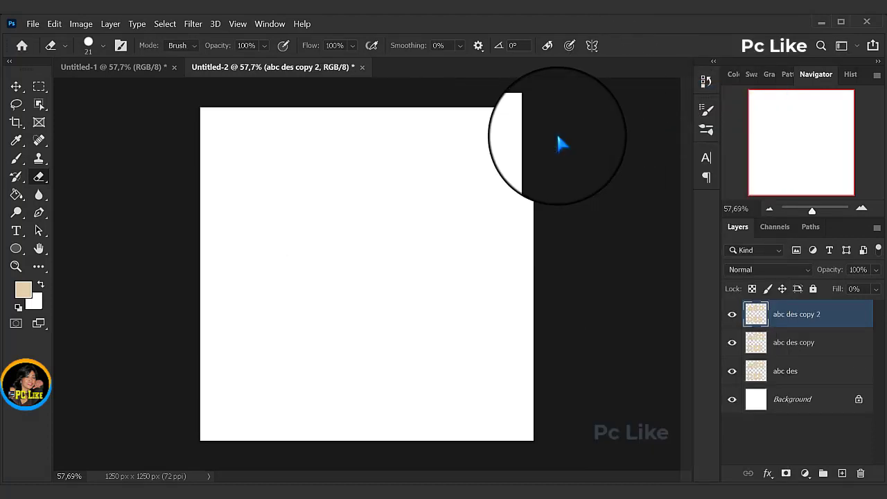
right_click(802, 320)
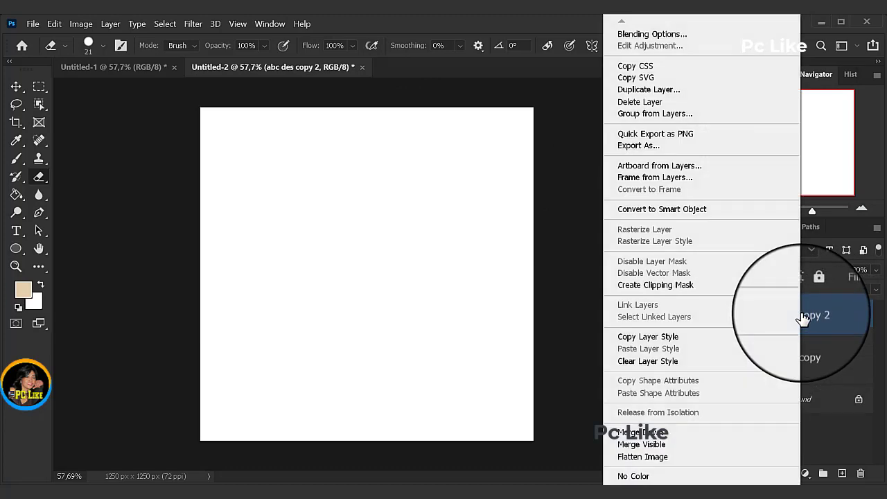
left_click(670, 91)
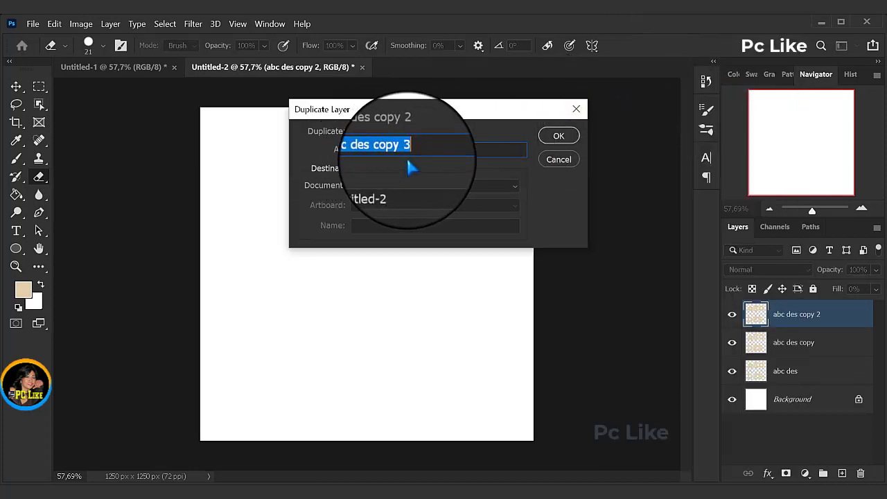
left_click(558, 138)
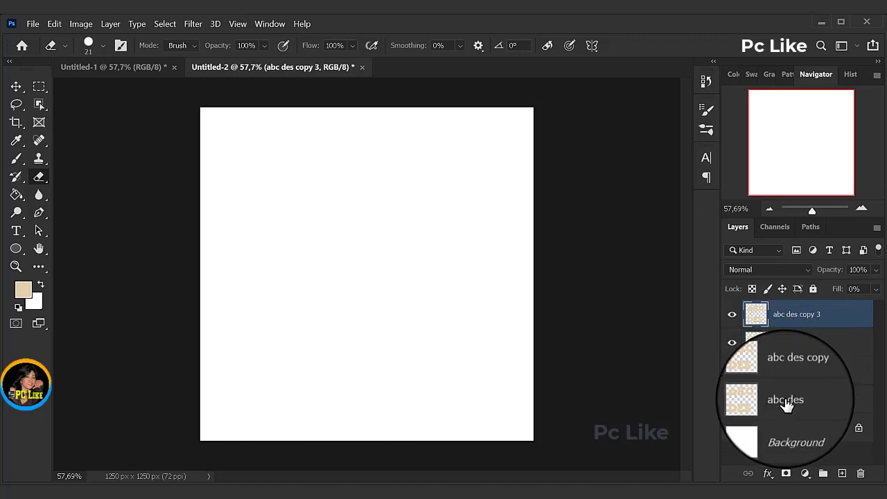
Step: Give the original abc des layer a Smooth Inner Bevel with 100% depth, 65 px size, 16 px soften and a 75% ffffff Screen highlight
left_click(786, 406)
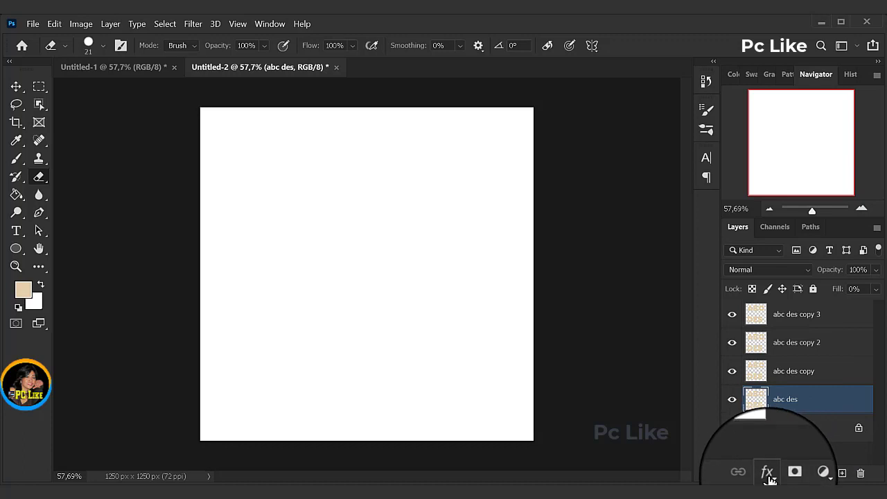
left_click(768, 474)
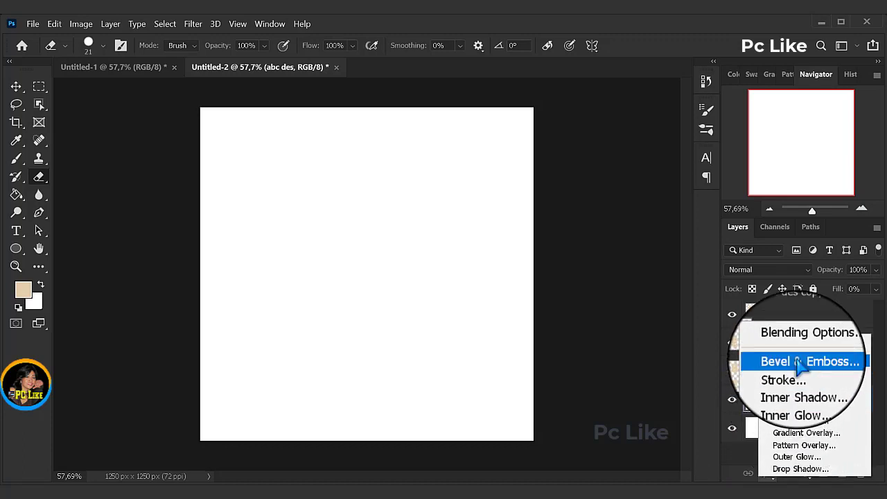
left_click(799, 362)
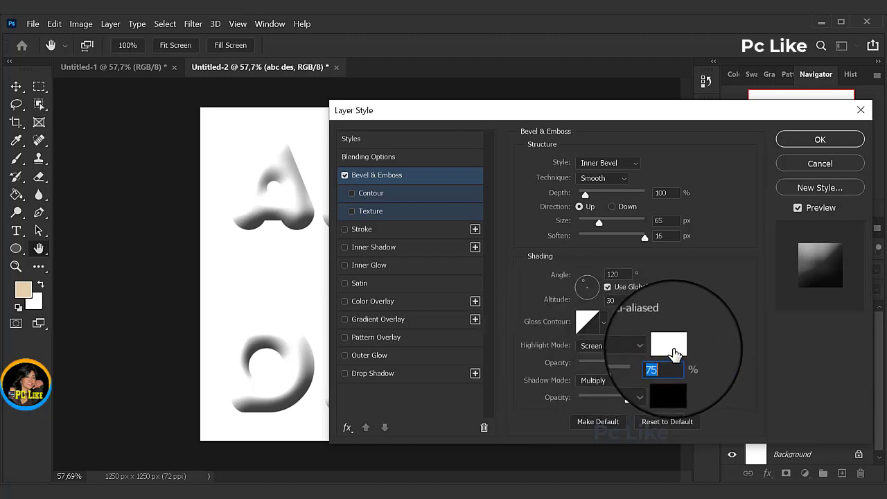
left_click(669, 344)
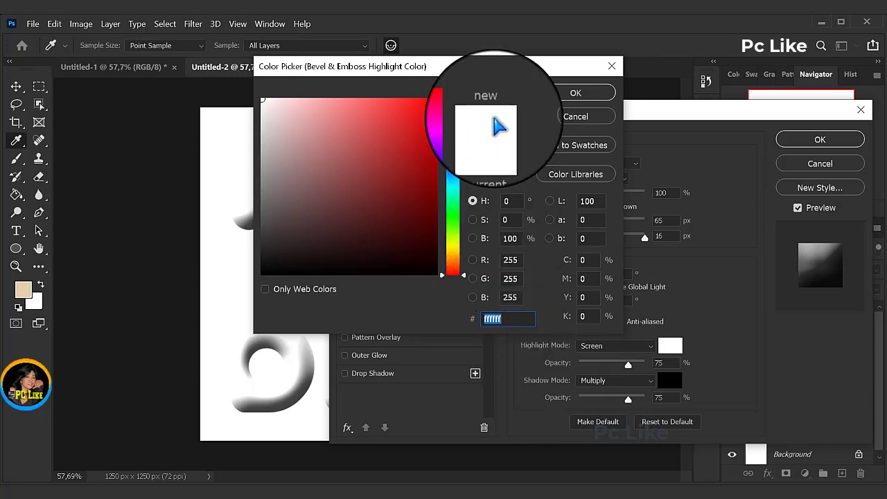
left_click(576, 93)
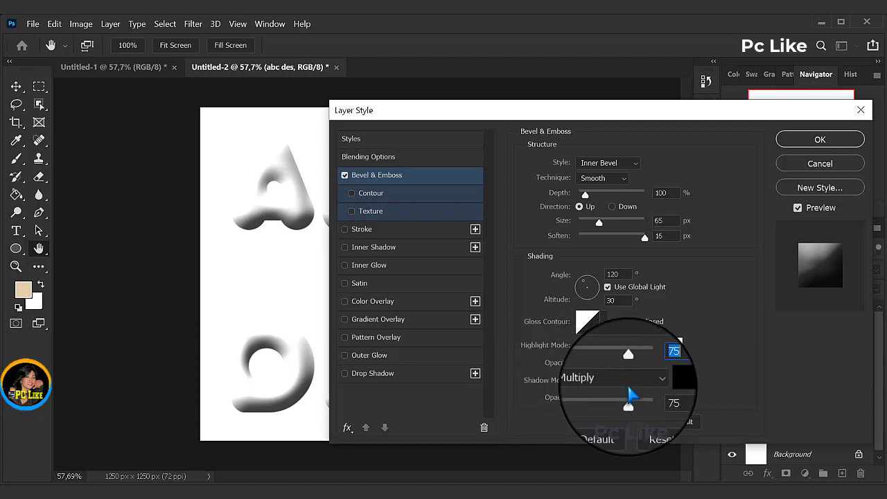
Step: Set the bevel's Multiply shadow color to a98f59 and keep its opacity at 75%
left_click(669, 380)
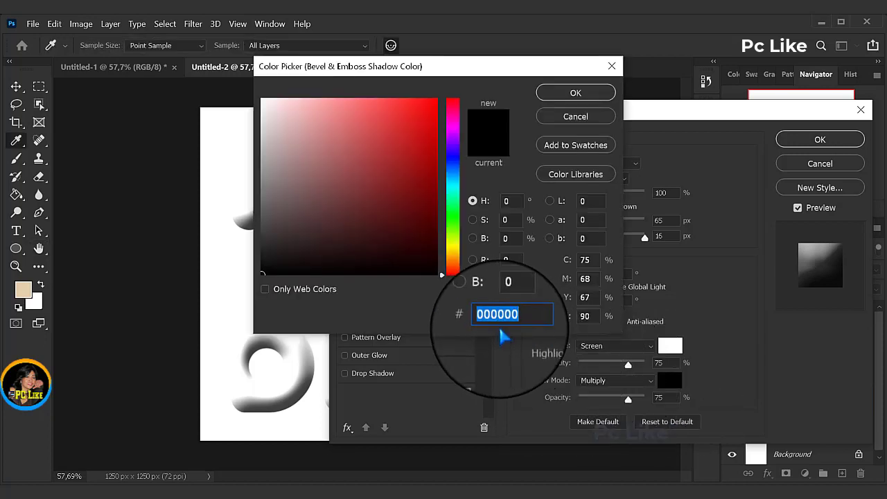
key("ctrl+v")
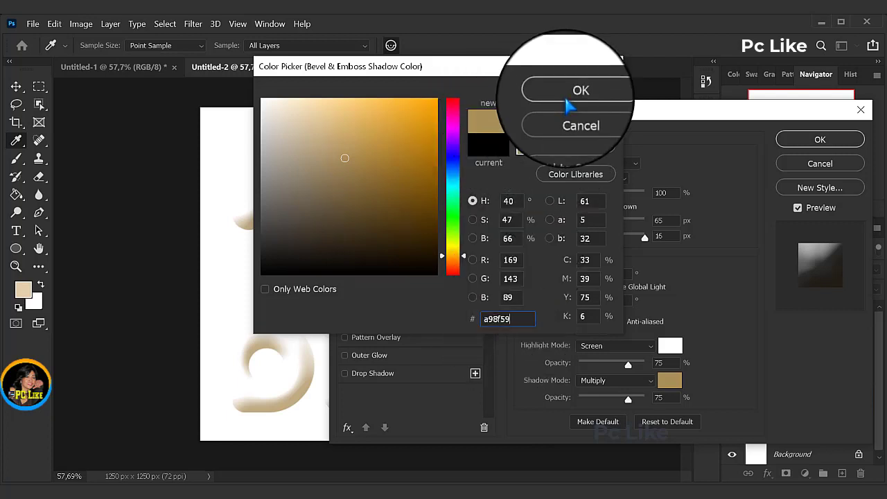
left_click(575, 93)
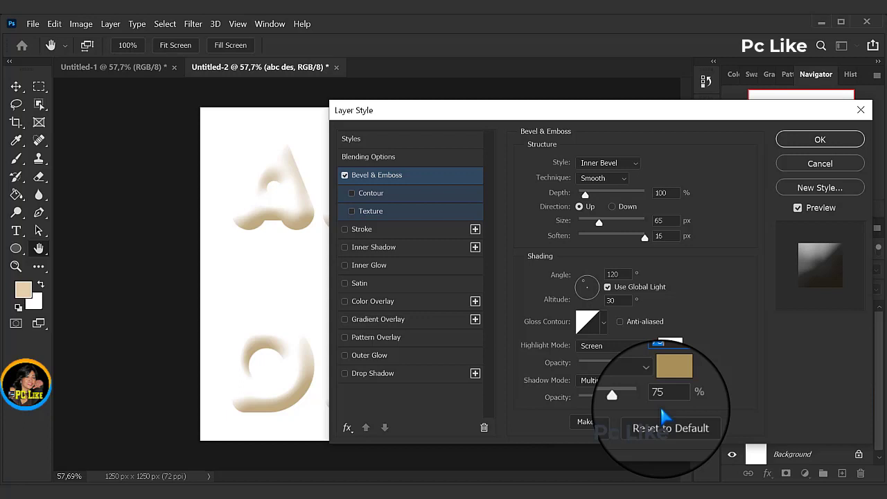
Step: Add a Multiply Drop Shadow to the original abc des layer, using color 000000 and 75% opacity
left_click(379, 374)
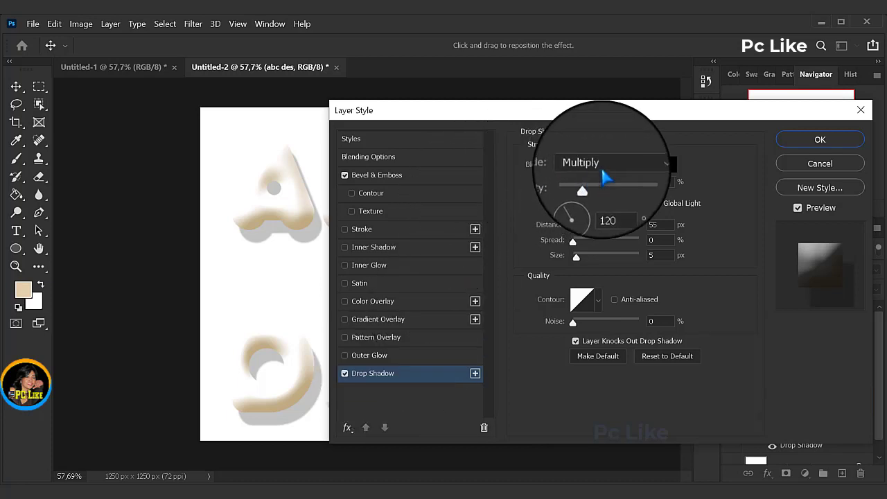
left_click(667, 165)
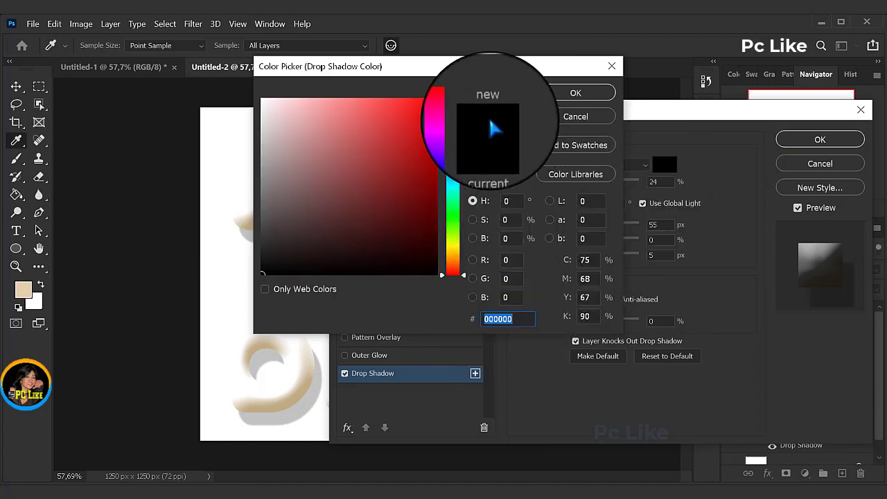
left_click(575, 93)
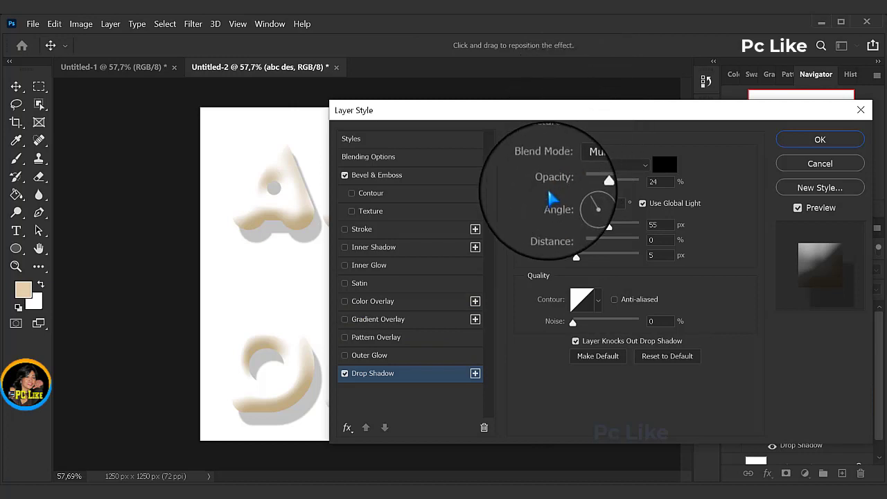
left_click(649, 182)
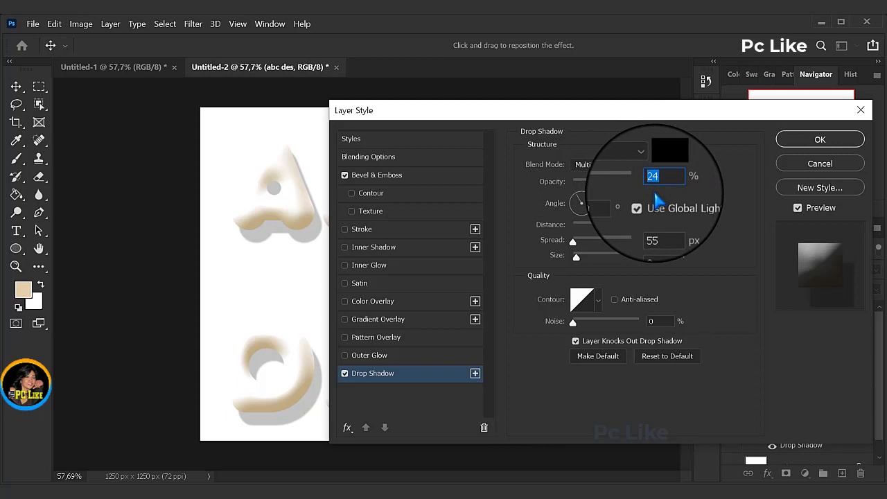
type("75")
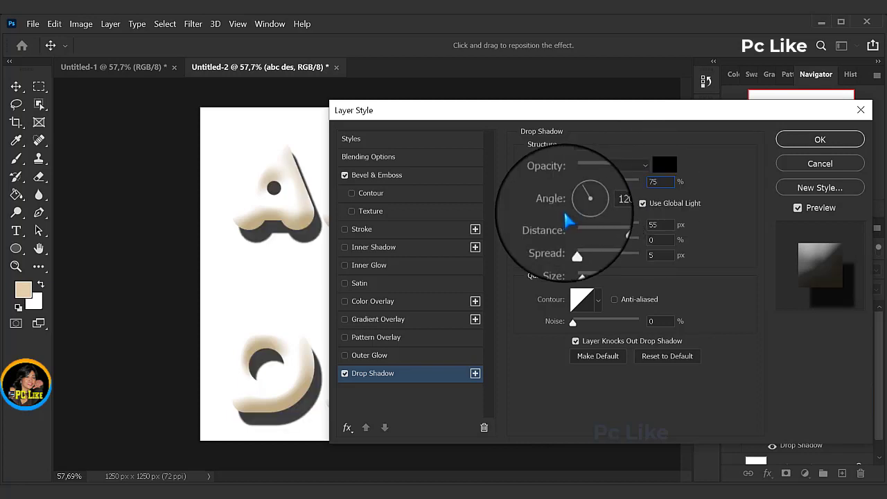
Step: Set the drop shadow's angle to 80° and turn off Use Global Light for it
double_click(610, 201)
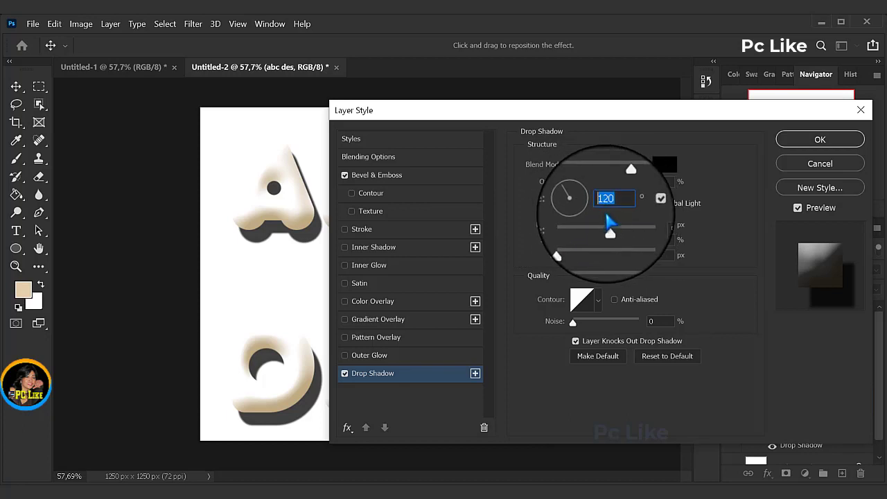
type("80")
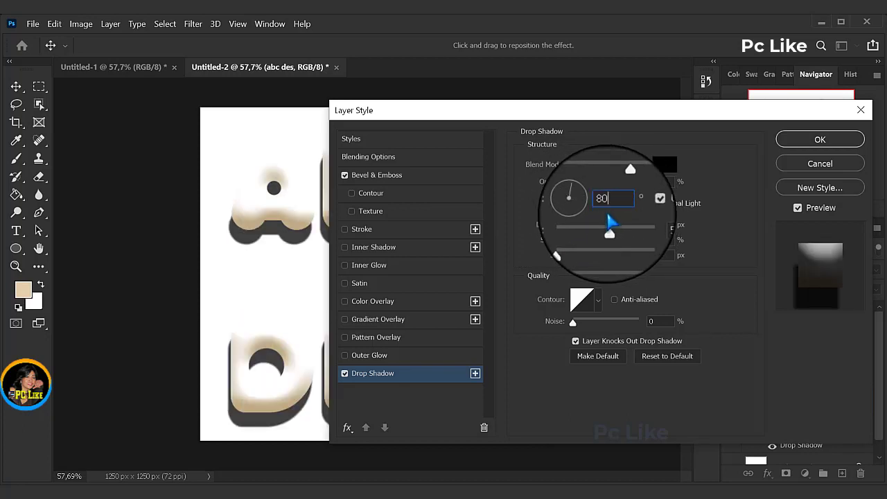
left_click(642, 205)
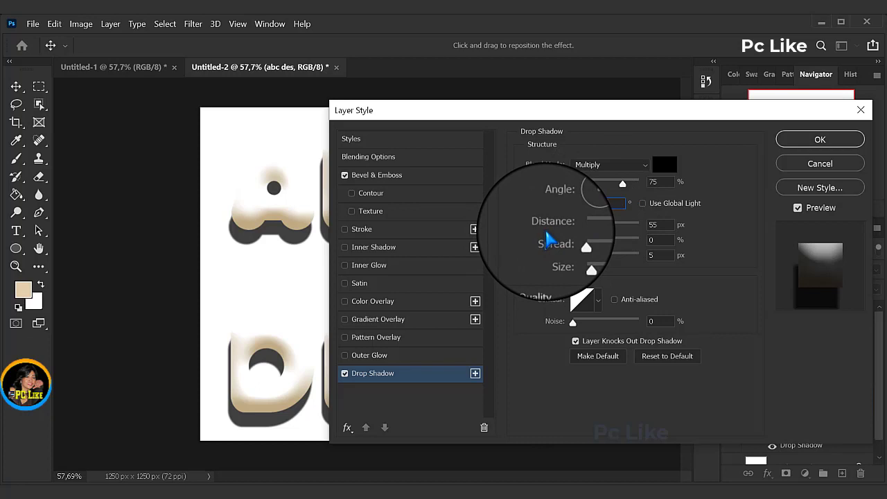
Step: Set the drop shadow's distance to 20 px and size to 25 px, and apply the layer style
left_click(652, 225)
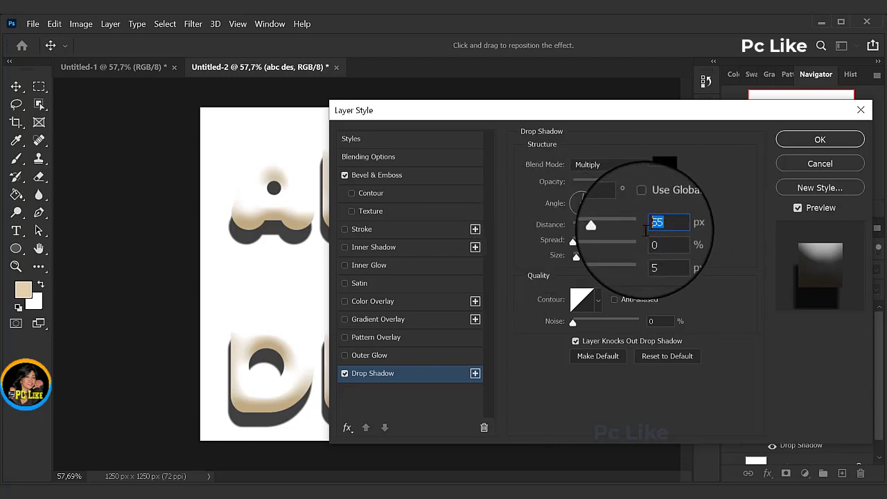
type("20")
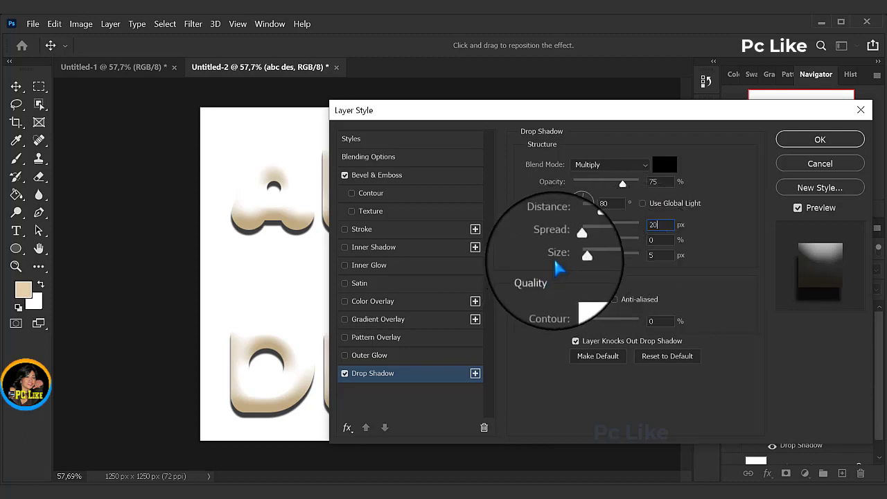
left_click(653, 256)
key("BackSpace")
type("25")
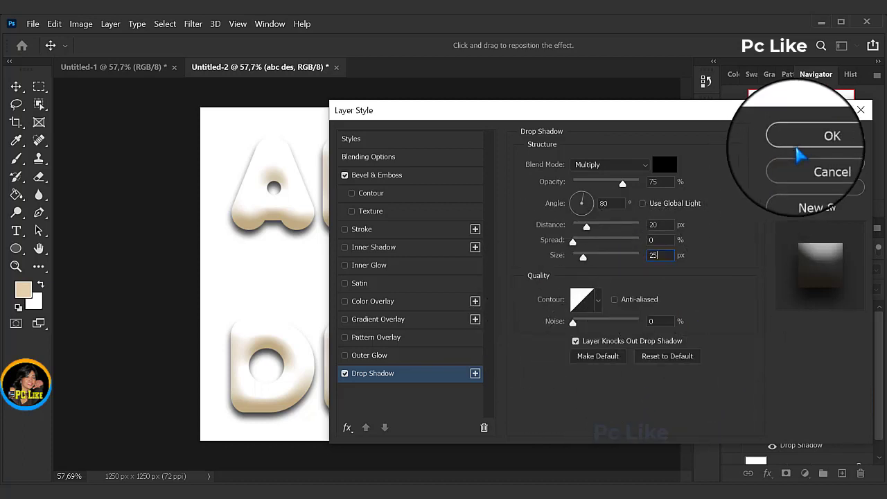
left_click(820, 139)
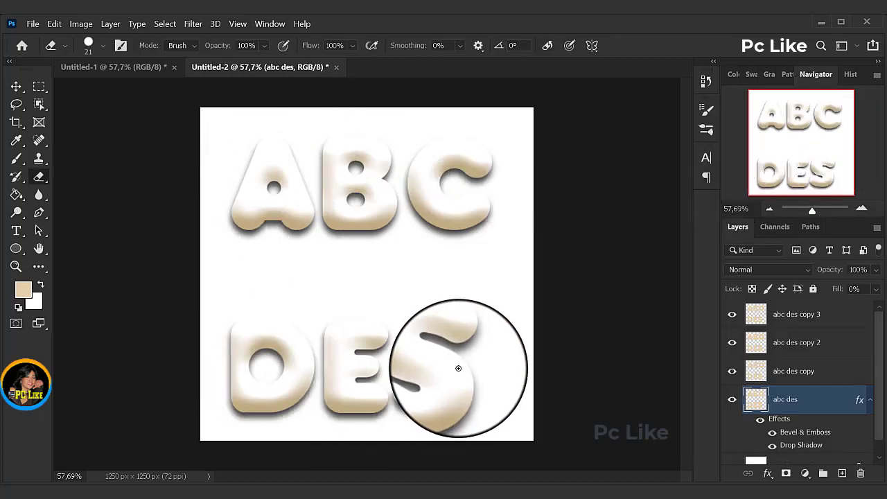
Step: Add an Inner Shadow to the abc des copy layer with Multiply blending and color 533416
left_click(794, 377)
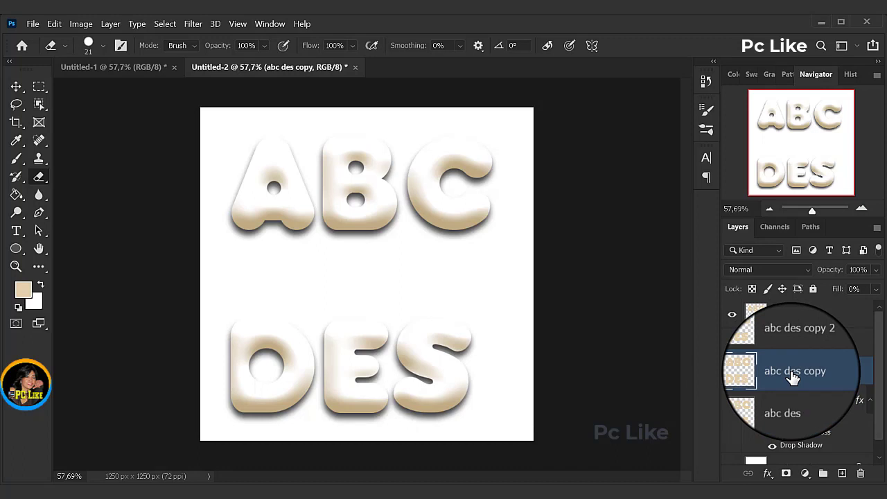
left_click(768, 474)
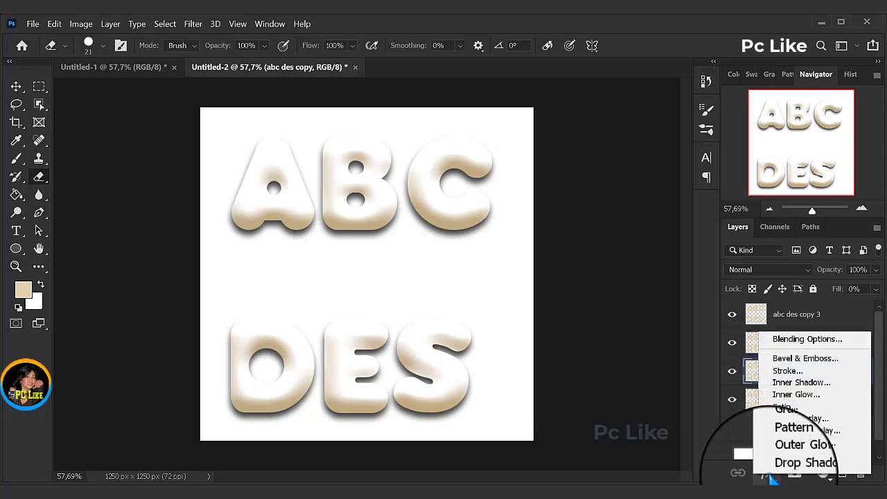
left_click(806, 383)
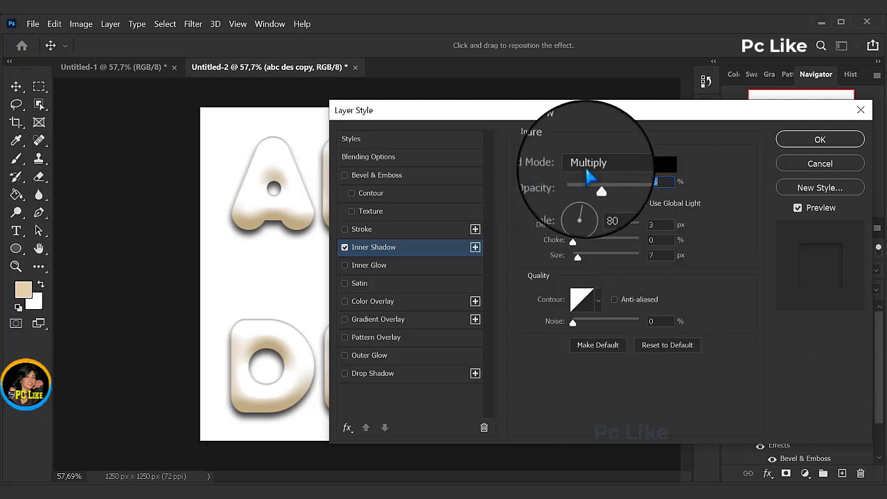
left_click(665, 165)
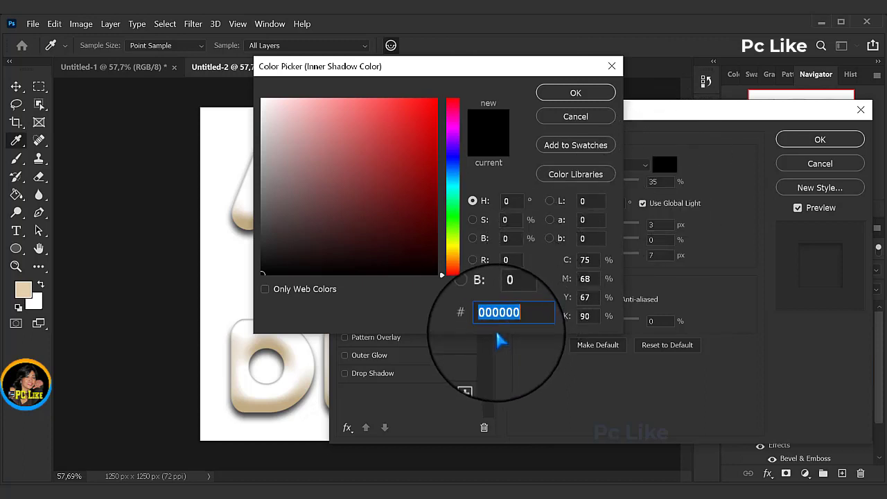
type("5")
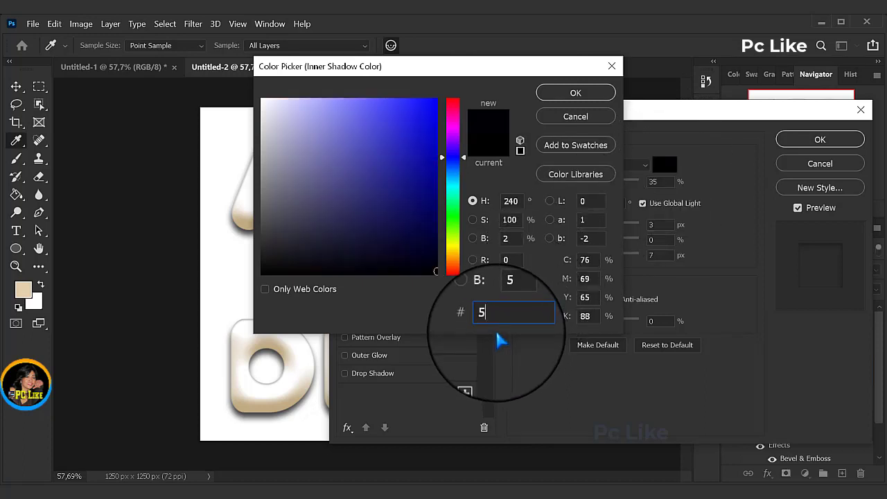
type("33416")
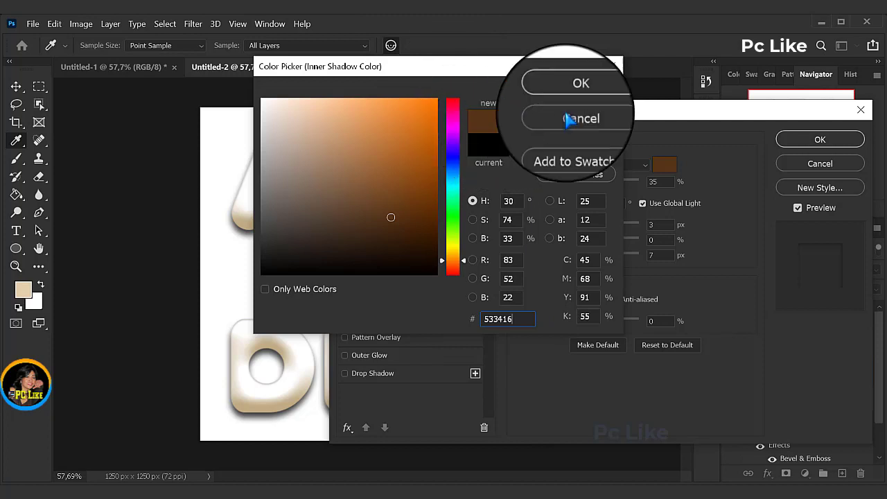
left_click(575, 93)
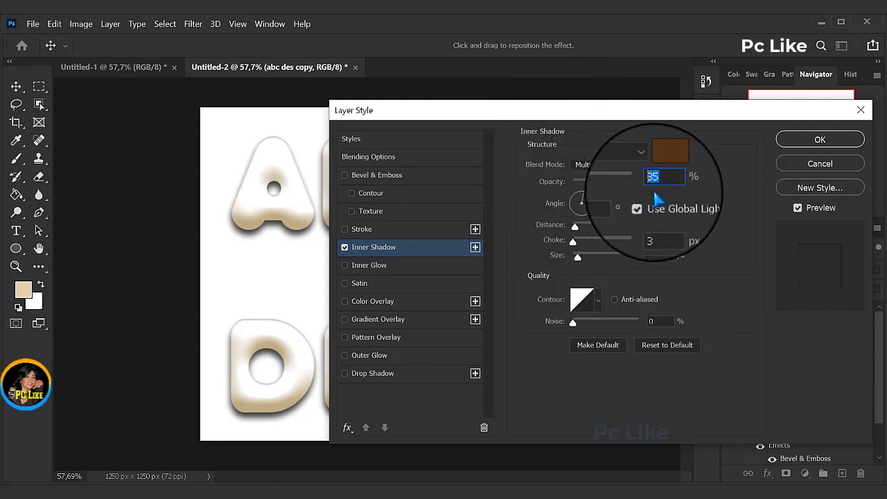
Step: Set the inner shadow to 75% opacity, a 120° global light angle and 0 px distance, keeping choke at 0%
type("75")
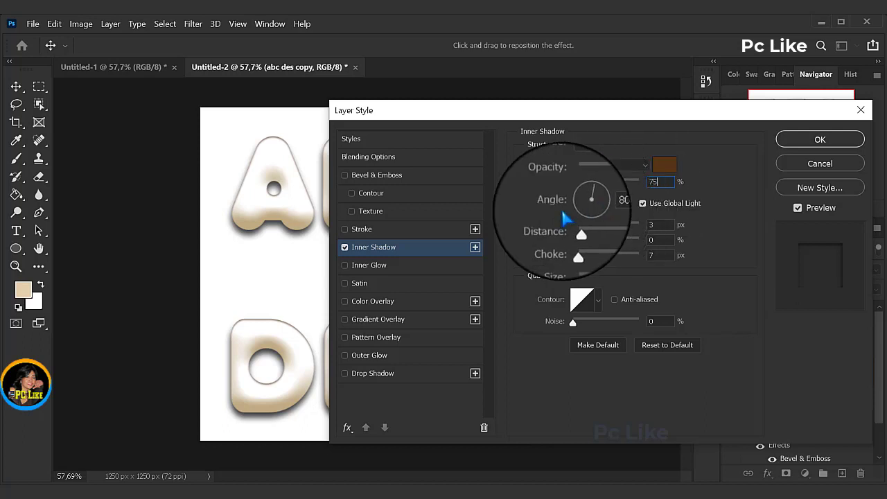
double_click(612, 206)
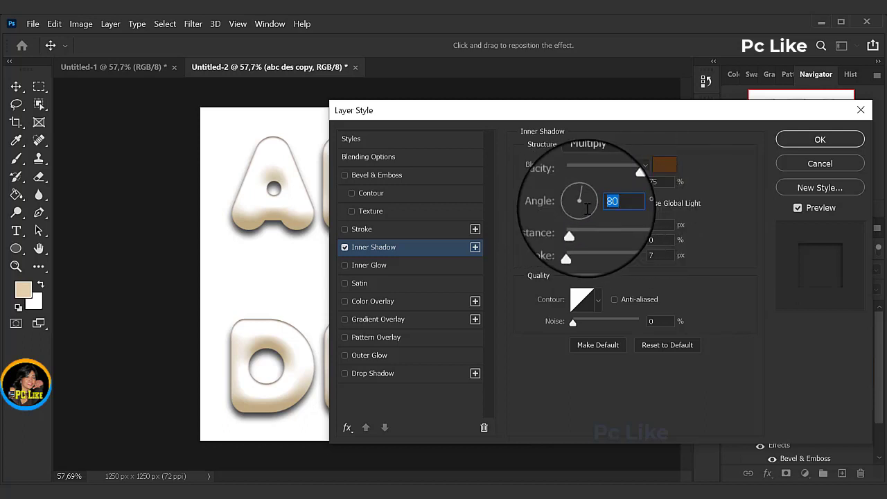
type("120")
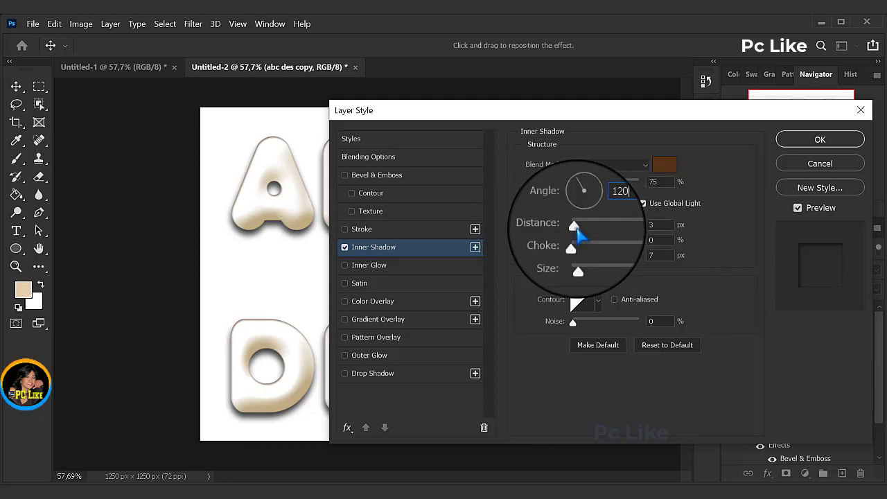
left_click_drag(576, 227, 556, 231)
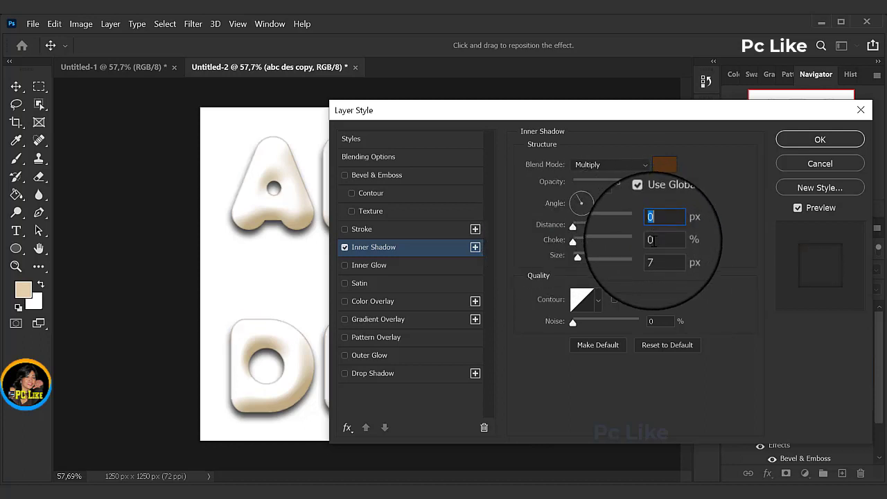
left_click(653, 240)
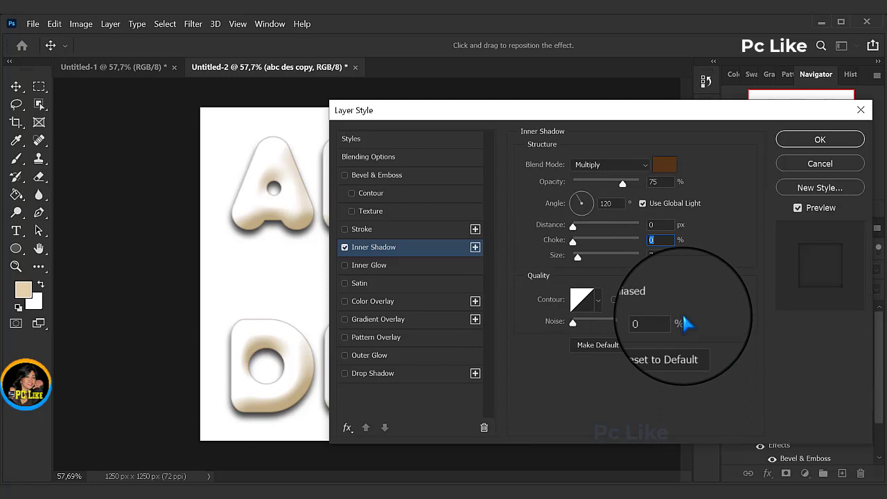
Step: Enable Inner Glow on the abc des copy layer
left_click(374, 268)
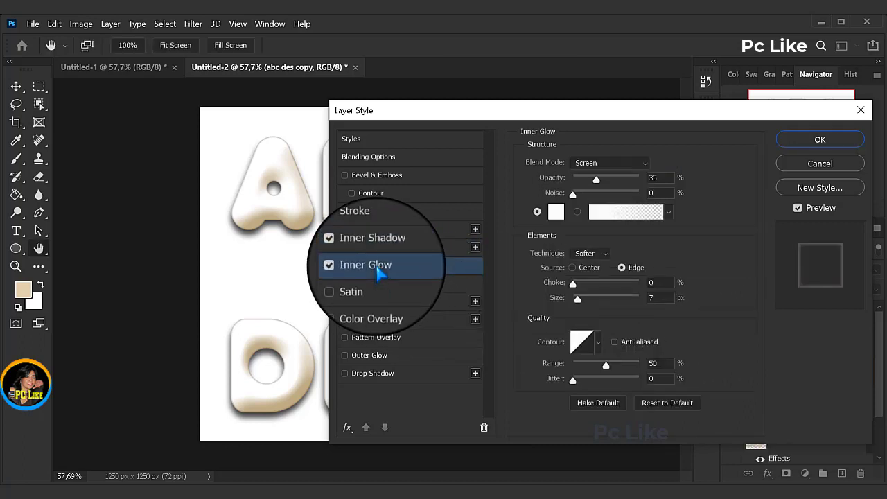
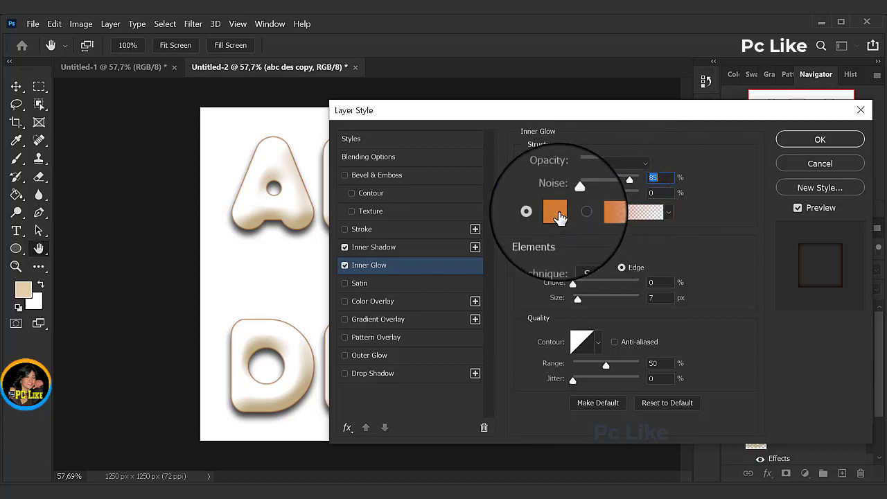
Step: Confirm d17a34 as the inner glow color, then add a gradient color stop at 45% with color ecd8ad
left_click(558, 214)
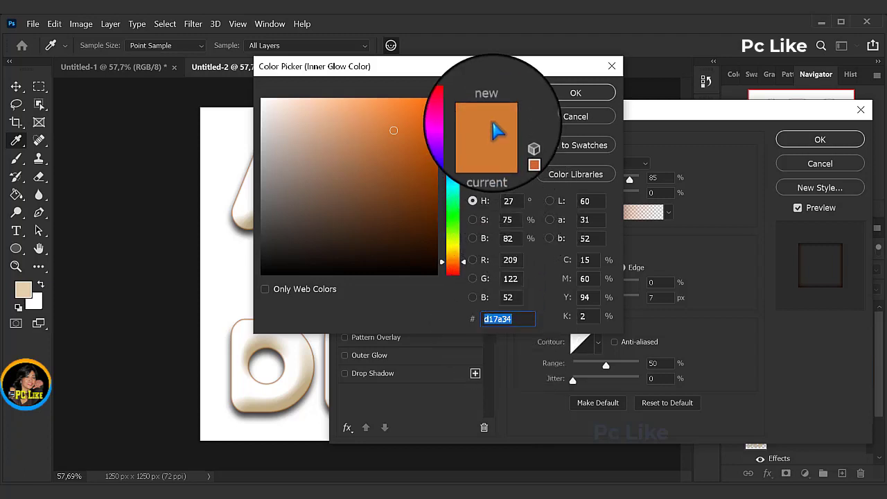
left_click(580, 94)
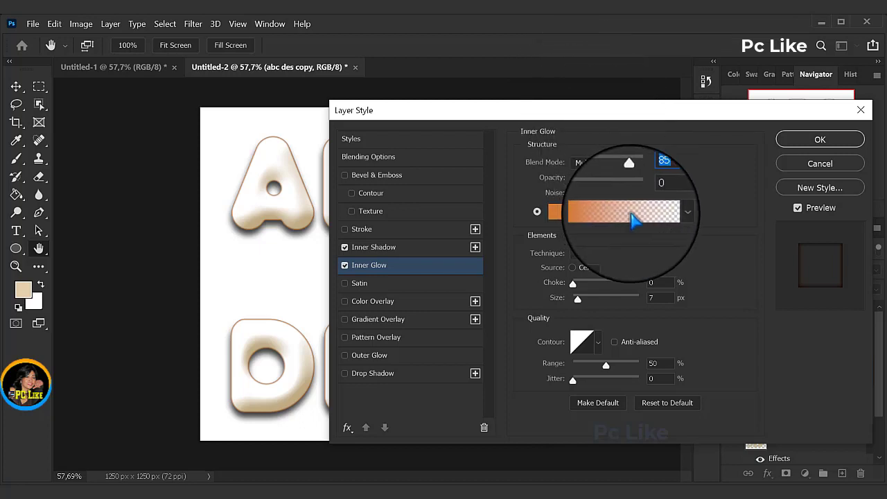
left_click(634, 219)
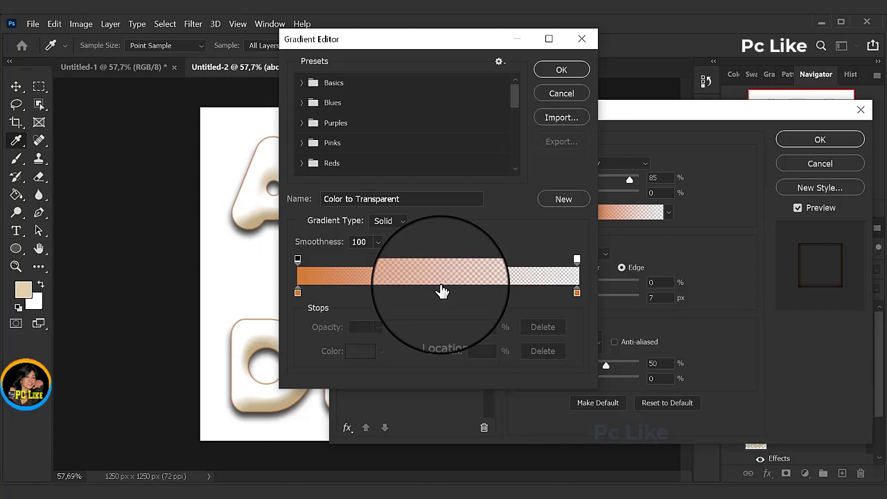
left_click(442, 292)
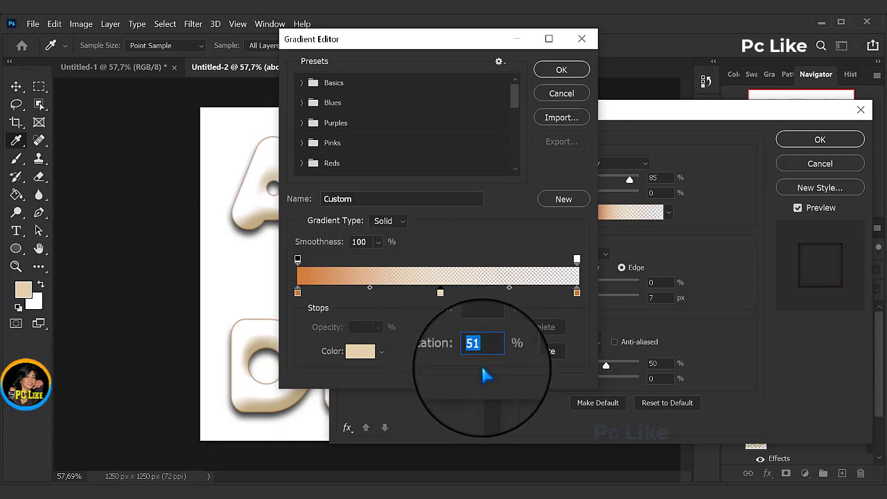
type("45")
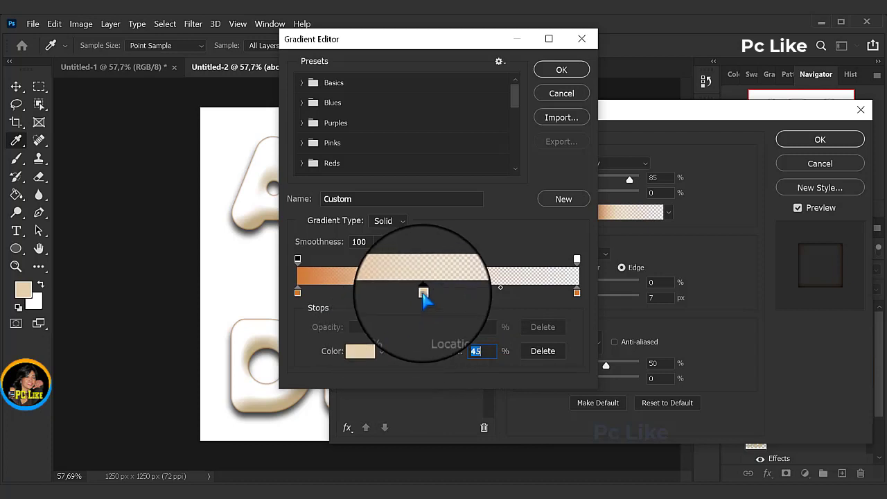
left_click(358, 350)
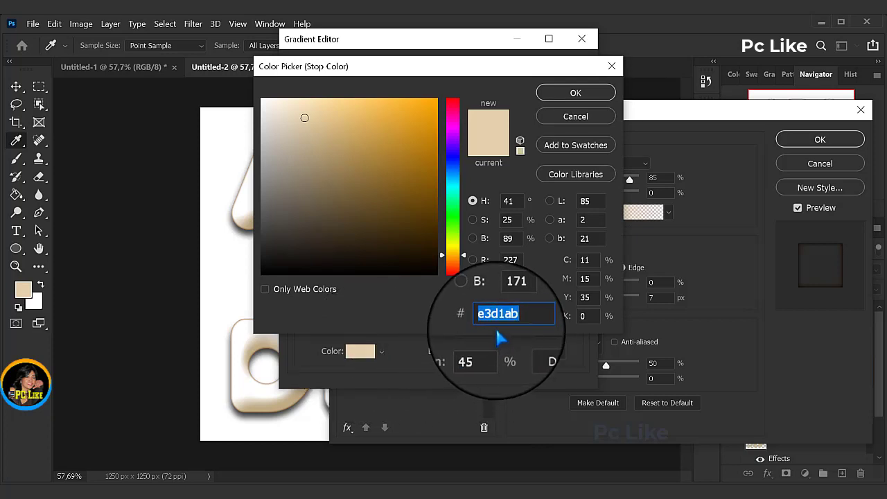
type("ecd8ad")
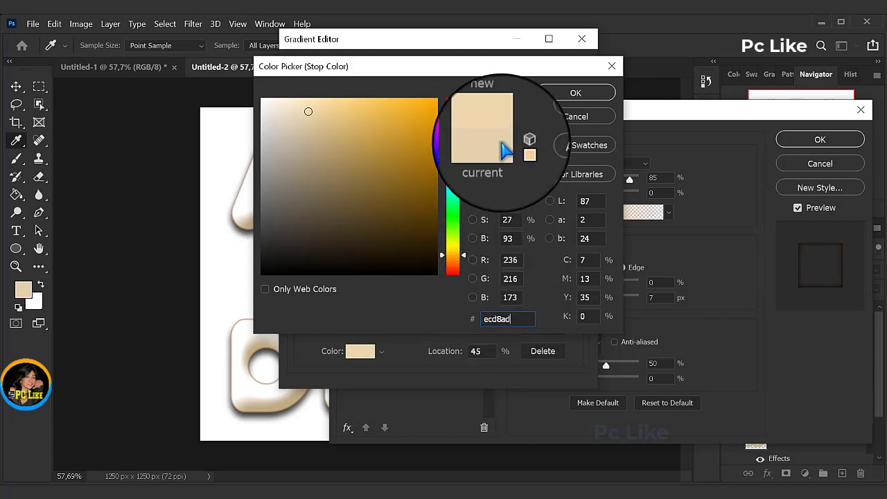
left_click(575, 93)
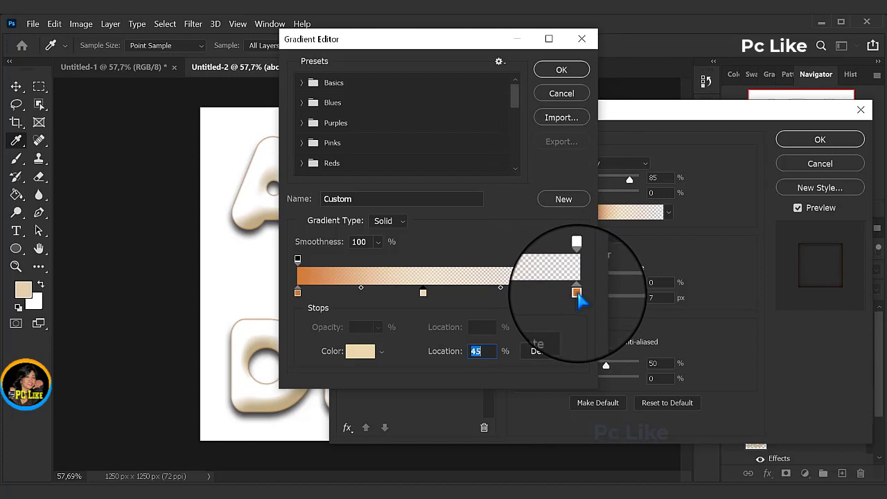
Step: Set the glow gradient's end stop at 100% to color e0c09a and apply the gradient
left_click(577, 293)
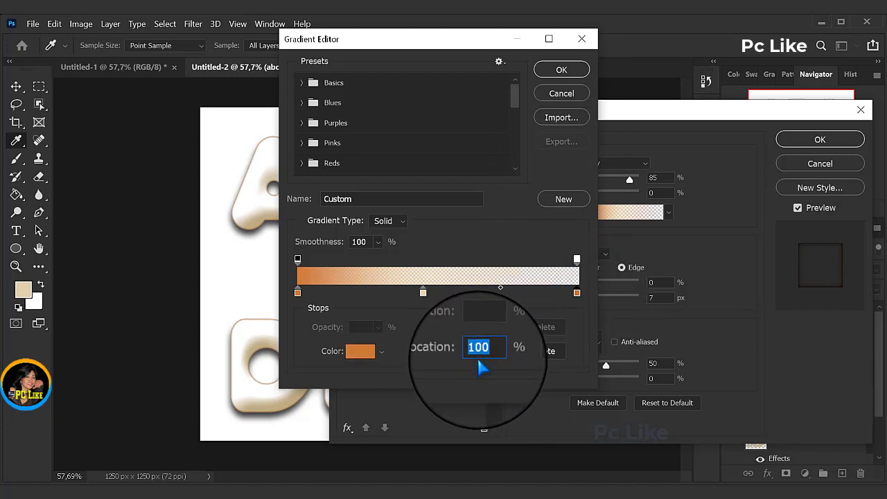
left_click(360, 354)
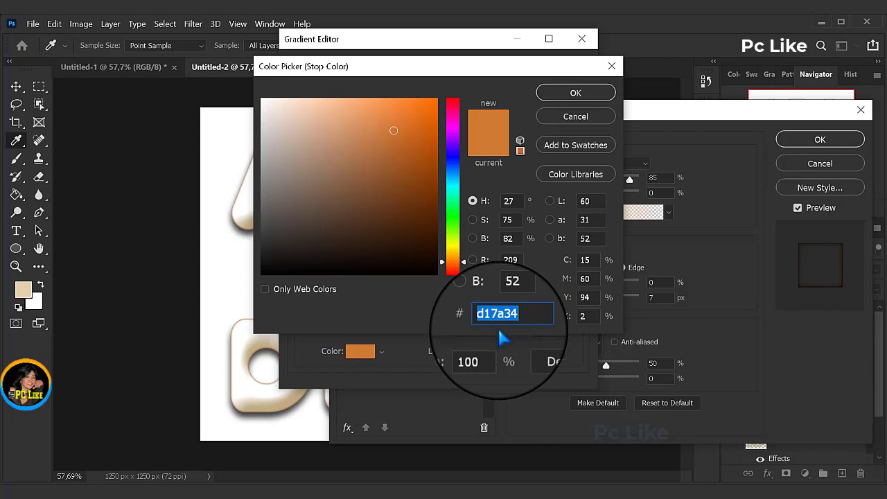
type("e0c09a")
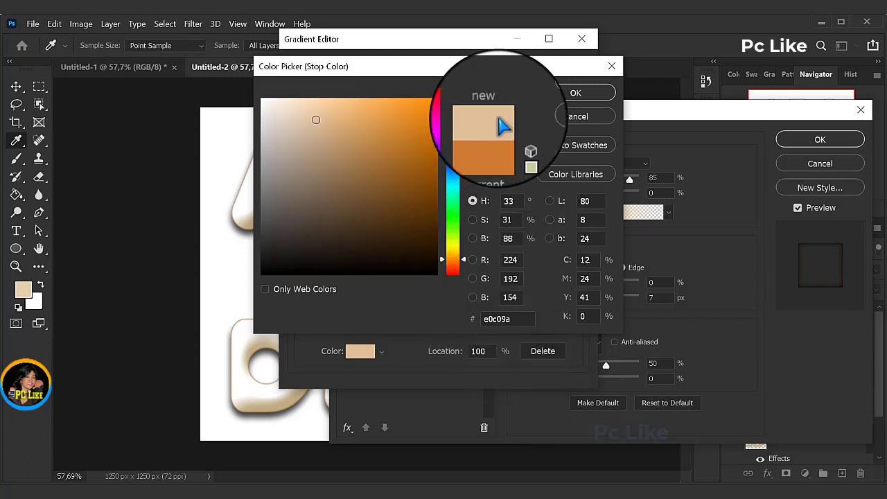
left_click(577, 95)
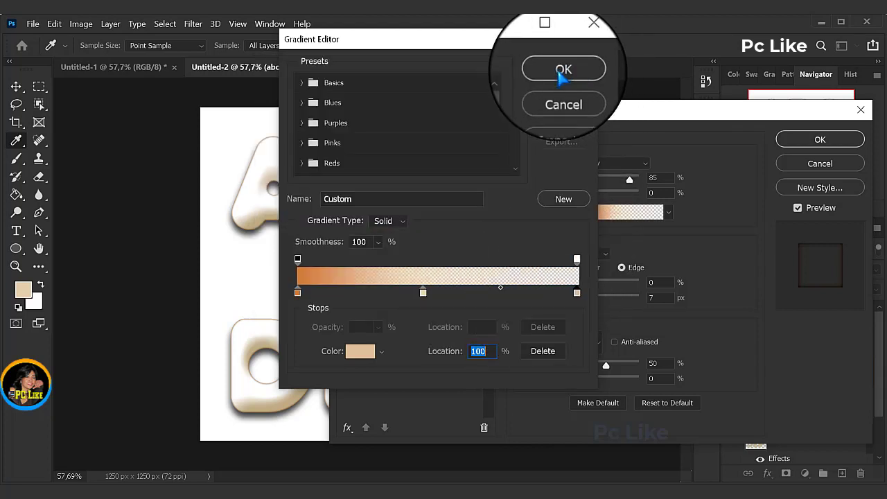
left_click(561, 75)
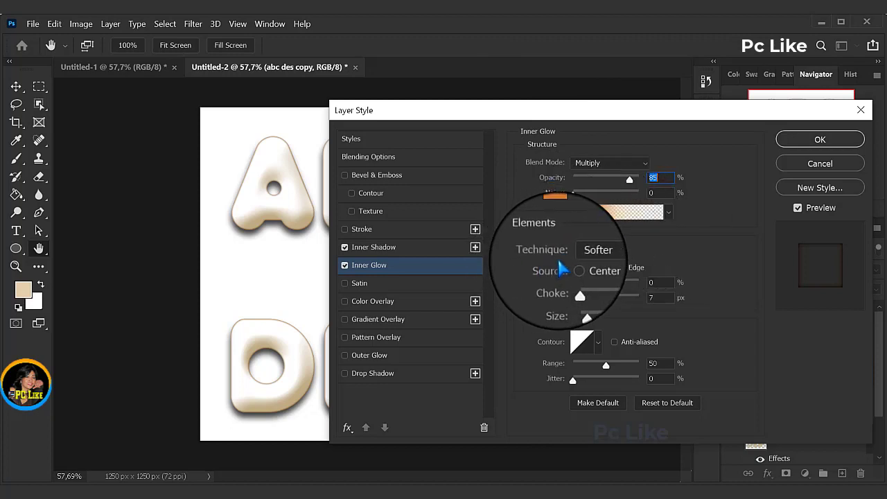
Step: Set the inner glow's technique to Precise, its source to Center and its size to 43 px
left_click(605, 253)
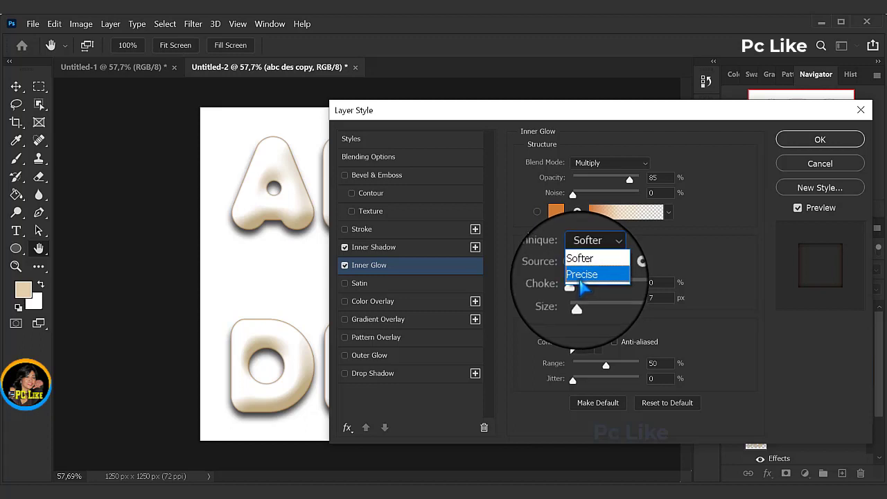
left_click(585, 277)
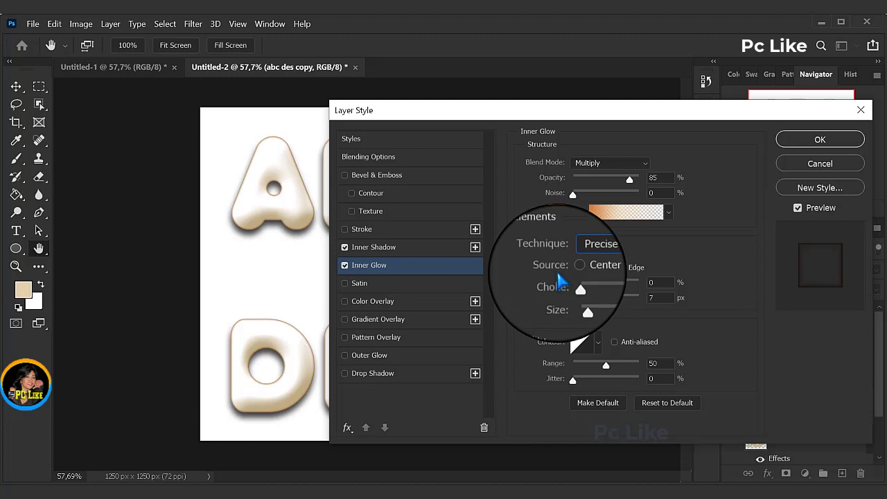
left_click(573, 267)
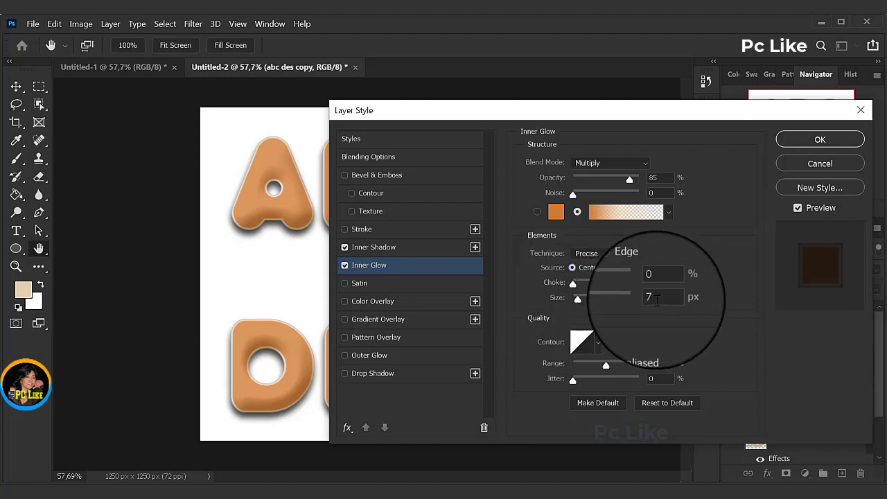
double_click(655, 298)
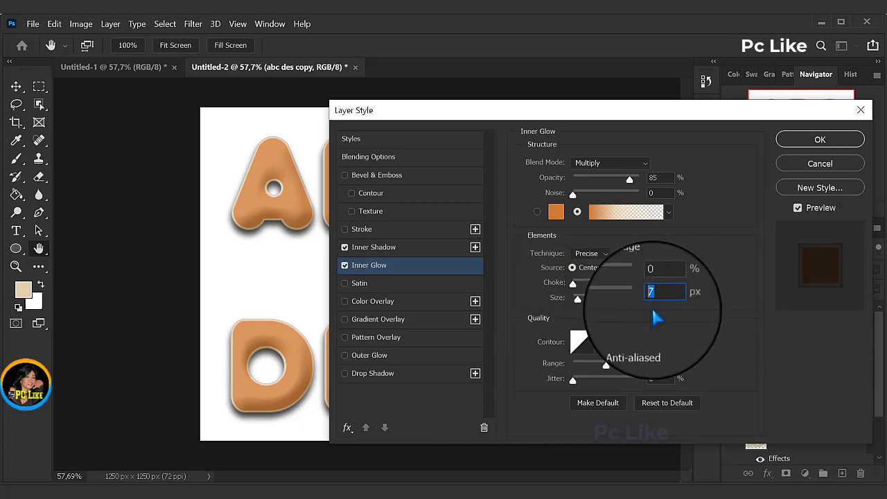
type("43")
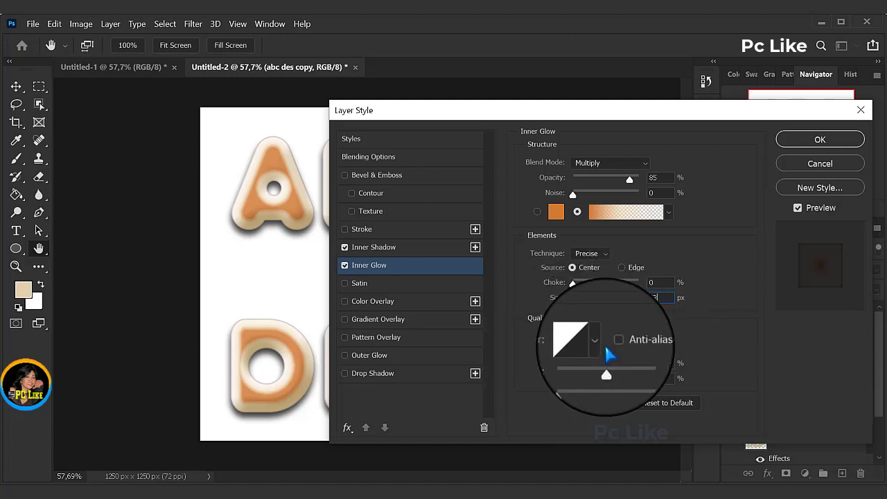
Step: Give the inner glow a Gaussian contour and an 80% range, and apply the layer style
left_click(595, 342)
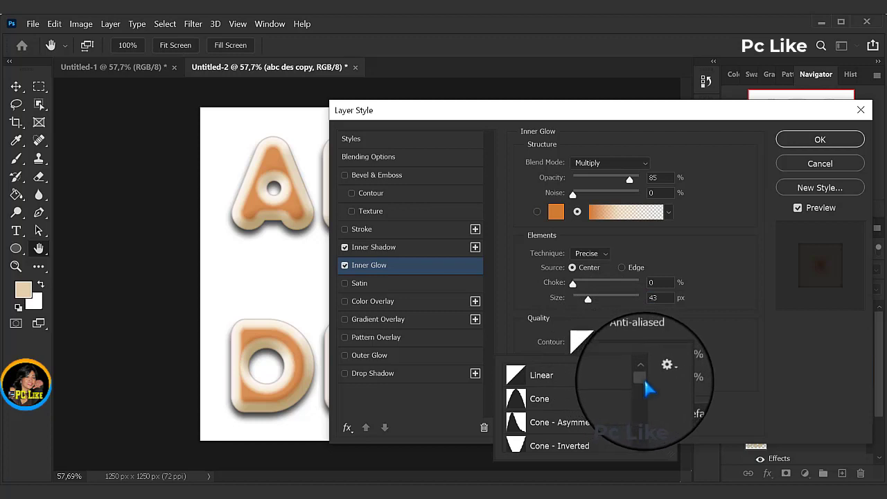
scroll(643, 384, "down", 4)
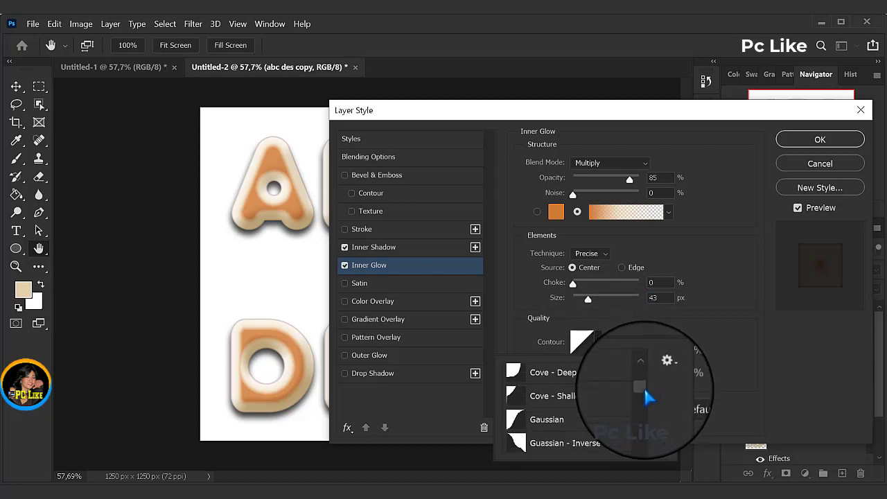
left_click(546, 421)
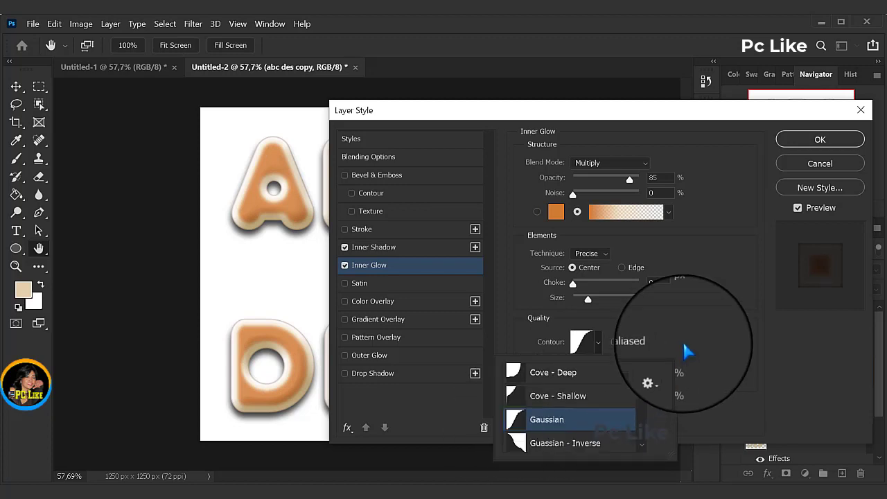
left_click(697, 329)
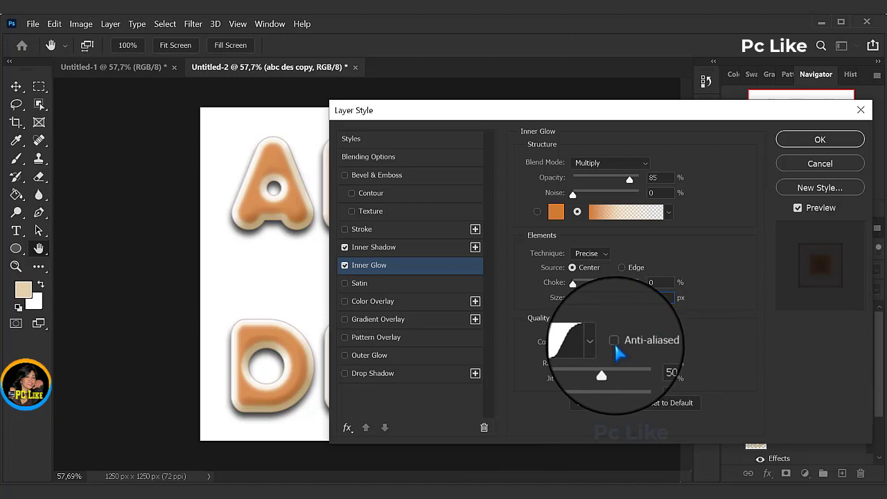
double_click(659, 363)
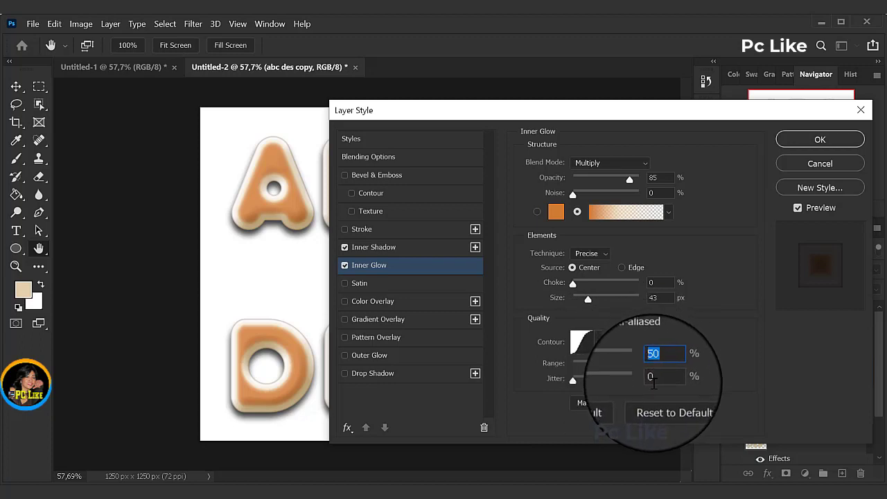
type("80")
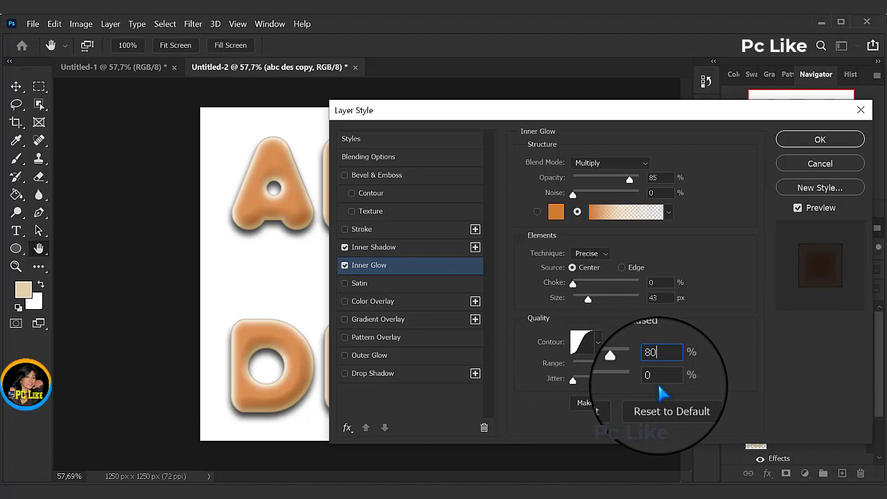
left_click(817, 140)
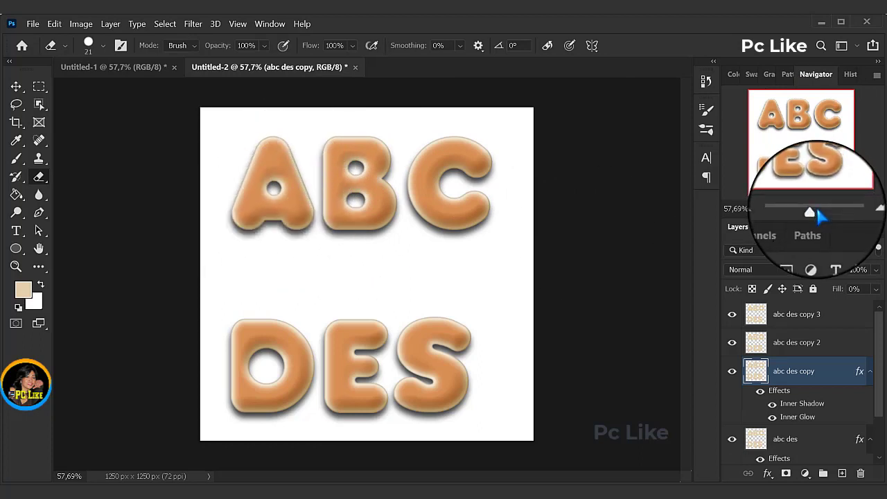
Step: Add Bevel & Emboss to the abc des copy 2 layer with a size of 62 px and soften of 0 px
left_click_drag(811, 211, 814, 215)
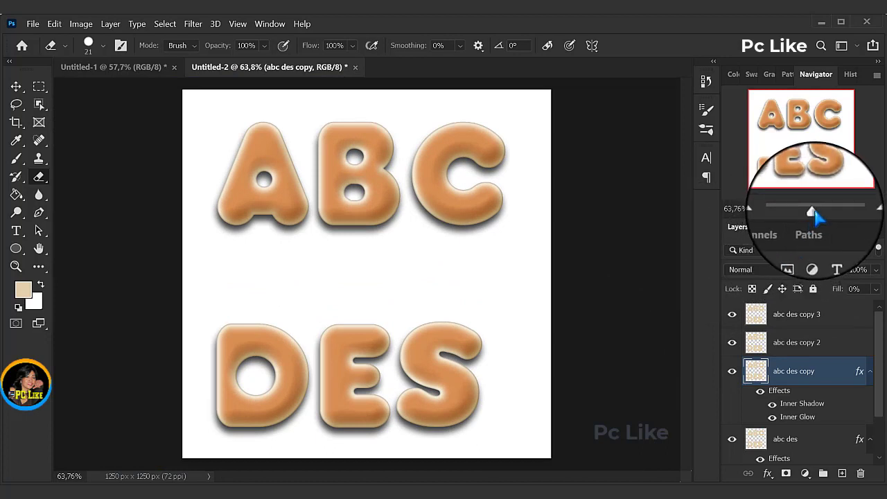
left_click_drag(814, 212, 816, 213)
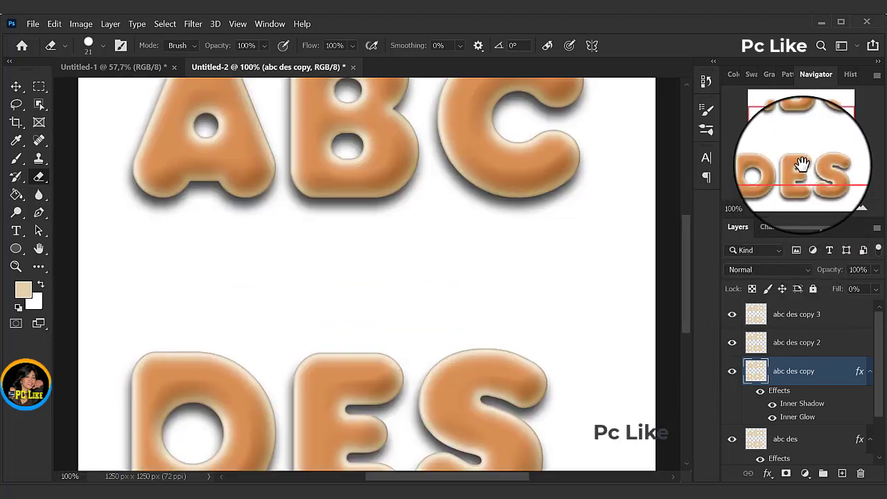
left_click_drag(790, 160, 819, 158)
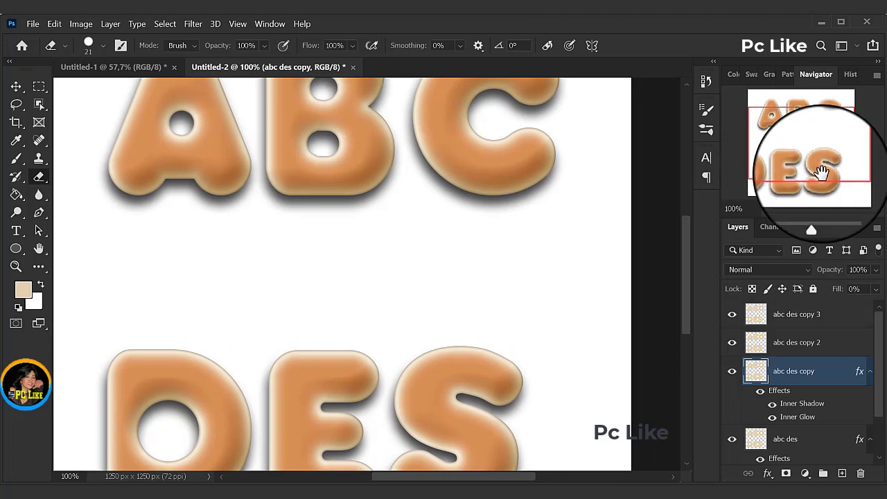
left_click_drag(816, 214, 815, 216)
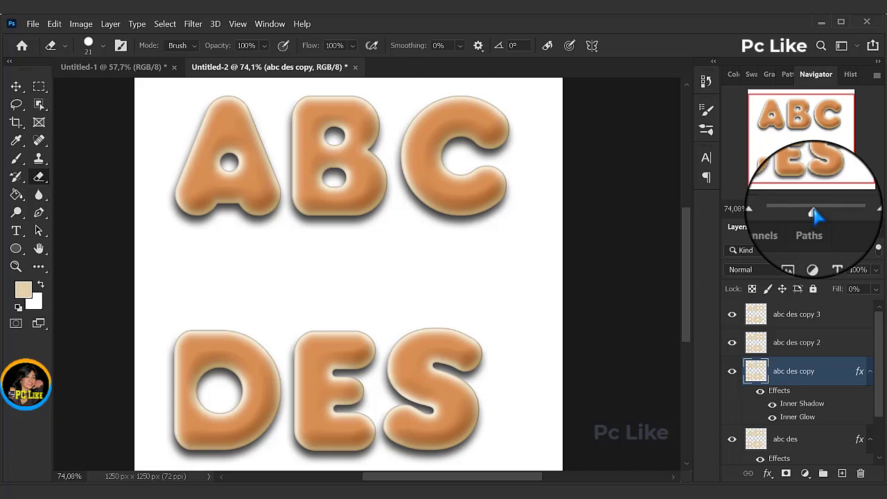
left_click(803, 350)
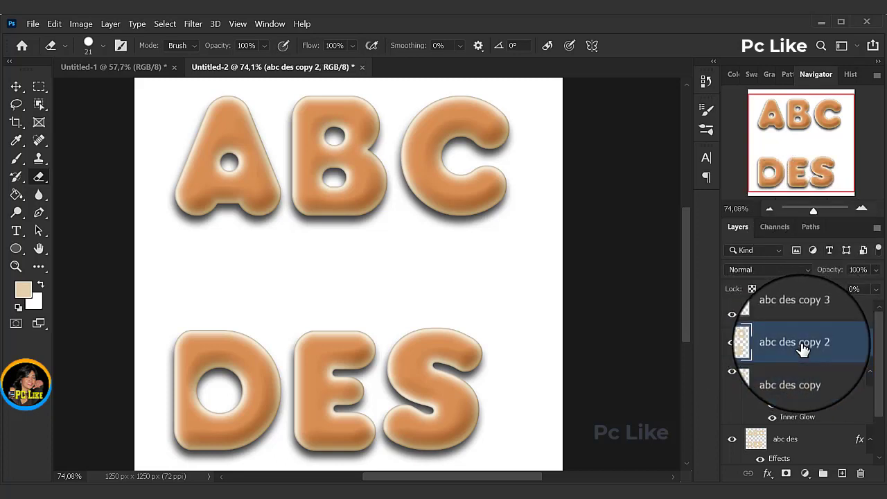
left_click(767, 473)
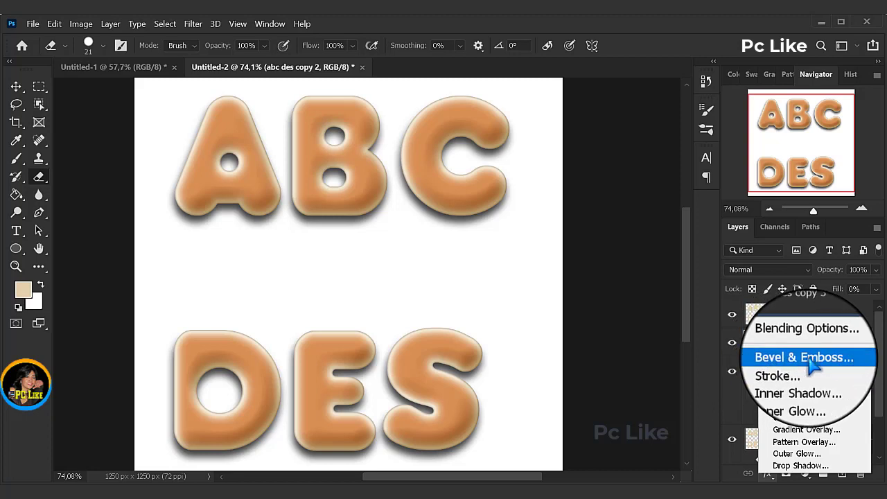
left_click(783, 358)
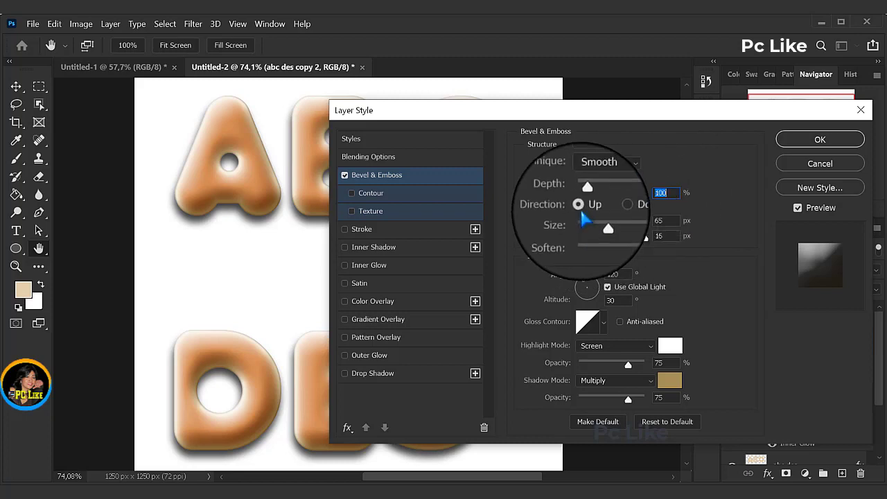
left_click_drag(663, 222, 639, 223)
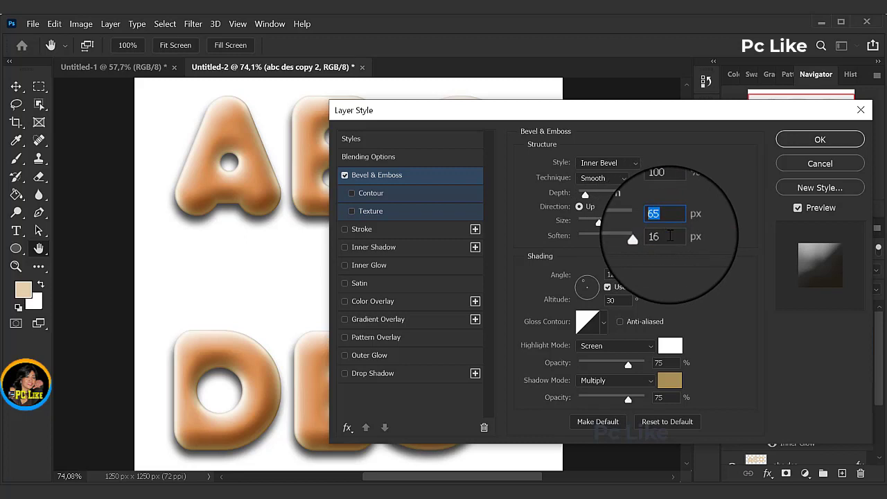
type("62")
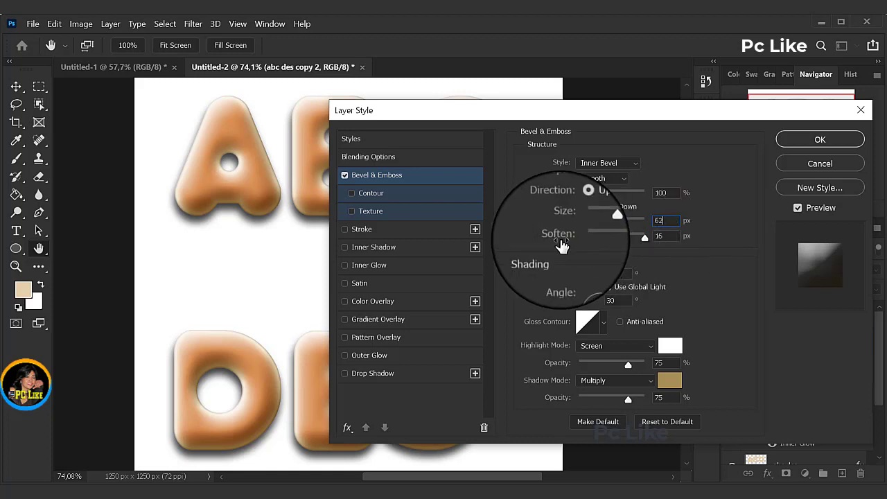
left_click_drag(645, 237, 572, 242)
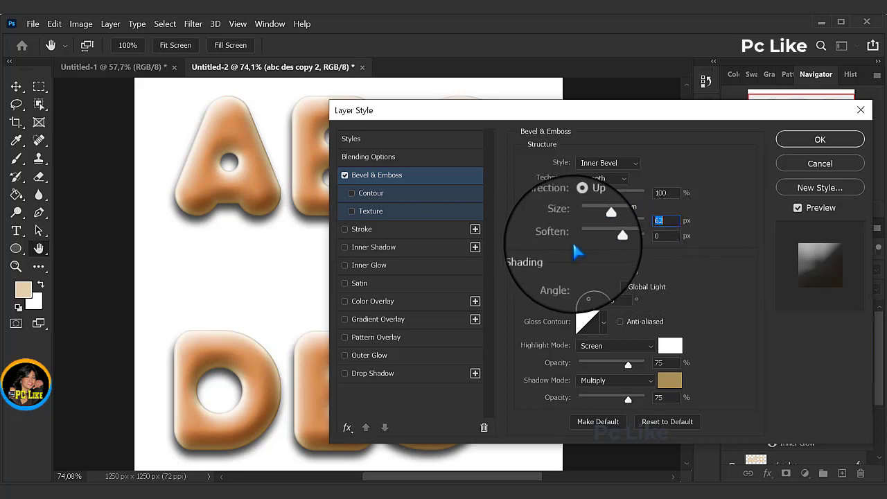
Step: Turn off global light for the bevel and set its shading angle to 68° and altitude to 64°
left_click(657, 237)
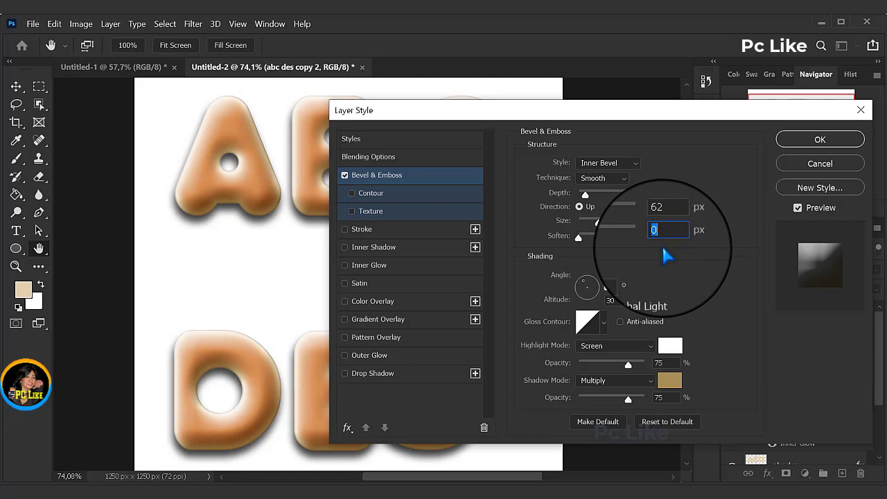
left_click(616, 285)
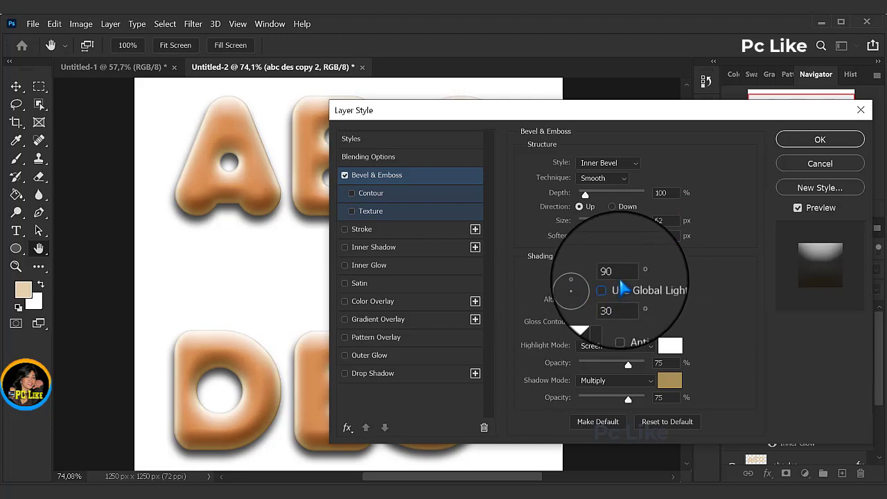
left_click_drag(617, 275, 594, 275)
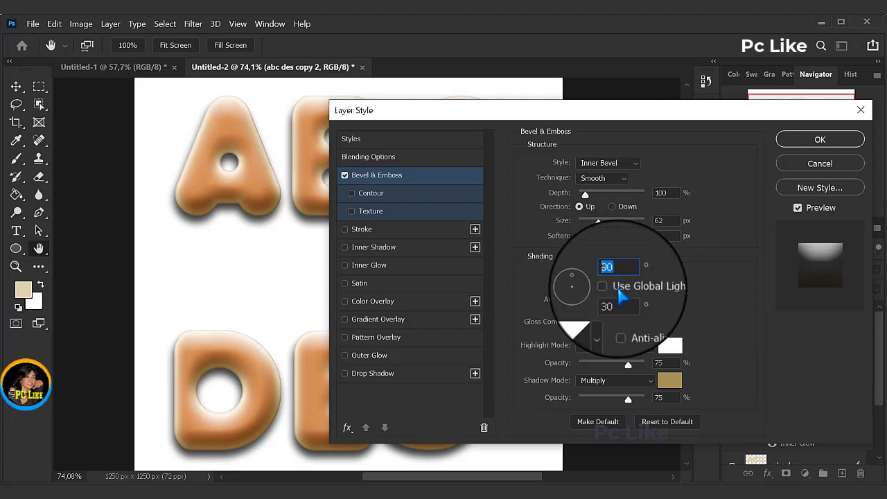
type("68")
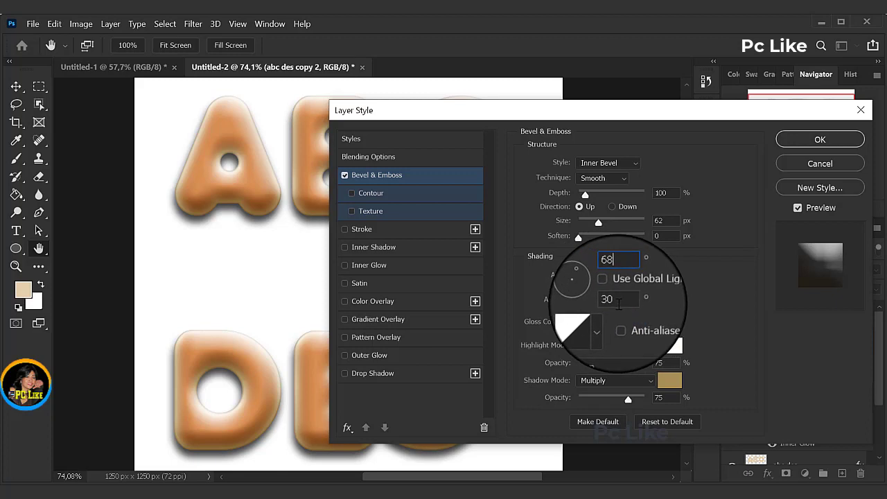
key("Tab")
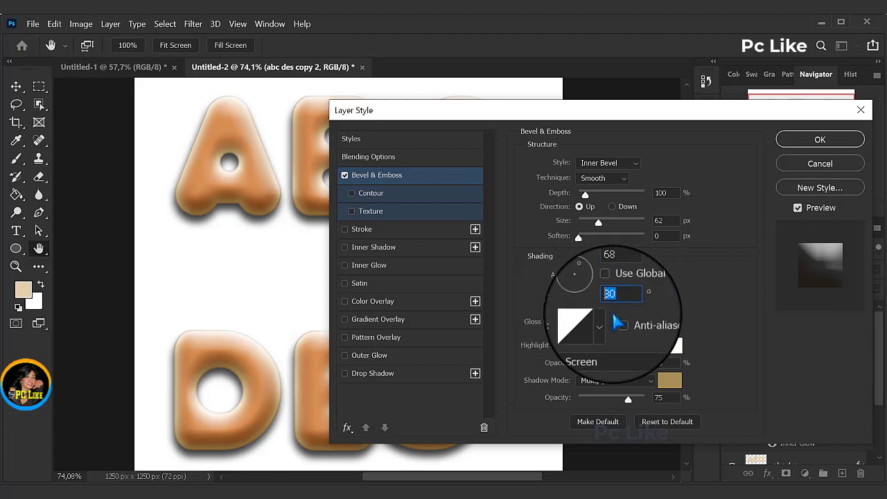
type("64")
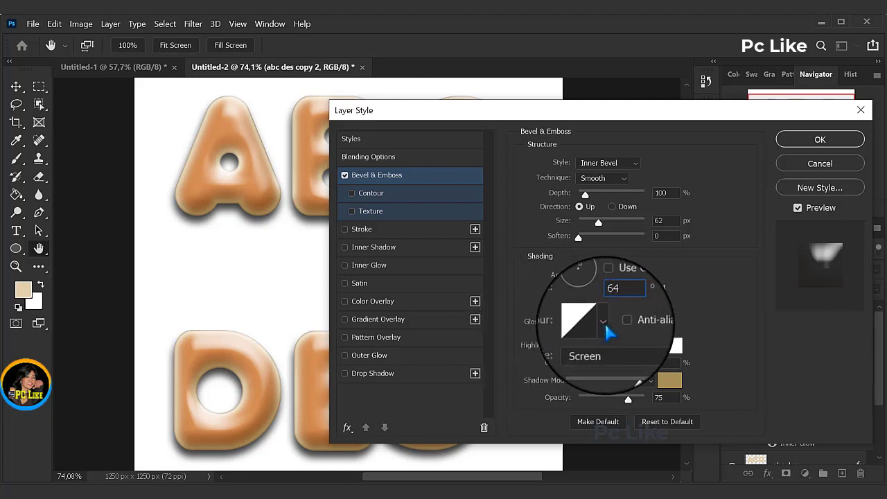
Step: Give the bevel a Half Round gloss contour with anti-aliasing turned on
left_click(604, 322)
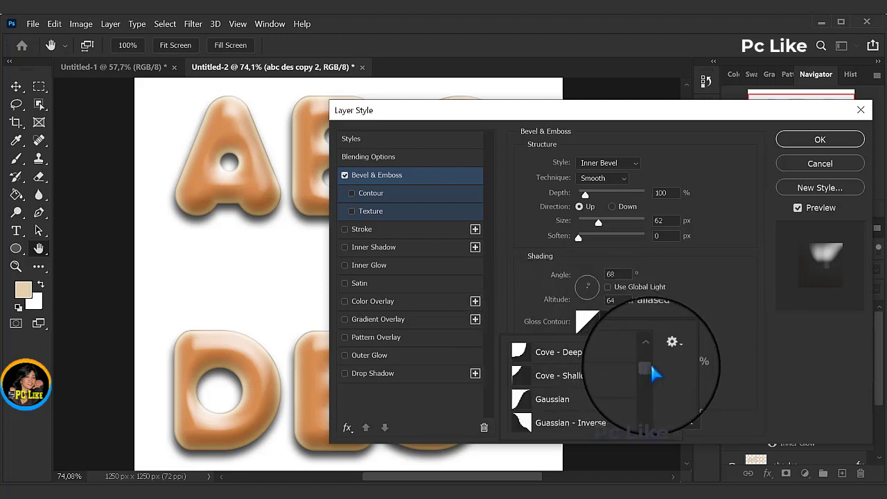
scroll(652, 365, "down", 3)
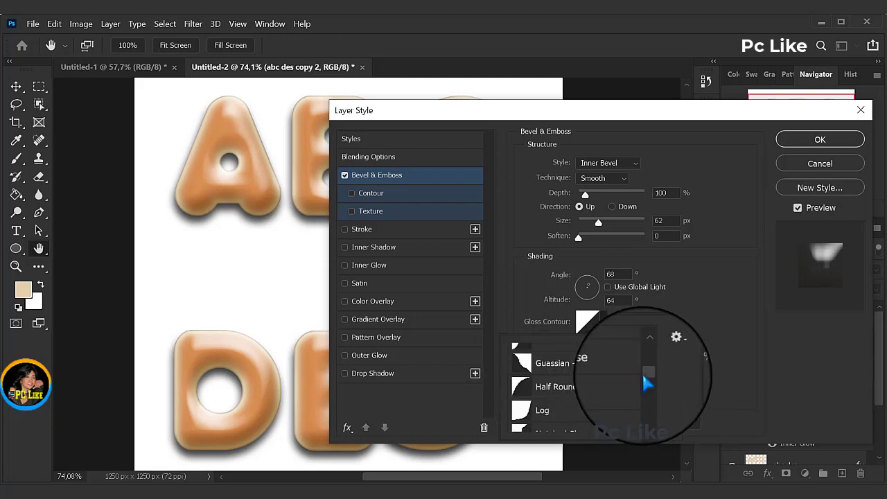
scroll(647, 369, "up", 1)
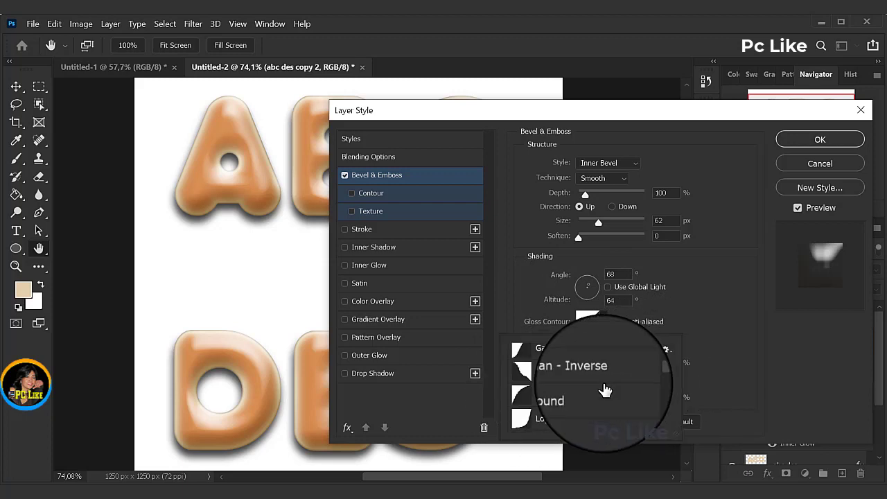
left_click(525, 402)
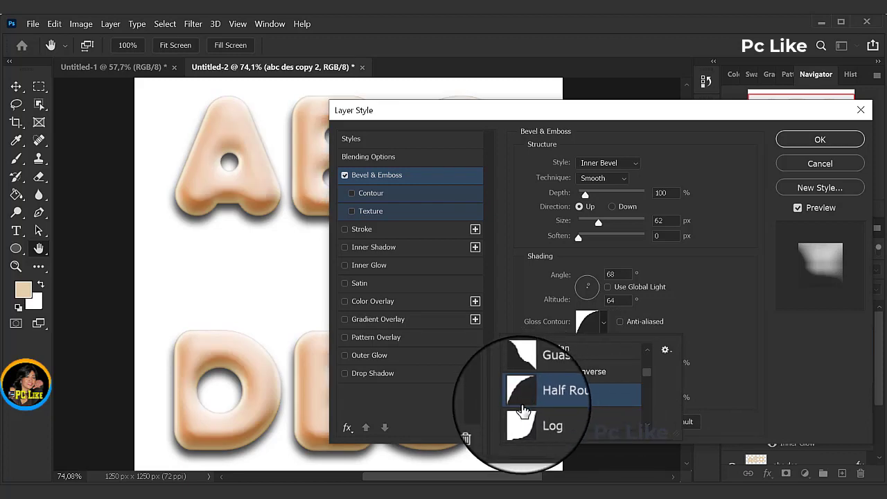
left_click(699, 305)
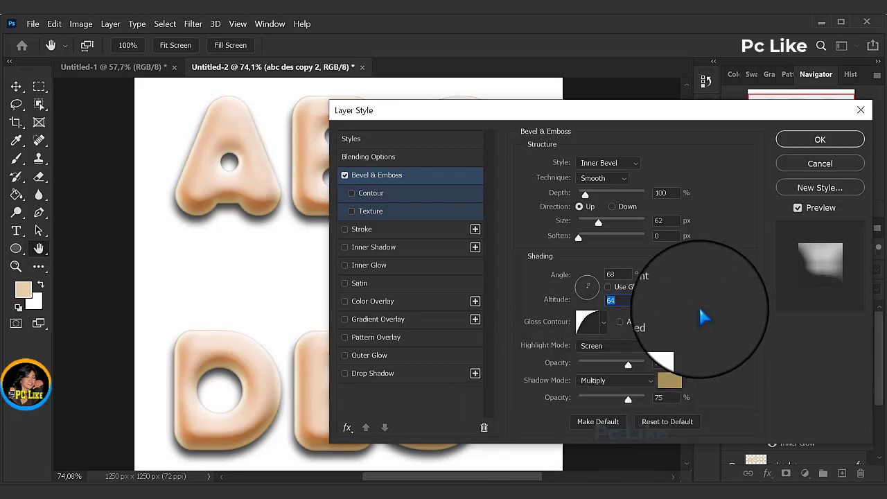
left_click(619, 322)
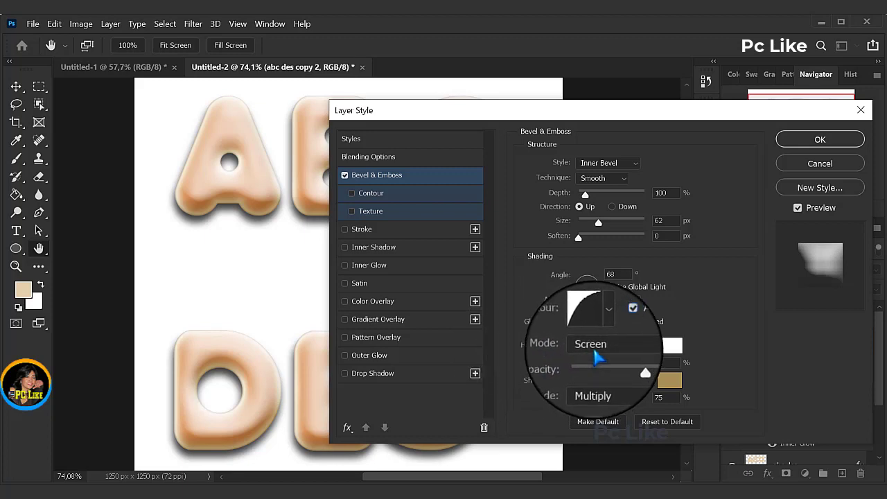
Step: Set the bevel's highlight color to ffe4bd and its highlight opacity to 25%
left_click(672, 345)
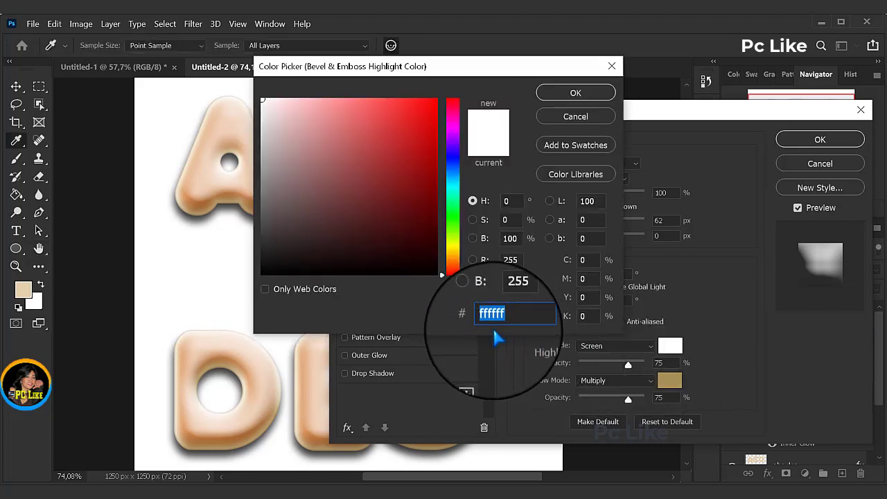
type("ffe4bd")
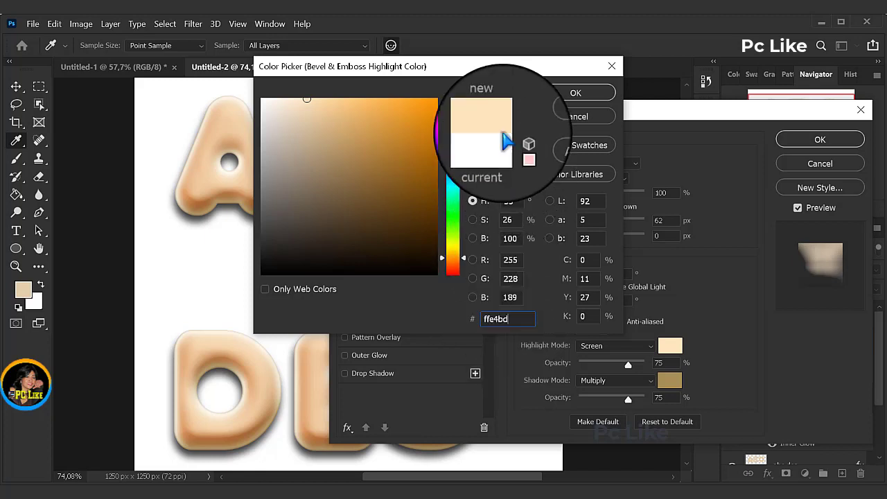
left_click(580, 90)
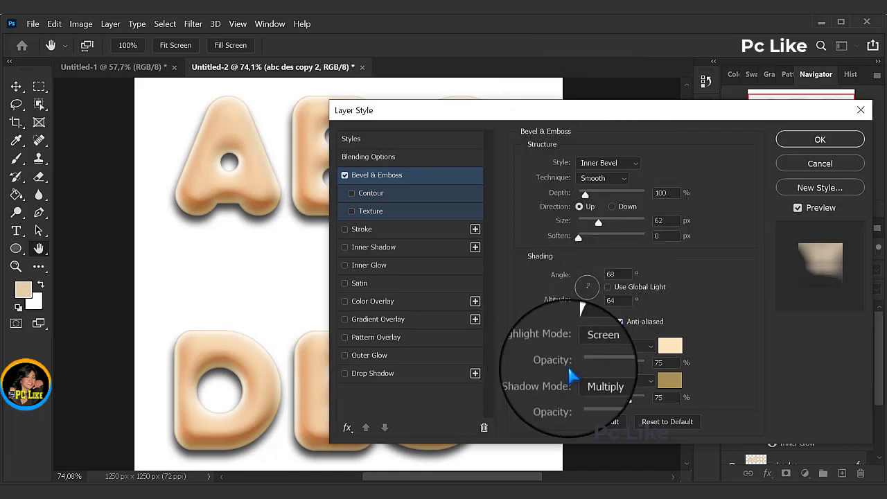
left_click(658, 363)
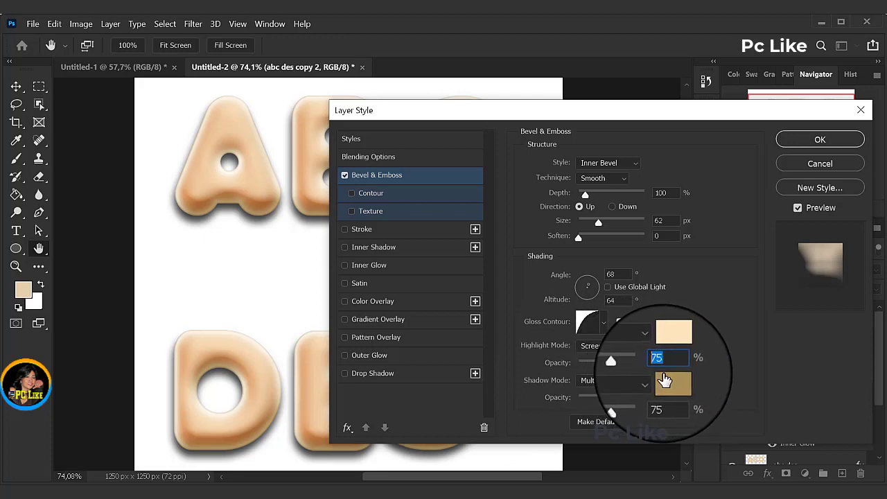
type("25")
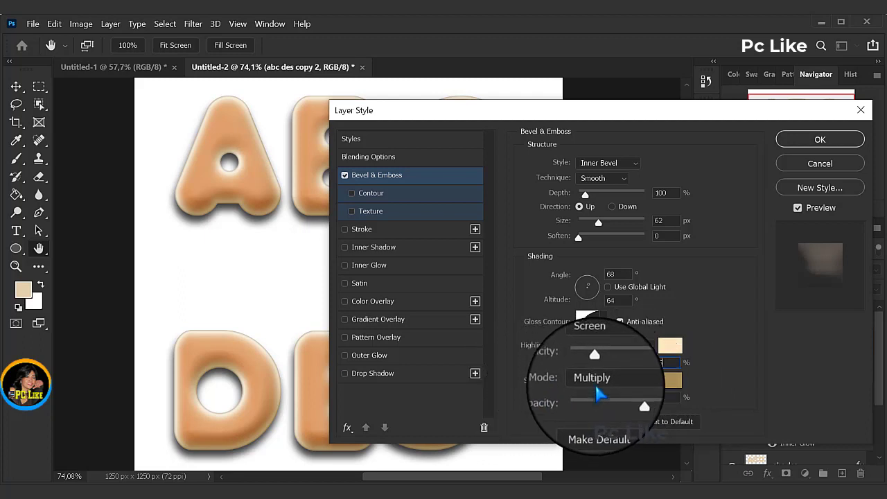
Step: Set the bevel's shadow color to black (000000) and its shadow opacity to 0%
left_click(672, 383)
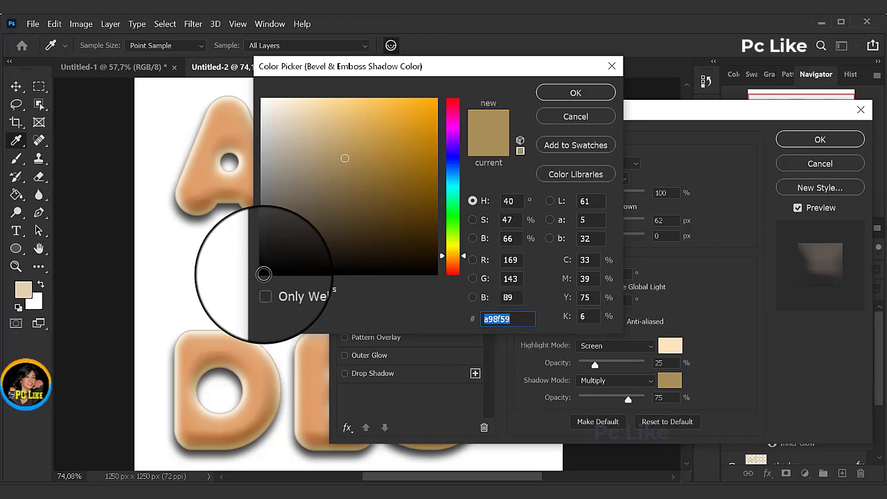
left_click(260, 274)
left_click_drag(259, 274, 245, 278)
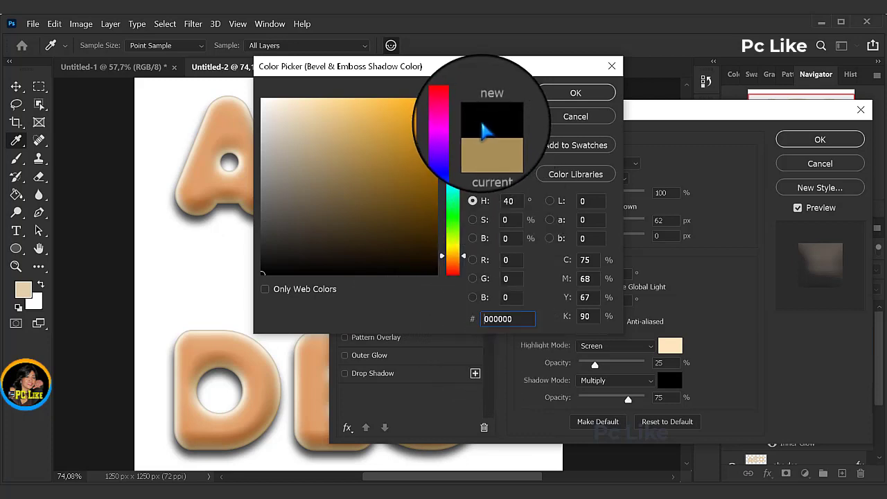
left_click(574, 98)
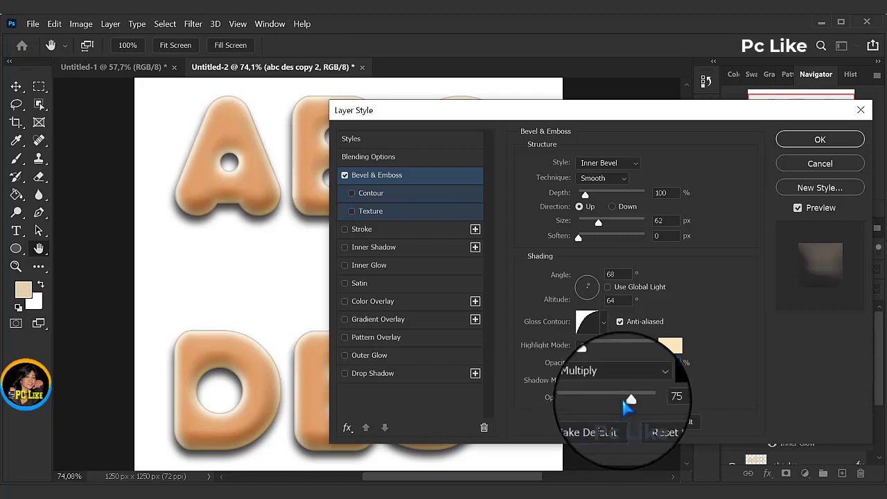
left_click_drag(629, 399, 520, 401)
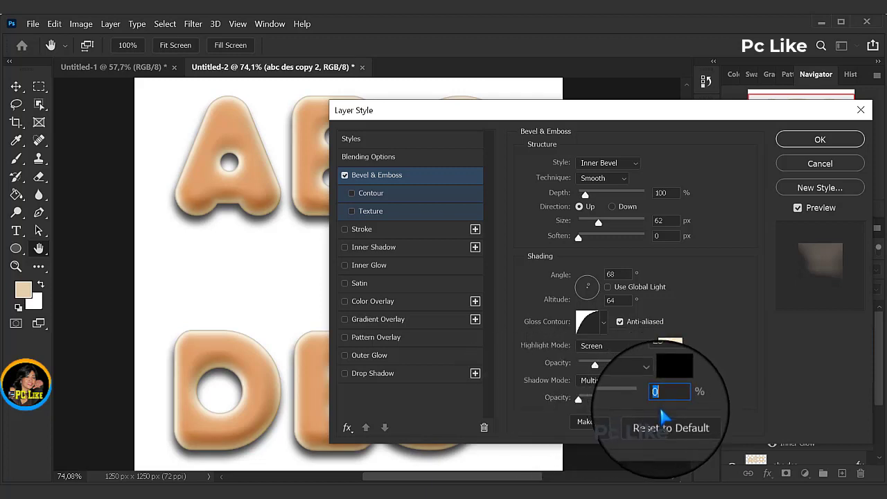
left_click(707, 406)
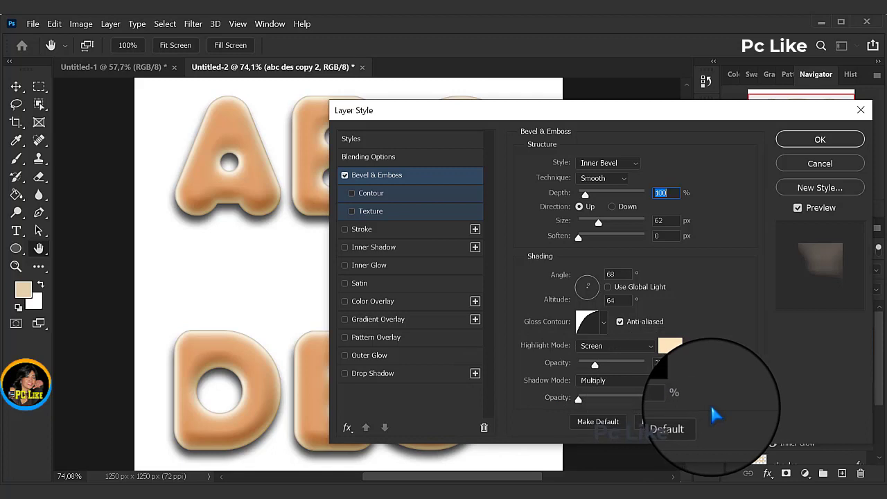
Step: Add a Texture to the bevel with the Kertas Putih pattern and a depth of +100%, and apply the layer style
left_click(370, 218)
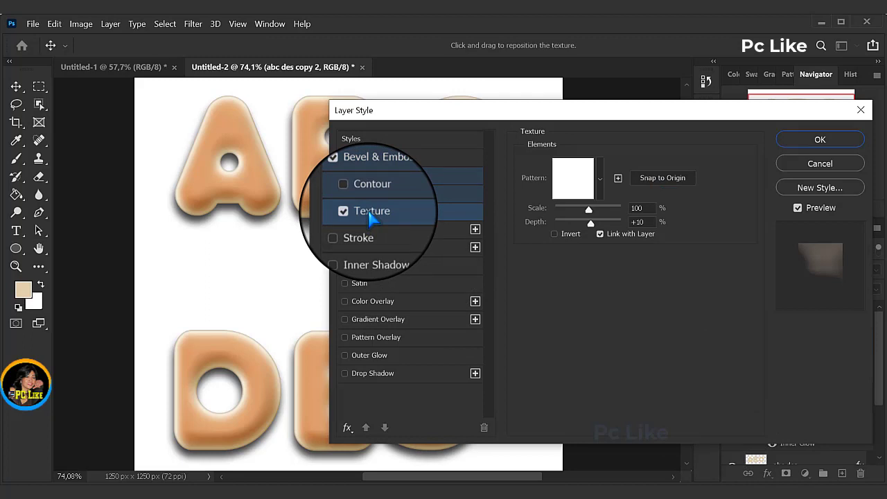
left_click(601, 182)
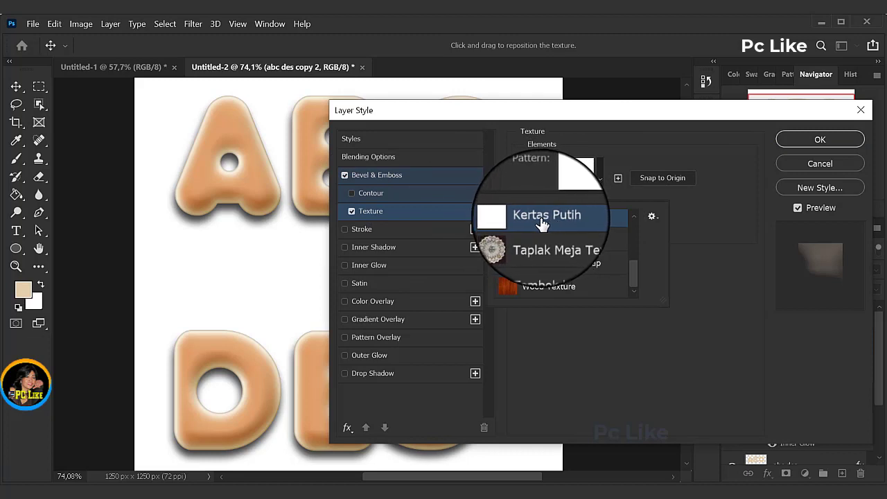
left_click(730, 191)
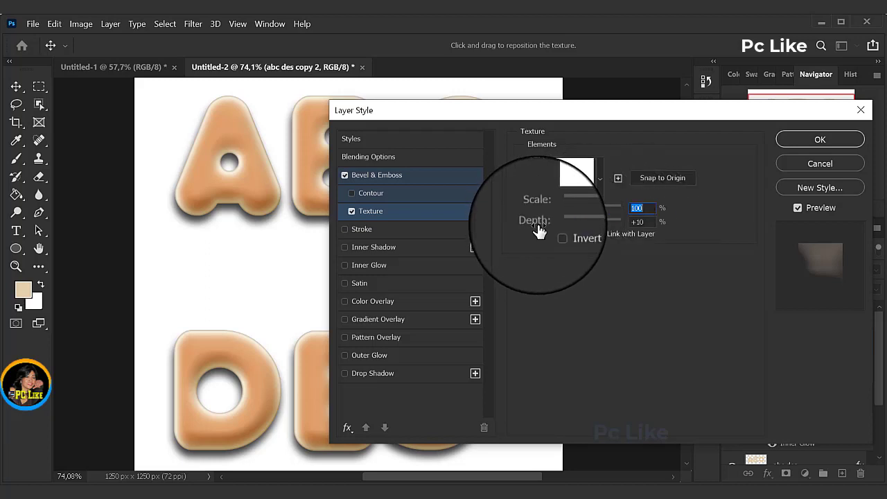
double_click(637, 222)
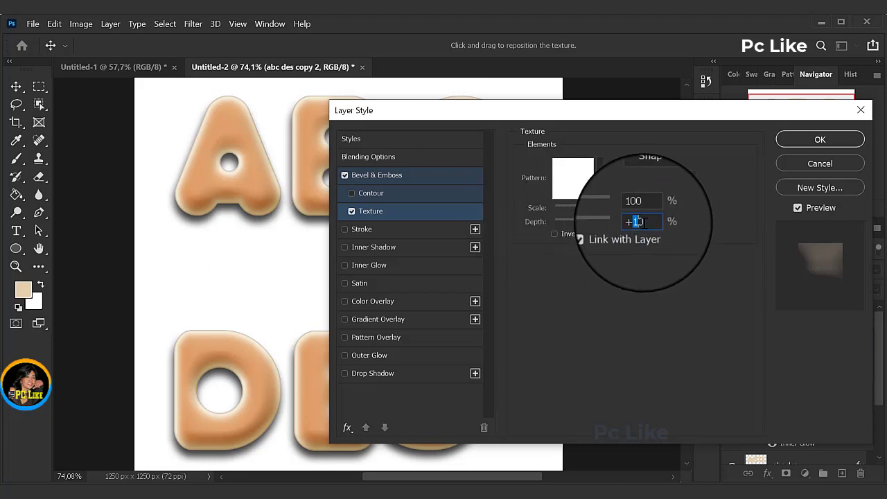
type("100")
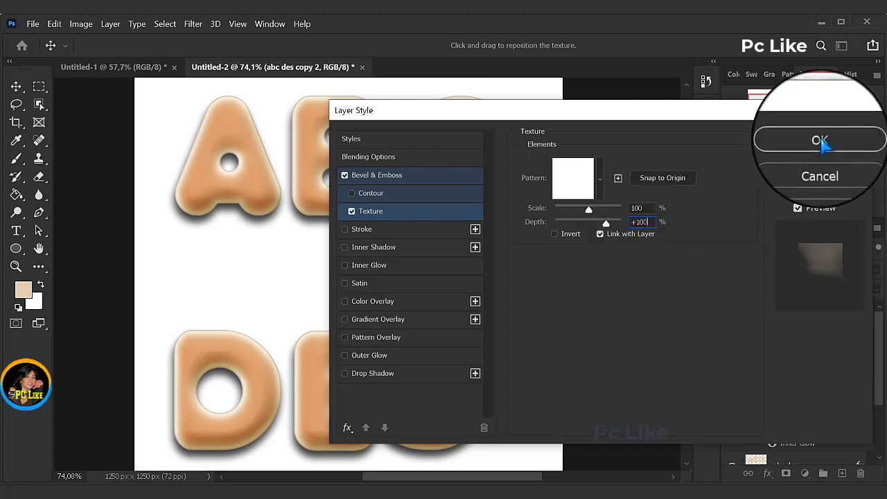
left_click(819, 141)
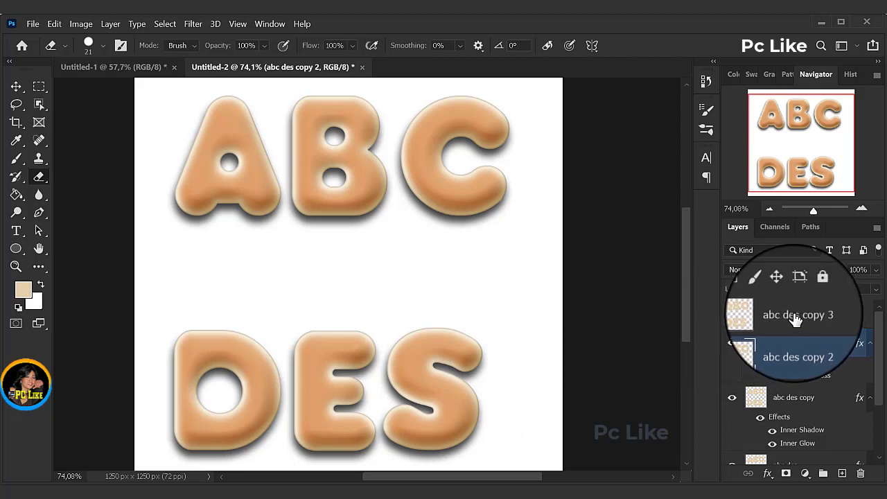
Step: Add Bevel & Emboss to the abc des copy 3 layer with a size of 75 px
left_click(799, 317)
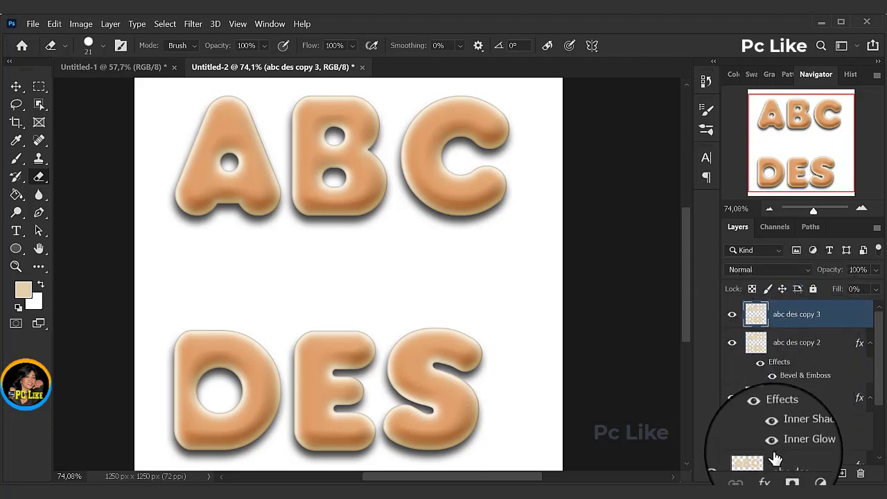
left_click(767, 474)
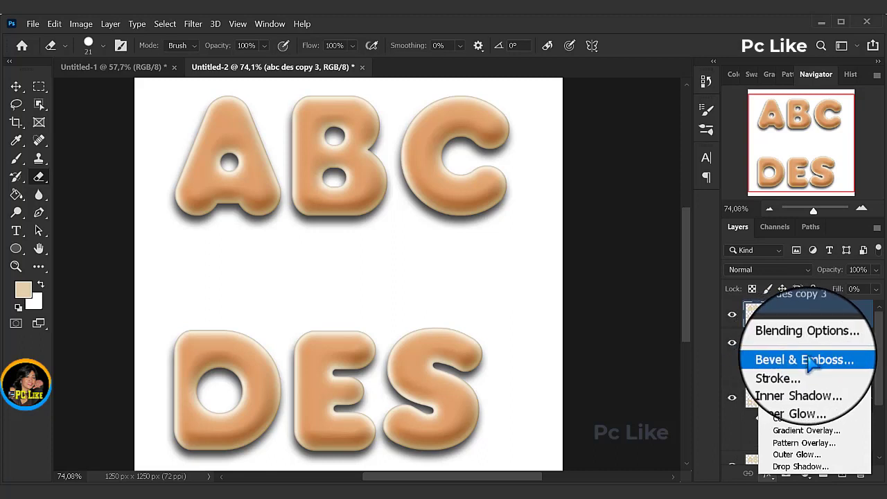
left_click(798, 360)
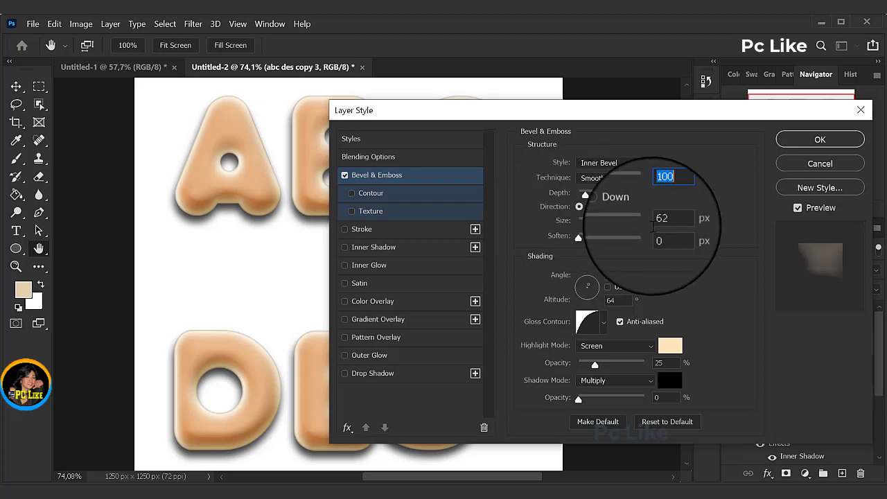
left_click_drag(664, 221, 652, 222)
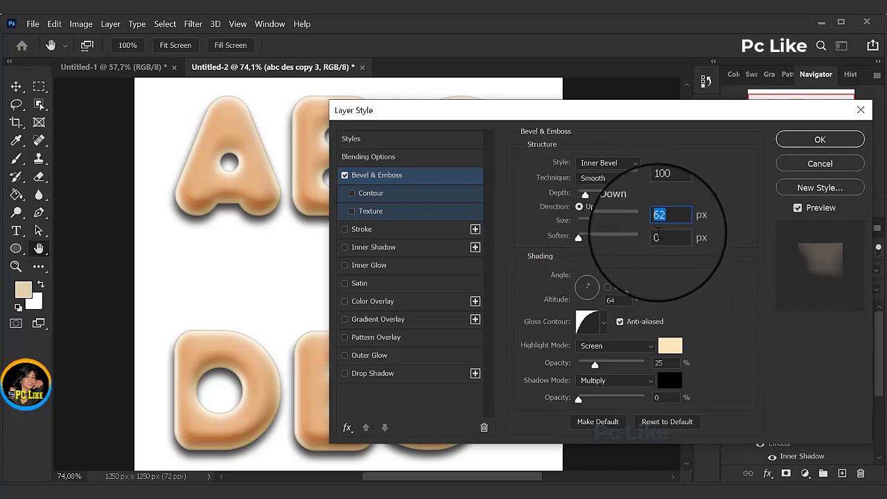
type("75")
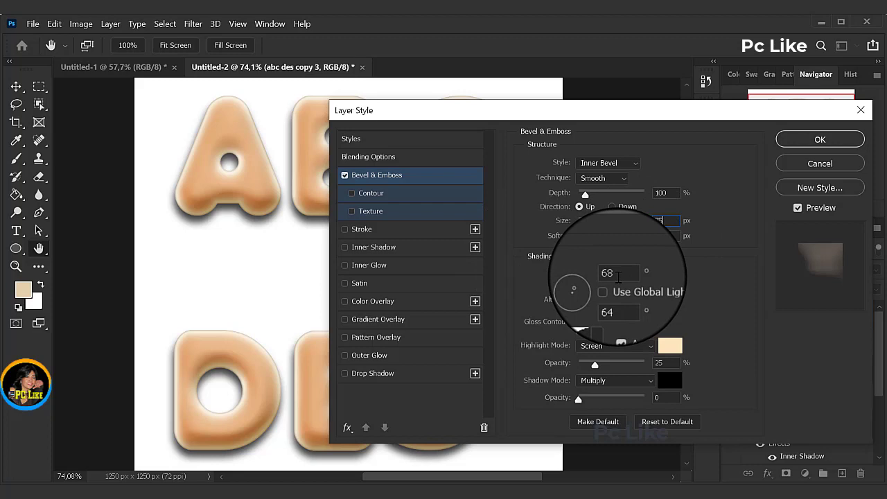
Step: Set the bevel's shading angle to 54° and its altitude to 42°
left_click_drag(617, 277, 588, 276)
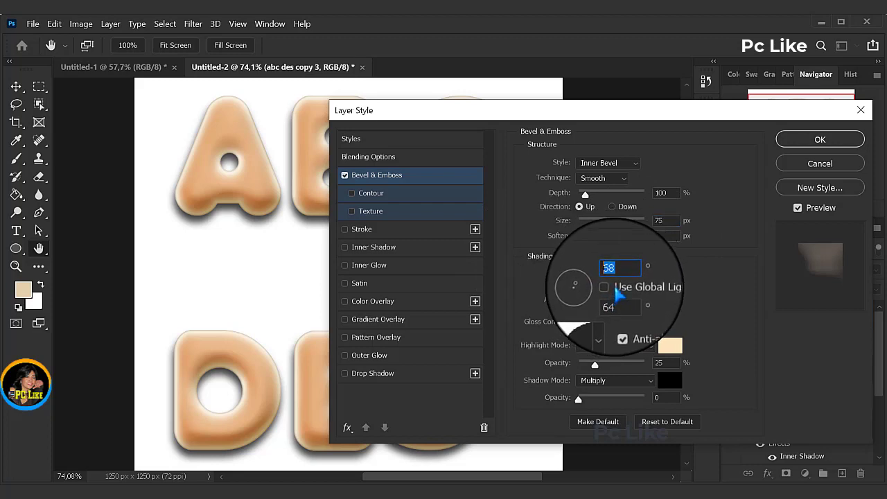
type("54")
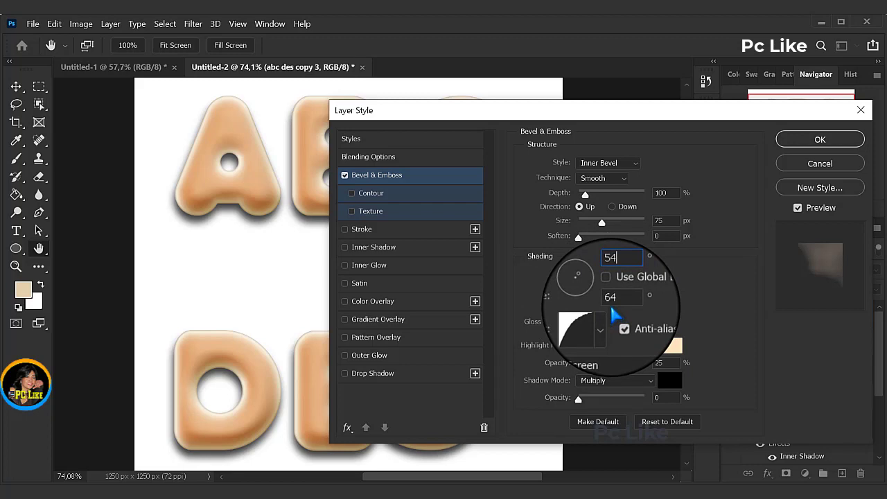
left_click_drag(619, 303, 595, 312)
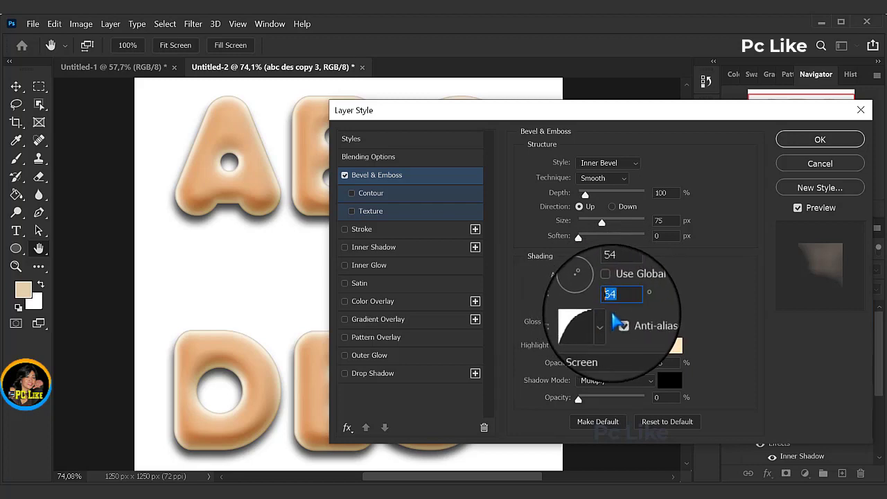
type("42")
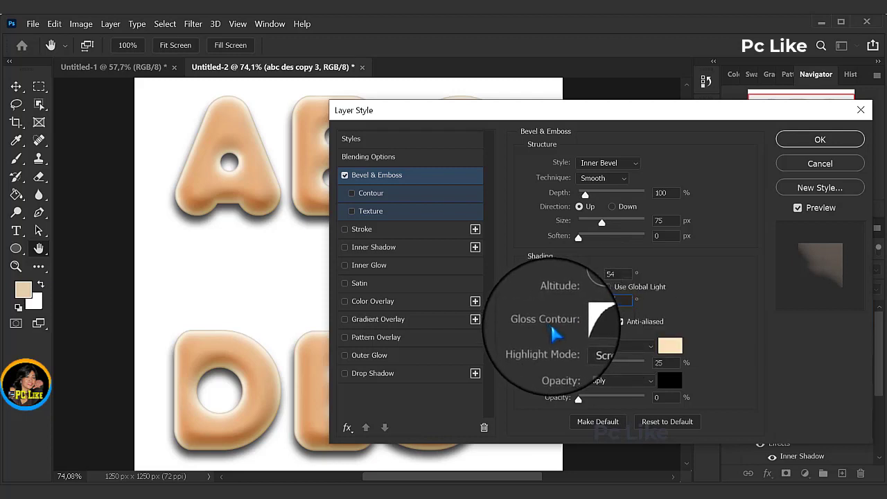
Step: Change the bevel's gloss contour to Log
left_click(604, 324)
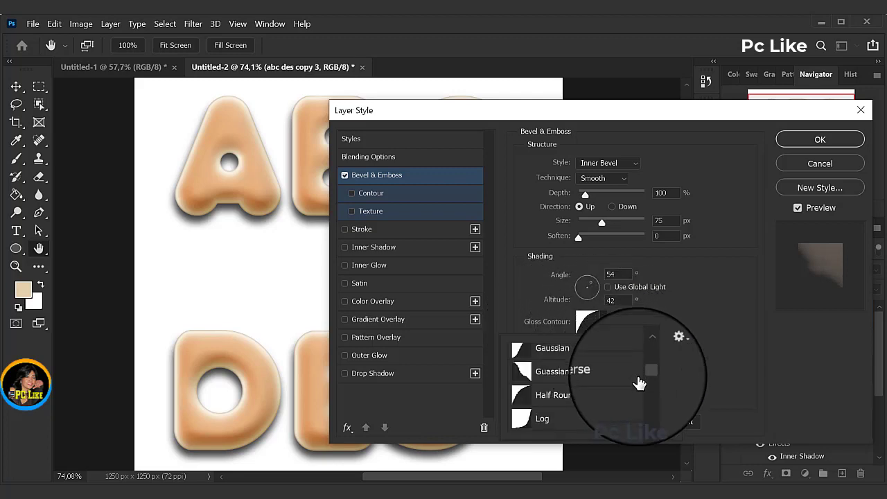
scroll(650, 378, "down", 2)
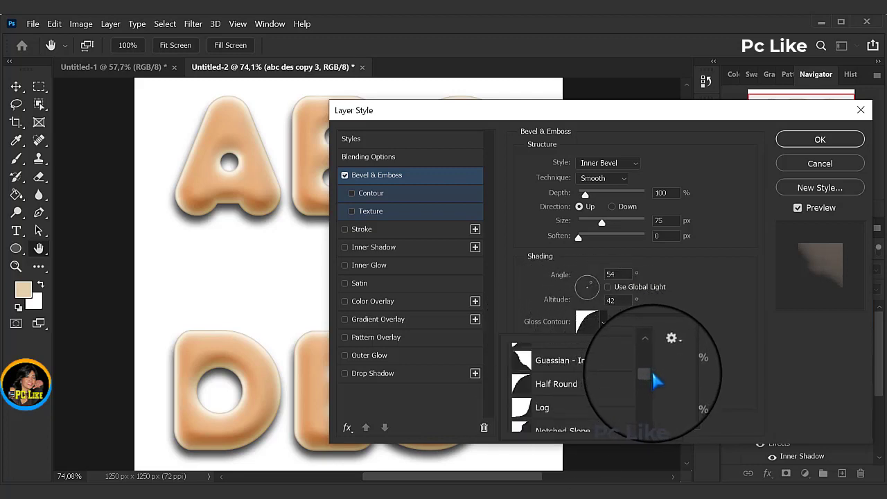
left_click(544, 373)
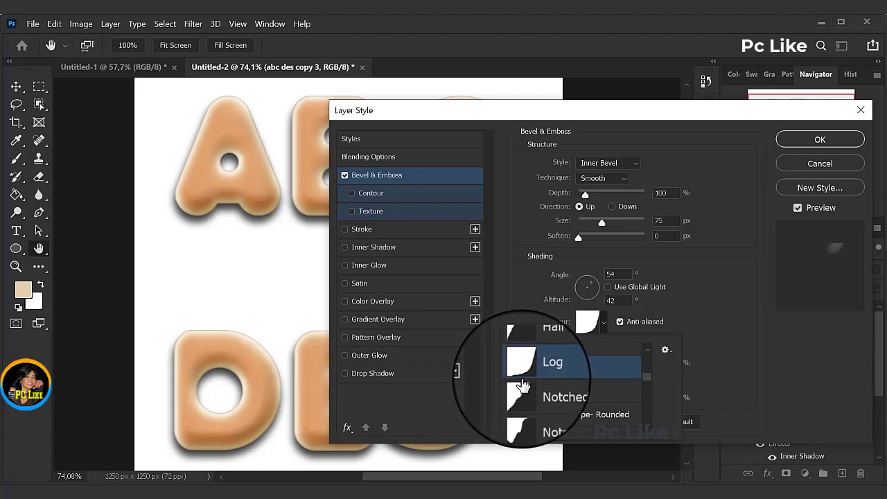
left_click(697, 303)
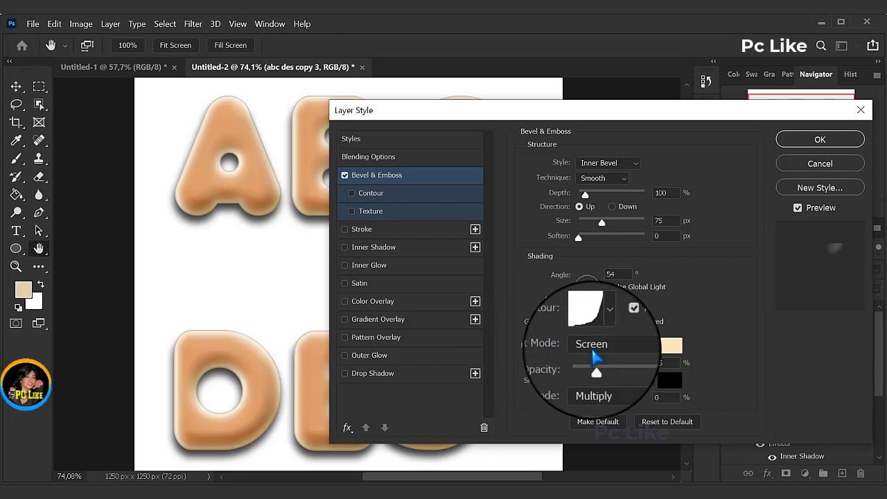
Step: Set the bevel's highlight color to white (ffffff) with 75% opacity, and keep the shadow color at black (000000)
left_click(670, 345)
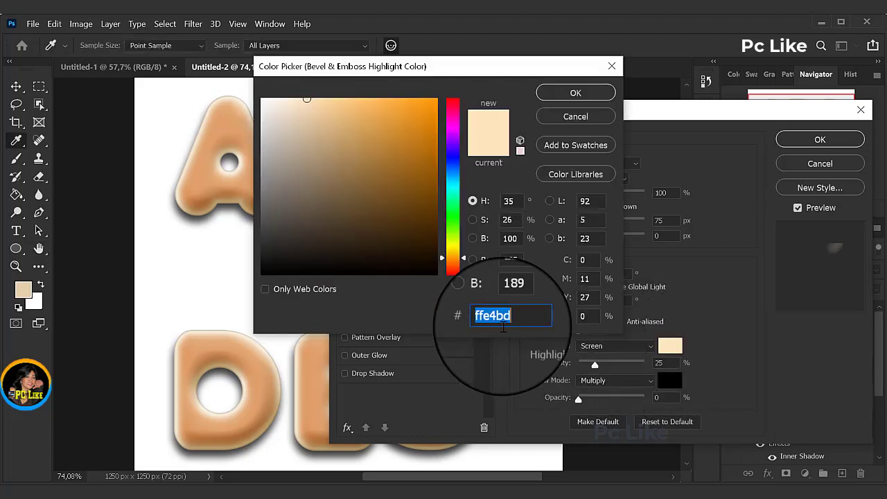
left_click_drag(261, 104, 254, 92)
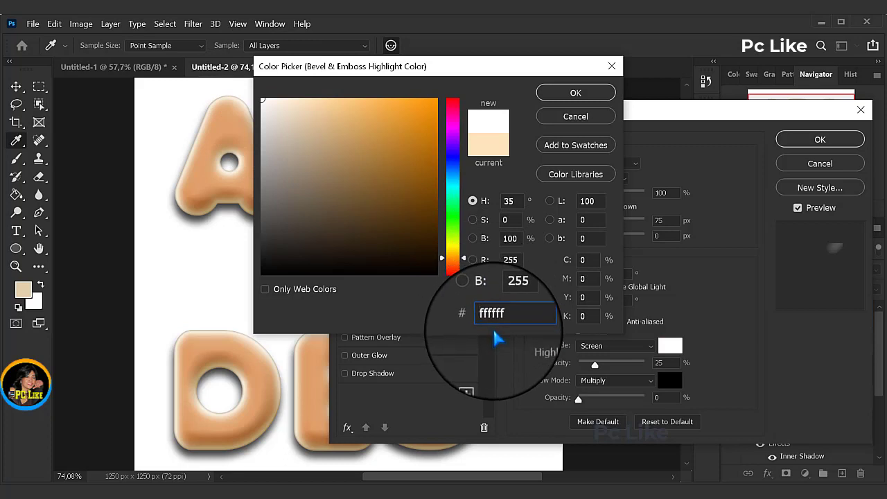
left_click(575, 100)
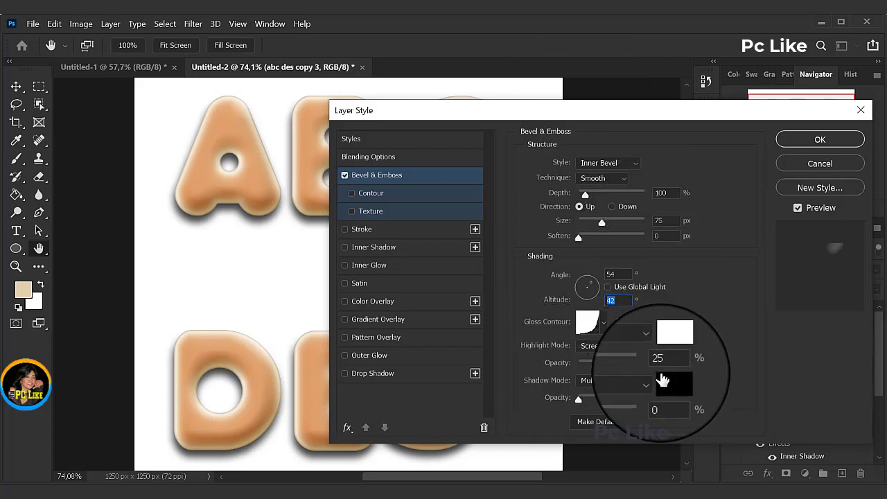
key("Tab")
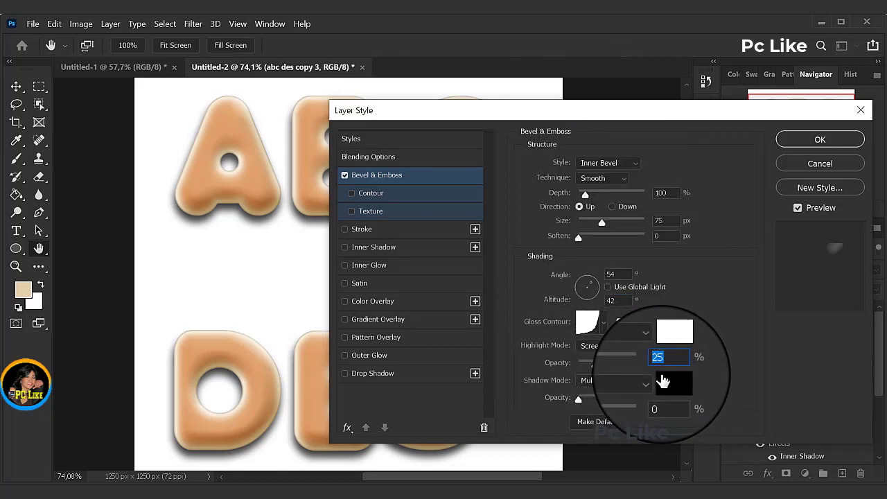
type("75")
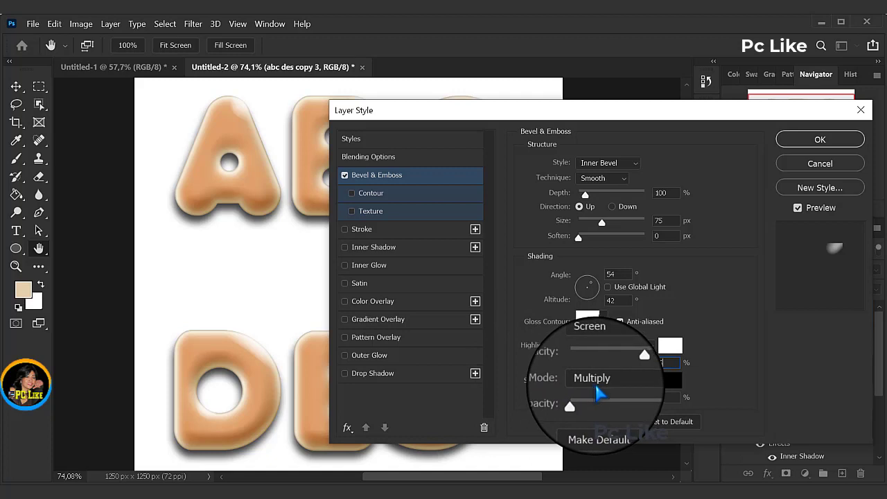
left_click(670, 380)
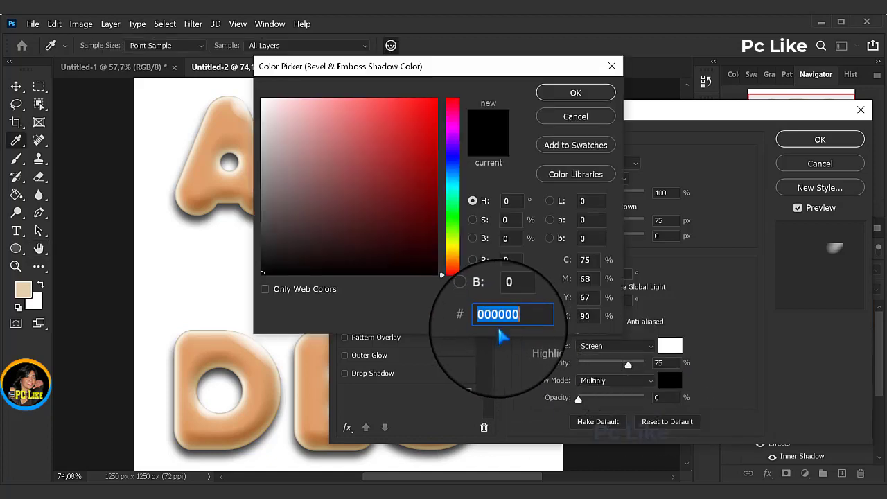
left_click(575, 86)
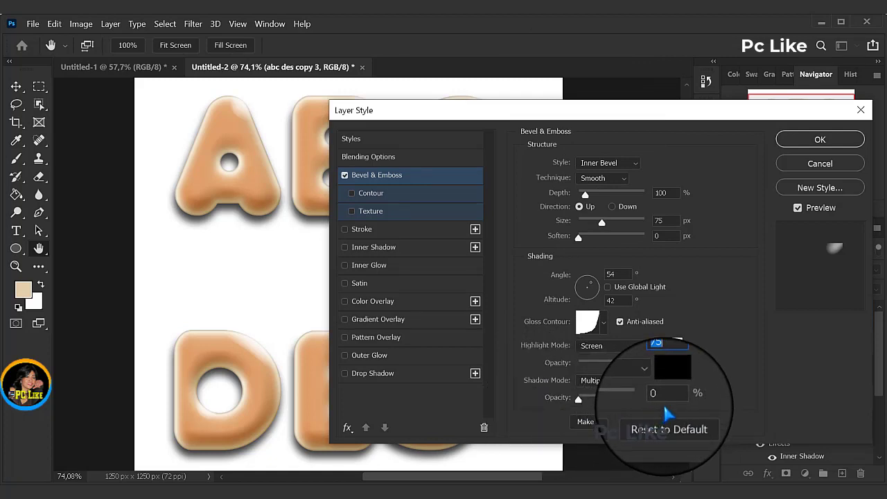
Step: Add a Contour to the bevel using the Half Round shape with a range of 40%
left_click(375, 193)
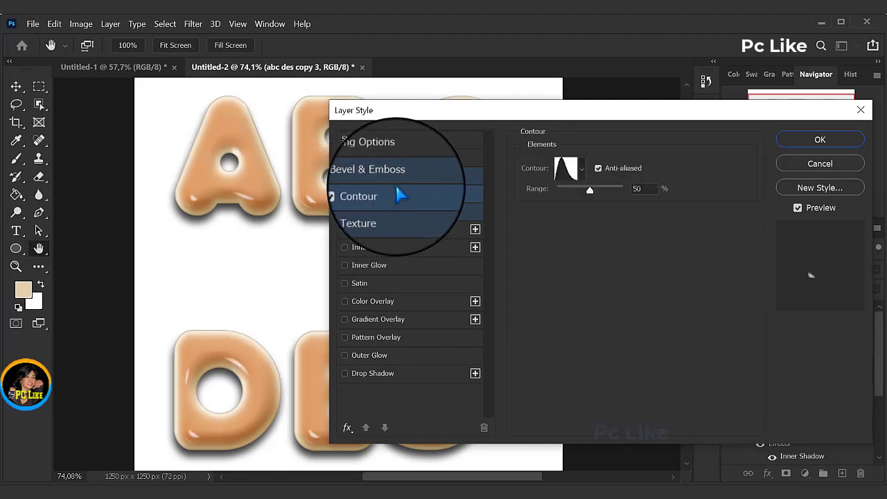
left_click(582, 176)
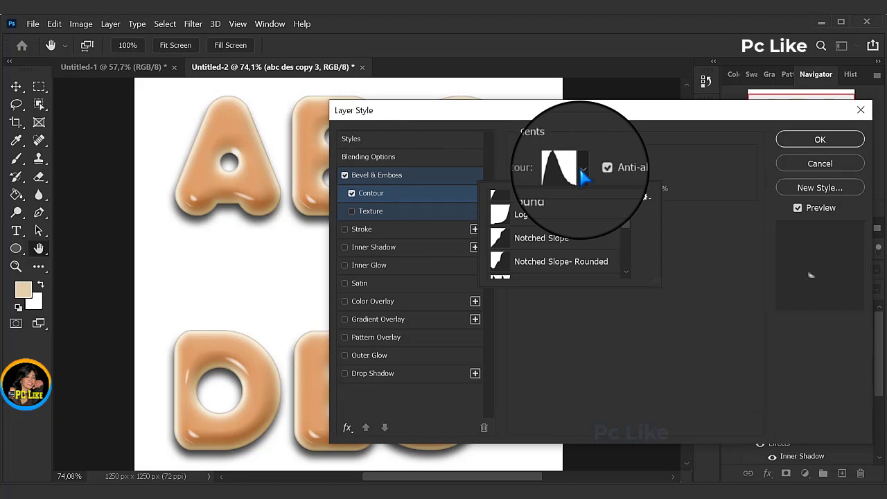
left_click_drag(624, 225, 624, 219)
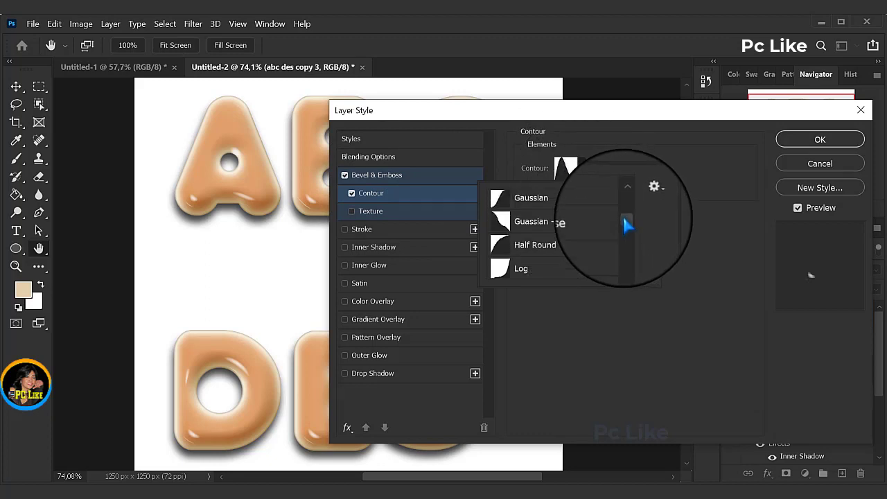
left_click(537, 245)
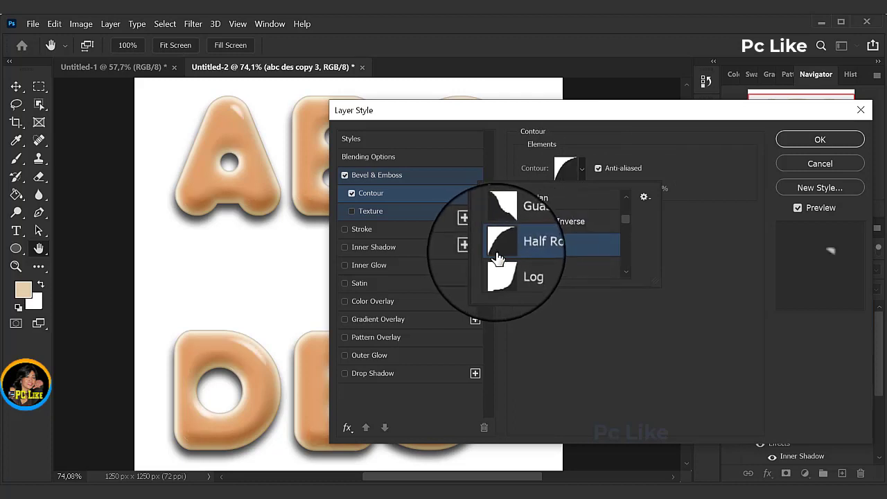
left_click(665, 160)
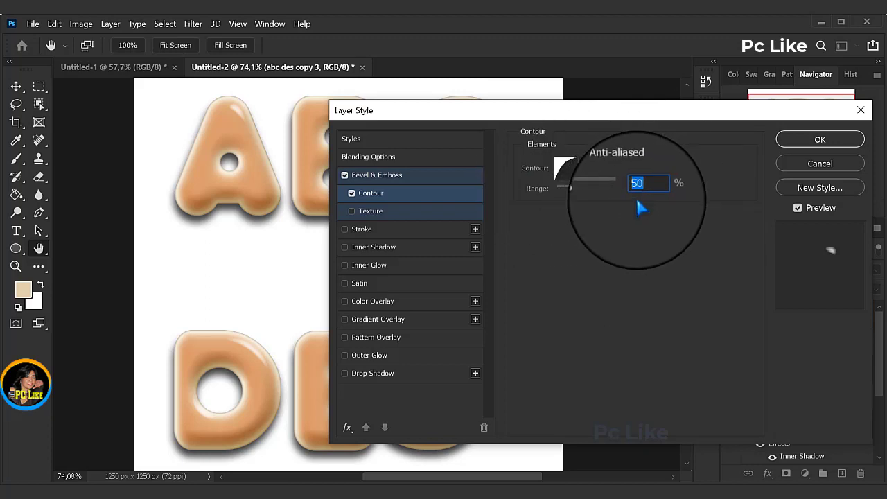
type("40")
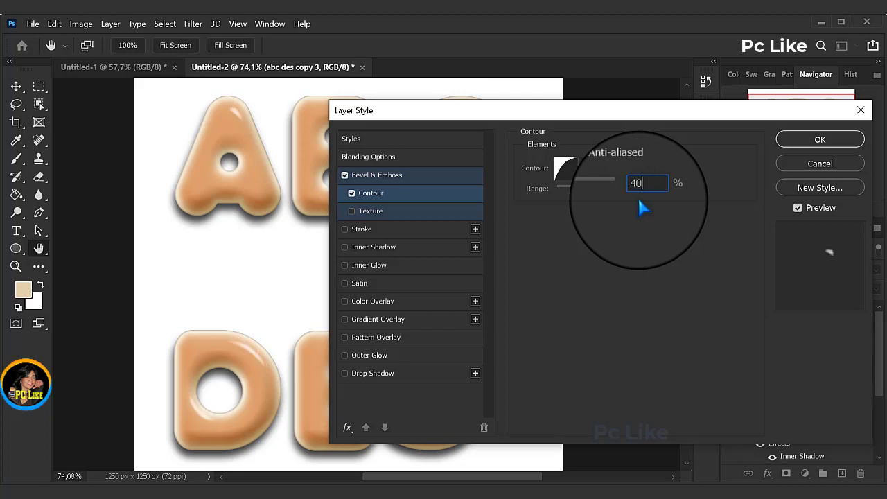
Step: Add a Texture to the bevel with the Tembok beton Gelap pattern, and apply the layer style
left_click(372, 216)
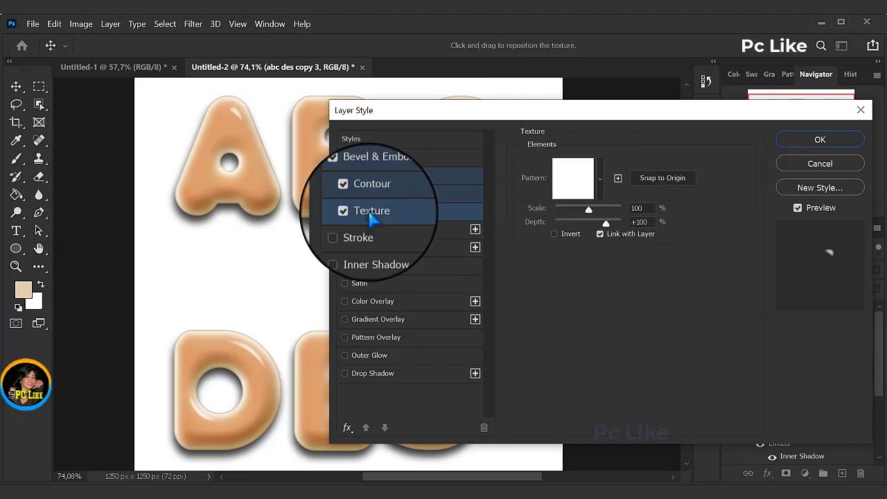
left_click(599, 178)
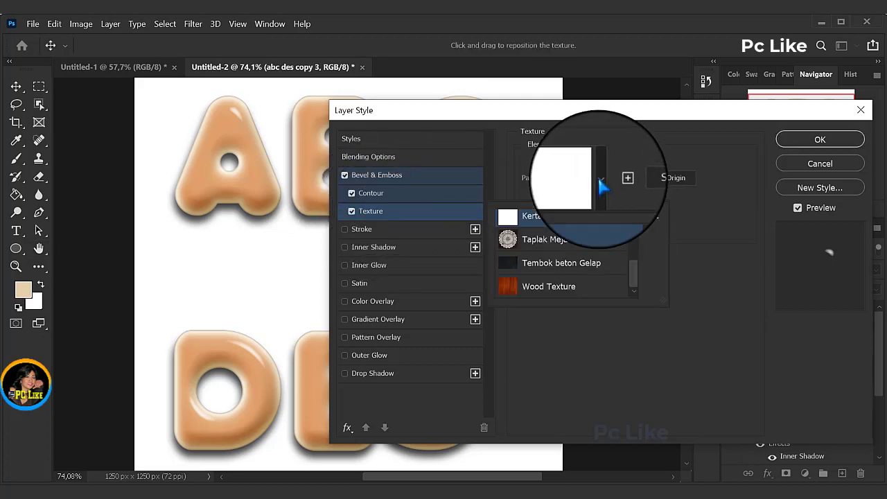
left_click(550, 270)
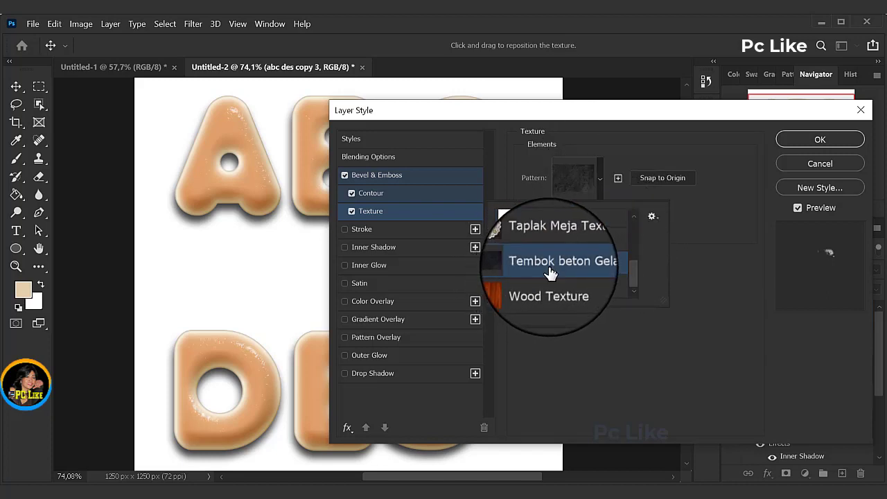
left_click(694, 205)
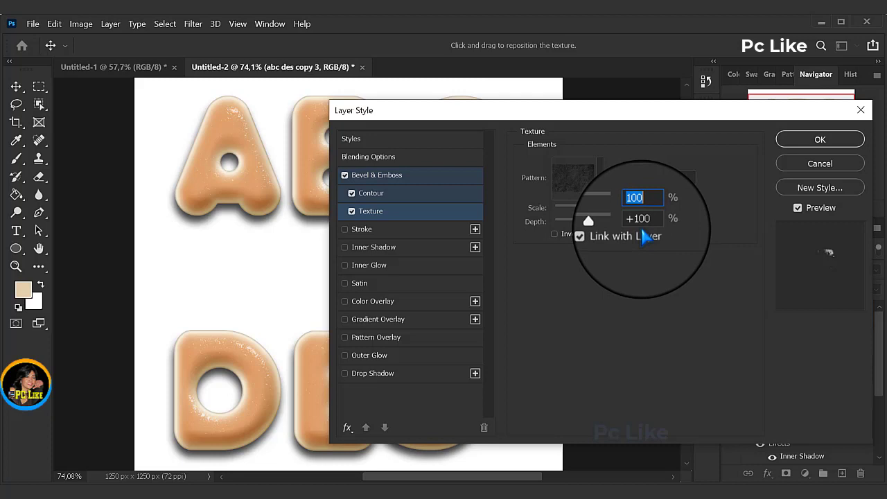
left_click(816, 141)
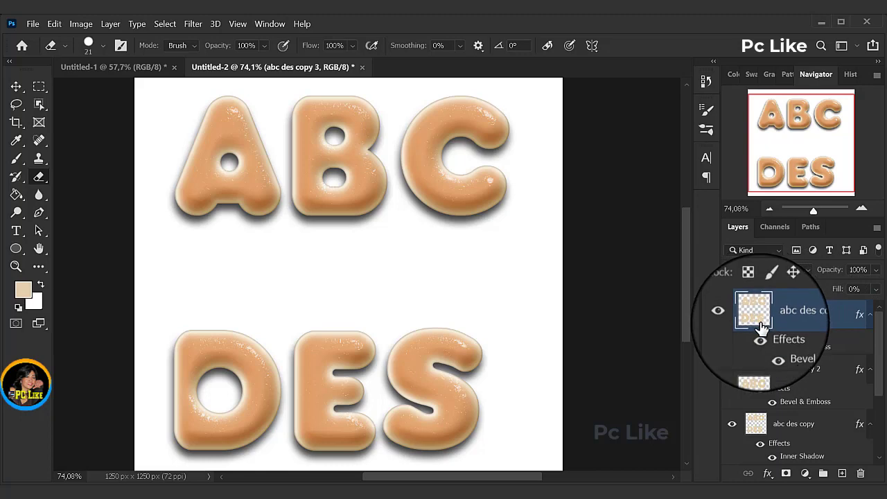
Step: Load the letter outlines of the abc des copy 3 layer as a selection and contract it by 35 pixels
key("ctrl")
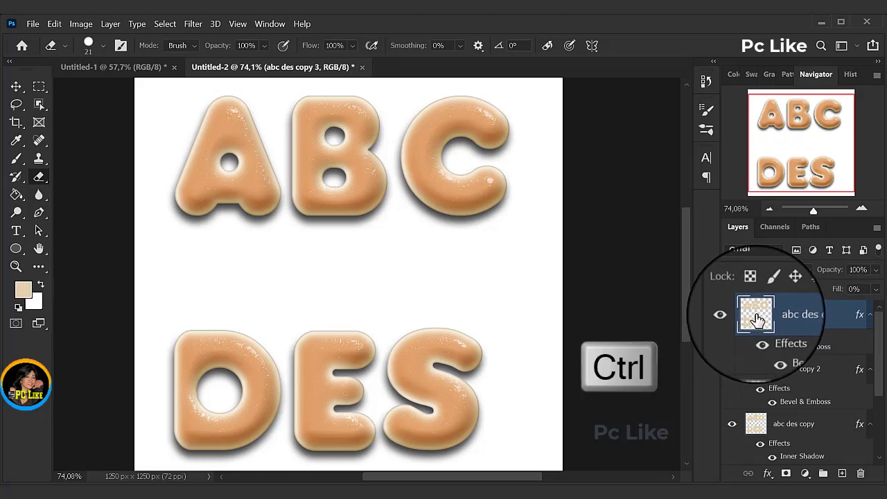
left_click(757, 317, "ctrl")
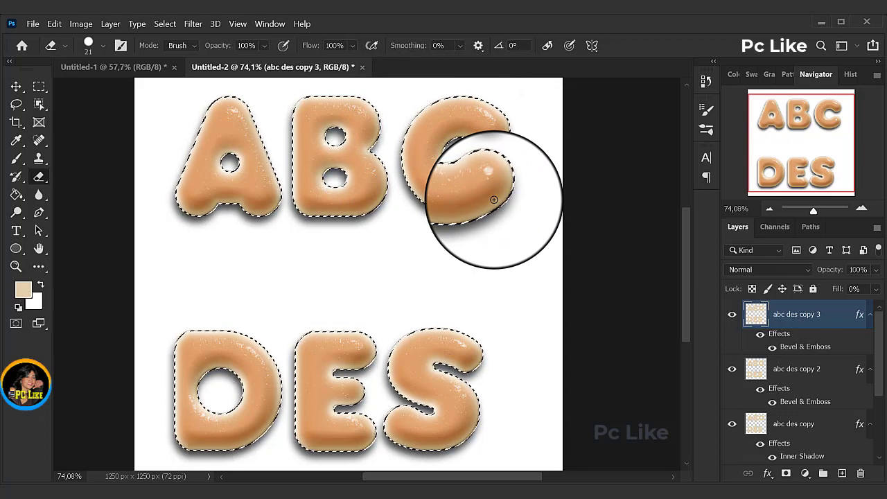
left_click(166, 26)
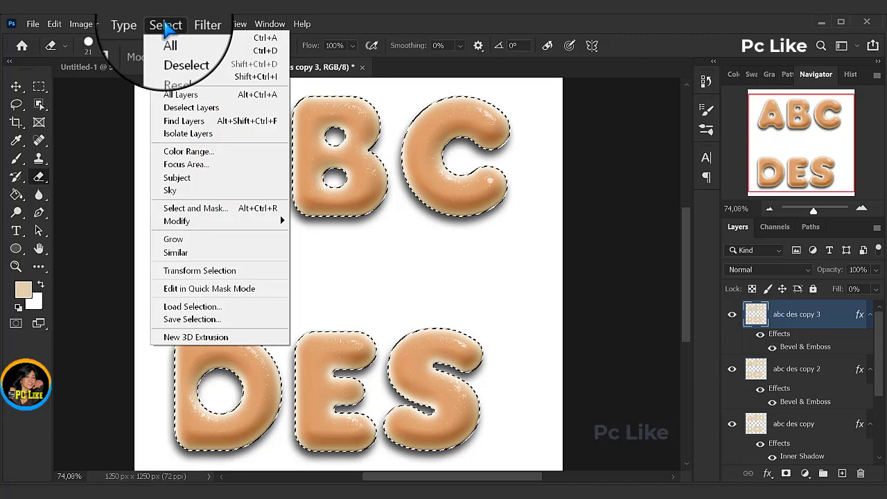
mouse_move(174, 223)
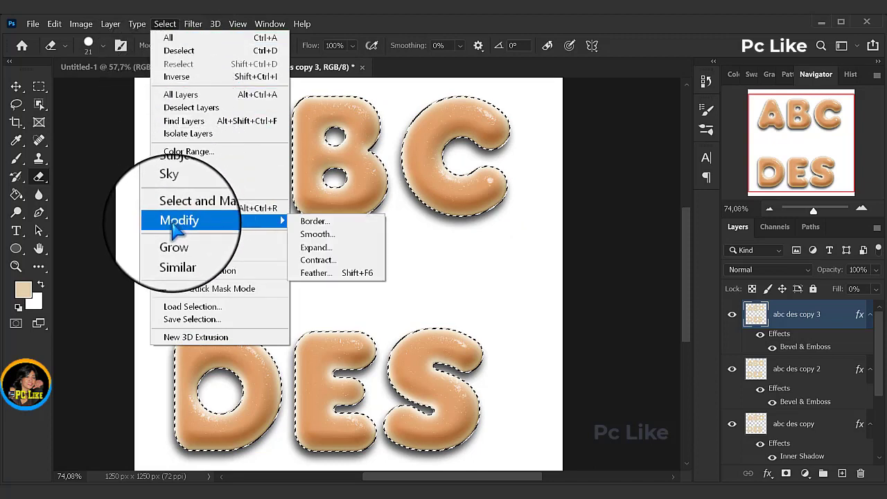
left_click(320, 261)
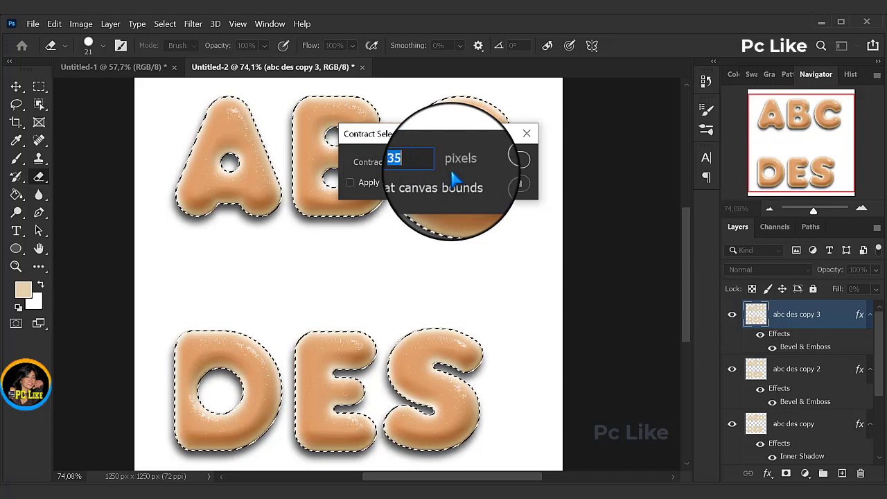
left_click(511, 163)
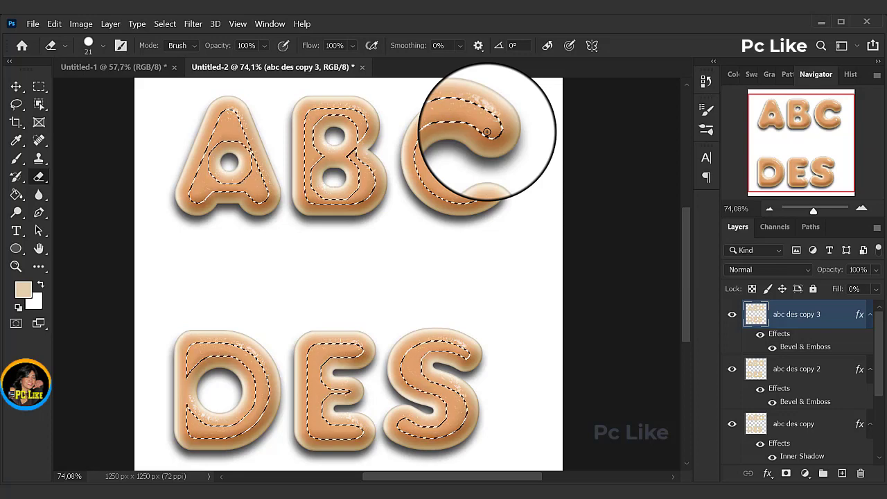
Step: Feather the contracted letter selection using the preset feather radius
left_click(165, 24)
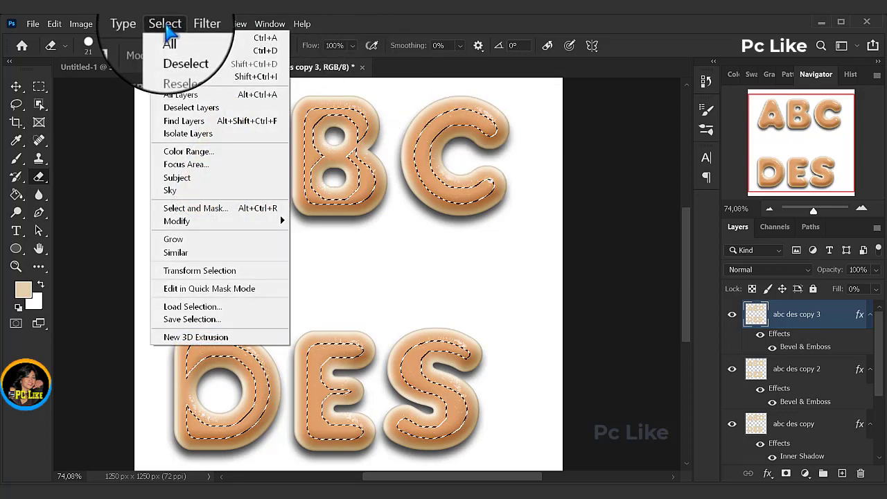
mouse_move(179, 225)
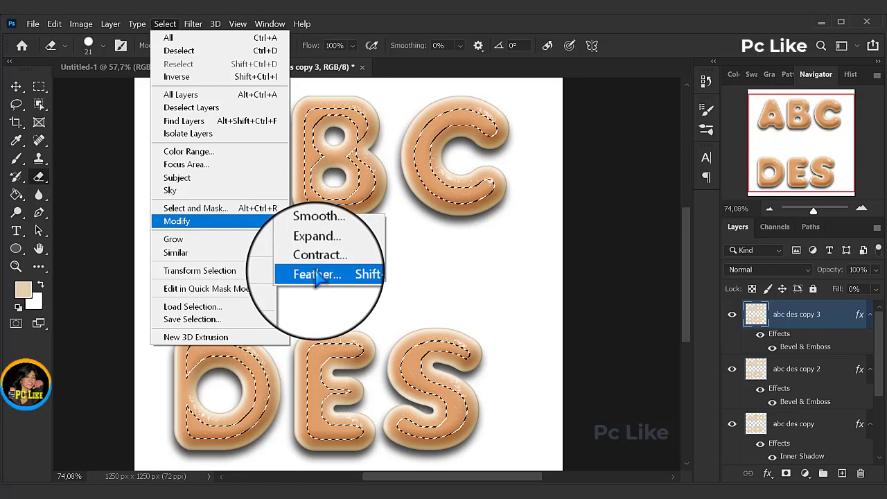
left_click(315, 274)
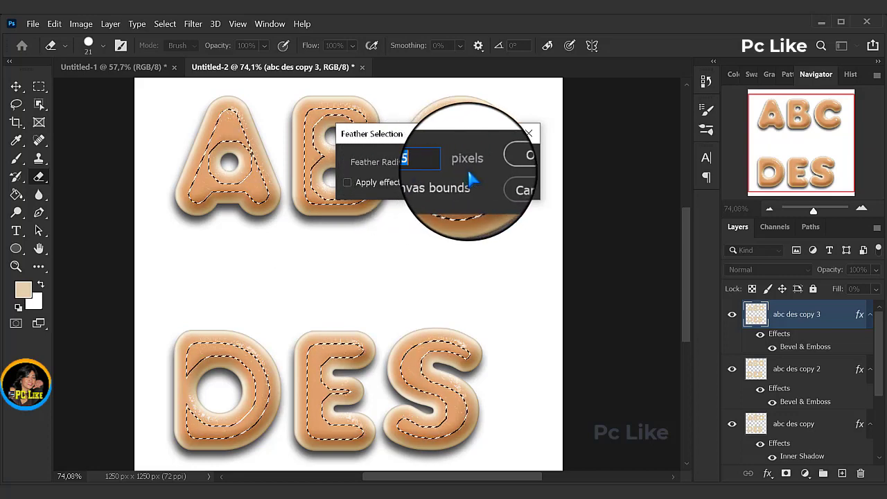
left_click(511, 170)
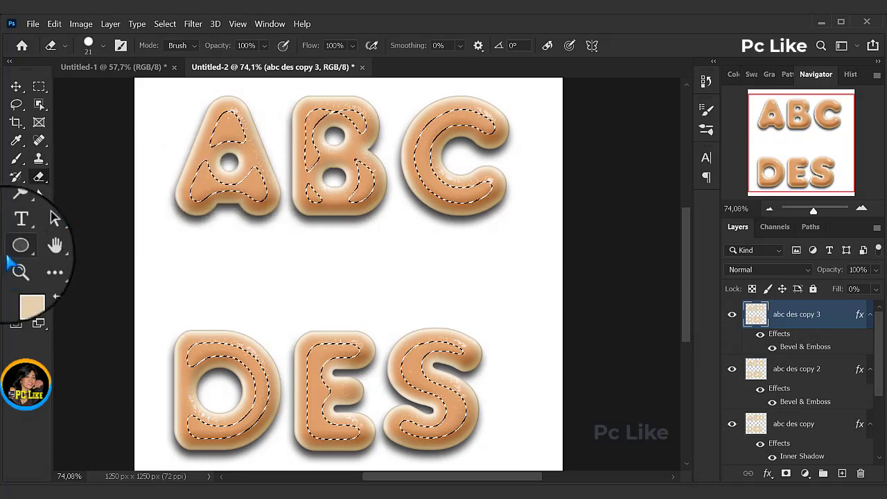
Step: Set the foreground color to brown 994b0d and activate the Paint Bucket Tool
left_click(30, 291)
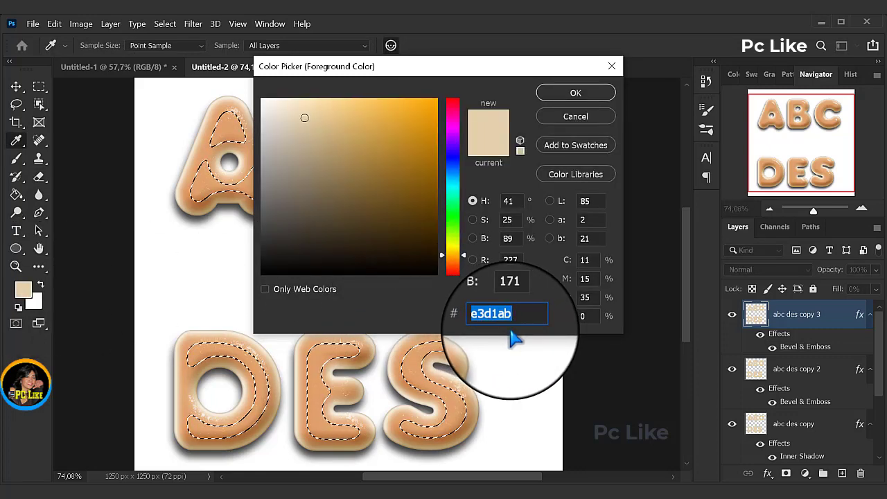
type("994b0d")
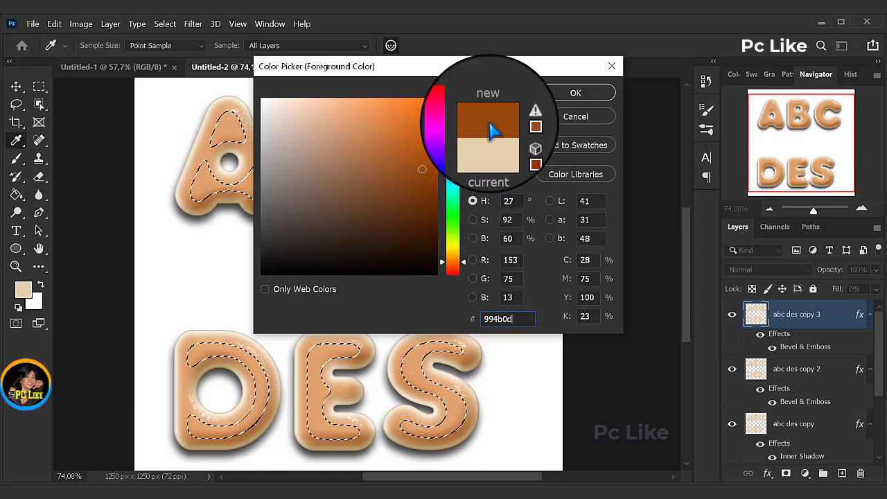
left_click(575, 93)
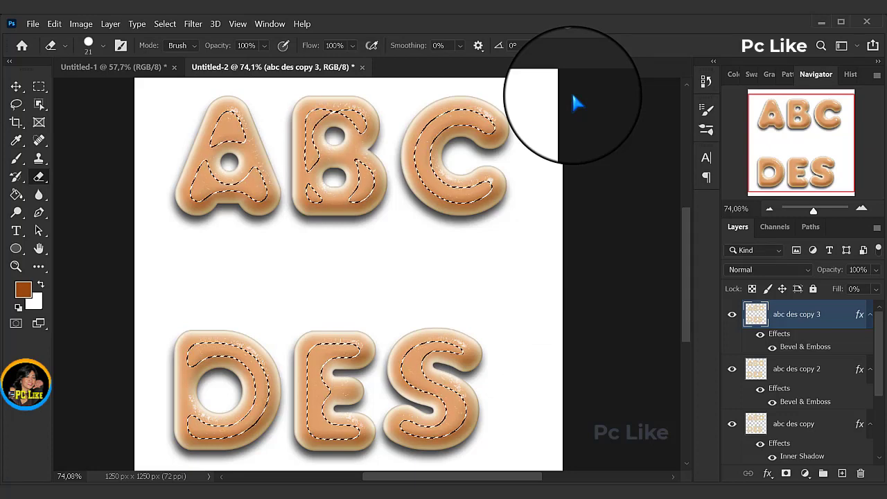
left_click(16, 194)
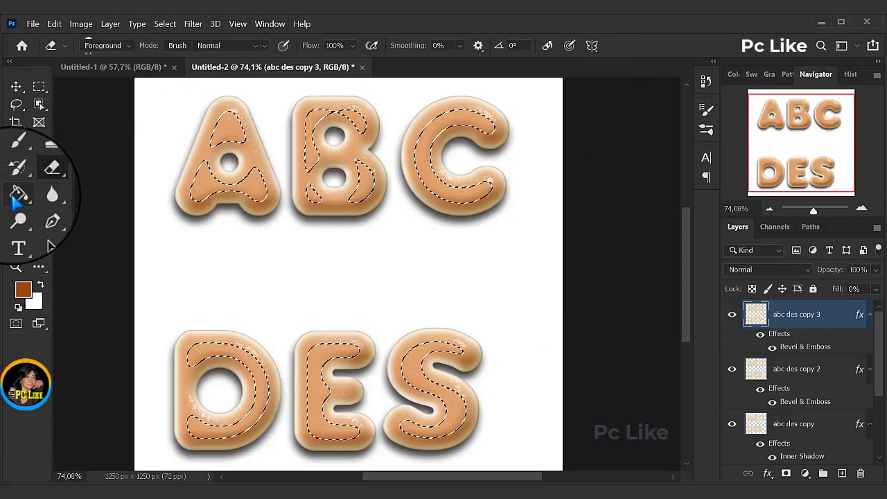
right_click(14, 196)
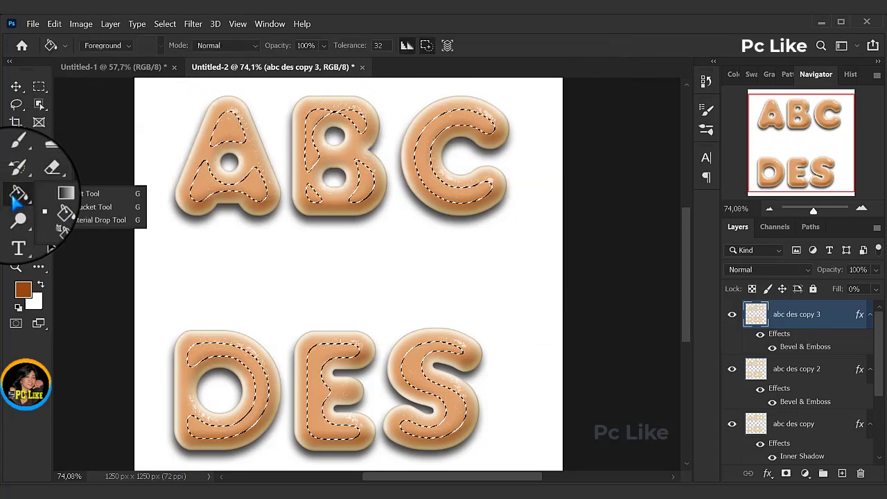
left_click(83, 207)
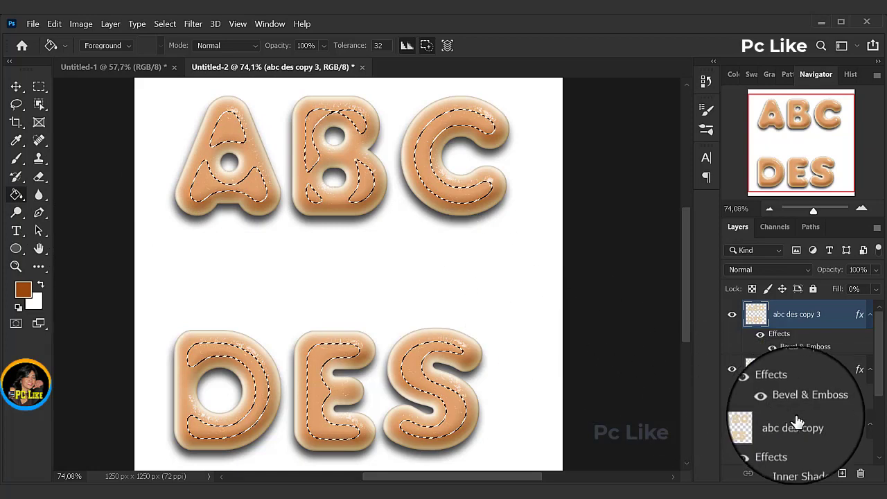
Step: Create a new layer named Brown above abc des copy 3 and fill the feathered selection with the foreground color
left_click(841, 472)
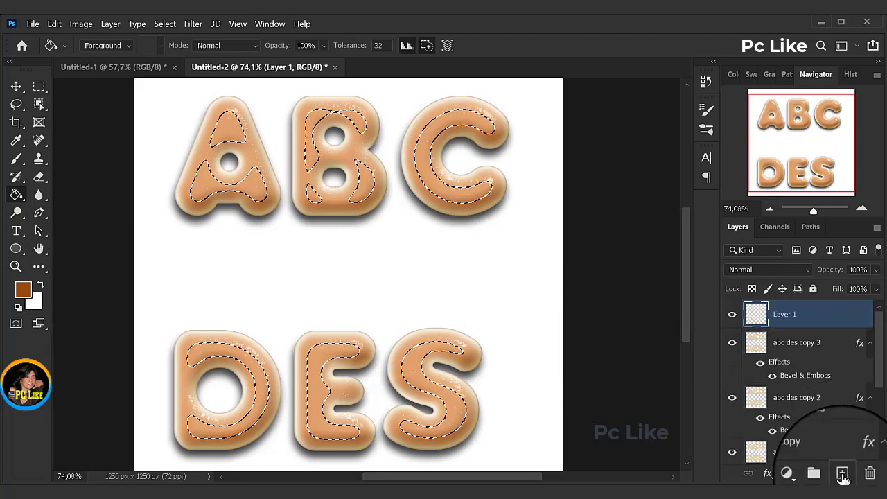
double_click(785, 317)
type("Brown")
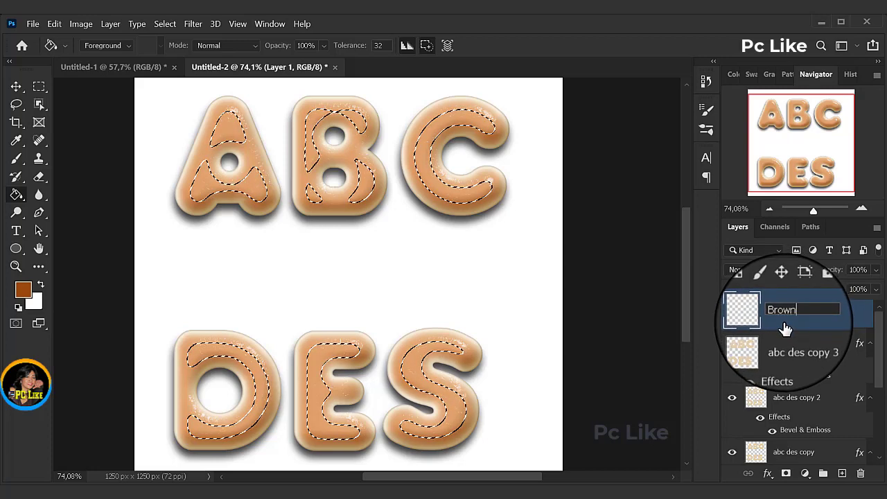
key("Return")
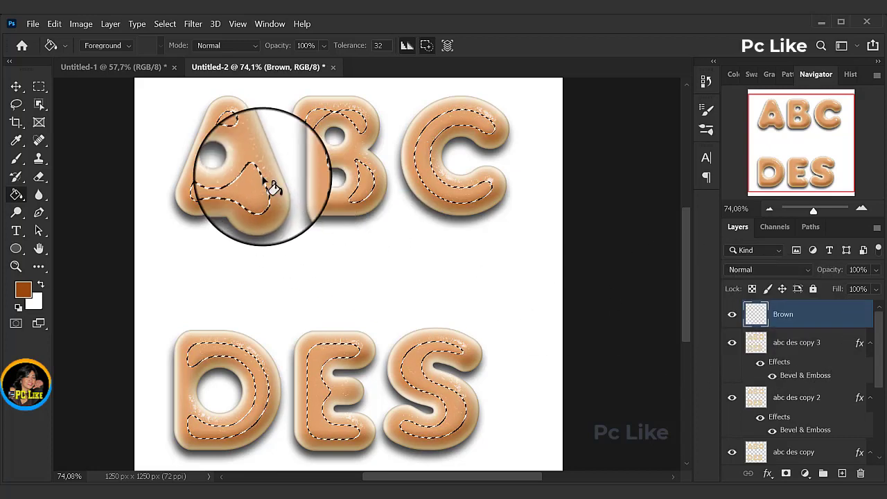
left_click(230, 133)
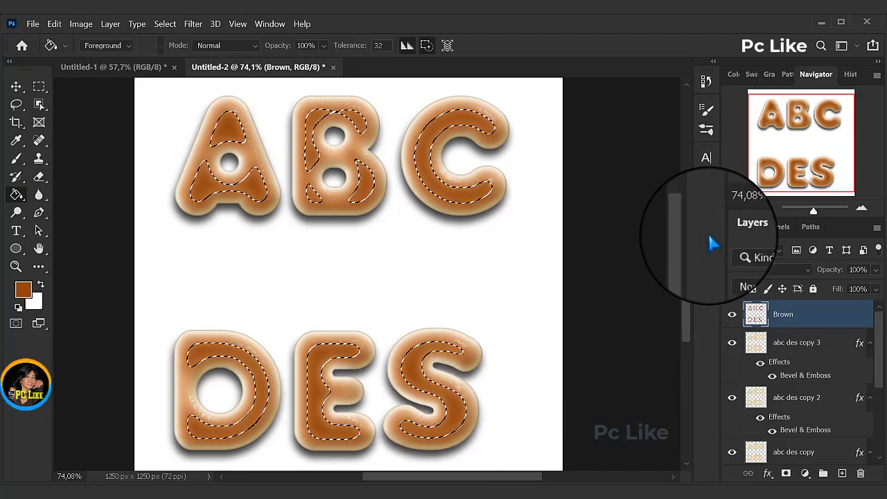
Step: Add a new layer named Texture above Brown and load the letter outlines of abc des copy 3 as a selection
left_click_drag(813, 212, 816, 210)
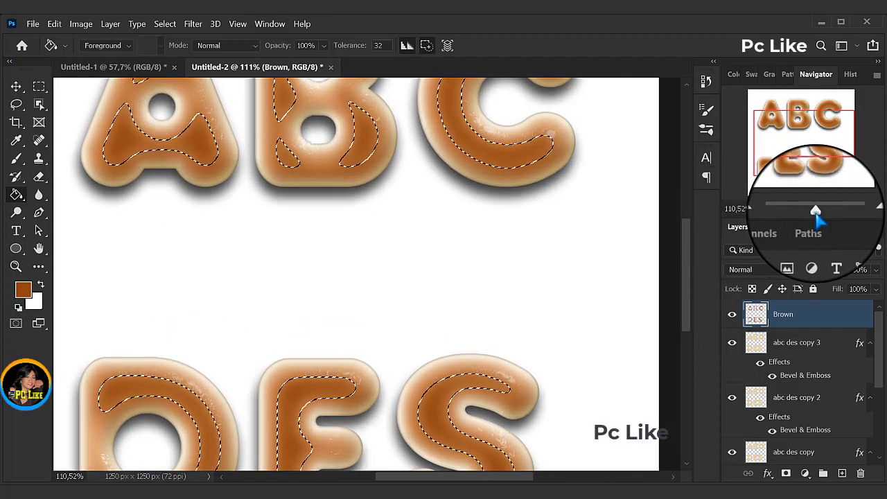
left_click_drag(690, 243, 682, 201)
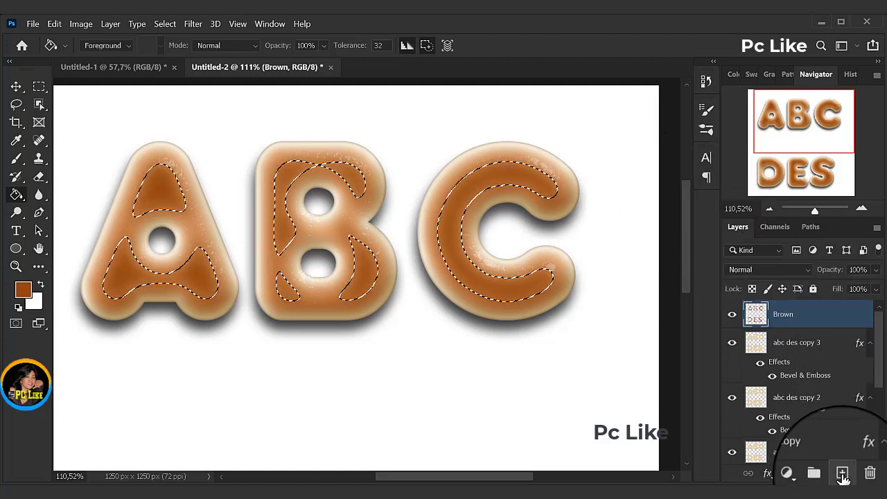
left_click(842, 474)
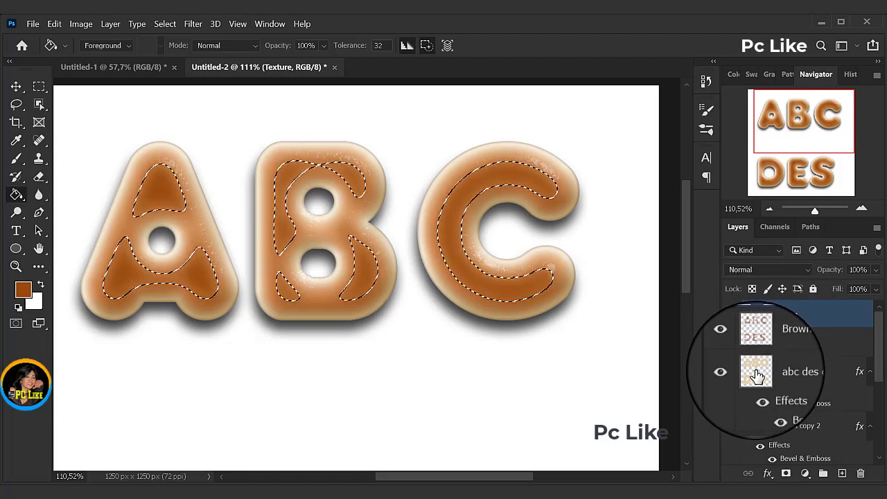
key("ctrl")
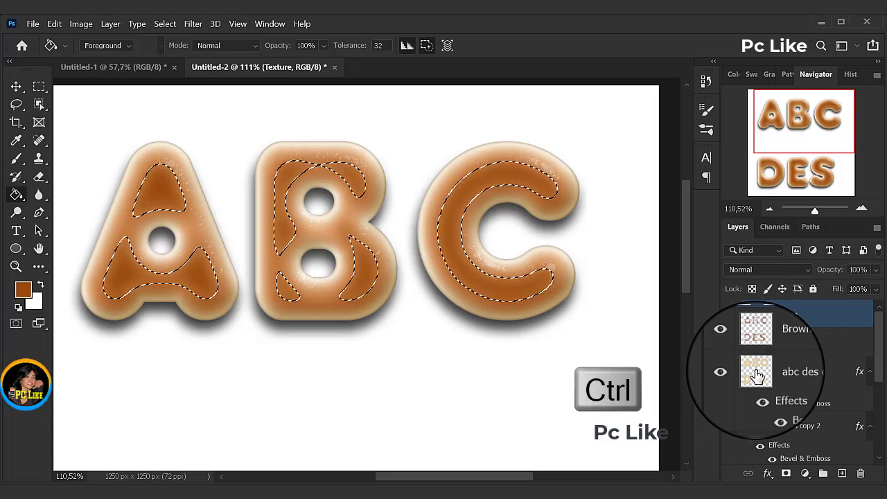
left_click(757, 374, "ctrl")
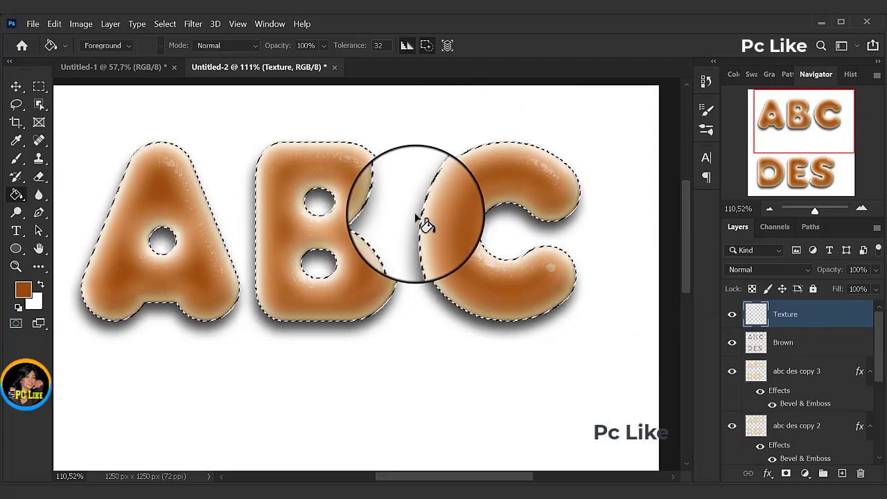
Step: Set the foreground color to e4c8a0 and the background color to 936d2f
left_click(23, 289)
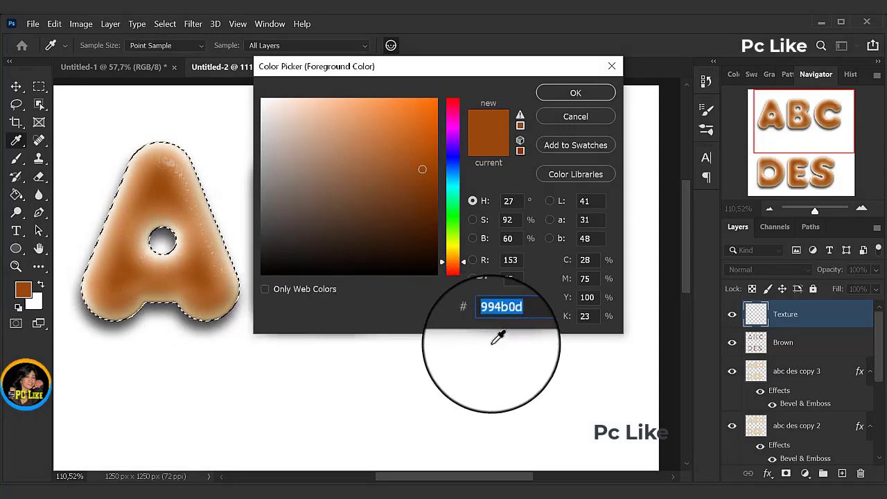
type("e4c8a0")
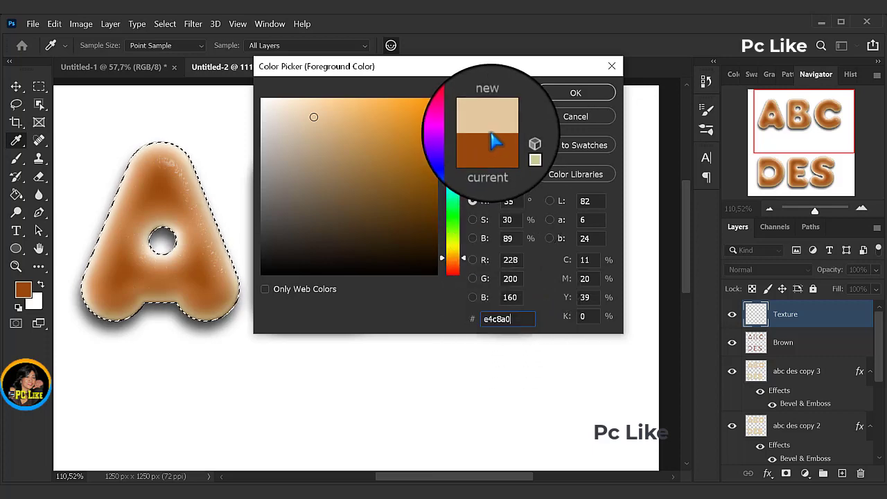
key("g")
left_click(576, 97)
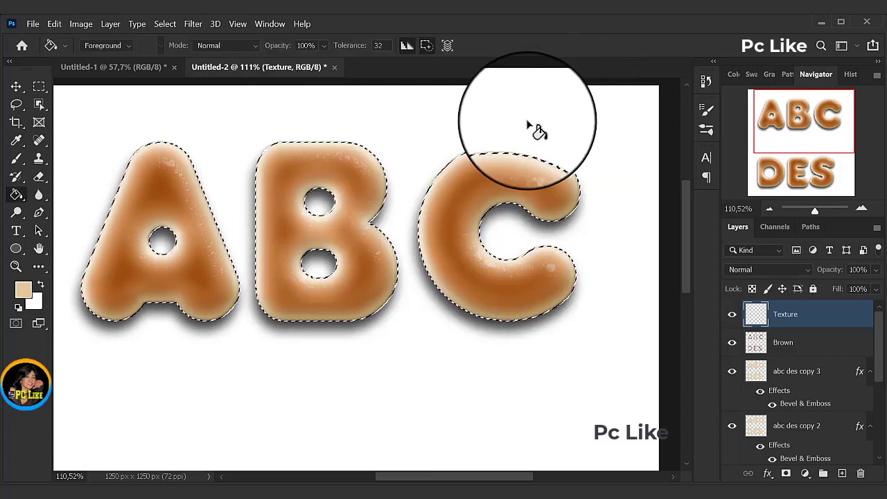
left_click(36, 305)
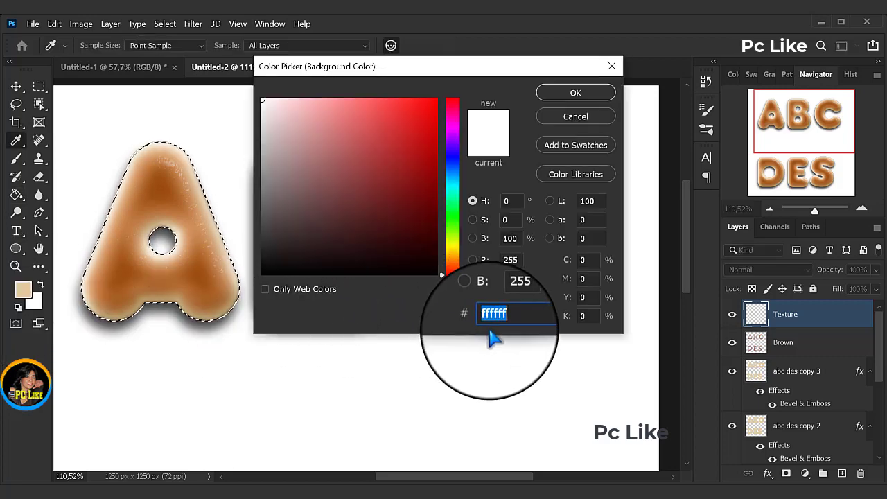
type("936d2f")
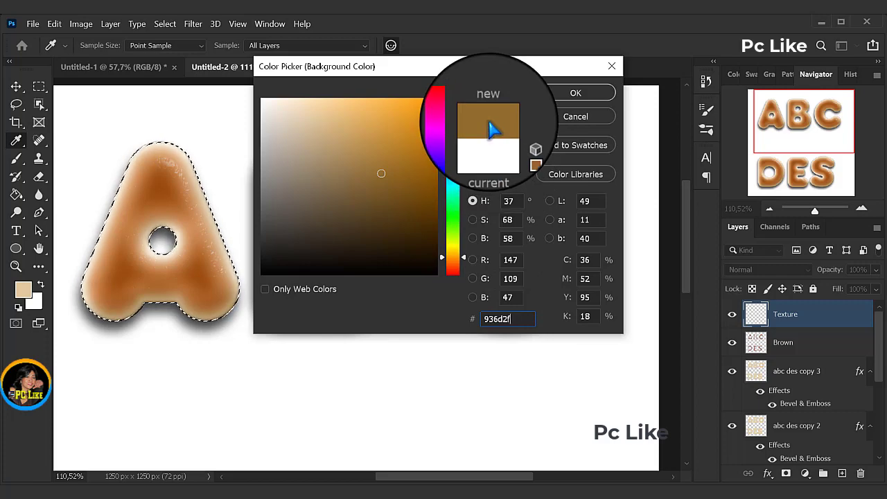
left_click(574, 96)
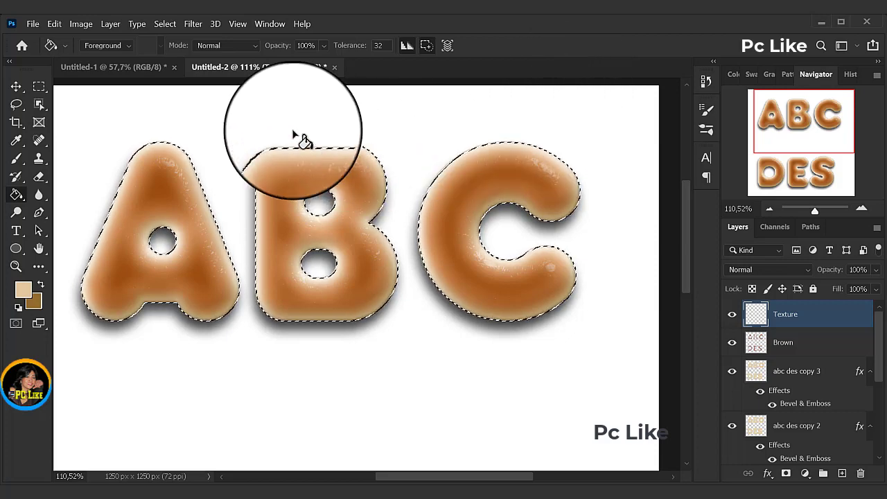
Step: Render Clouds inside the letter selection on the Texture layer, then deselect
left_click(193, 24)
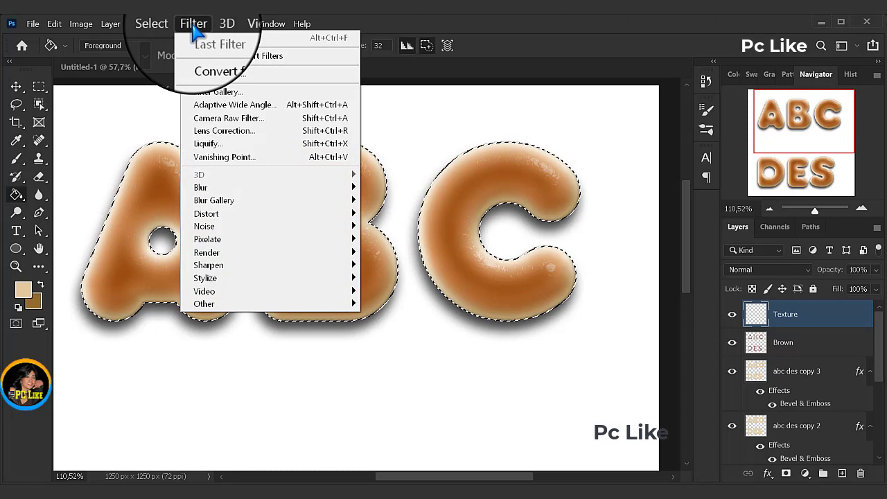
mouse_move(212, 255)
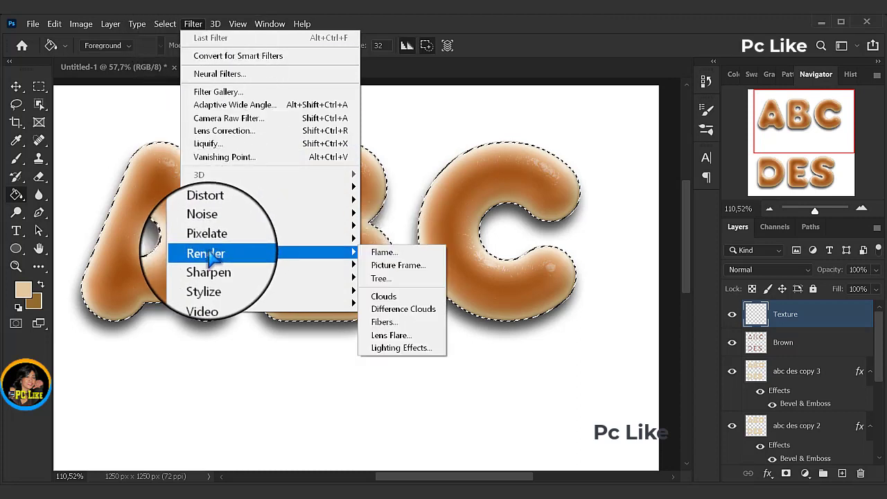
left_click(388, 305)
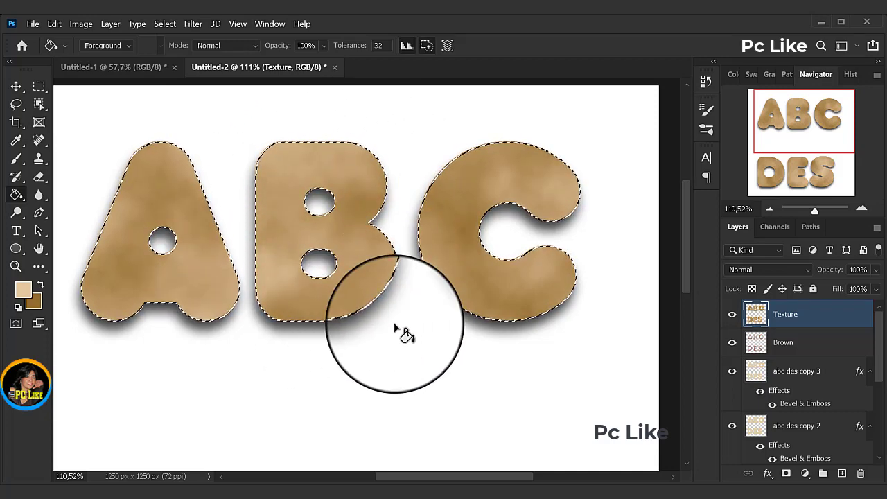
left_click(169, 29)
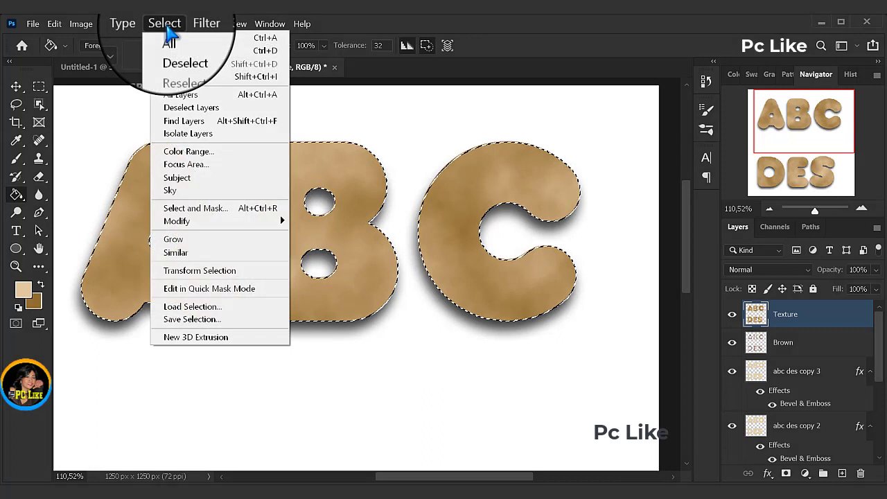
left_click(172, 57)
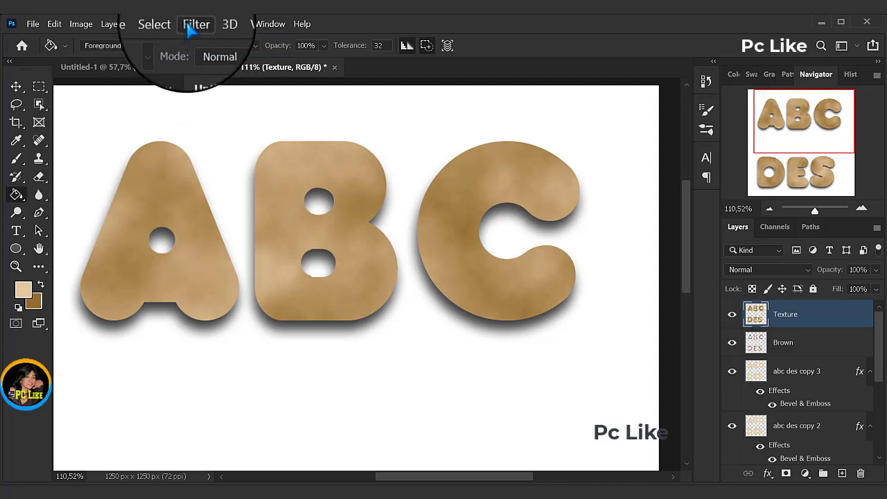
Step: Apply the Bas Relief filter to the Texture layer with Detail 13, Smoothness 3 and Light from Bottom Right
left_click(190, 27)
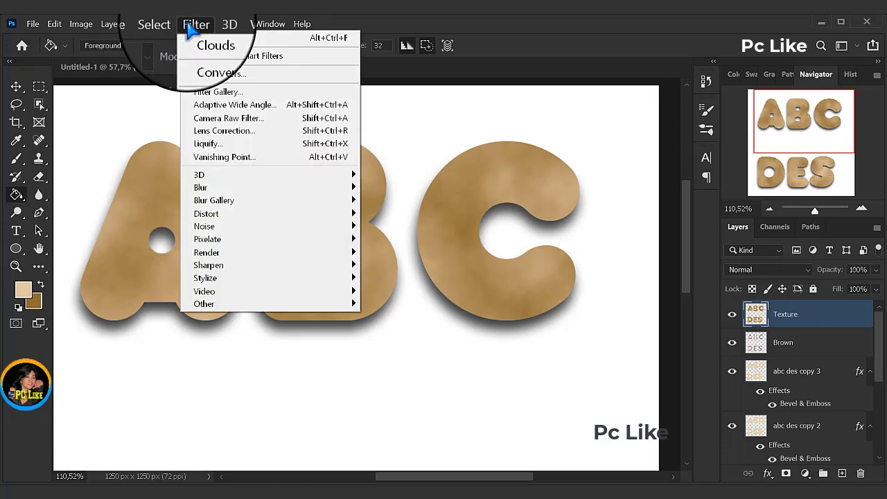
left_click(216, 95)
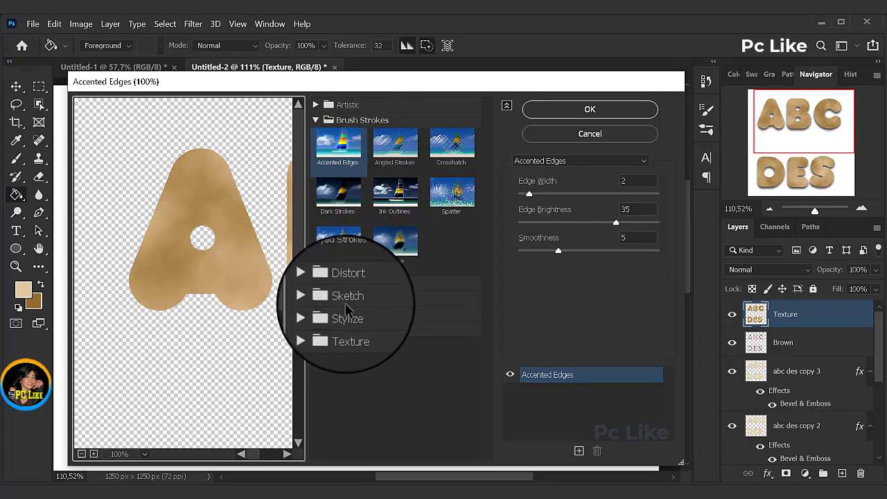
left_click(346, 303)
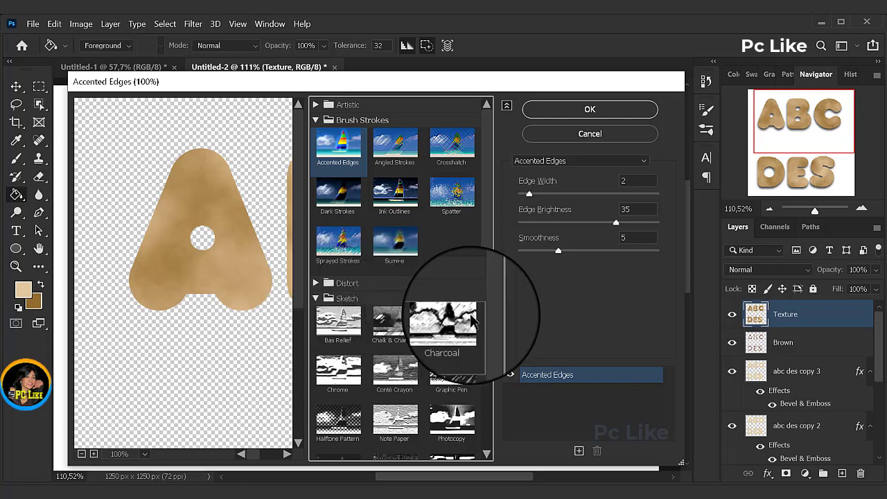
left_click_drag(487, 334, 495, 410)
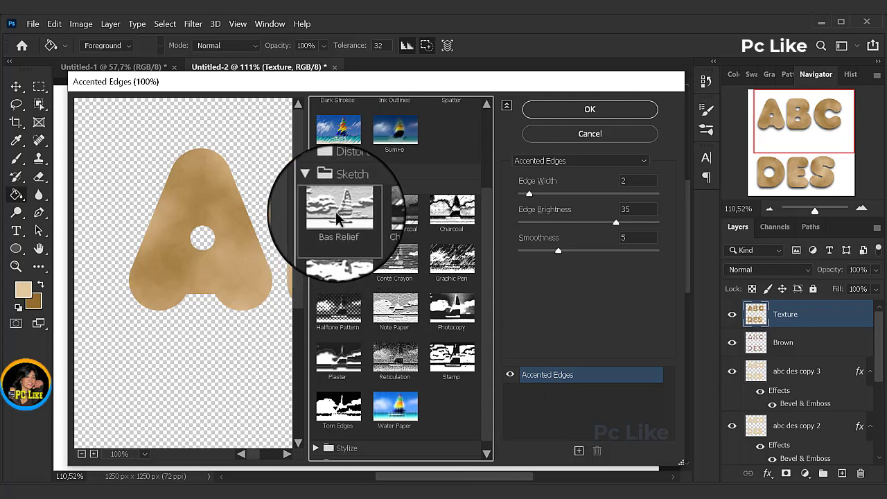
left_click(335, 211)
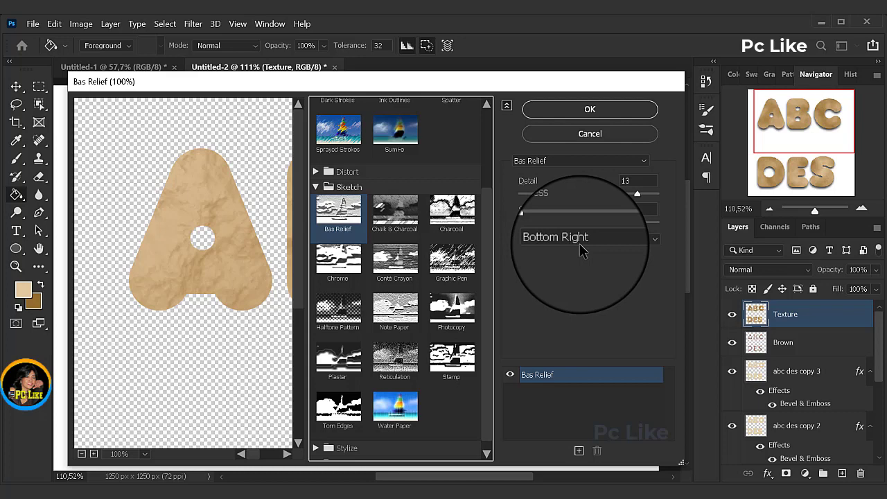
left_click(590, 109)
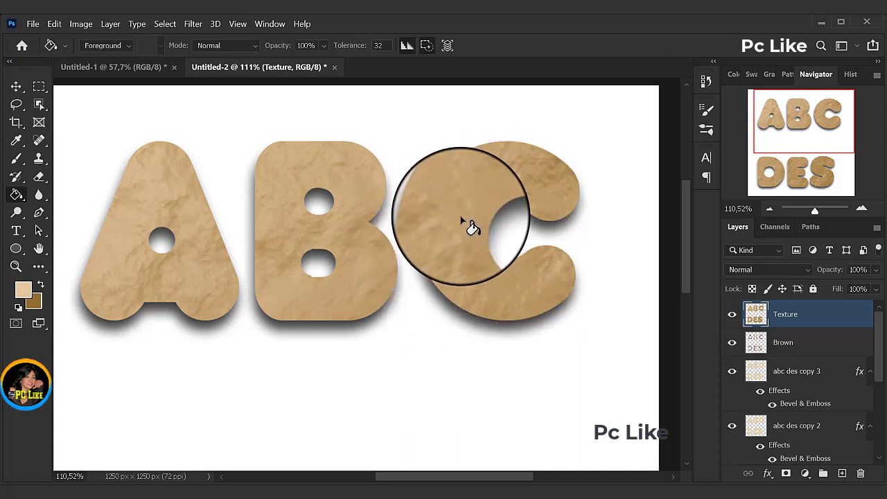
Step: Apply Accented Edges to the Texture layer with Edge Width 2, Edge Brightness 35 and Smoothness 5, and set its blend mode to Soft Light
left_click(193, 23)
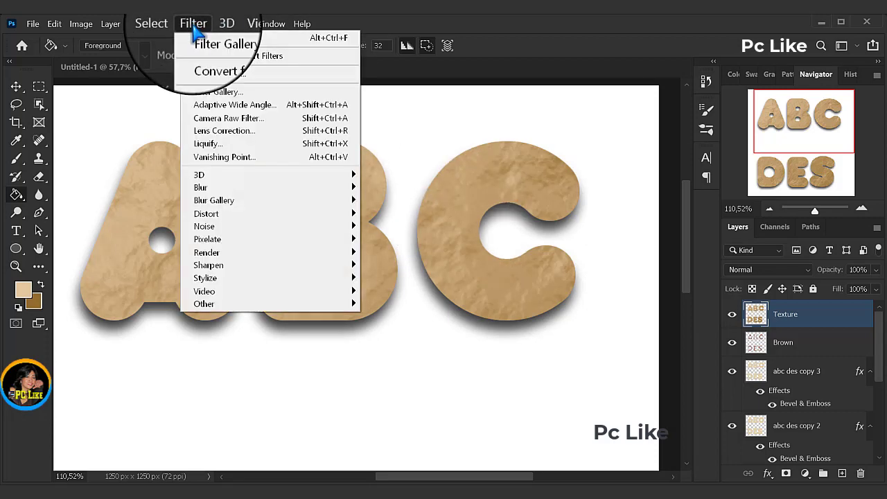
left_click(212, 92)
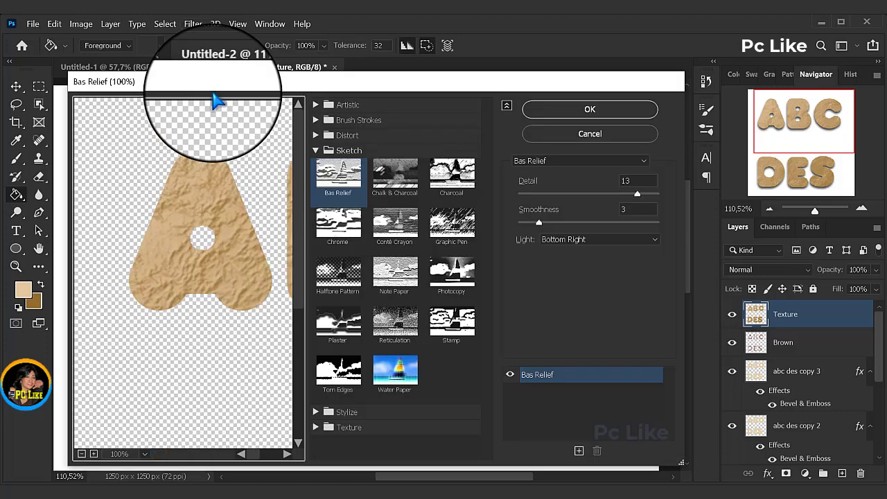
left_click(361, 129)
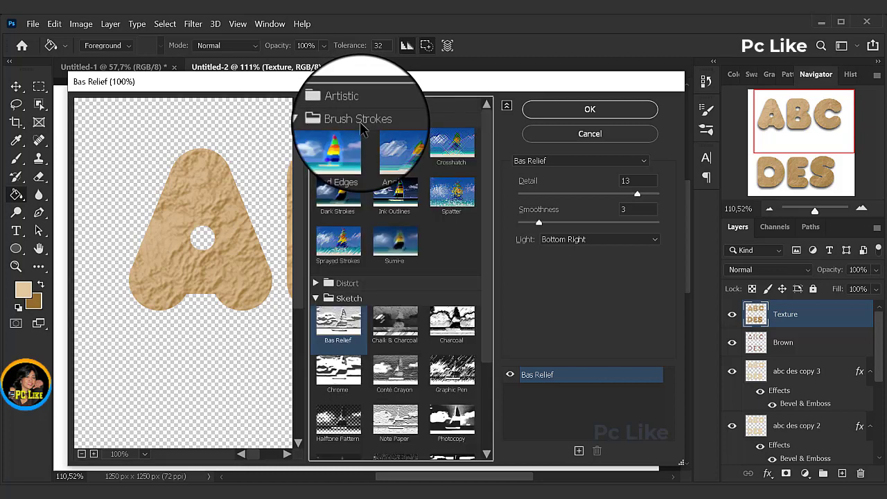
left_click(338, 146)
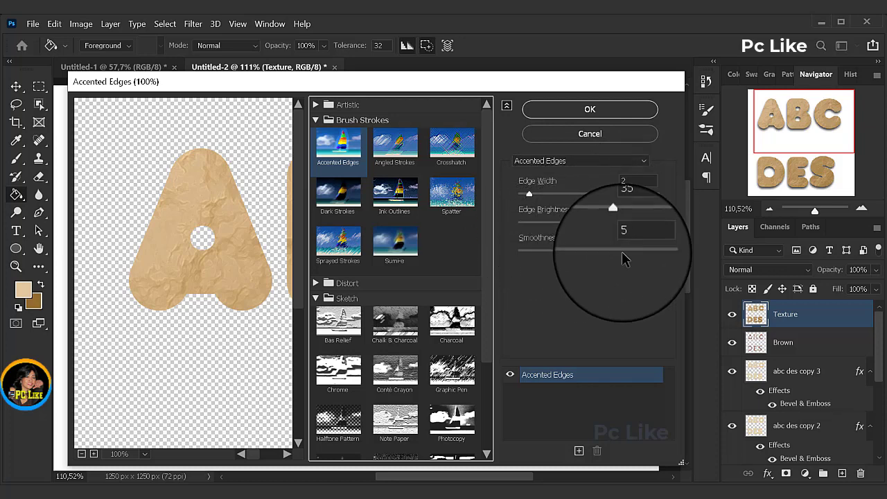
left_click(589, 110)
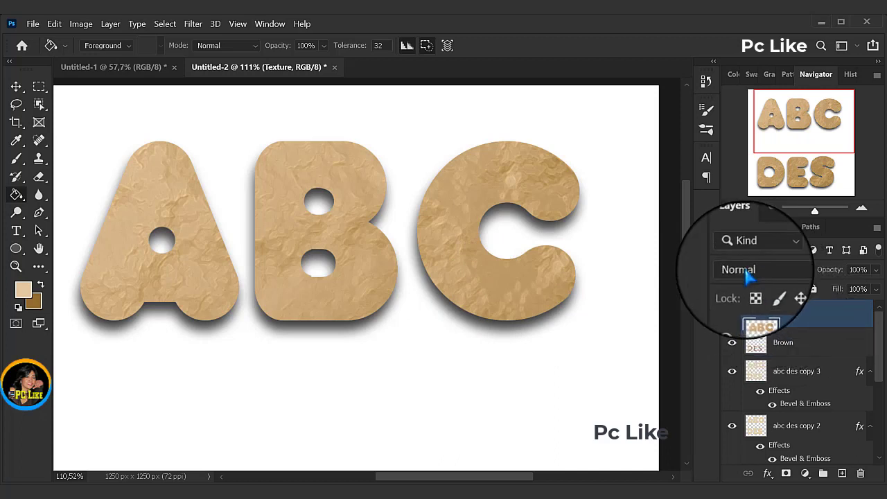
left_click(806, 272)
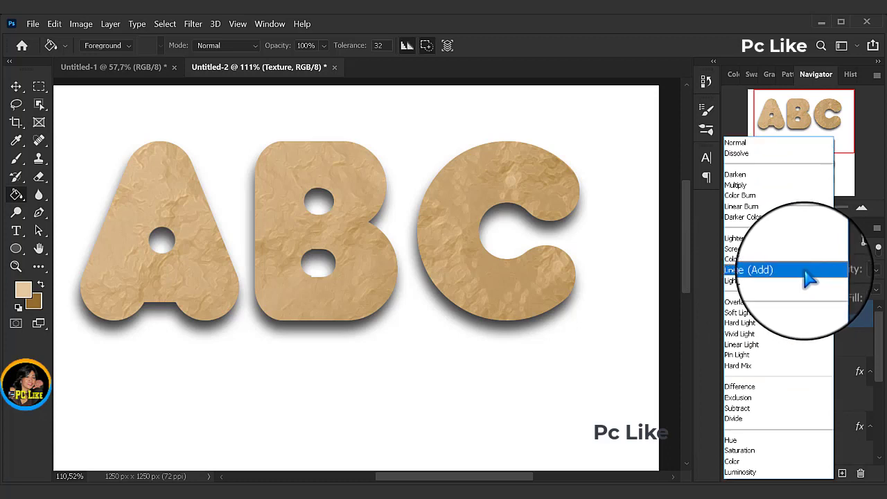
left_click(739, 314)
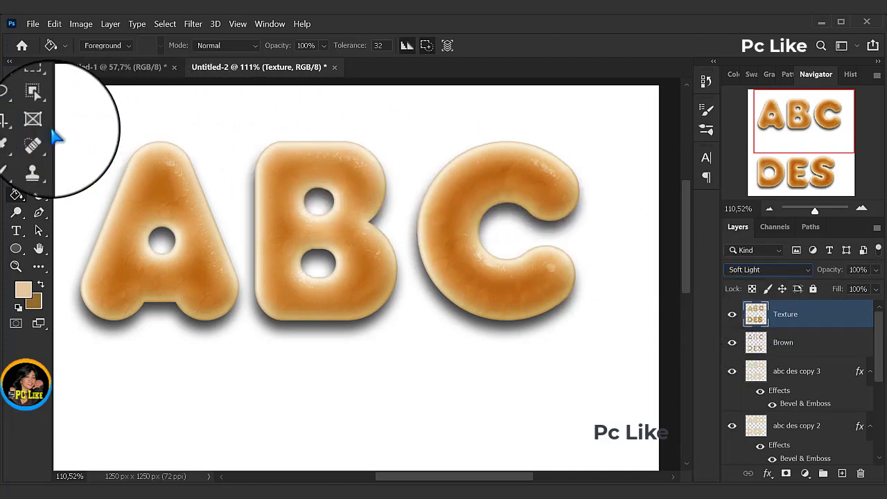
Step: Set up the Brush tool with a Soft Round tip at 100 px size, 15% hardness and 50% spacing
left_click(22, 159)
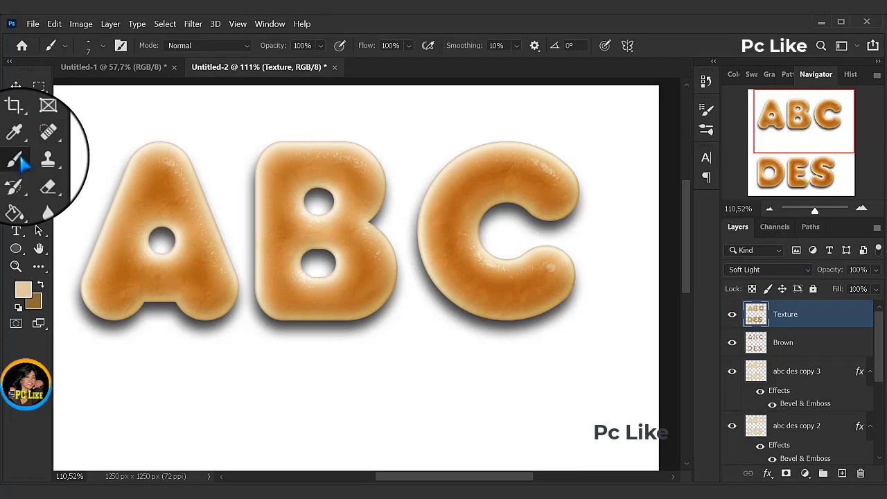
left_click(102, 45)
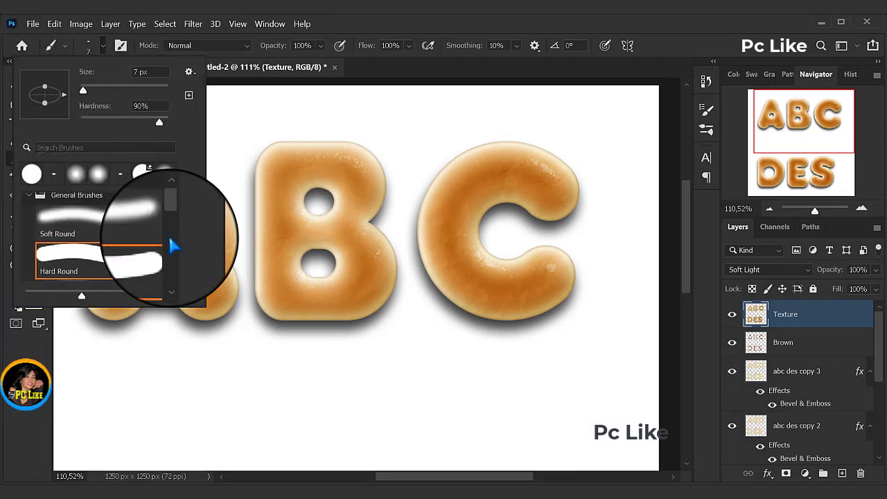
left_click(71, 226)
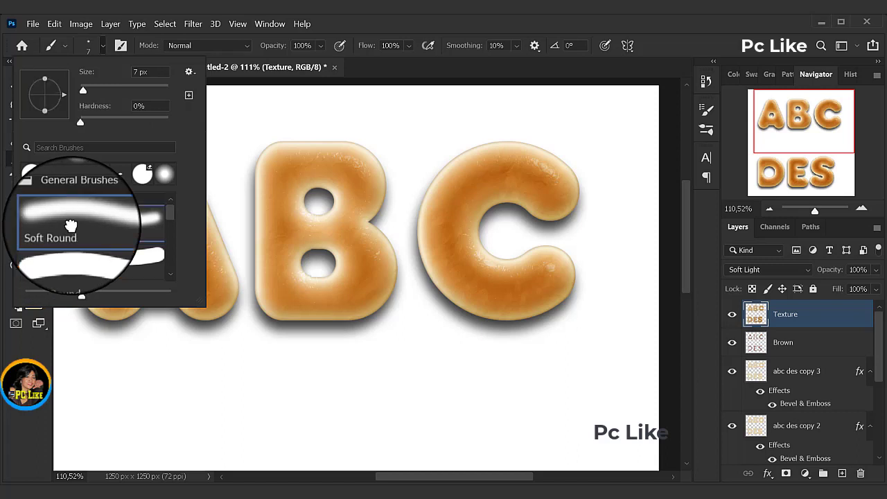
left_click(121, 46)
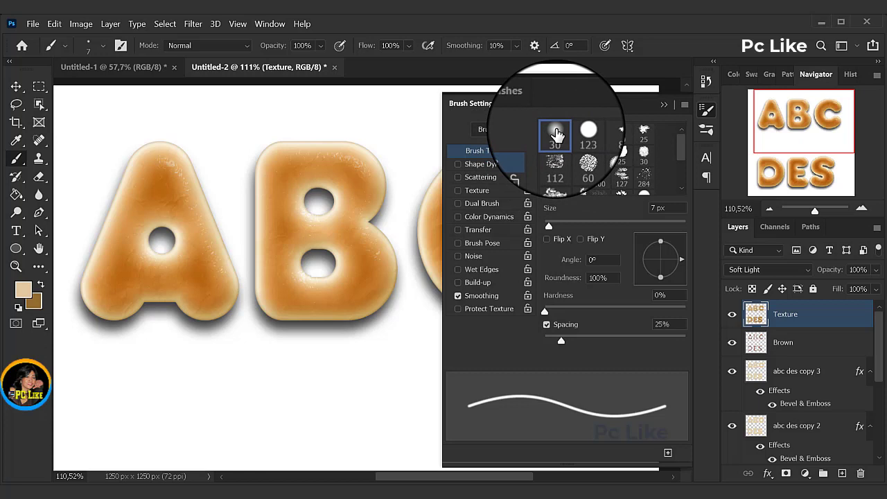
double_click(654, 207)
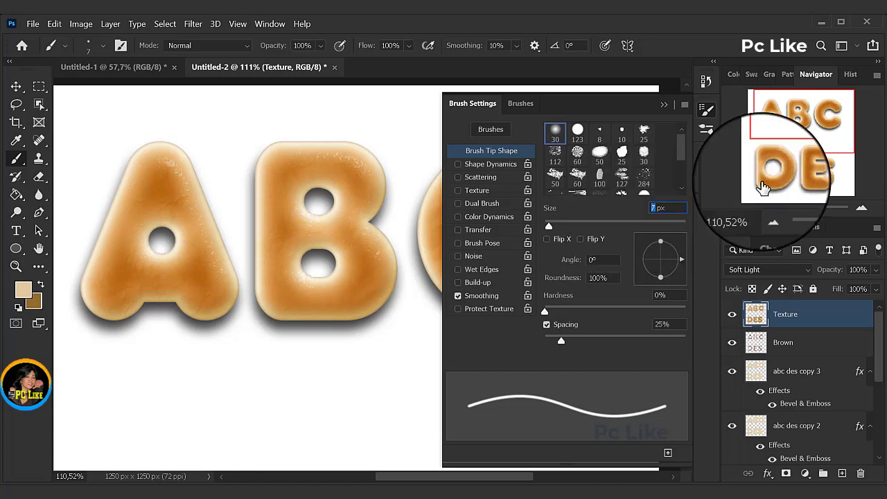
type("1")
type("100")
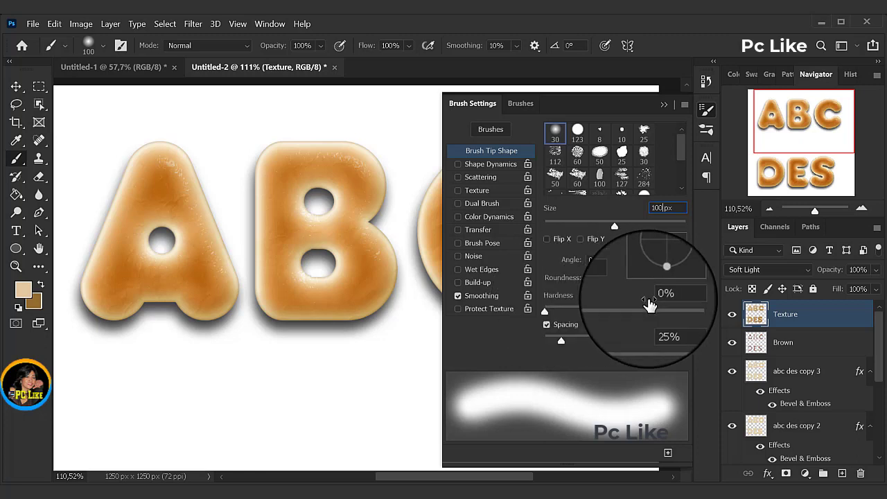
left_click(660, 294)
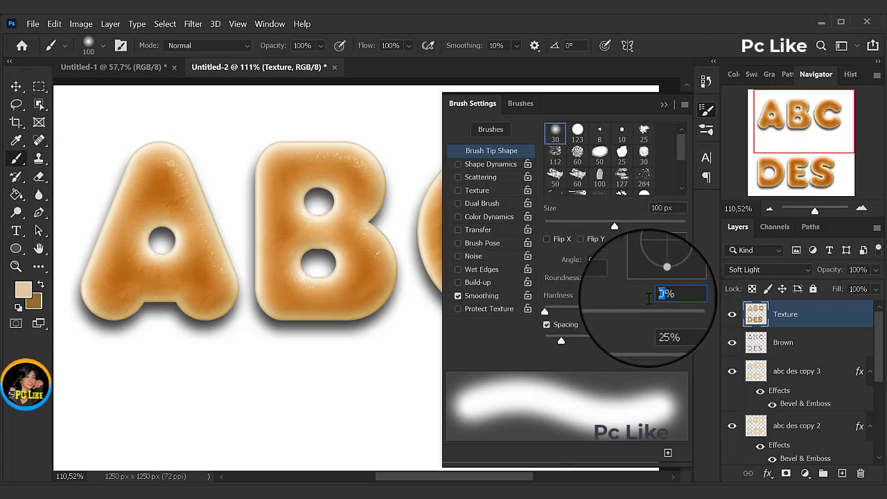
type("15")
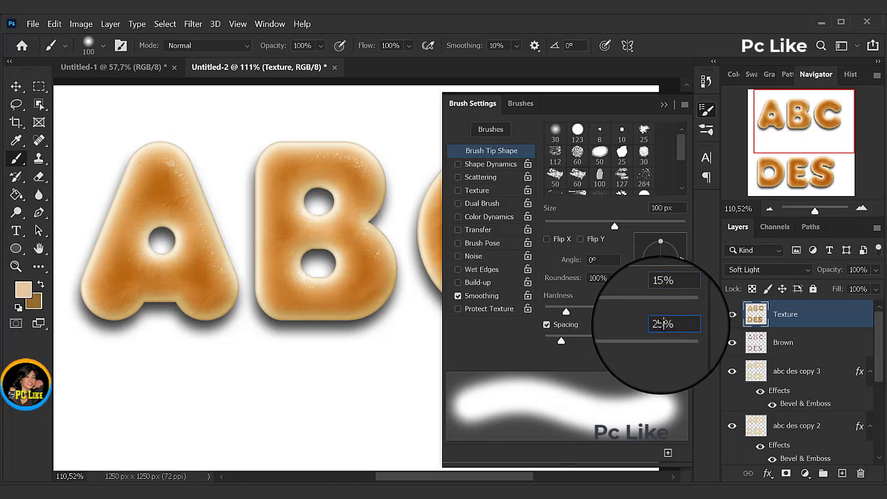
double_click(661, 325)
type("50")
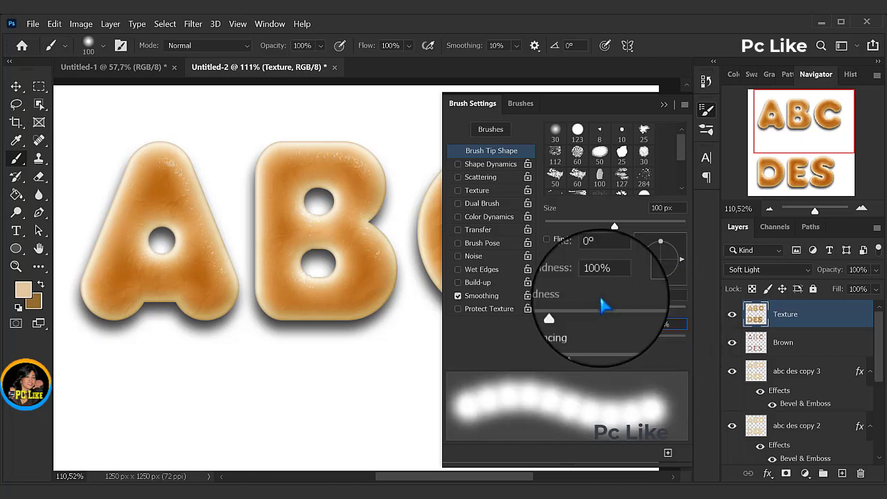
Step: Enable Shape Dynamics for the brush with 50% Size Jitter controlled by Pen Pressure
left_click(495, 167)
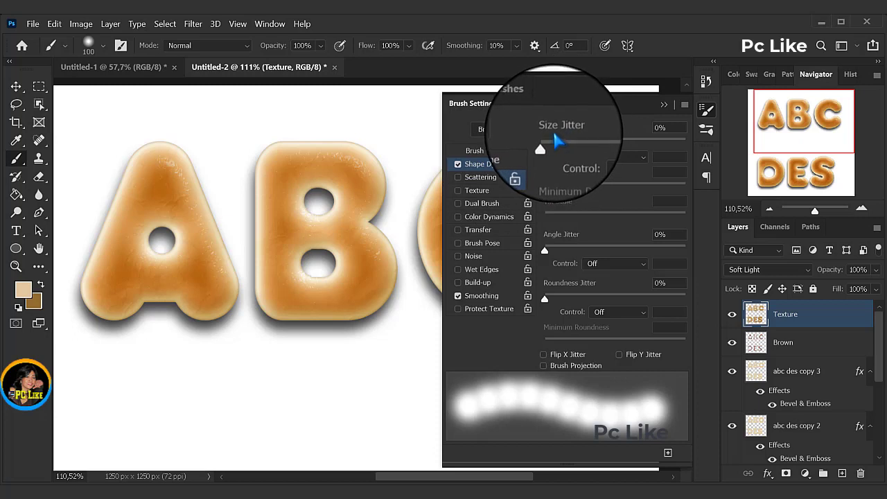
double_click(658, 127)
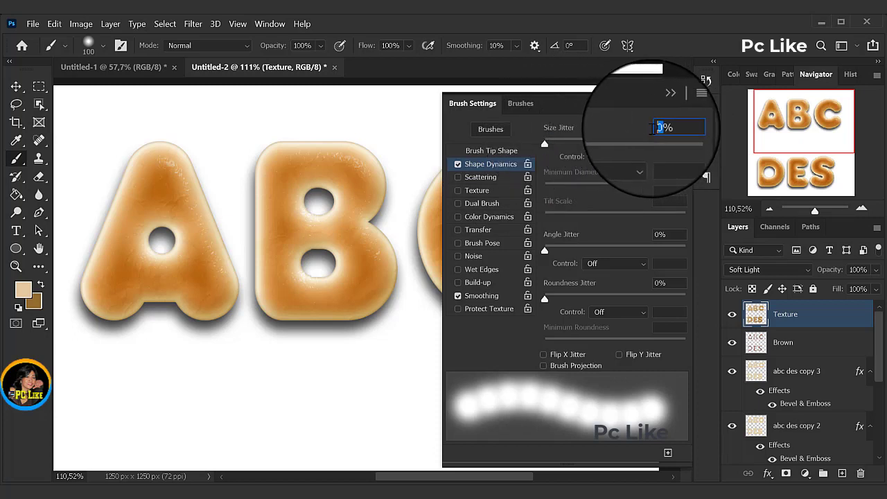
type("5")
key("Return")
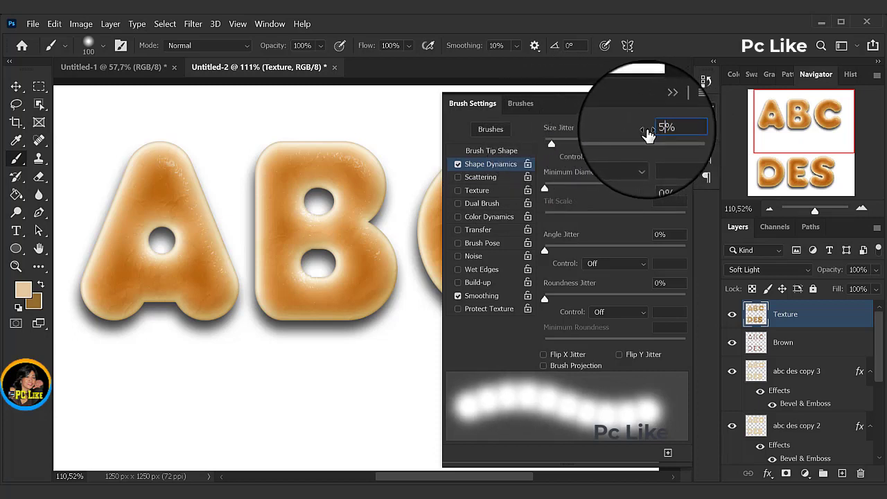
type("0")
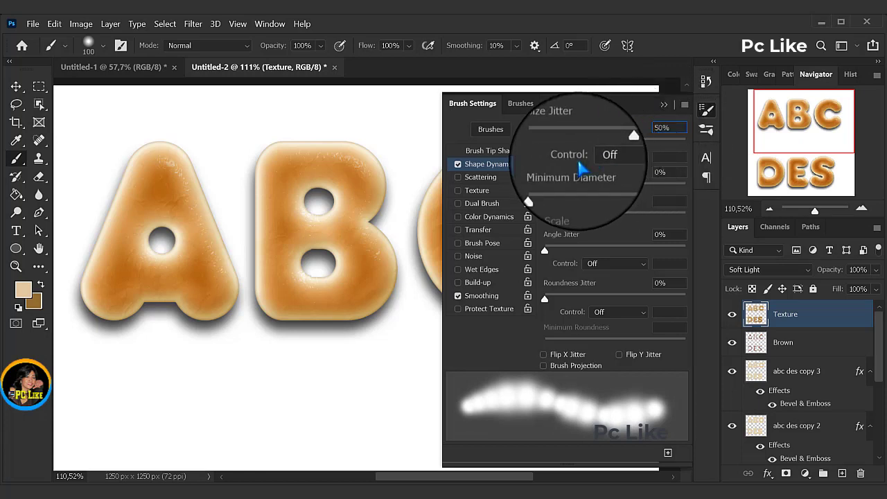
left_click(641, 159)
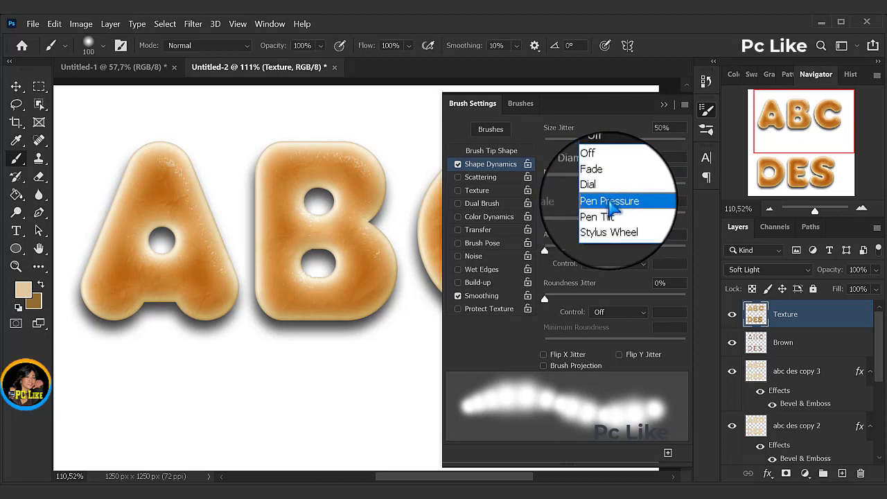
left_click(614, 208)
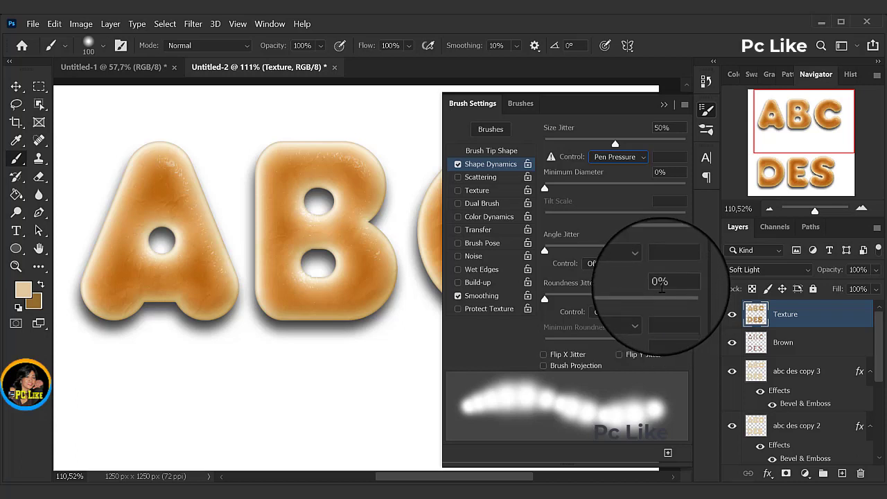
left_click(663, 113)
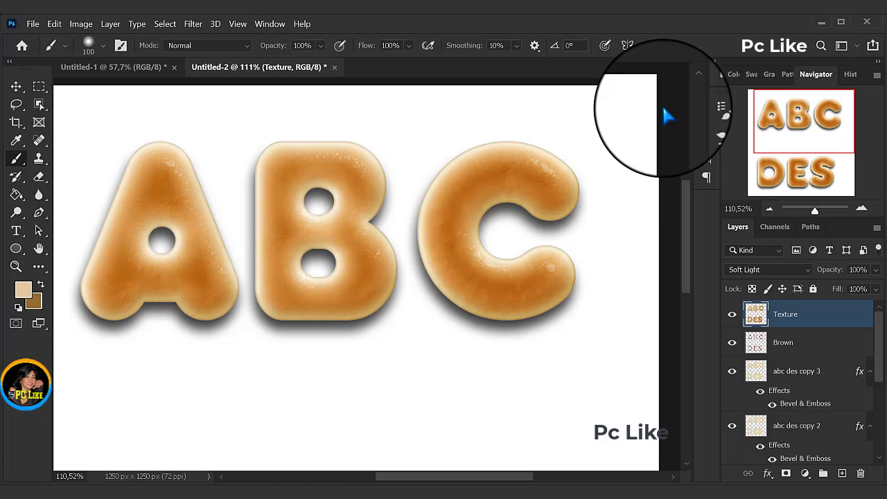
Step: Add a new layer above Texture and name it Color Burn Brush
left_click(842, 474)
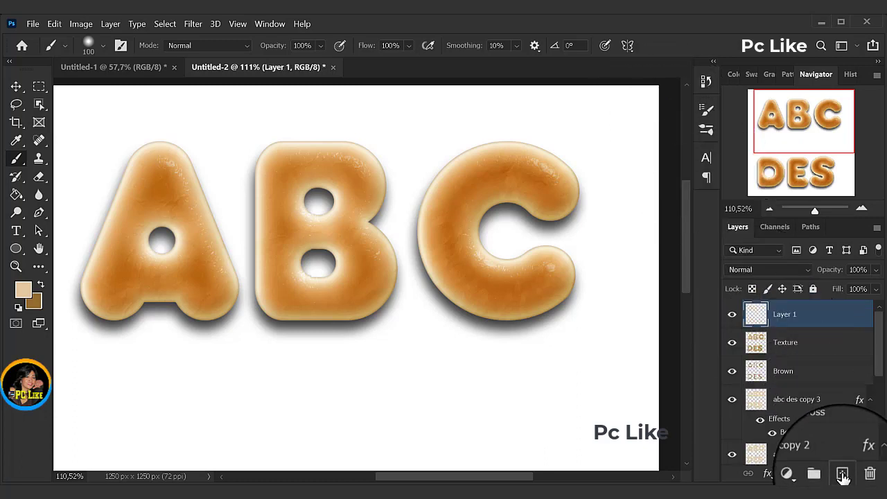
double_click(782, 316)
type("Color Burn Brush")
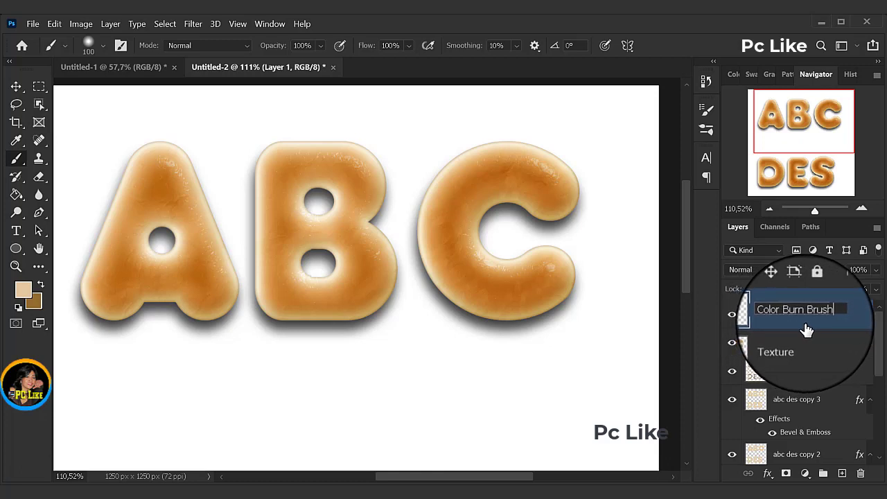
key("Return")
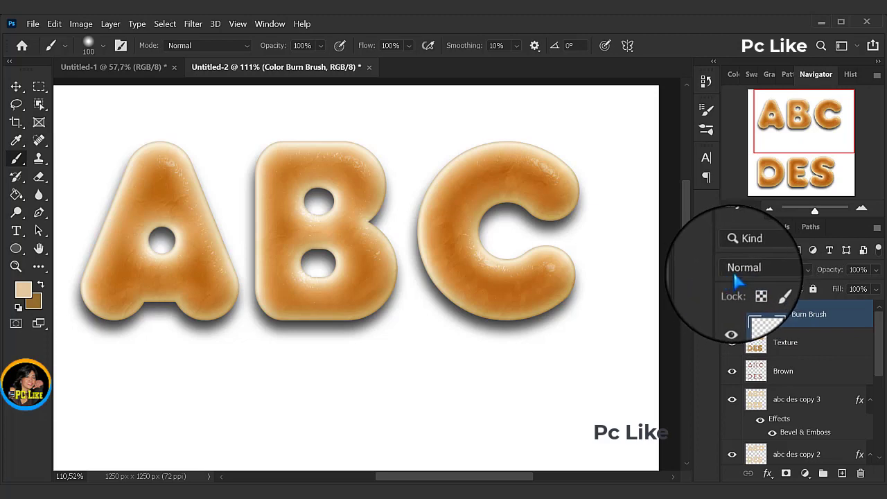
Step: Set the Color Burn Brush layer's blend mode to Color Burn and its opacity to 45%
left_click(808, 272)
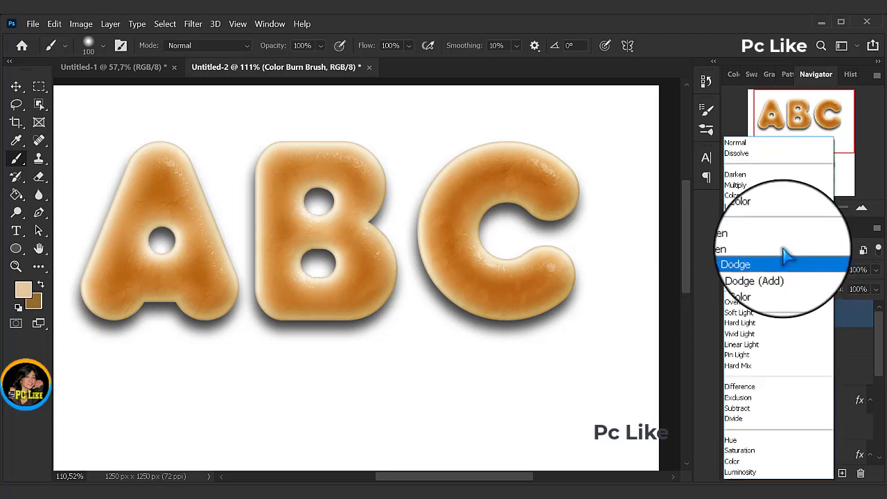
left_click(738, 200)
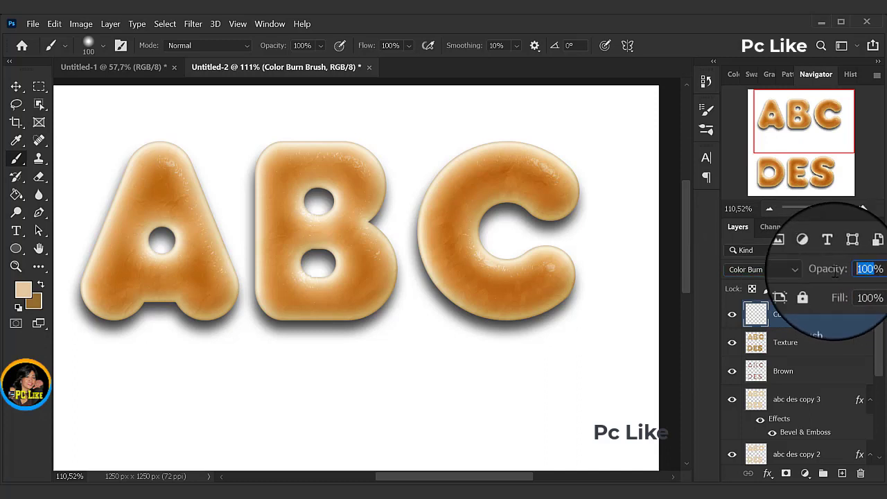
left_click(858, 270)
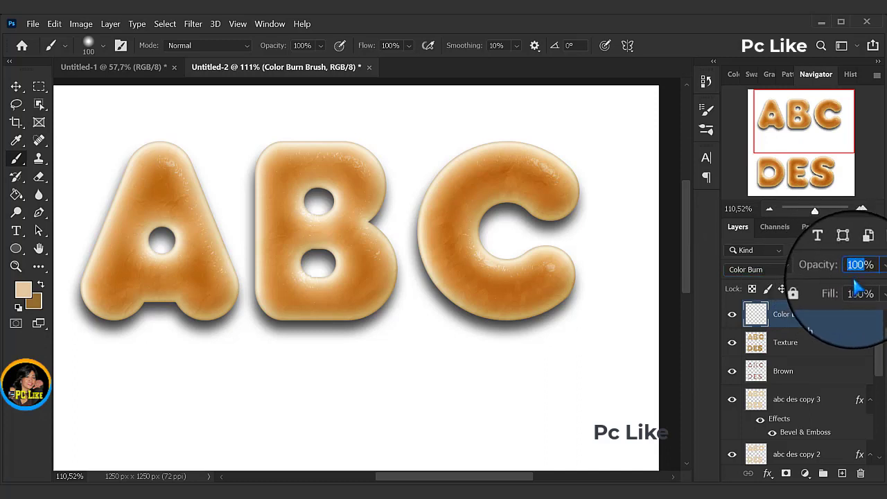
type("45")
Step: Set the foreground color to #cac2b7 and brush over the ABC and DES letters on the Color Burn Brush layer
left_click(24, 291)
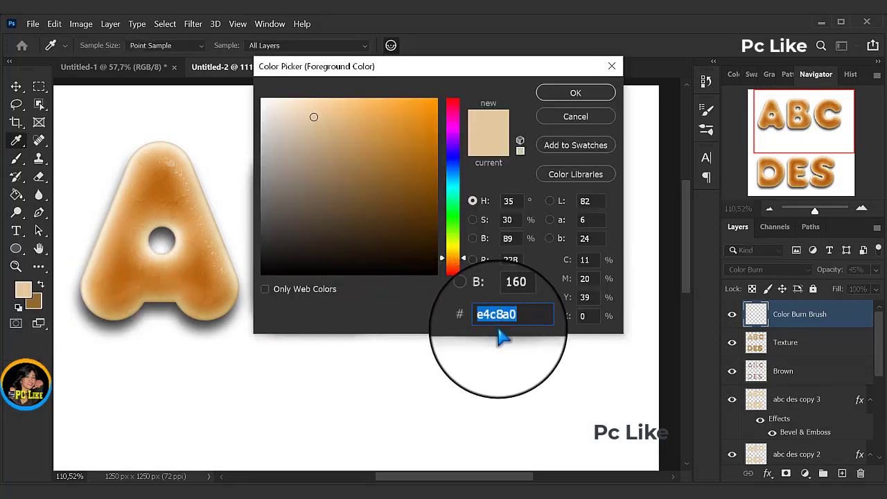
type("cac2b7")
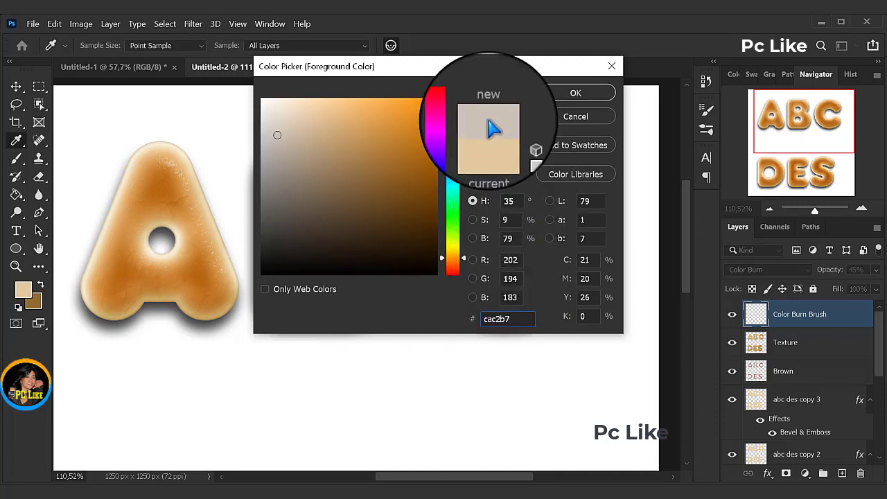
left_click(575, 94)
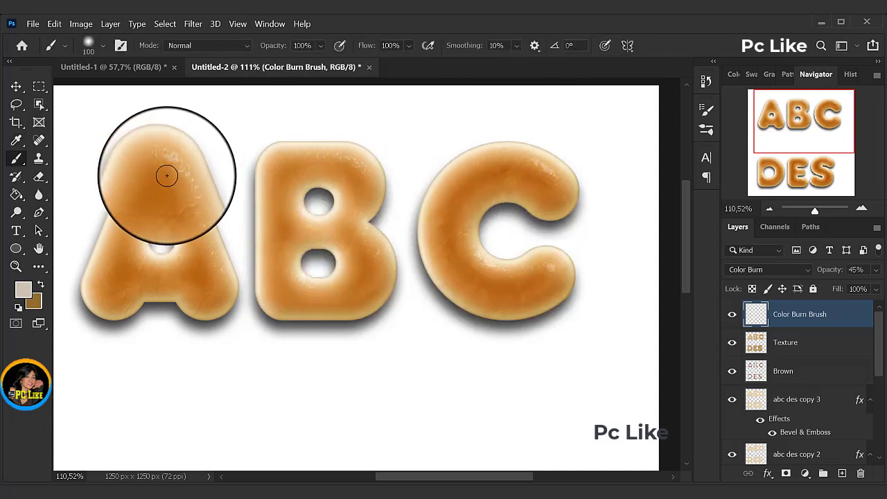
mouse_move(167, 176)
left_mouse_down()
mouse_move(182, 196)
mouse_move(168, 182)
mouse_move(149, 206)
mouse_move(153, 180)
mouse_move(120, 237)
mouse_move(110, 284)
mouse_move(157, 273)
mouse_move(202, 291)
mouse_move(199, 255)
mouse_move(206, 283)
mouse_move(125, 274)
mouse_move(128, 232)
mouse_move(145, 204)
mouse_move(167, 209)
mouse_move(195, 257)
mouse_move(275, 247)
mouse_move(288, 168)
mouse_move(359, 174)
mouse_move(360, 200)
mouse_move(337, 222)
mouse_move(360, 245)
mouse_move(365, 270)
mouse_move(354, 289)
mouse_move(290, 297)
mouse_move(278, 244)
mouse_move(349, 224)
mouse_move(439, 228)
mouse_move(478, 183)
mouse_move(519, 175)
mouse_move(558, 187)
mouse_move(460, 209)
mouse_move(451, 218)
mouse_move(456, 258)
left_mouse_up()
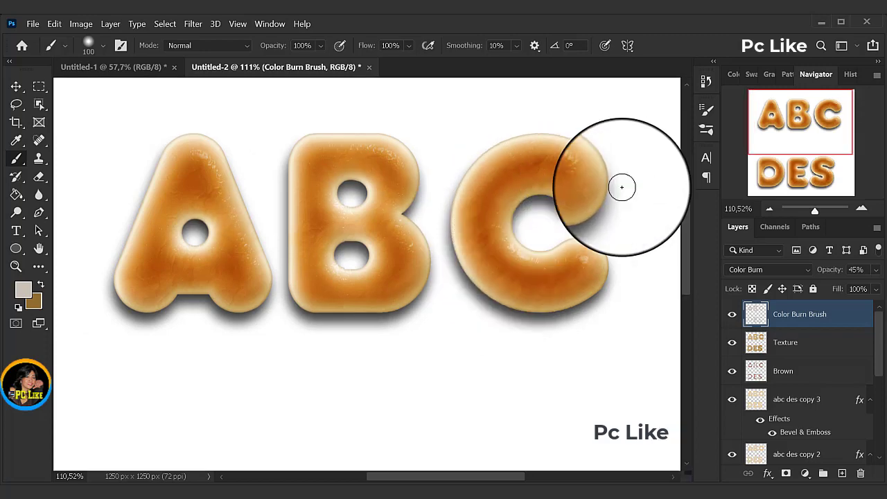
left_click_drag(815, 212, 815, 214)
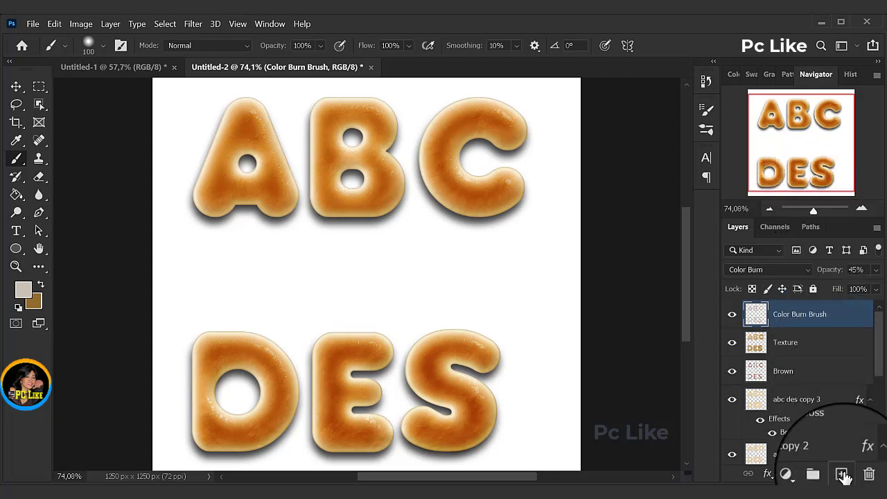
Step: Add a new layer above Color Burn Brush, name it Outer Shadow and set its blend mode to Multiply
left_click(841, 474)
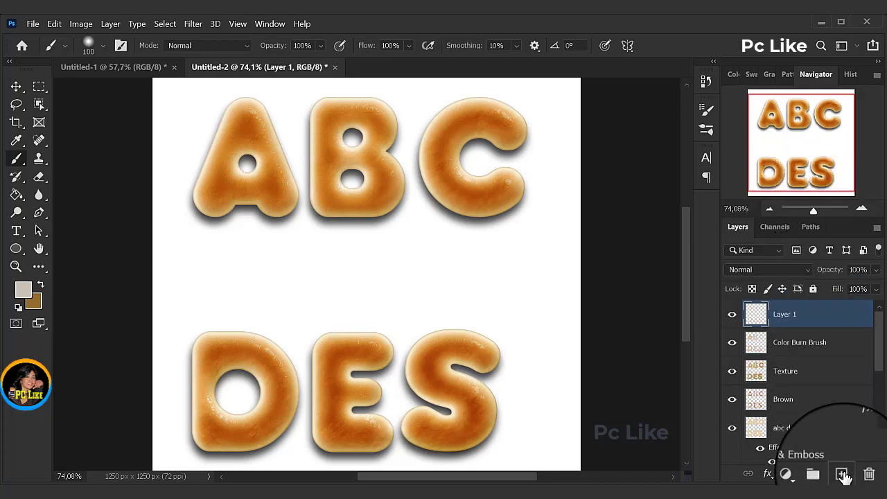
double_click(784, 314)
type("Outer Shadow")
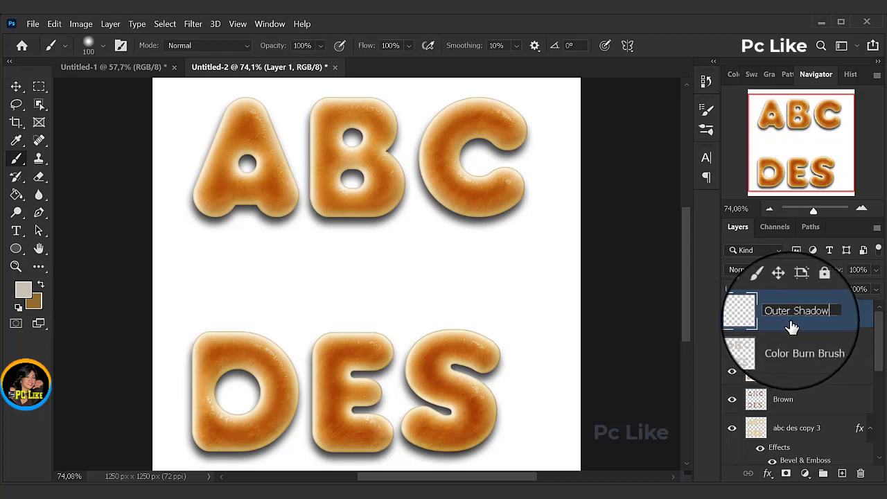
key("Return")
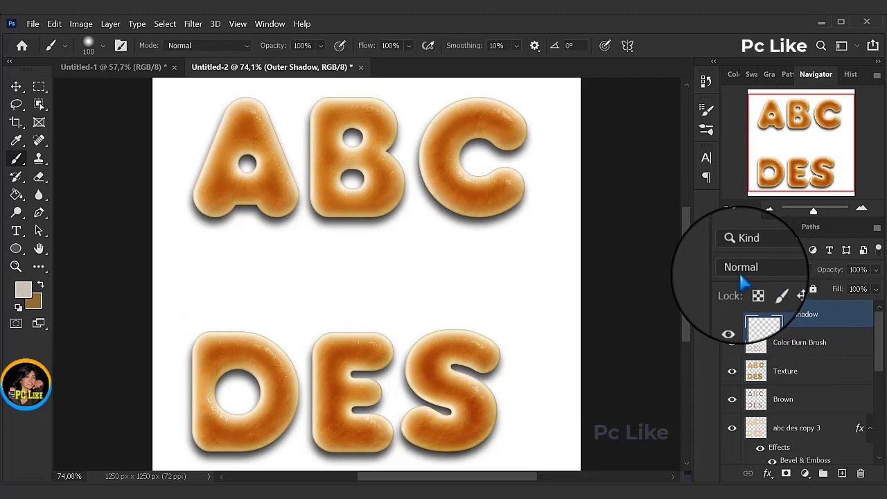
left_click(803, 270)
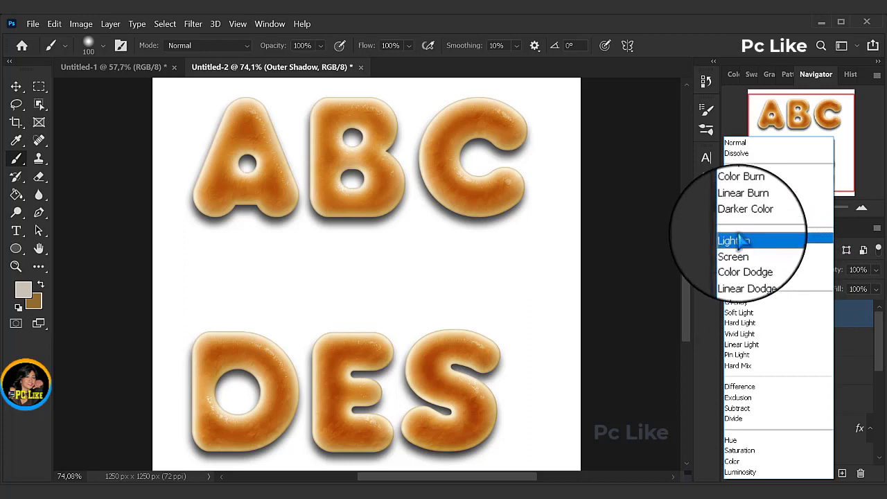
left_click(737, 188)
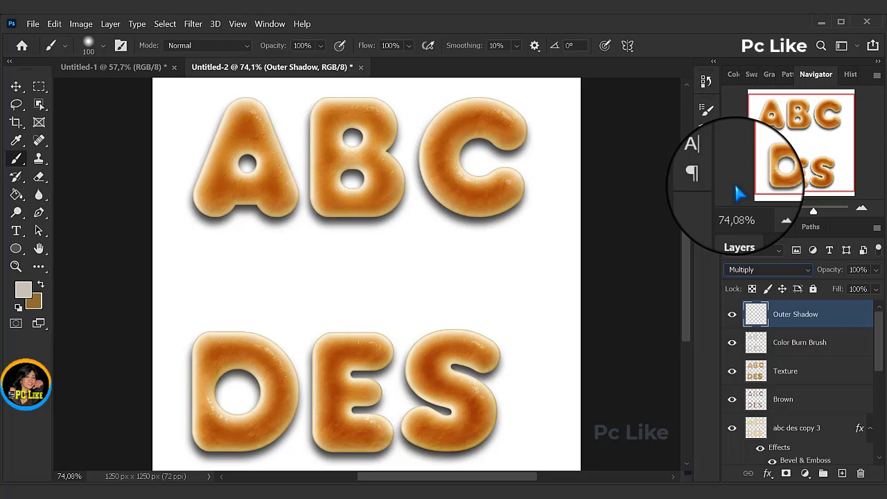
Step: Set the foreground color to #e3b96d and the Soft Round brush size to 150 px
left_click(25, 287)
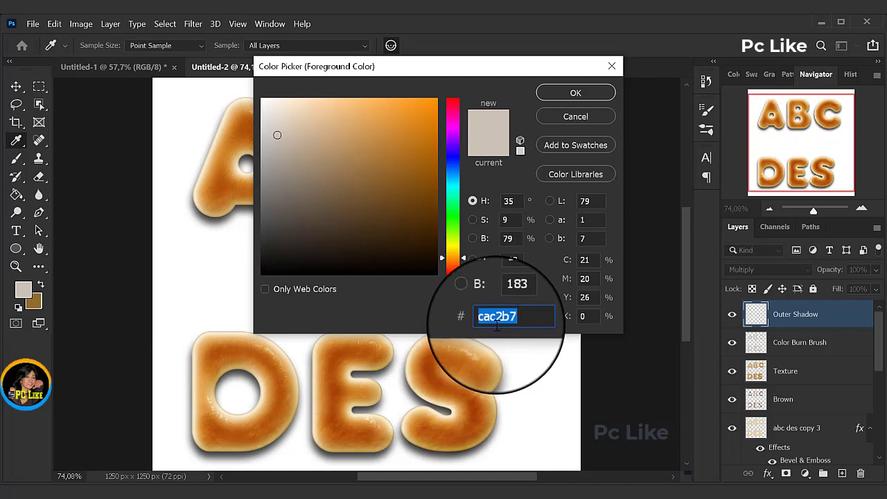
type("e3b96d")
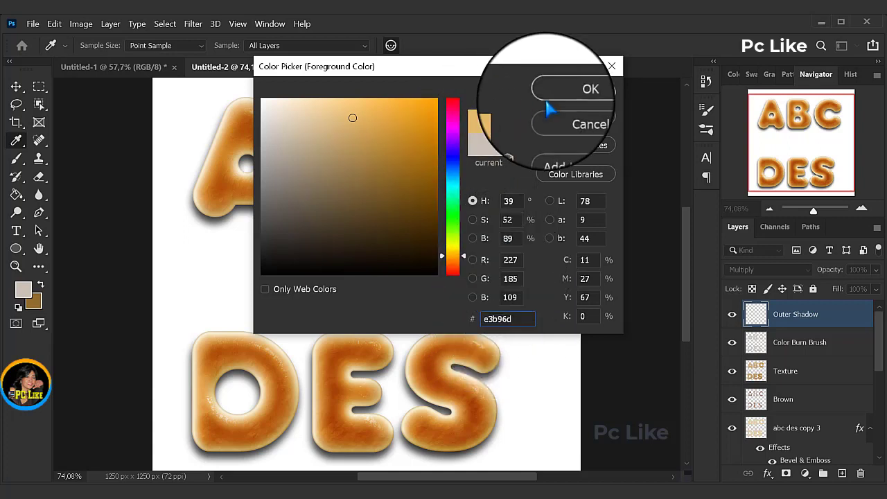
left_click(575, 95)
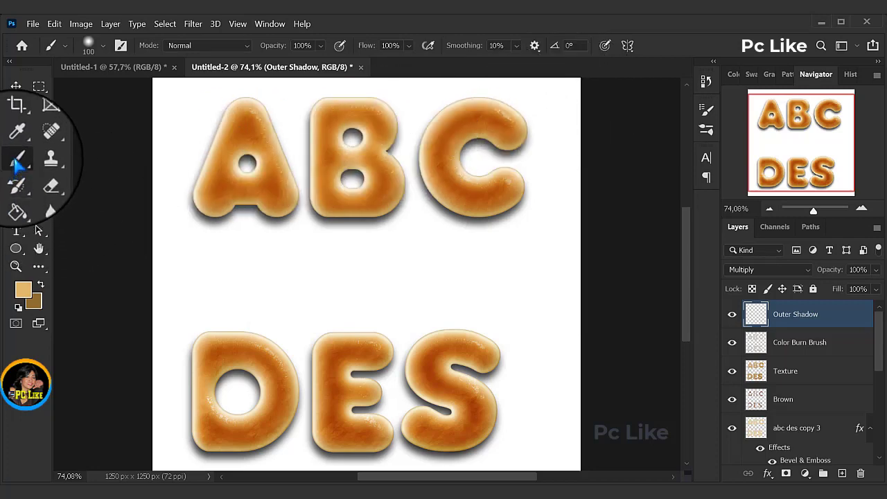
left_click(105, 50)
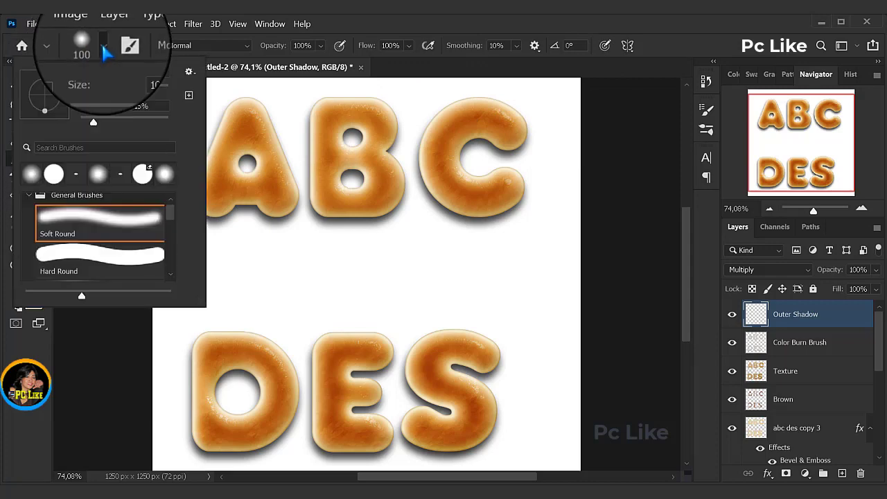
double_click(146, 76)
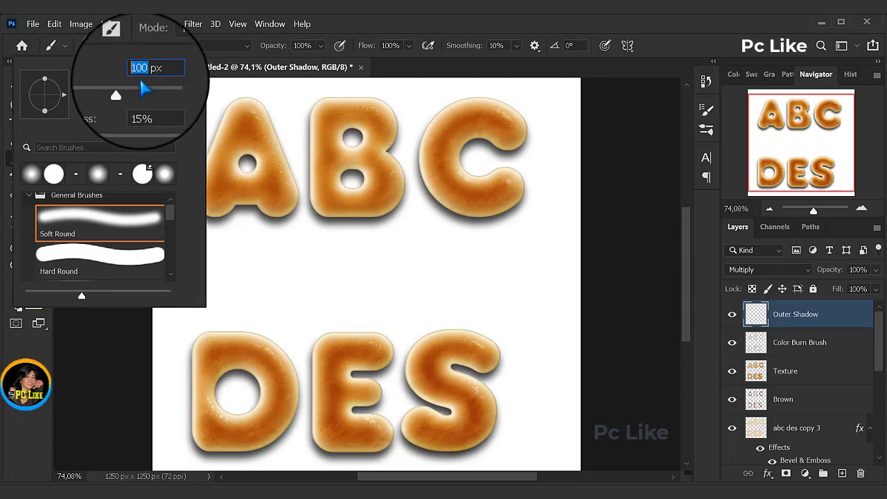
type("150")
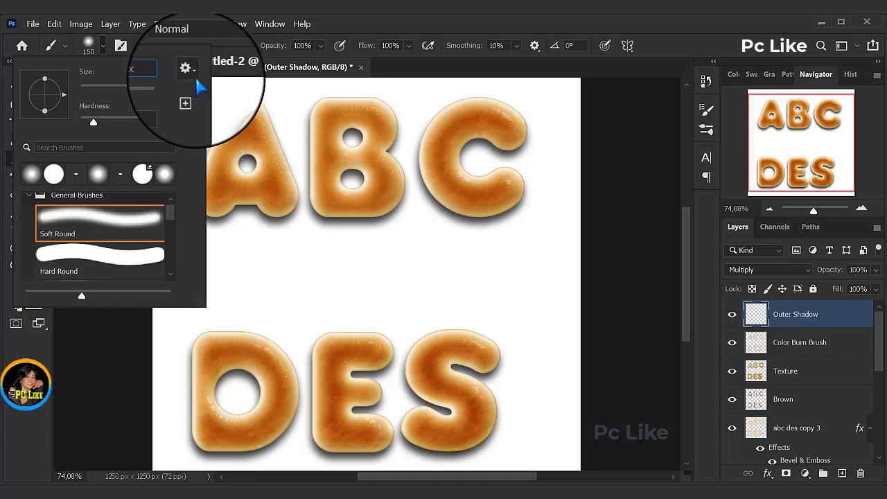
left_click(392, 65)
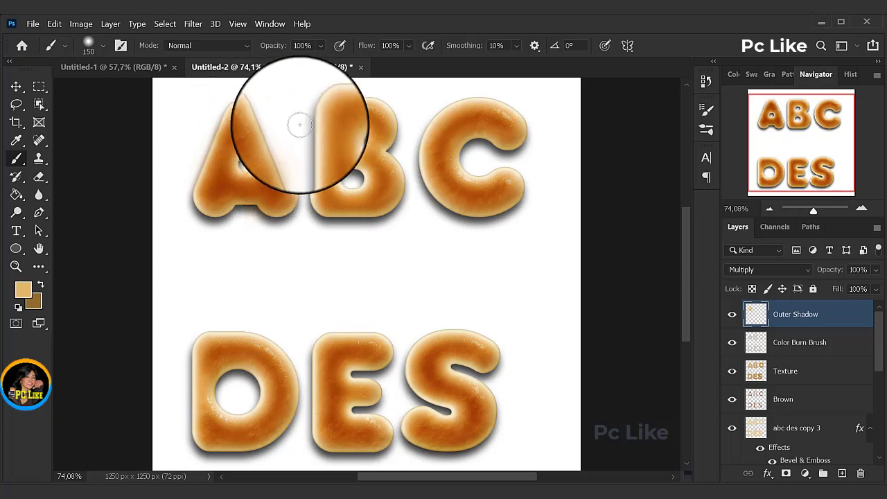
Step: Paint soft shading over the ABC and DES letters on the Outer Shadow layer
mouse_move(366, 154)
left_mouse_down()
mouse_move(326, 158)
mouse_move(332, 205)
mouse_move(393, 176)
left_mouse_up()
mouse_move(511, 131)
left_mouse_down()
mouse_move(490, 120)
mouse_move(452, 126)
mouse_move(437, 169)
mouse_move(505, 198)
left_mouse_up()
mouse_move(238, 363)
left_mouse_down()
mouse_move(210, 363)
mouse_move(215, 354)
mouse_move(261, 365)
mouse_move(270, 402)
mouse_move(235, 429)
mouse_move(213, 425)
left_mouse_up()
mouse_move(345, 378)
left_mouse_down()
mouse_move(377, 352)
mouse_move(337, 358)
mouse_move(332, 390)
mouse_move(365, 394)
mouse_move(333, 408)
mouse_move(362, 429)
mouse_move(473, 380)
mouse_move(476, 352)
mouse_move(424, 354)
mouse_move(459, 390)
mouse_move(459, 429)
mouse_move(424, 423)
mouse_move(443, 378)
left_mouse_up()
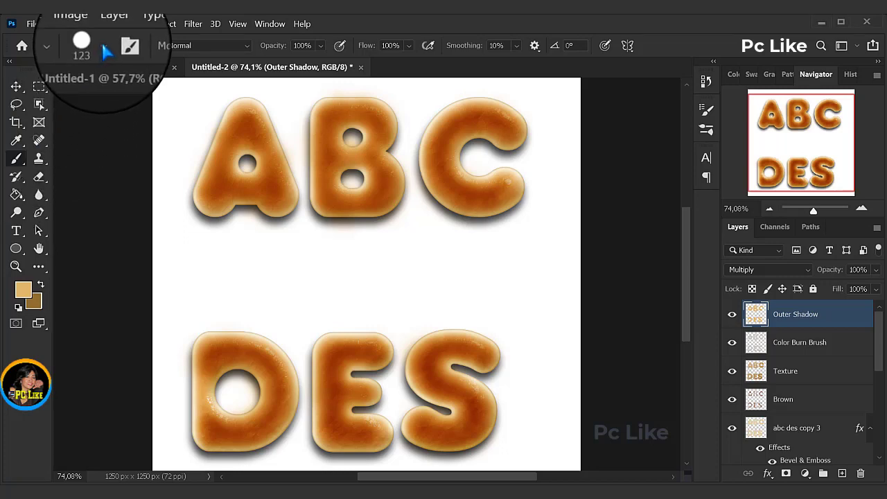
Step: Configure the Hard Round brush tip with 10 px size, 50% roundness, 90% hardness and 200% spacing
left_click(103, 46)
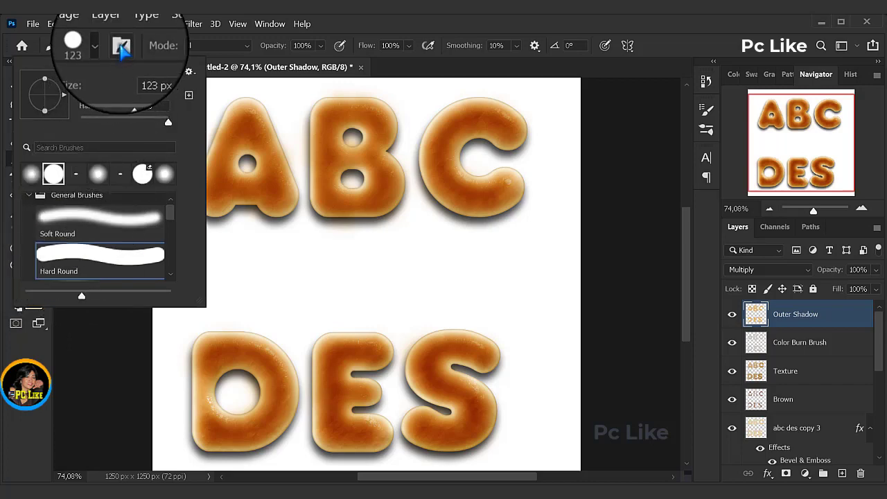
left_click(122, 46)
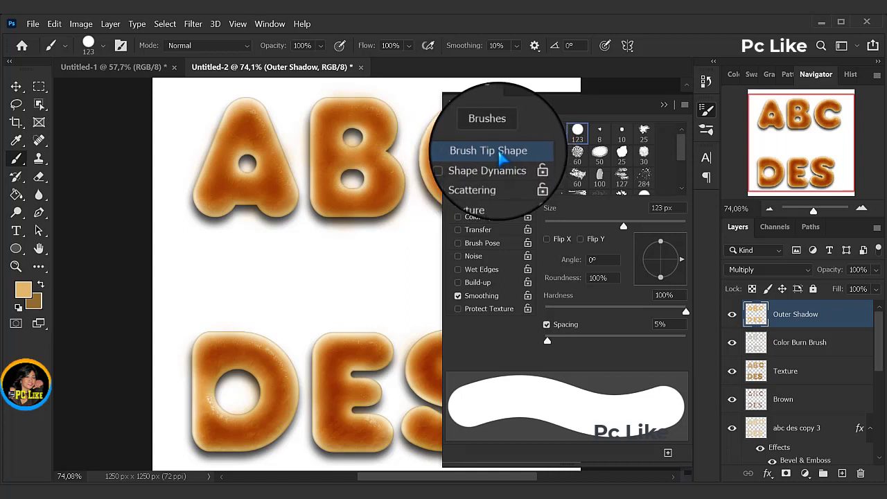
double_click(655, 208)
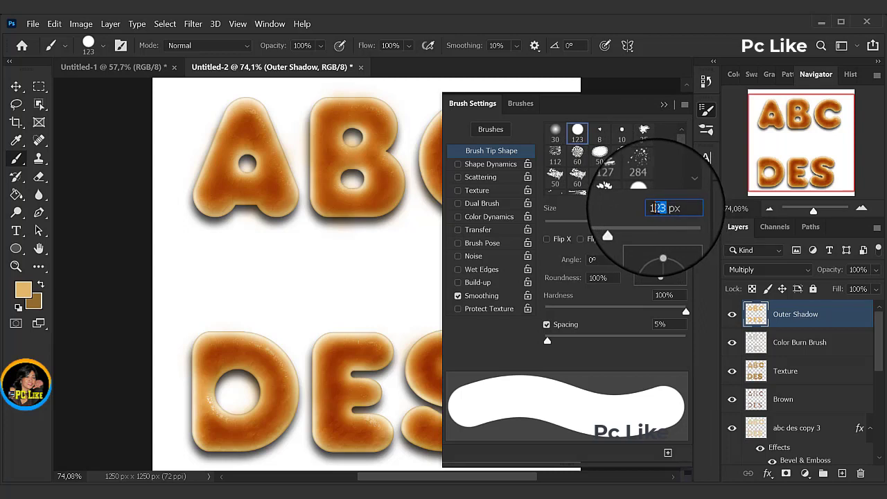
type("10")
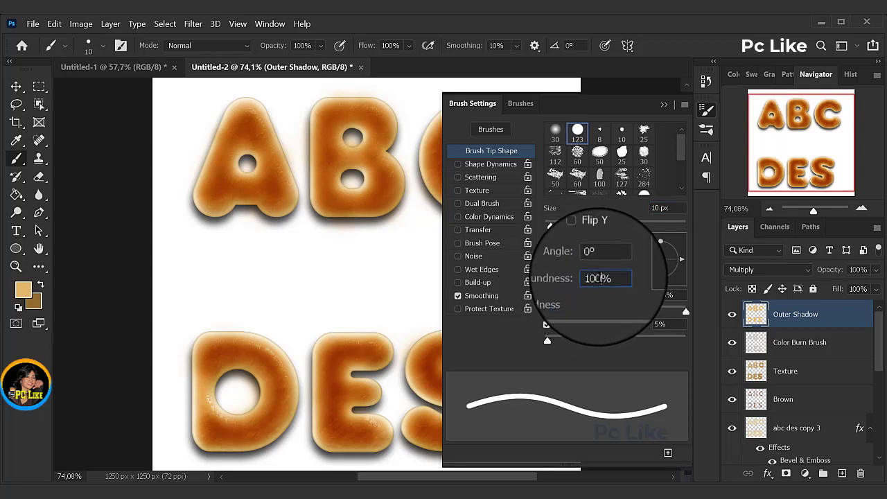
double_click(597, 277)
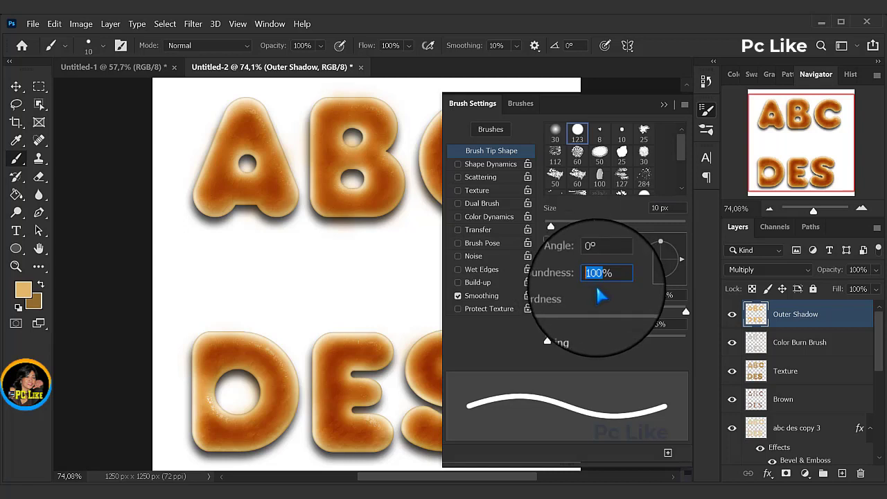
type("50")
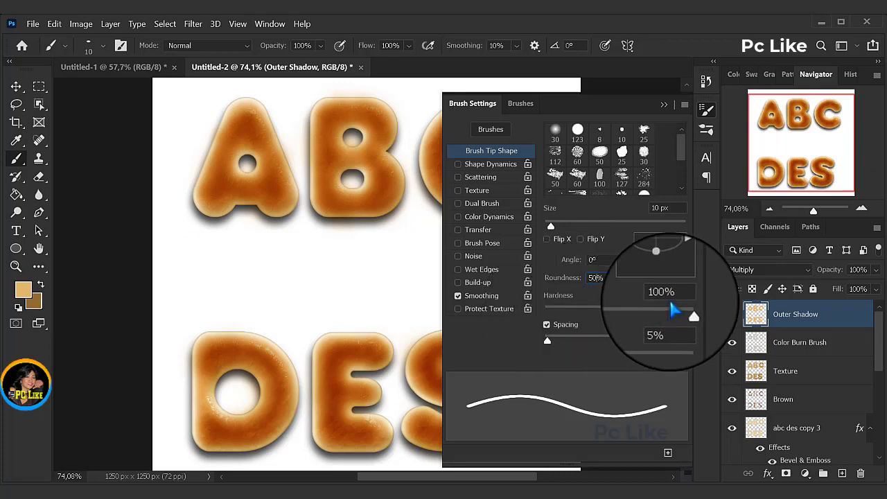
left_click(648, 297)
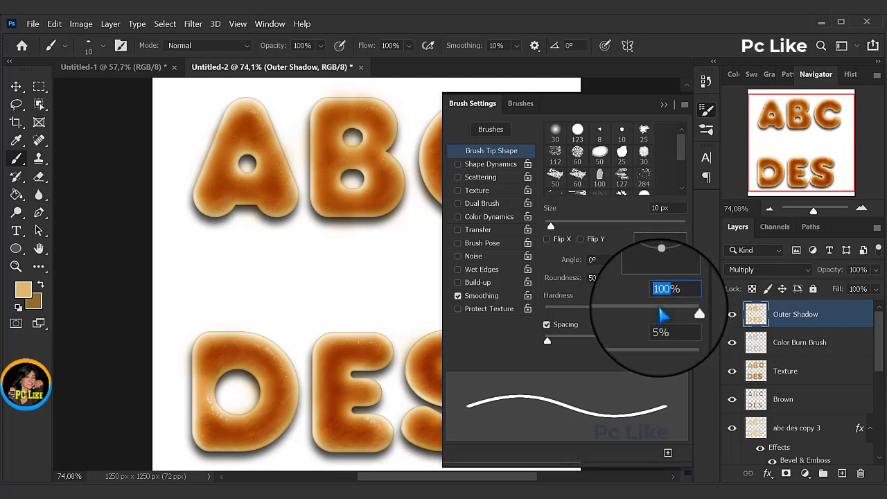
type("90")
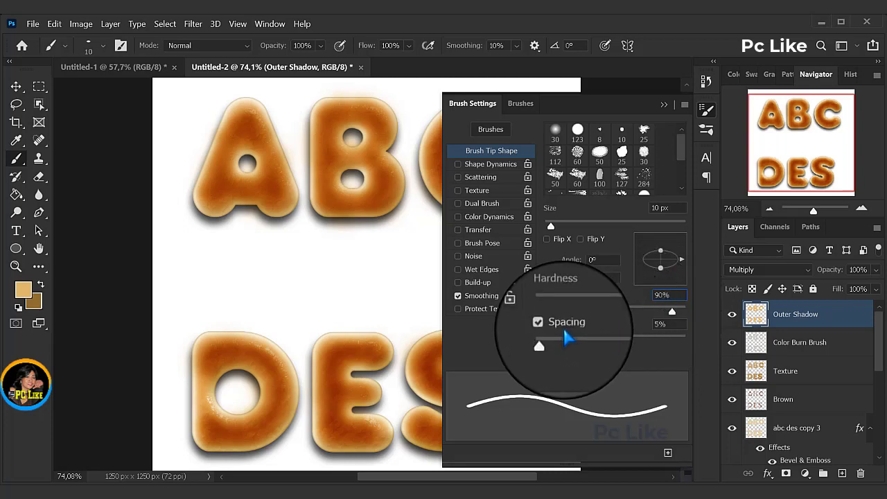
mouse_move(549, 345)
left_mouse_down()
mouse_move(679, 348)
mouse_move(640, 344)
mouse_move(650, 343)
left_mouse_up()
left_click(645, 329)
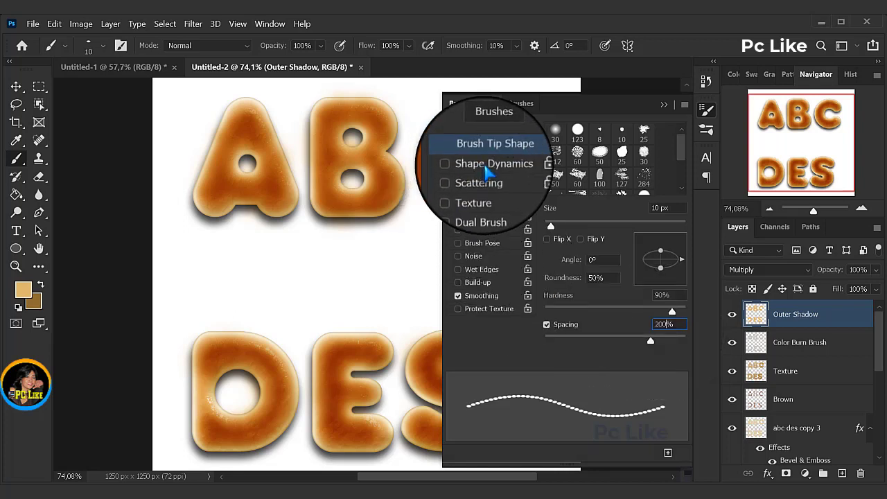
Step: Enable Shape Dynamics for the brush with 45% size jitter, 7% minimum diameter and 100% angle jitter
left_click(484, 167)
left_click(485, 170)
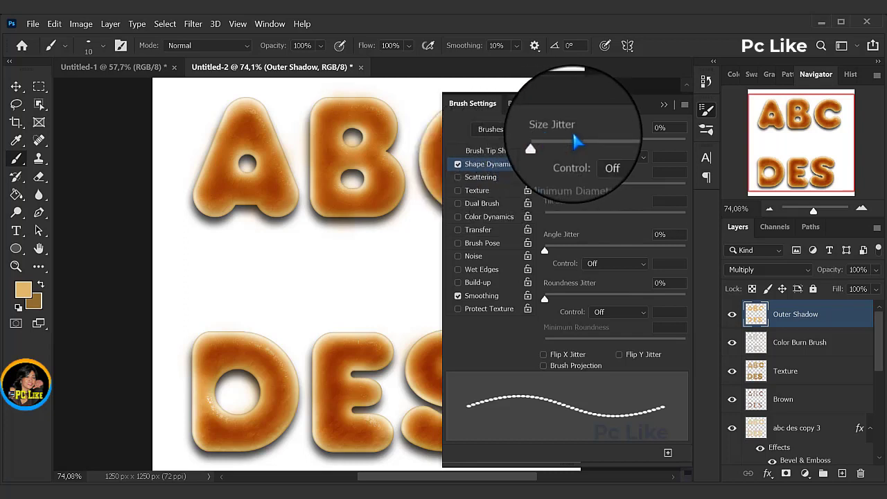
left_click(659, 130)
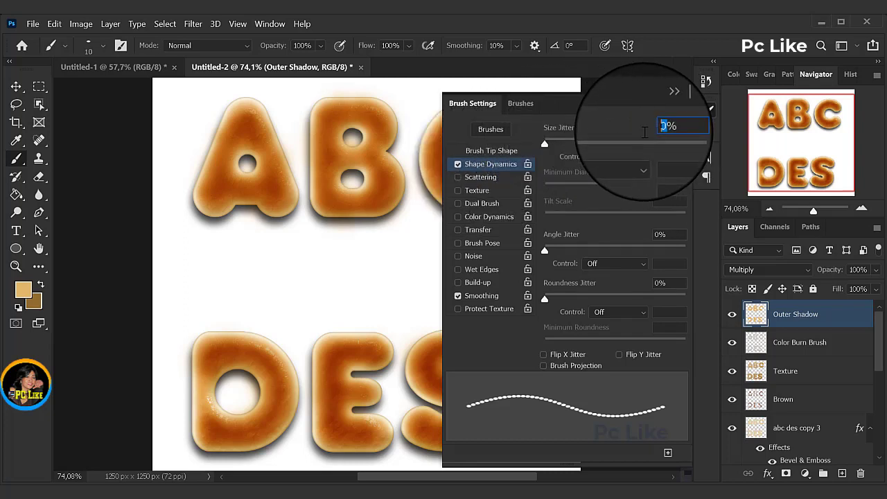
type("45")
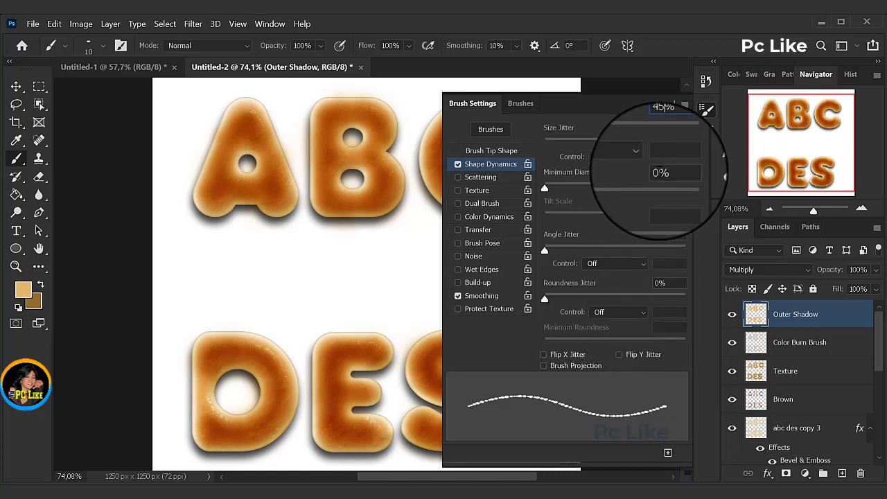
left_click_drag(659, 171, 644, 173)
type("7")
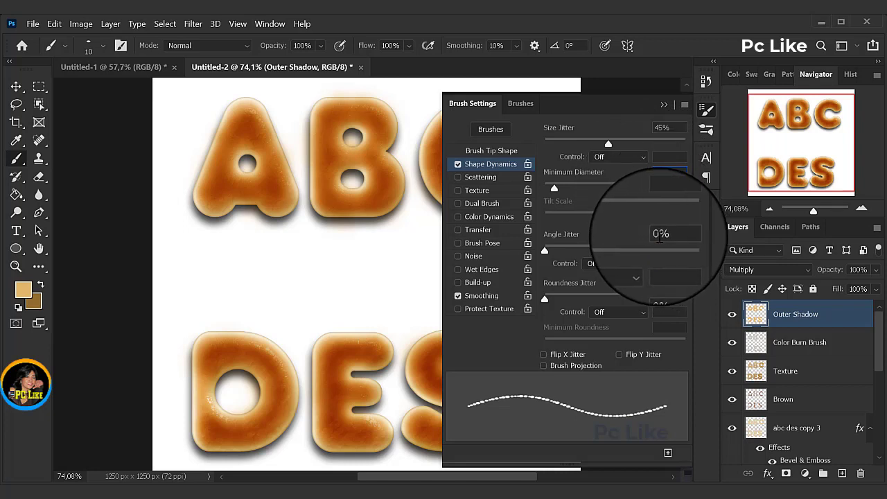
left_click_drag(659, 235, 643, 237)
type("100")
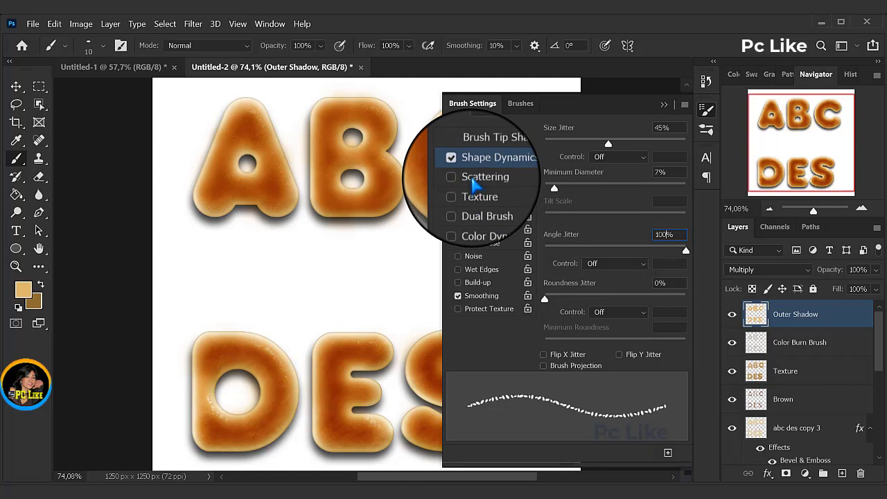
Step: Enable Scattering on both axes with 1000% scatter and 1% count jitter, and close the brush settings
left_click(472, 179)
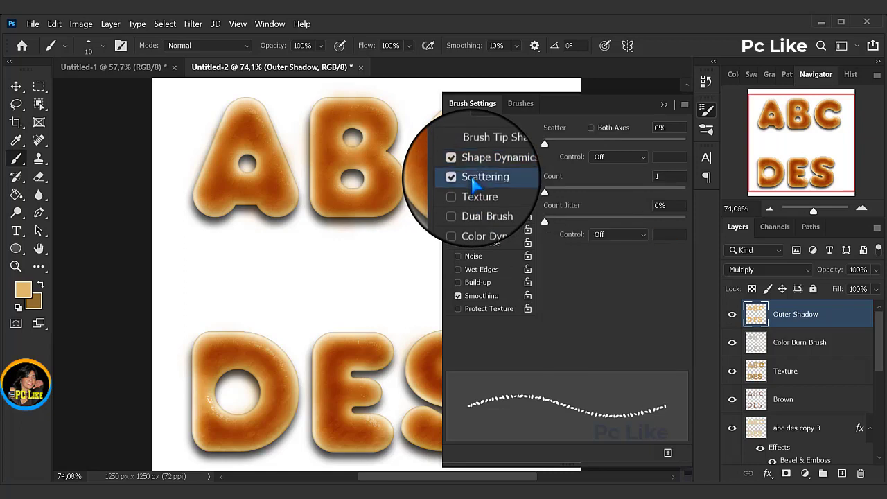
left_click(591, 129)
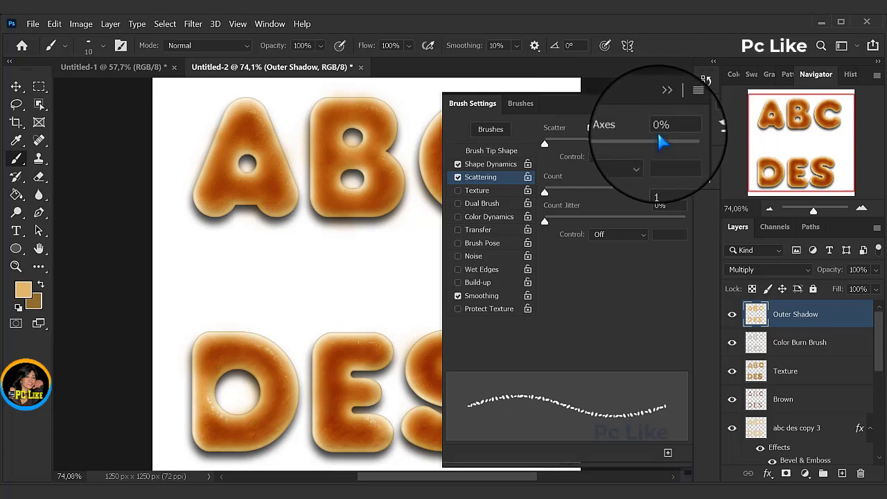
double_click(654, 127)
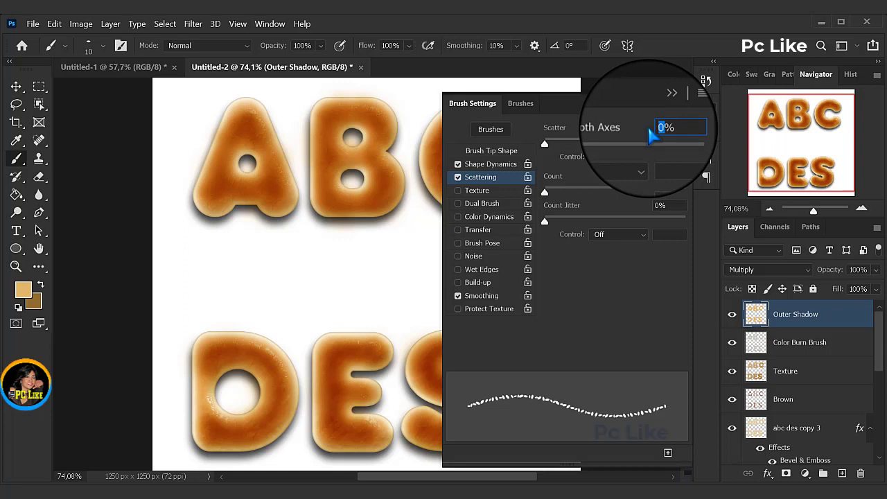
type("1000")
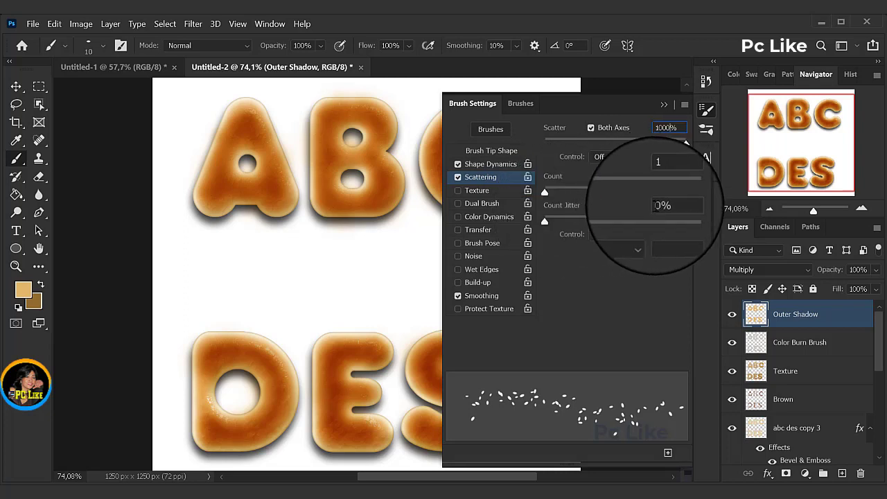
left_click(655, 205)
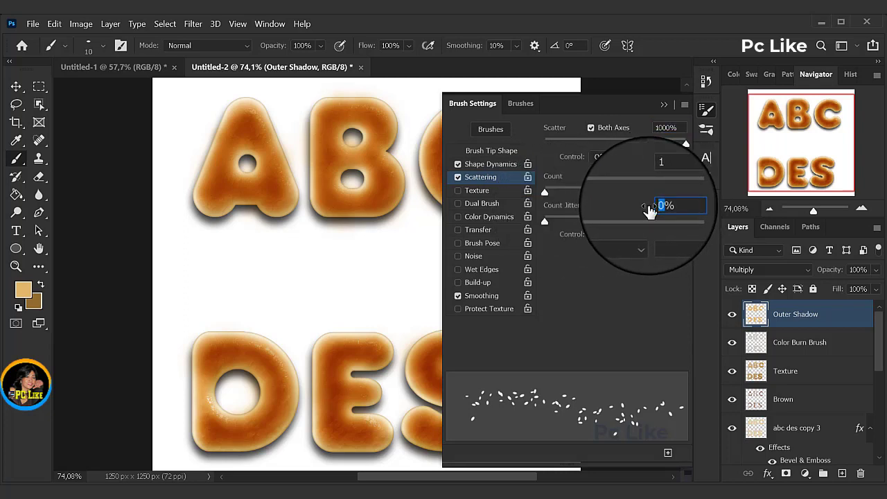
type("1")
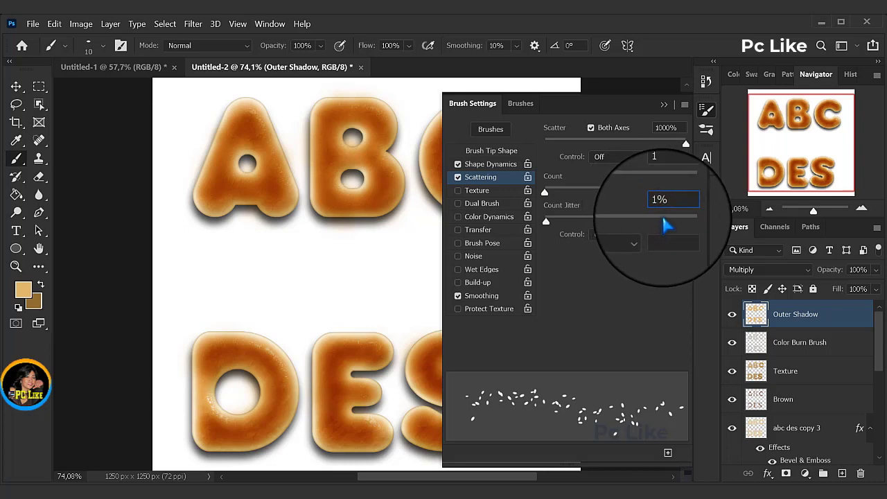
left_click(663, 105)
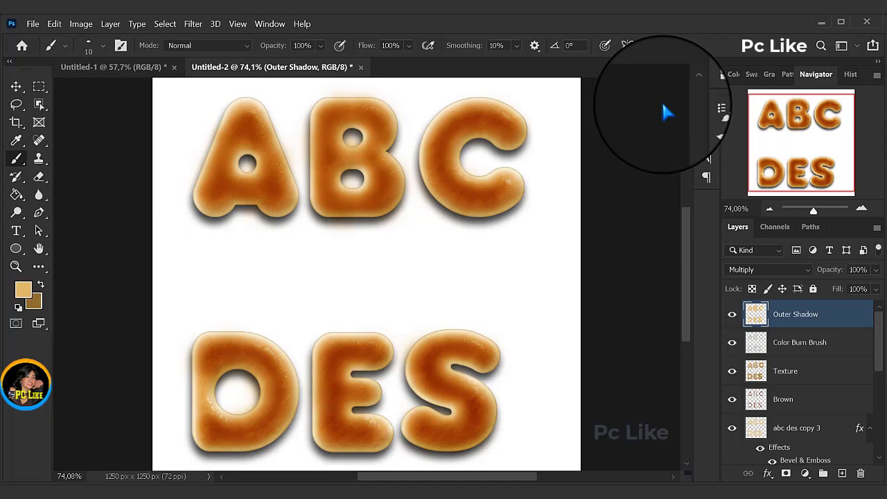
Step: Add a new layer above Outer Shadow and name it Sesame
left_click(843, 474)
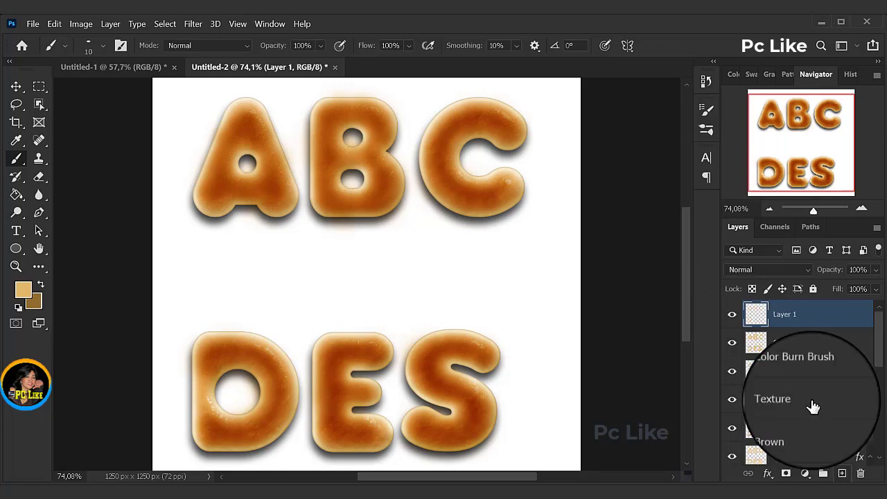
double_click(785, 316)
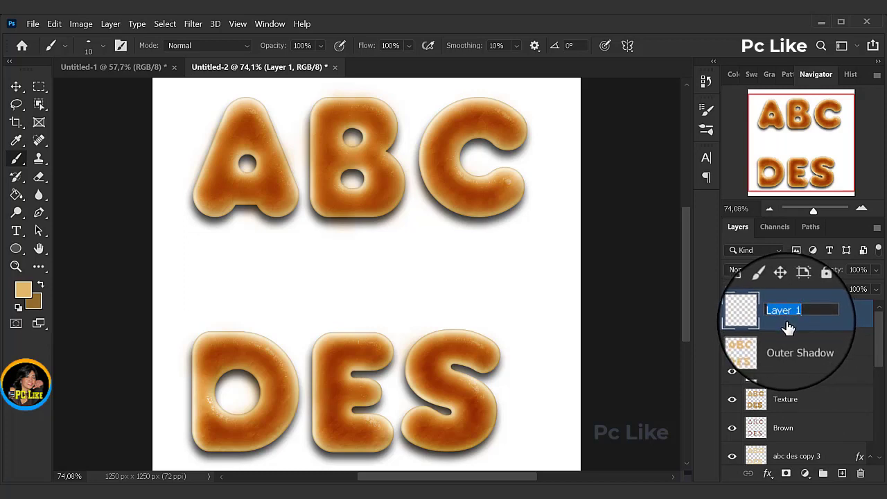
type("Sesame")
key("Return")
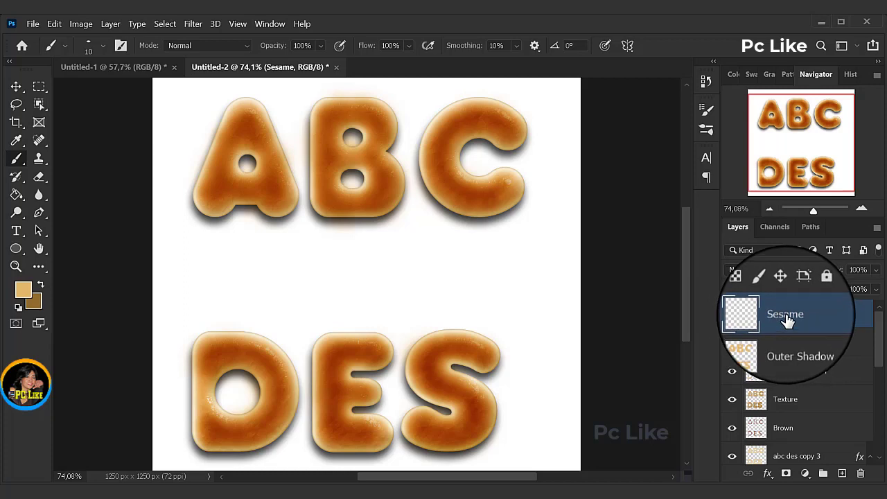
Step: Open the Bevel & Emboss layer style settings for the Sesame layer
left_click(767, 473)
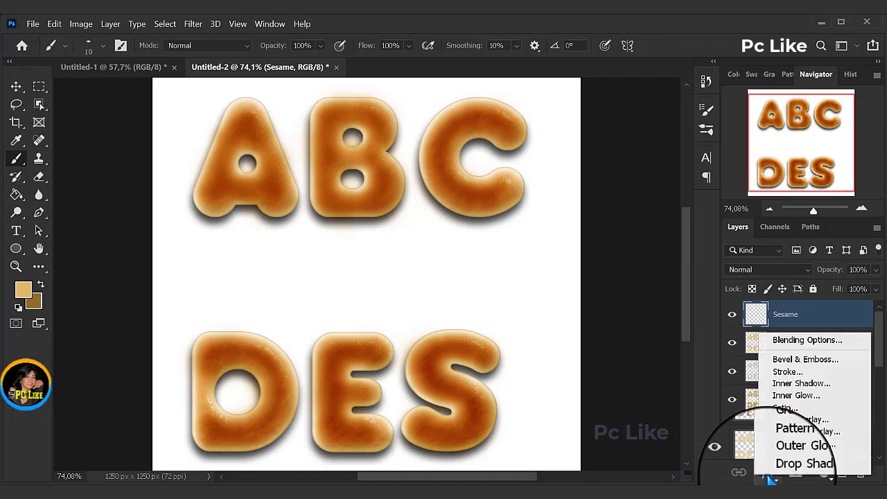
left_click(786, 361)
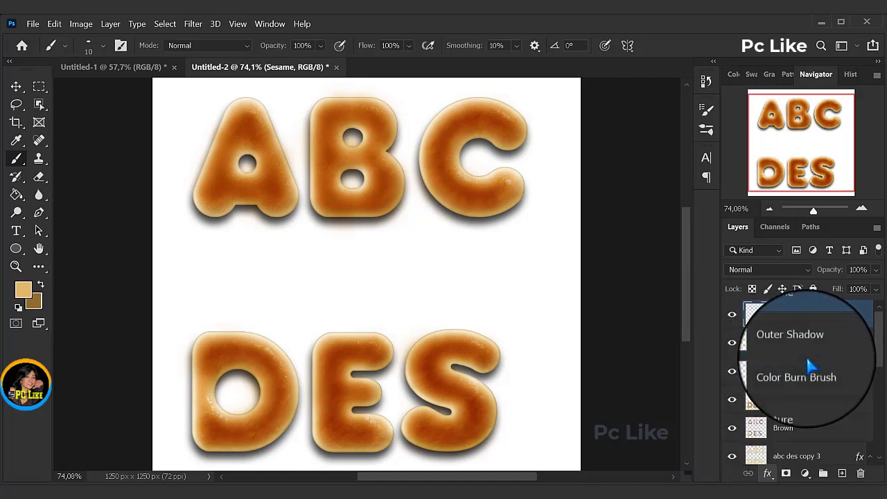
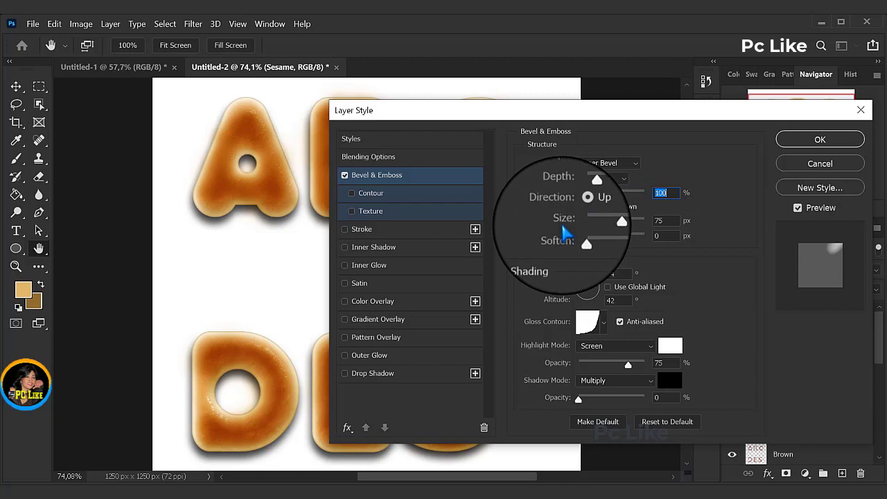
Step: Set the Sesame layer's bevel size to 5 px and turn on Use Global Light for its shading
left_click(657, 222)
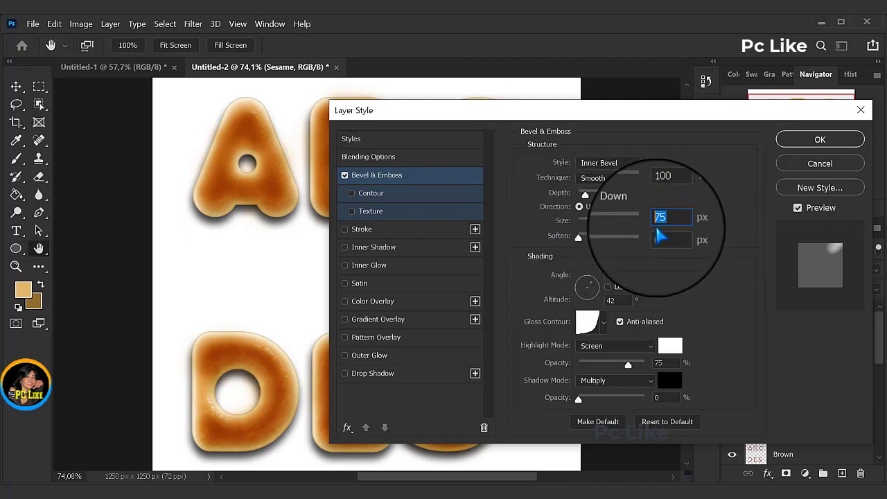
type("5")
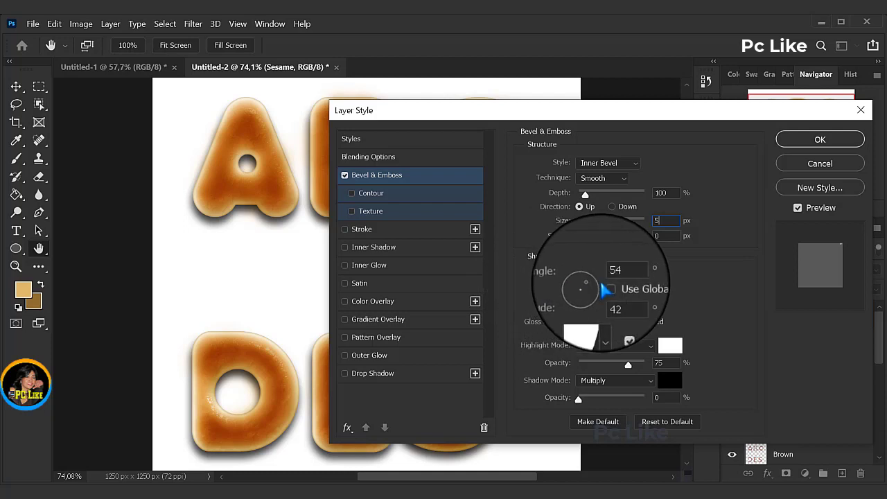
left_click(607, 287)
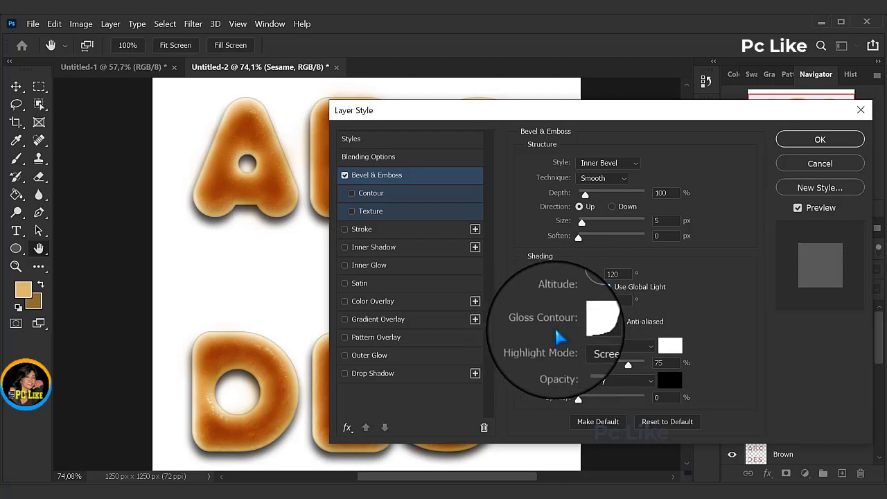
Step: Change the gloss contour of the Bevel & Emboss effect to Linear
left_click(603, 322)
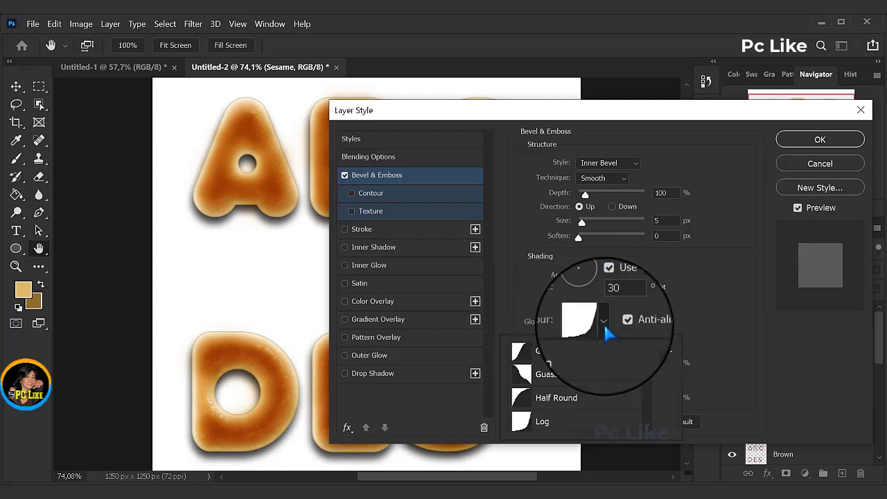
left_click_drag(643, 377, 644, 354)
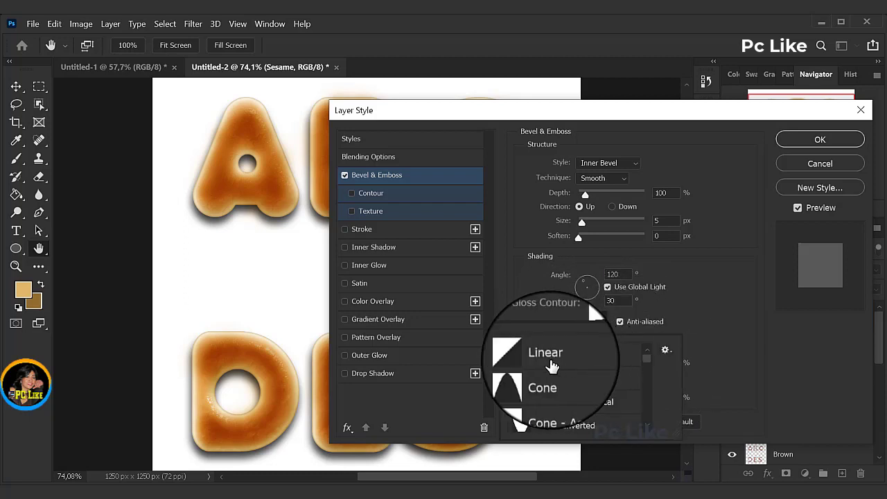
left_click(547, 361)
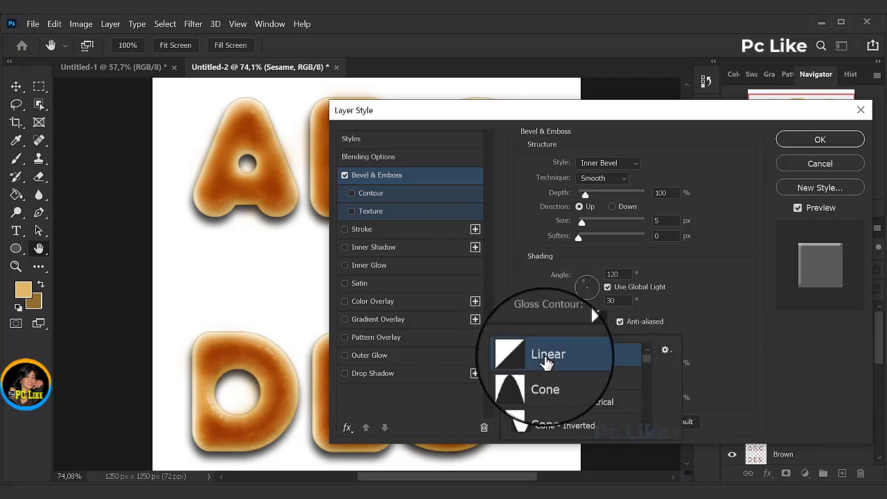
left_click(691, 307)
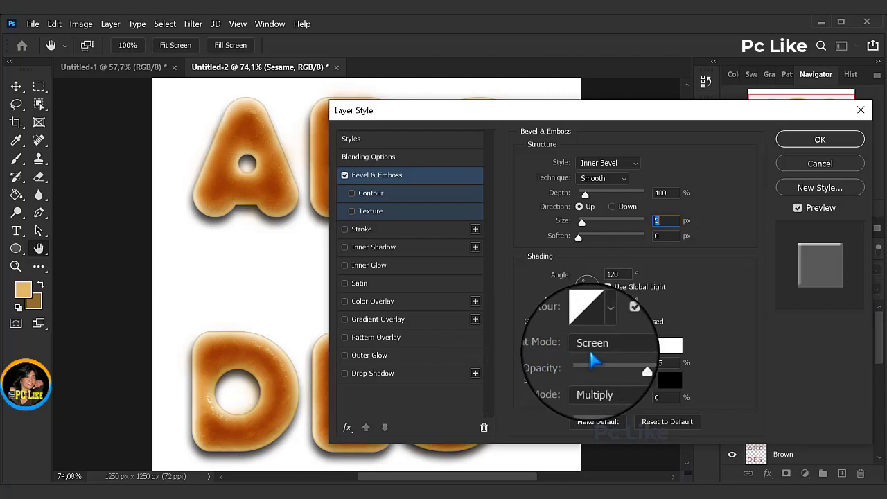
Step: Set the bevel's highlight color to ecbe8e
left_click(670, 345)
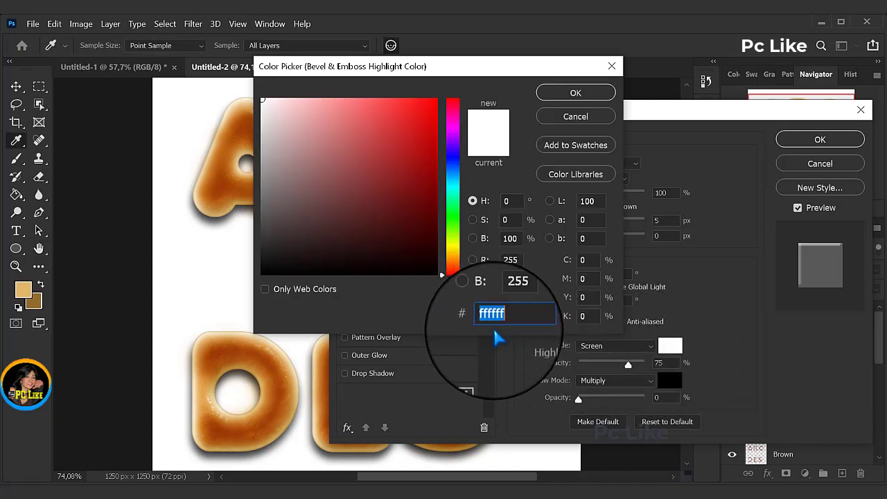
type("ecbe8e")
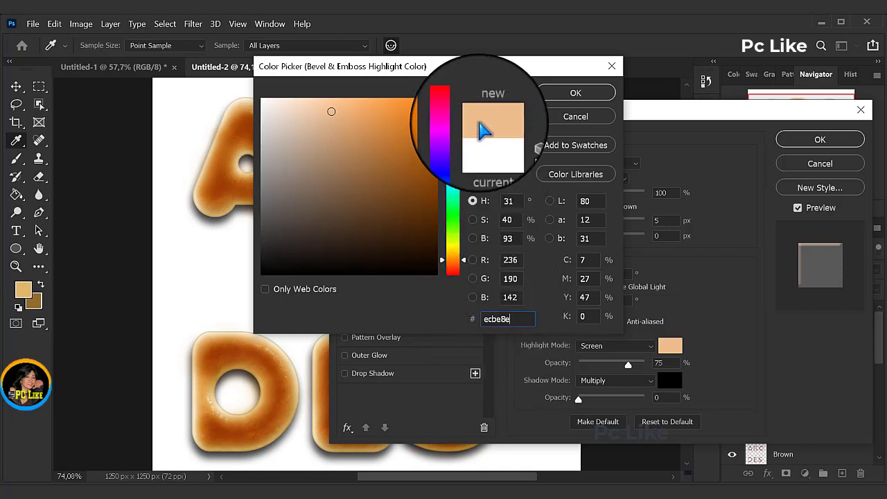
left_click(575, 93)
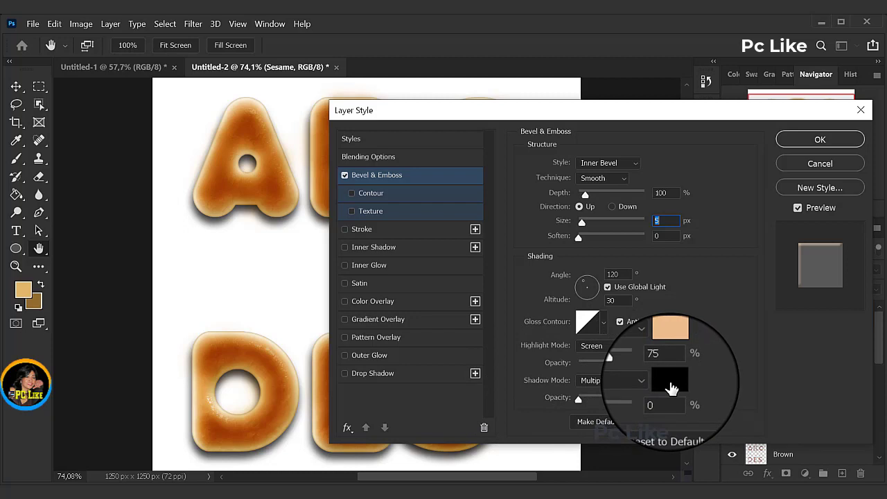
Step: Set the bevel's shadow color to c1803a and its shadow opacity to 75%
left_click(671, 382)
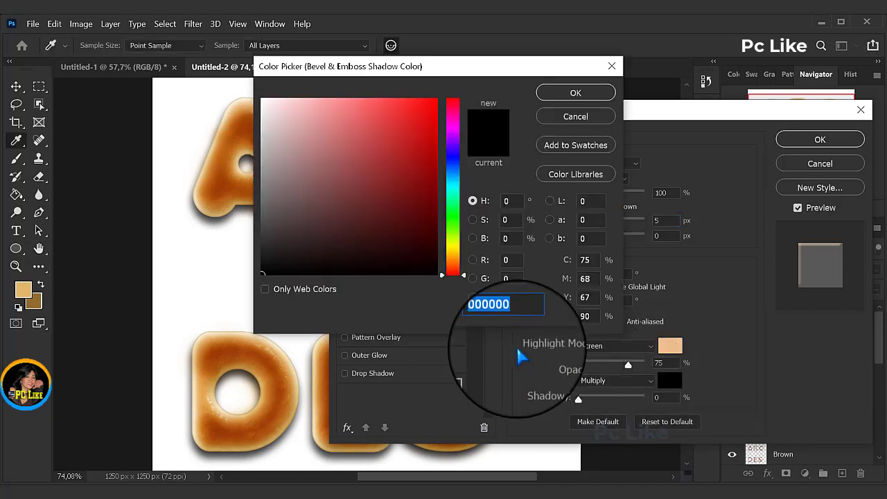
type("c1803a")
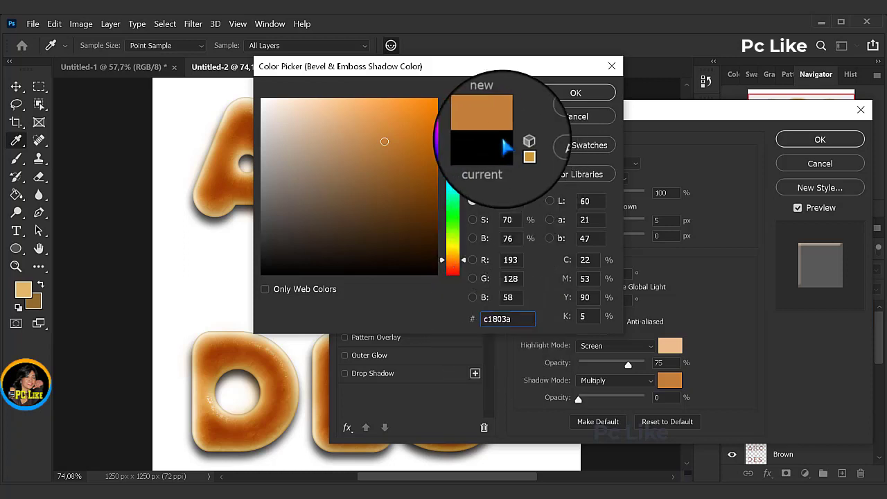
left_click(575, 93)
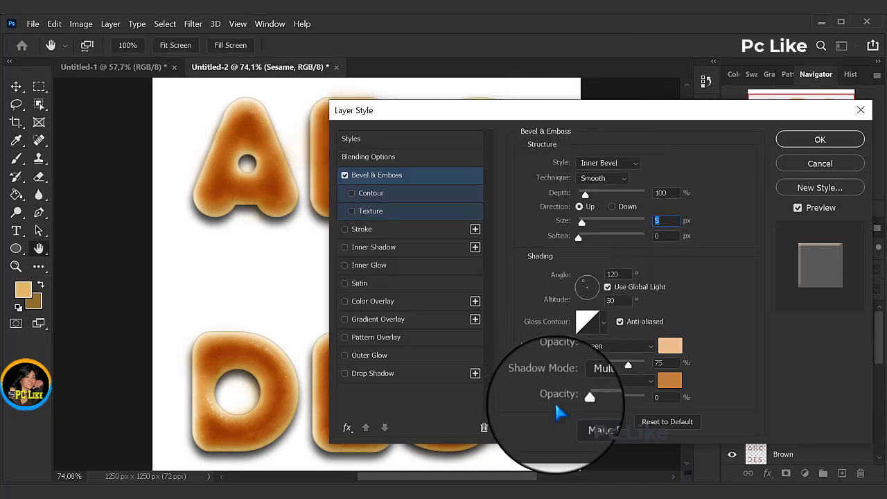
left_click(652, 398)
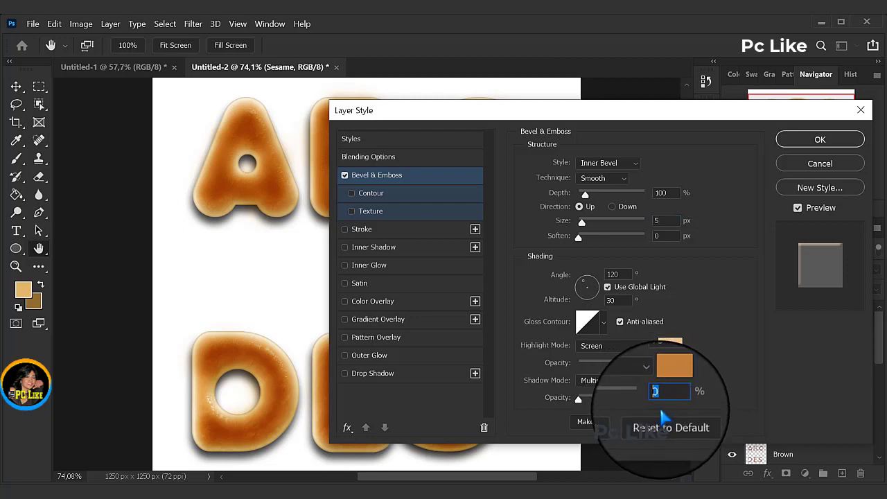
type("75")
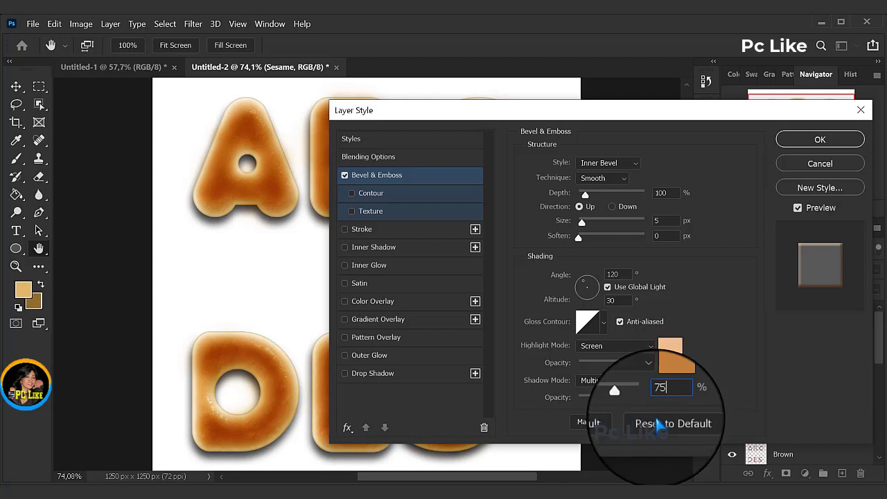
Step: Enable Contour for the bevel using the Cone shape with a 50% range
left_click(369, 194)
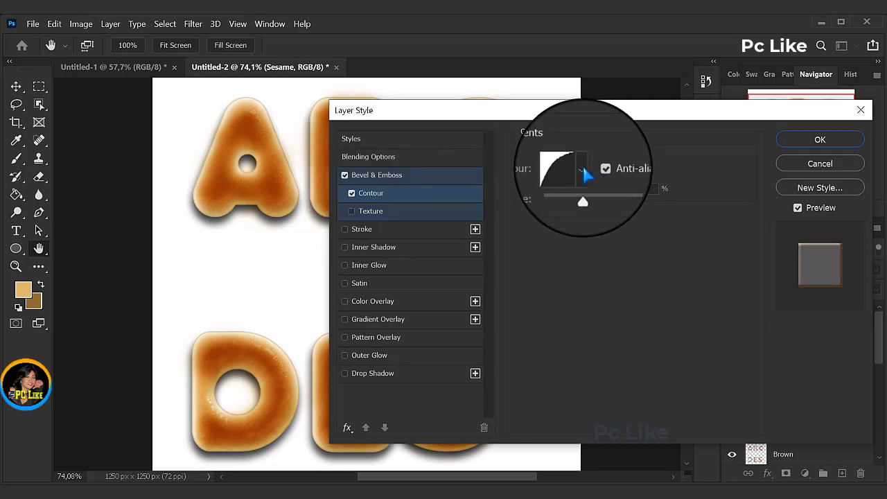
left_click(582, 169)
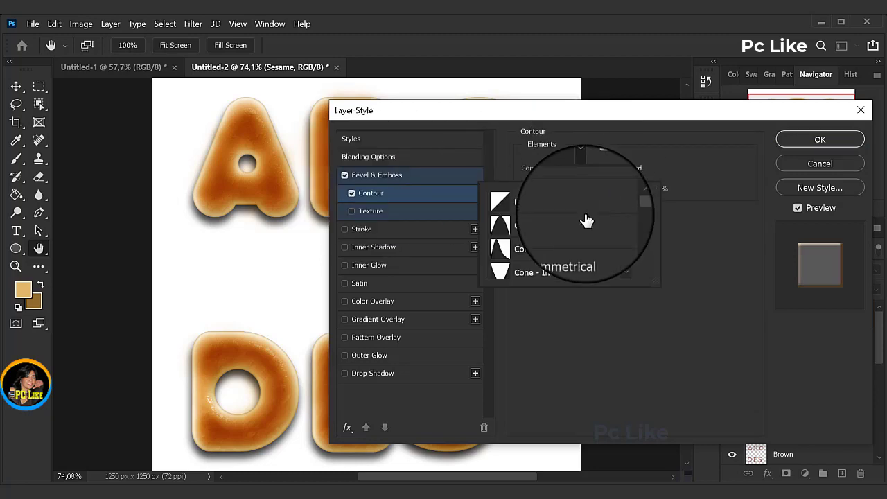
left_click(507, 237)
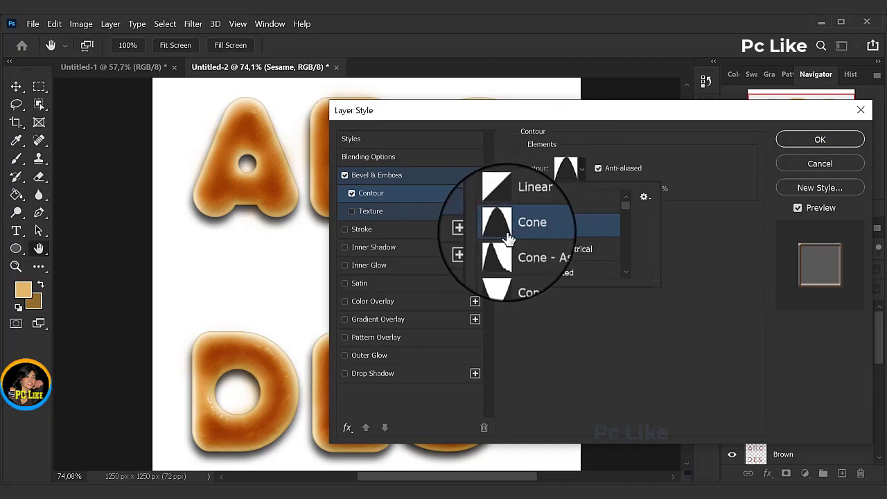
left_click(678, 172)
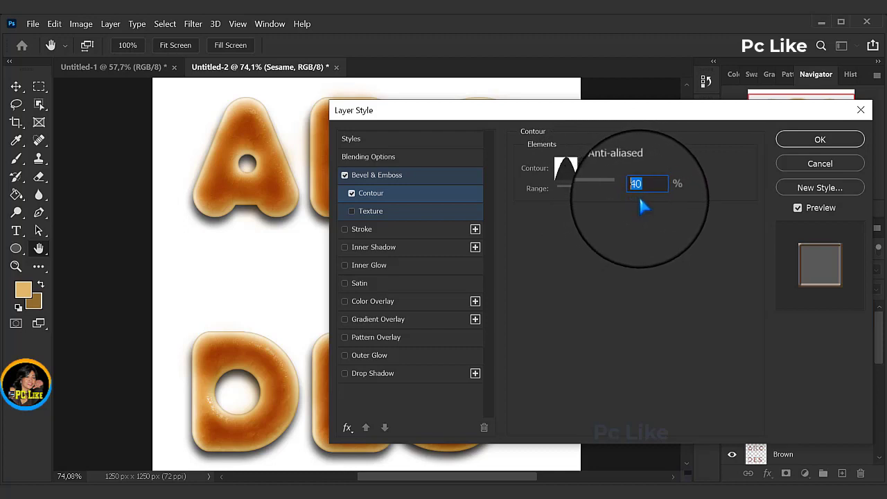
type("50")
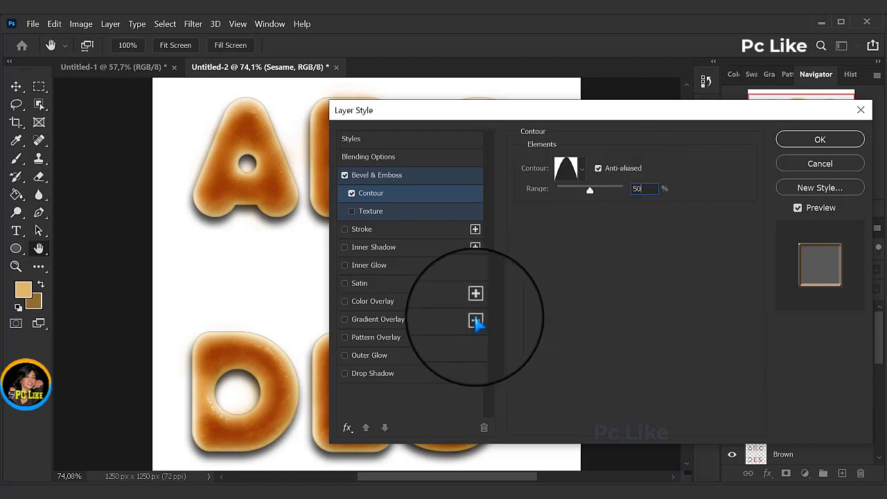
Step: Add a Drop Shadow effect to the Sesame layer in black (000000) with 60% opacity
left_click(369, 378)
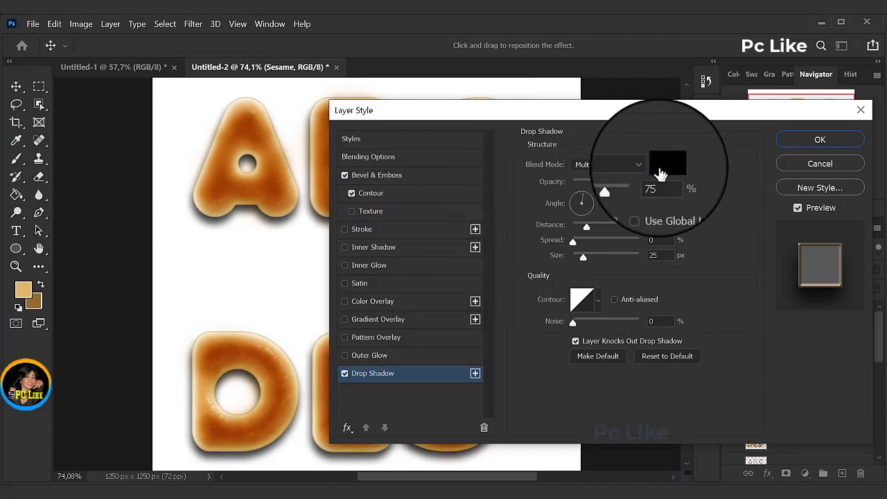
left_click(665, 164)
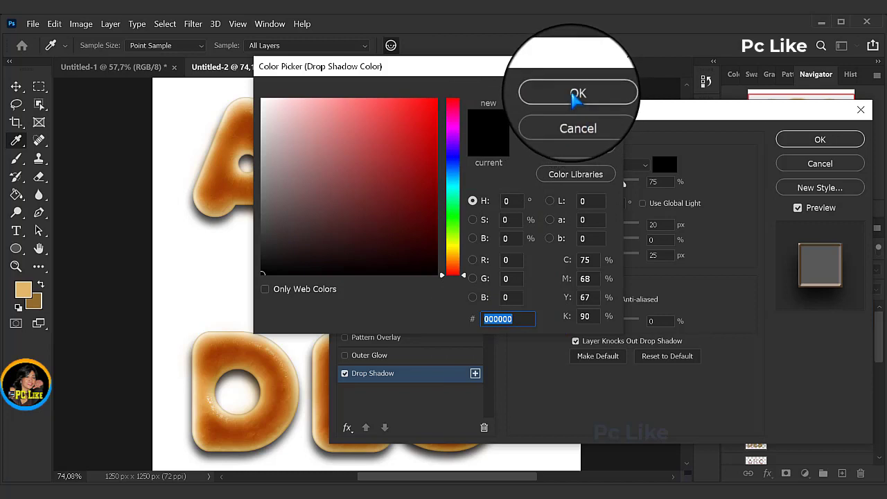
left_click(575, 92)
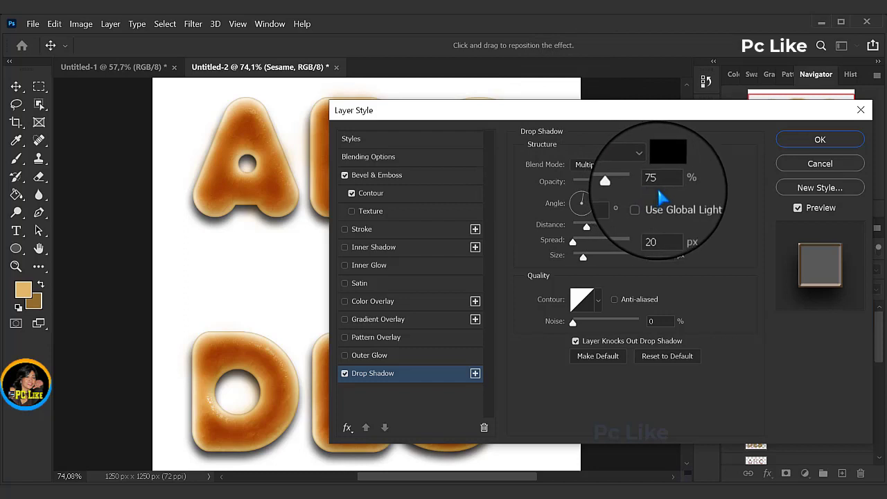
double_click(657, 197)
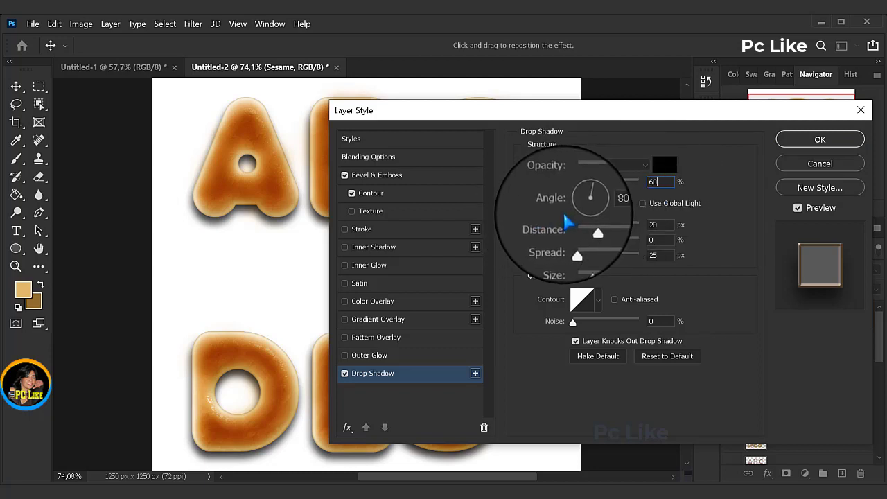
Step: Set the drop shadow's angle to 120° and turn on Use Global Light for it
key("Tab")
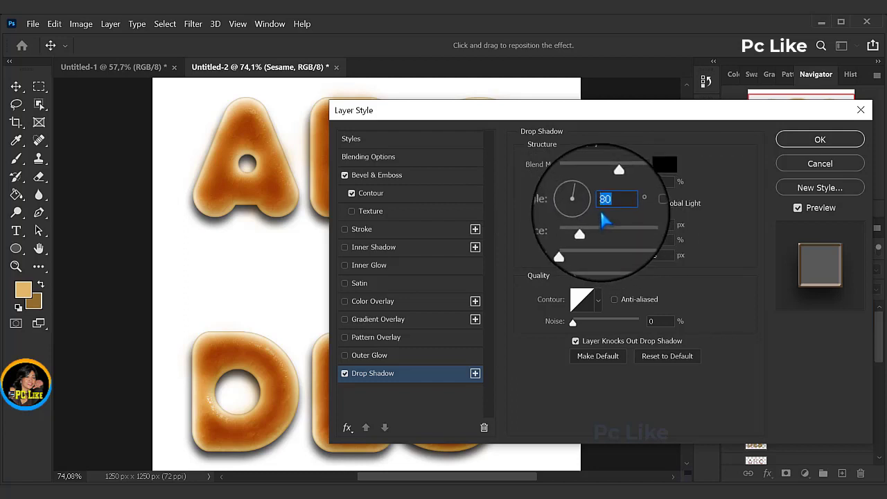
type("120")
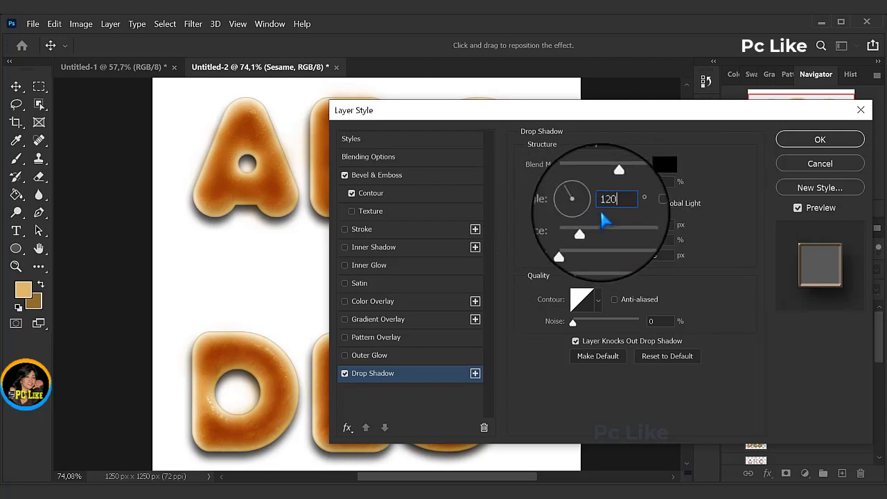
left_click(642, 203)
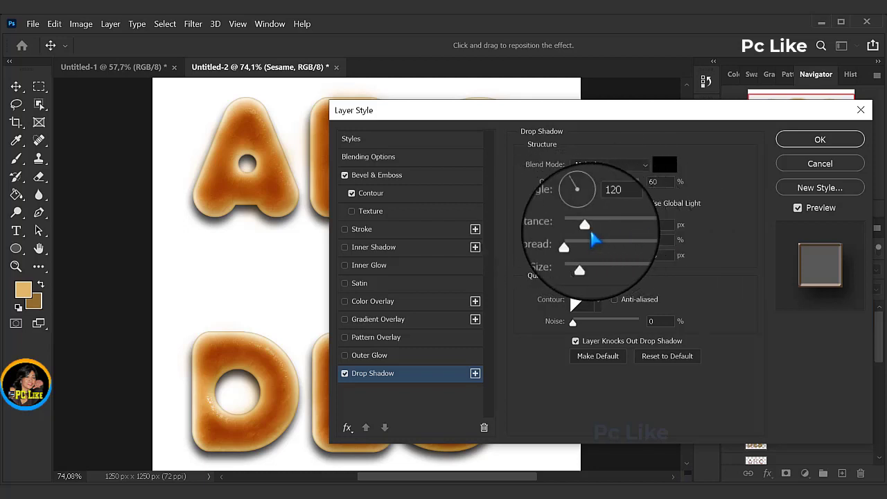
Step: Set the drop shadow's distance to 1 px and size to 2 px, and apply the layer style
left_click_drag(593, 236, 575, 233)
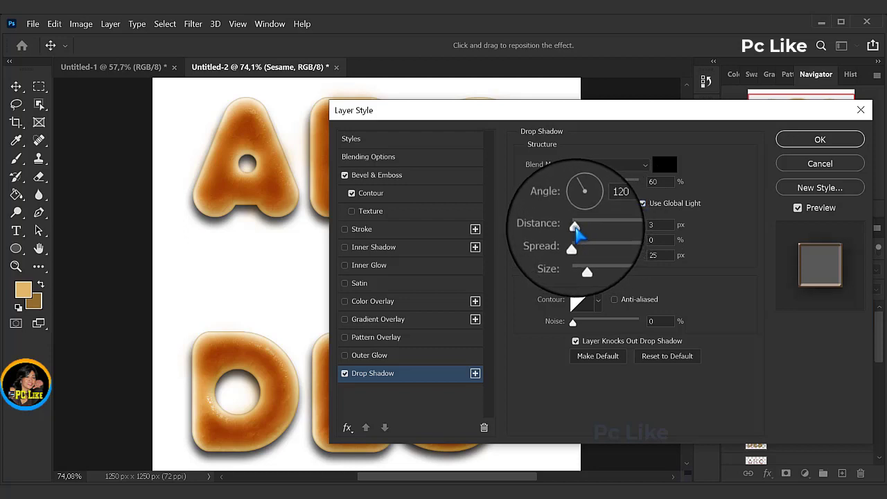
double_click(653, 225)
type("1")
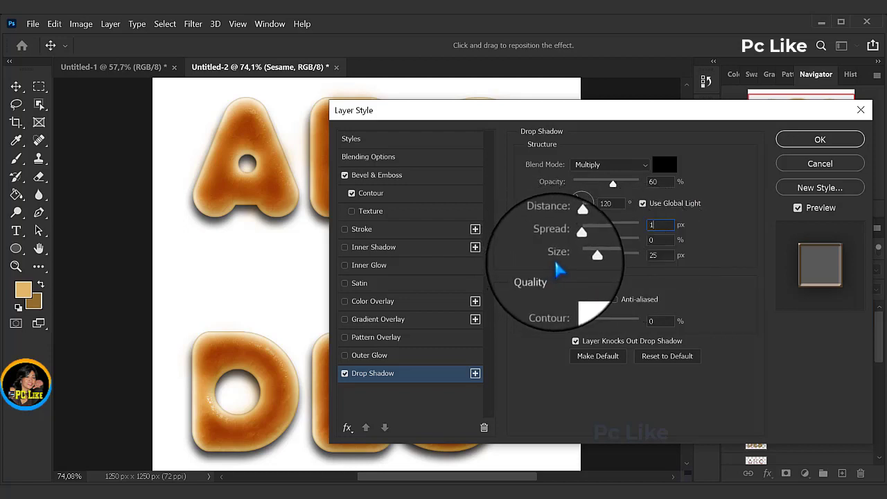
left_click(660, 256)
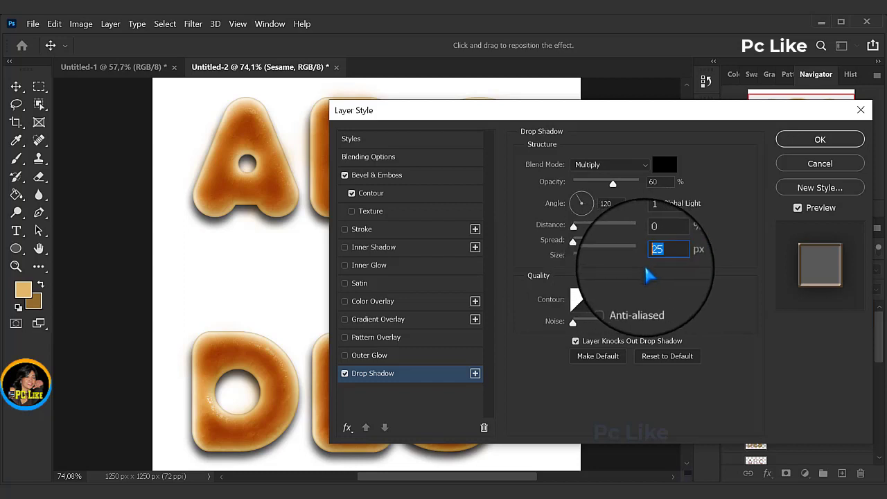
type("2")
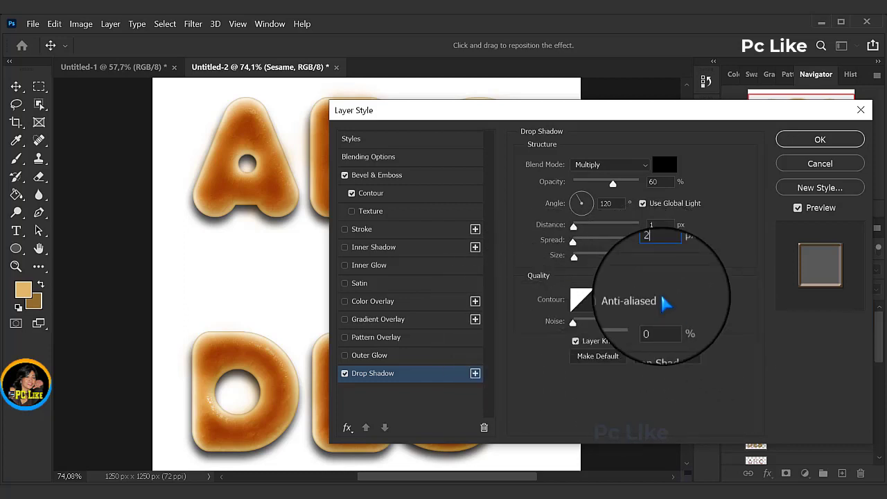
left_click(820, 140)
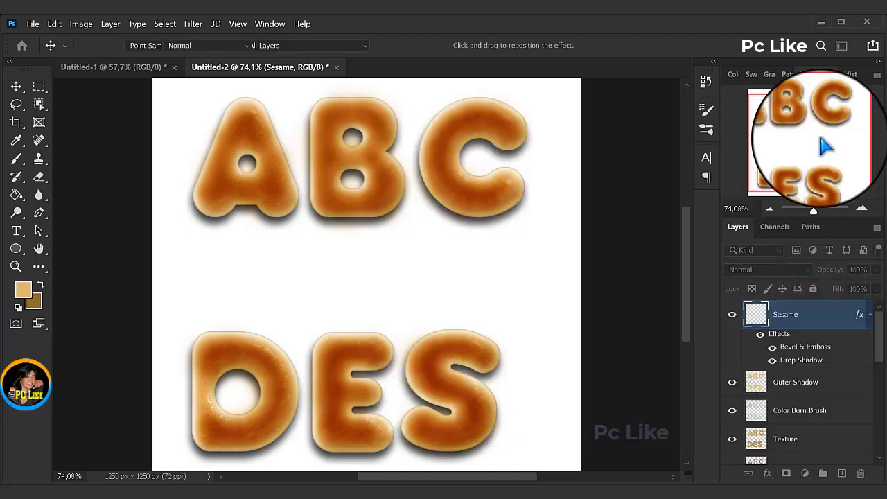
Step: Duplicate the Sesame layer and name the copy Poppy Seed
key("b")
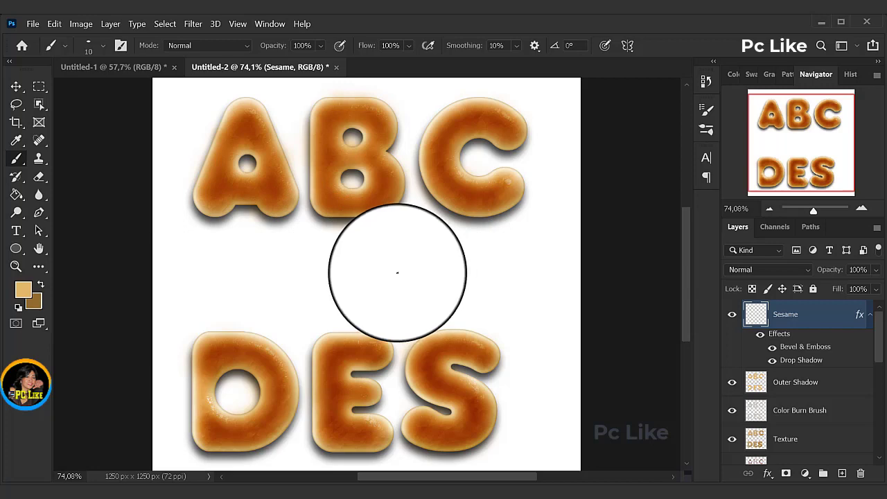
right_click(790, 323)
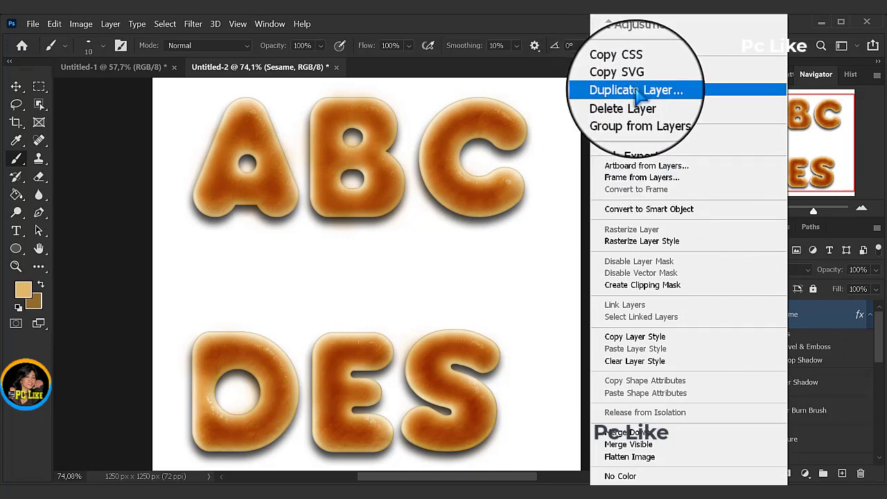
left_click(636, 90)
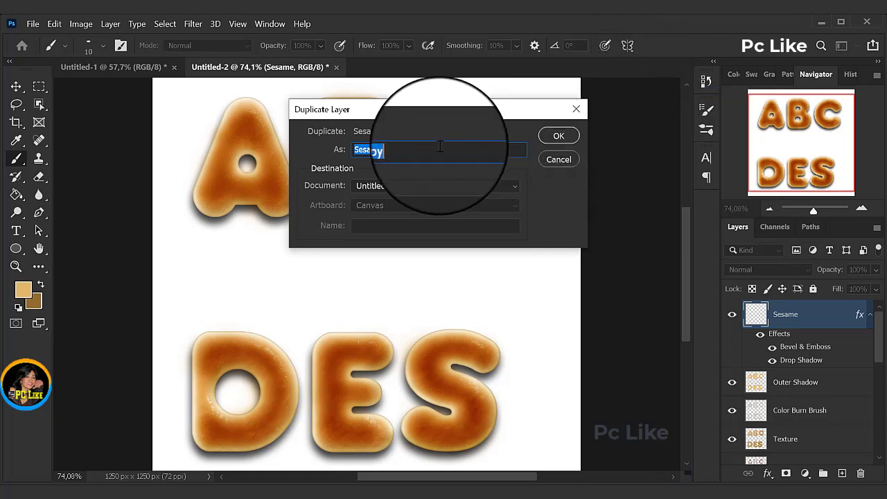
left_click_drag(410, 151, 346, 152)
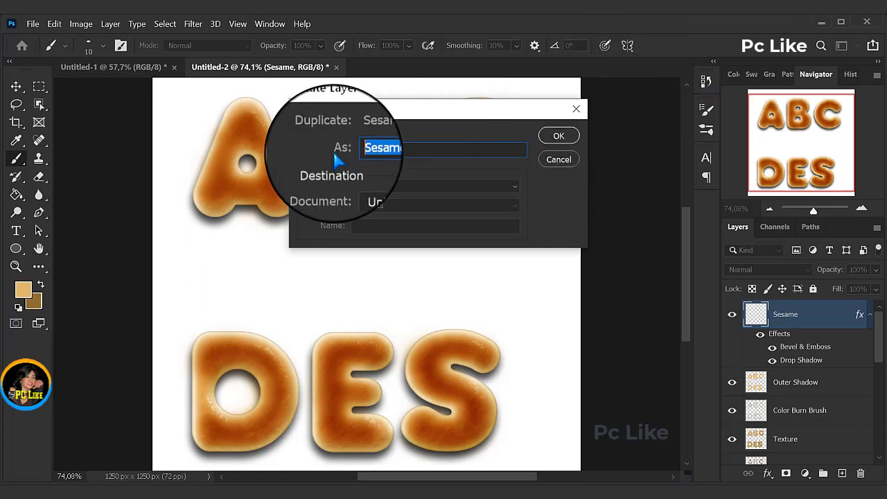
type("Poppy Seed")
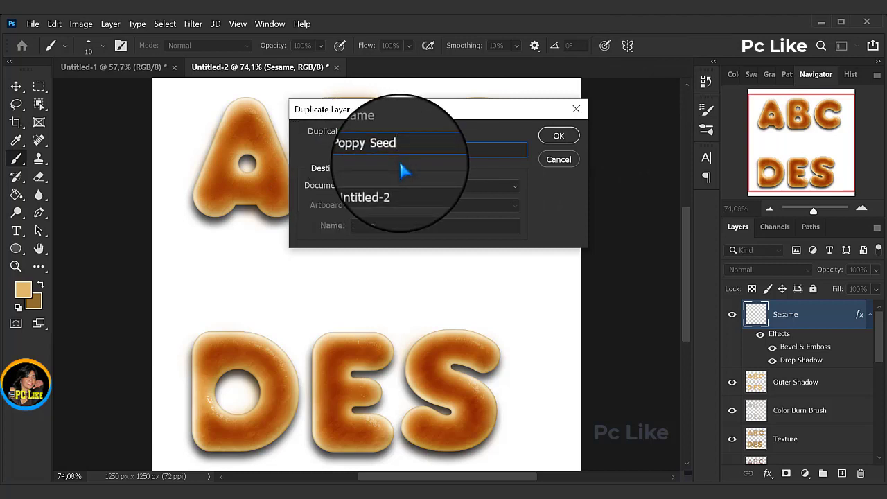
left_click(558, 136)
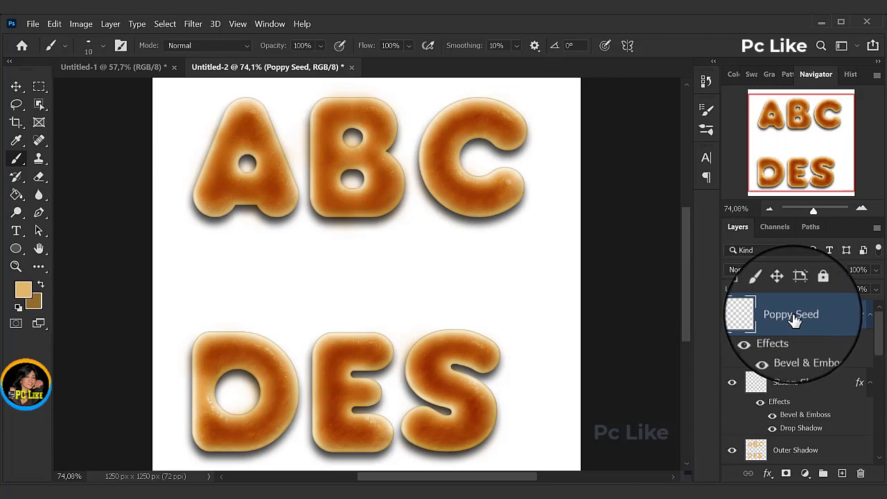
Step: Set the Bevel & Emboss shadow color of the Poppy Seed layer to black (000000) and apply the layer style
double_click(814, 353)
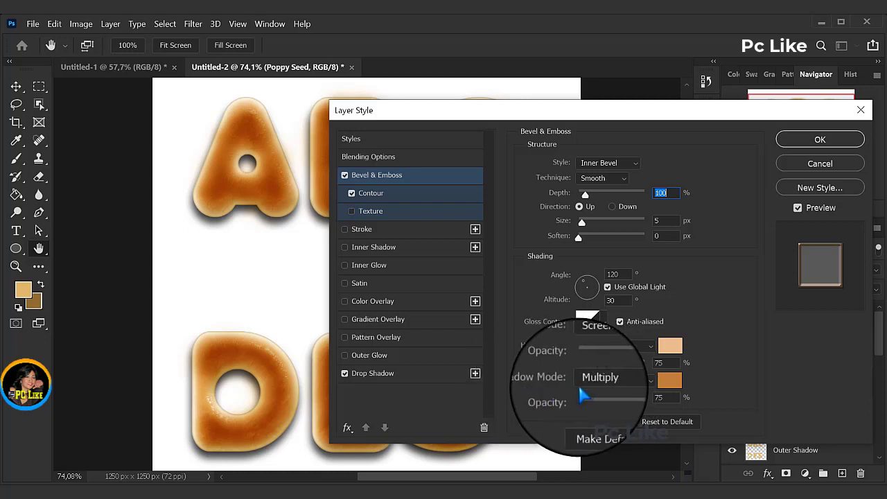
left_click(670, 379)
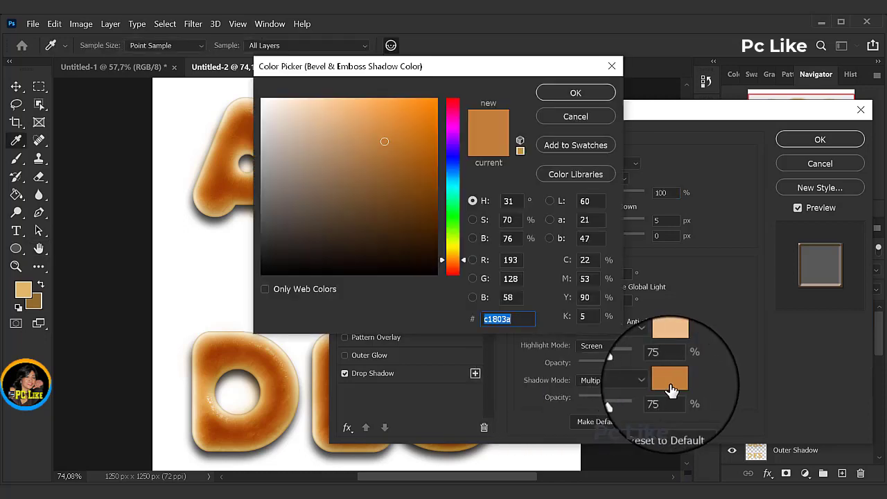
left_click(259, 274)
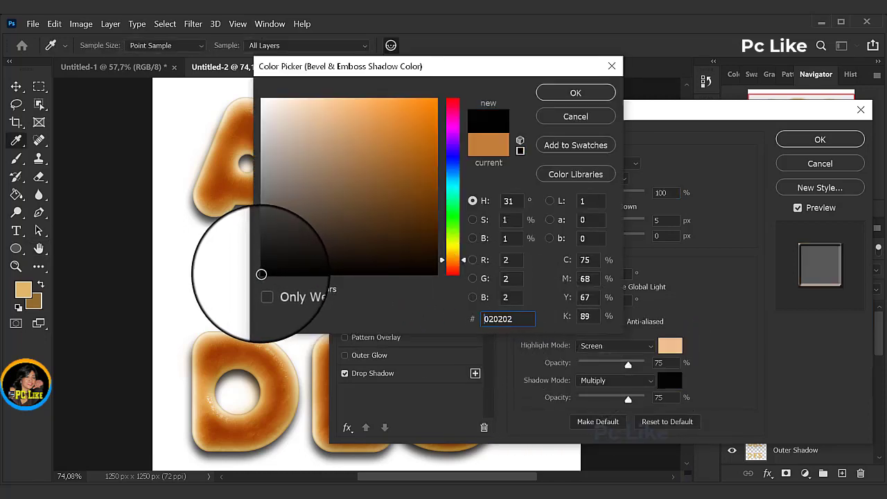
left_click_drag(258, 274, 254, 275)
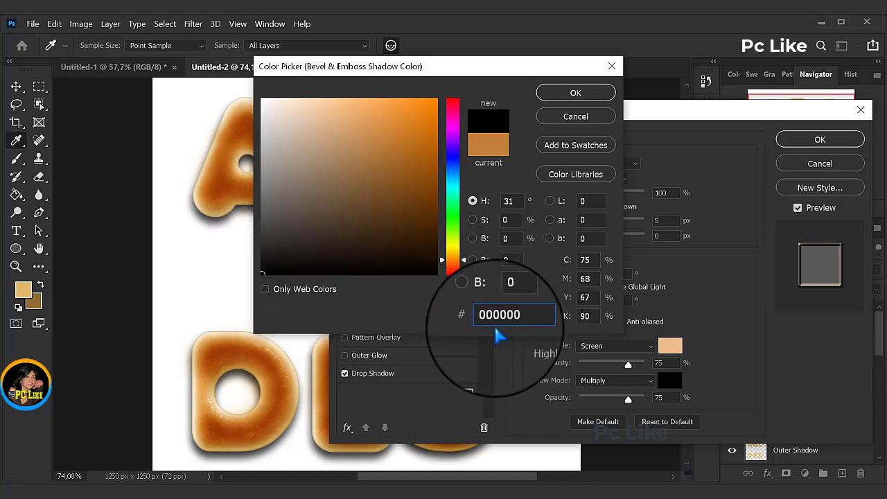
left_click(575, 93)
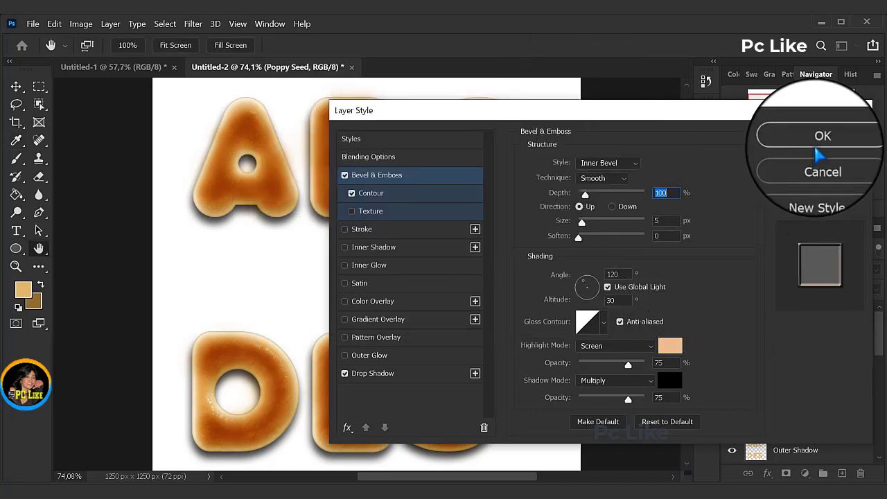
left_click(820, 140)
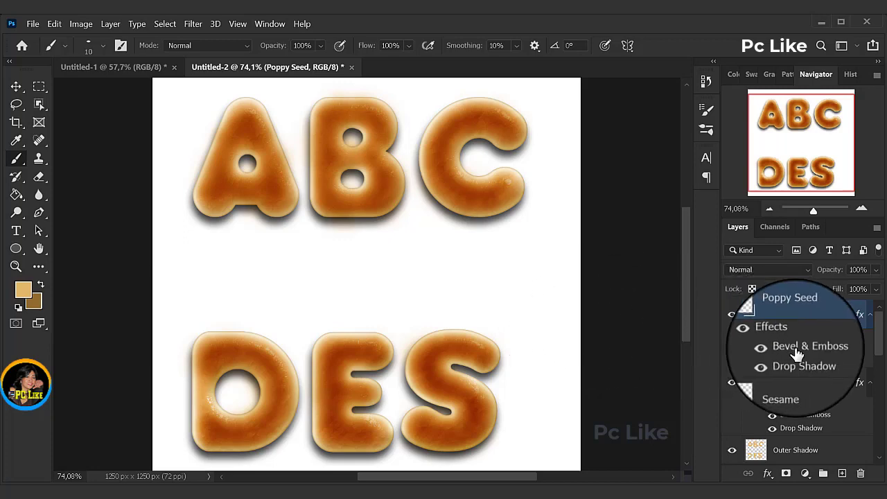
Step: Set the foreground color to d4ad6c and brush sesame seeds over all the ABC DES letters on the Sesame layer
left_click(788, 390)
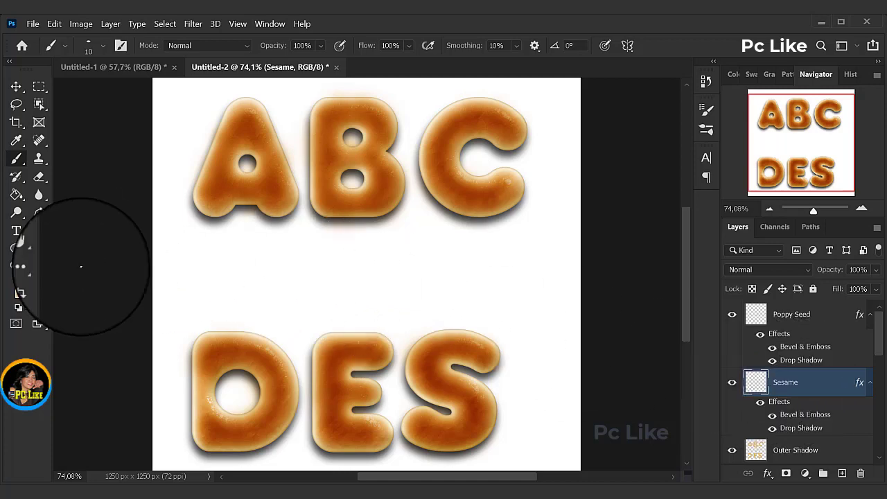
left_click(26, 291)
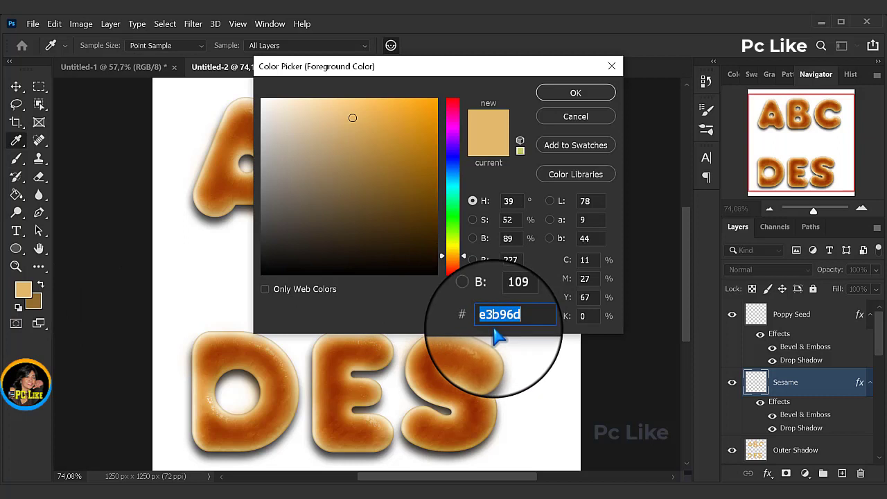
type("d4ad6c")
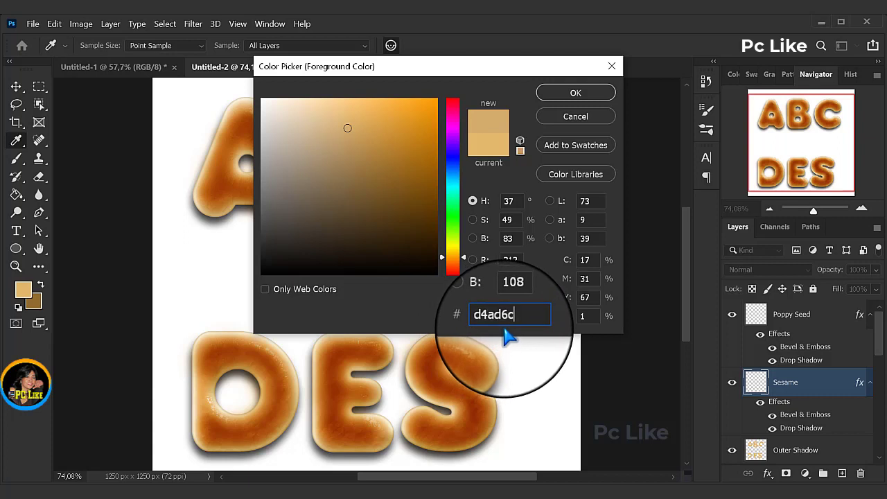
left_click(573, 95)
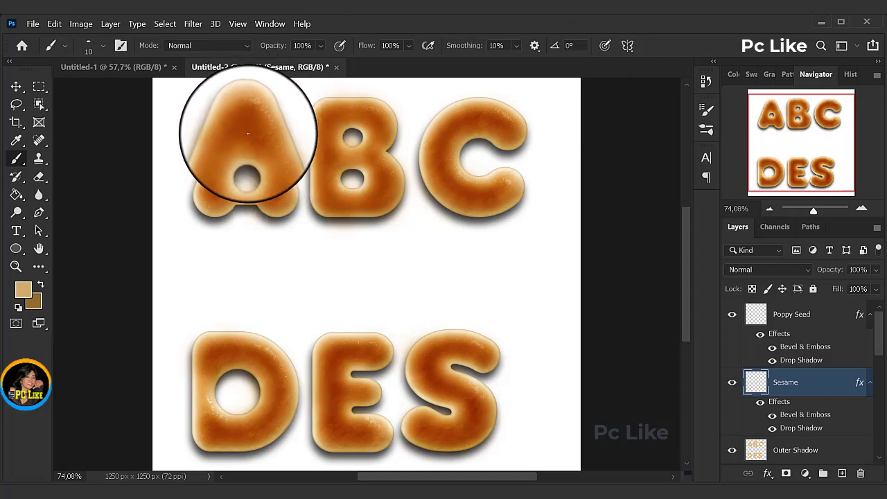
mouse_move(248, 133)
left_mouse_down()
mouse_move(208, 196)
mouse_move(276, 195)
mouse_move(250, 119)
mouse_move(221, 165)
mouse_move(231, 177)
mouse_move(211, 197)
mouse_move(279, 207)
mouse_move(288, 202)
mouse_move(284, 180)
mouse_move(249, 113)
mouse_move(232, 132)
mouse_move(260, 146)
mouse_move(273, 187)
mouse_move(326, 155)
mouse_move(324, 128)
mouse_move(342, 108)
mouse_move(373, 151)
mouse_move(325, 135)
mouse_move(375, 137)
mouse_move(346, 118)
mouse_move(396, 180)
mouse_move(319, 188)
mouse_move(342, 201)
mouse_move(375, 183)
mouse_move(375, 194)
mouse_move(392, 166)
mouse_move(511, 135)
mouse_move(453, 138)
mouse_move(480, 207)
mouse_move(425, 149)
mouse_move(483, 109)
mouse_move(505, 126)
mouse_move(501, 137)
mouse_move(438, 140)
mouse_move(455, 158)
mouse_move(506, 179)
mouse_move(460, 122)
mouse_move(346, 99)
mouse_move(366, 129)
mouse_move(350, 208)
mouse_move(335, 148)
left_mouse_up()
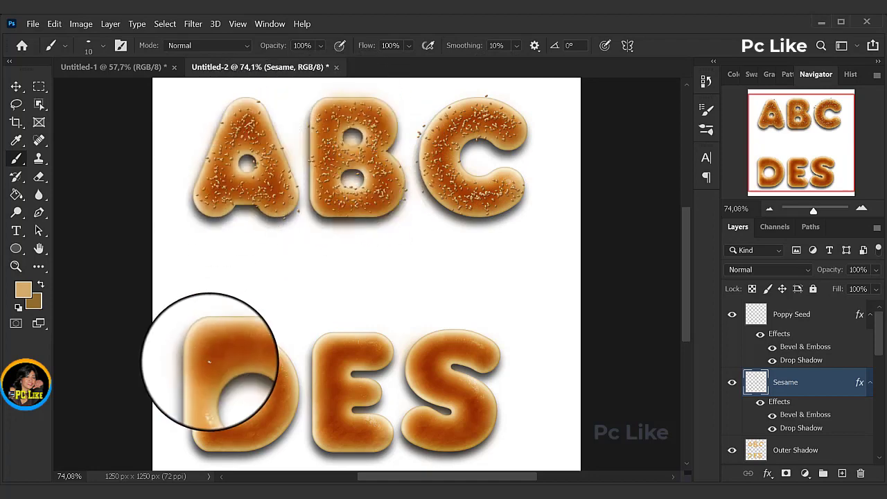
mouse_move(235, 351)
left_mouse_down()
mouse_move(202, 425)
mouse_move(296, 367)
mouse_move(280, 402)
mouse_move(204, 422)
mouse_move(212, 346)
mouse_move(206, 420)
mouse_move(334, 376)
mouse_move(351, 381)
mouse_move(376, 420)
mouse_move(353, 432)
mouse_move(336, 382)
mouse_move(455, 377)
mouse_move(475, 346)
mouse_move(451, 327)
mouse_move(418, 371)
mouse_move(471, 386)
mouse_move(414, 415)
mouse_move(475, 403)
mouse_move(459, 350)
mouse_move(436, 360)
mouse_move(422, 411)
mouse_move(491, 316)
left_mouse_up()
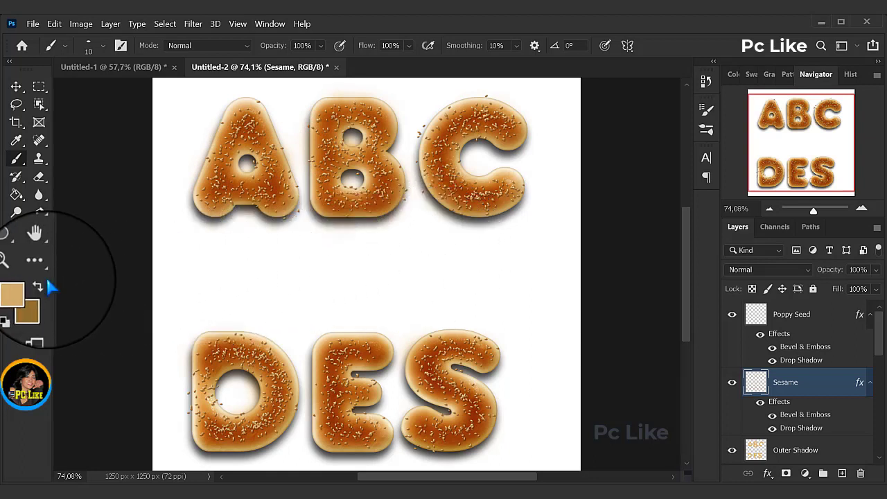
Step: Set the foreground color to dark brown 372f2d for the Brush tool
left_click(26, 294)
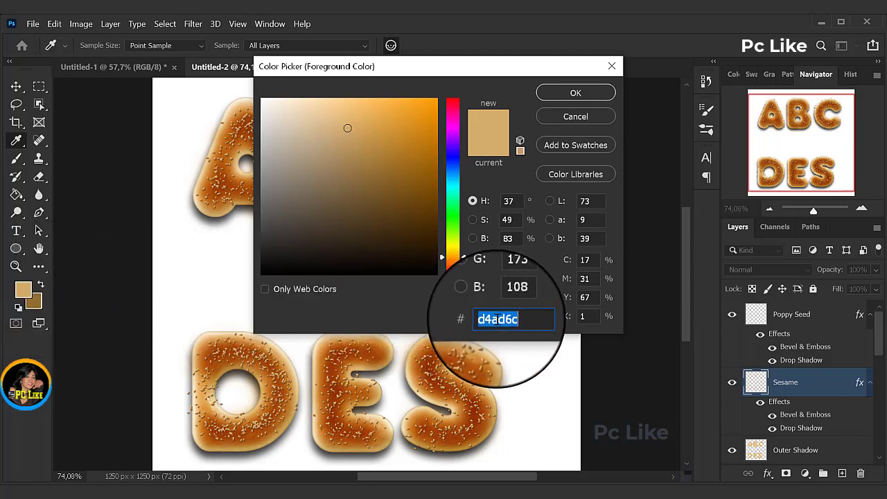
right_click(497, 319)
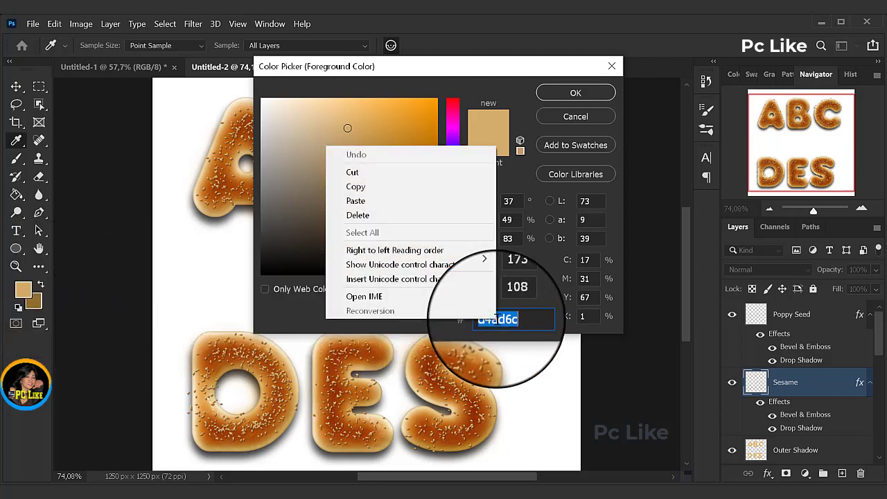
left_click(372, 202)
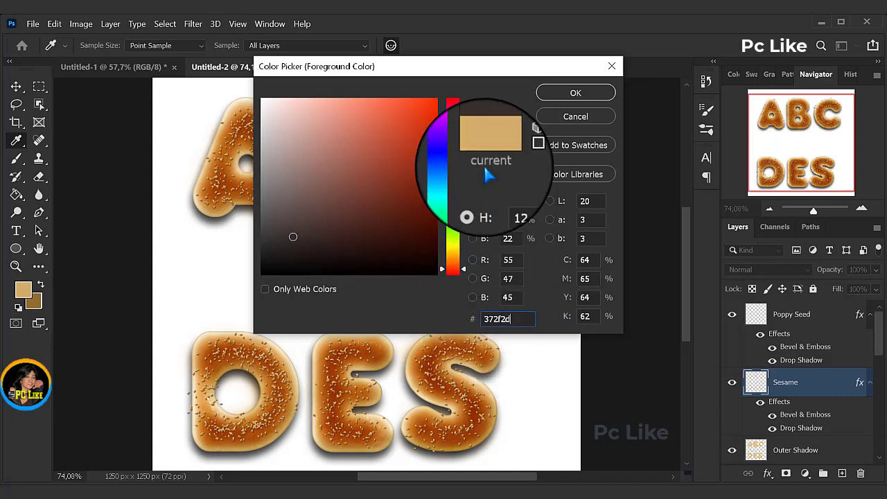
left_click(575, 94)
key("b")
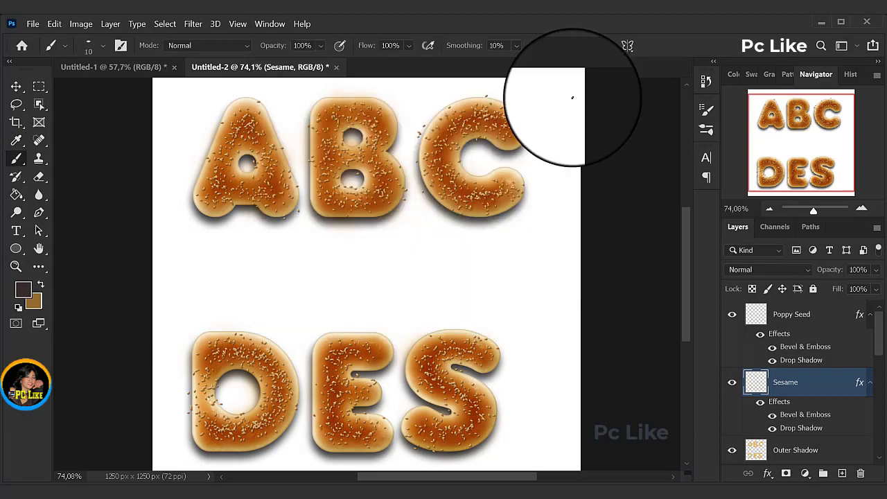
Step: Brush dark poppy seeds over all the ABC DES letters on the Poppy Seed layer
left_click(797, 320)
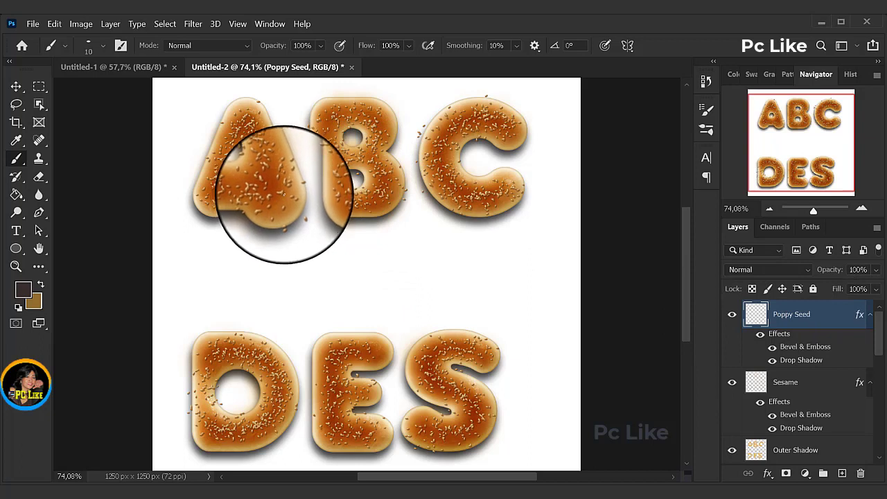
left_click(283, 188)
left_click(273, 201)
left_click(276, 201)
mouse_move(275, 202)
left_mouse_down()
mouse_move(272, 150)
mouse_move(253, 121)
mouse_move(244, 138)
mouse_move(252, 136)
mouse_move(236, 132)
mouse_move(223, 148)
mouse_move(222, 182)
mouse_move(209, 198)
mouse_move(207, 178)
mouse_move(211, 196)
mouse_move(254, 189)
mouse_move(263, 200)
mouse_move(257, 123)
mouse_move(239, 123)
mouse_move(228, 172)
mouse_move(308, 176)
mouse_move(314, 120)
mouse_move(352, 113)
mouse_move(329, 196)
mouse_move(377, 169)
mouse_move(364, 201)
mouse_move(349, 164)
mouse_move(372, 117)
mouse_move(378, 149)
mouse_move(497, 124)
mouse_move(488, 121)
mouse_move(451, 182)
mouse_move(507, 203)
mouse_move(455, 126)
mouse_move(513, 124)
mouse_move(440, 188)
left_mouse_up()
mouse_move(208, 345)
left_mouse_down()
mouse_move(210, 368)
mouse_move(271, 349)
mouse_move(275, 369)
mouse_move(276, 410)
mouse_move(253, 440)
mouse_move(229, 436)
mouse_move(204, 418)
mouse_move(206, 378)
mouse_move(227, 353)
mouse_move(377, 352)
mouse_move(335, 350)
mouse_move(329, 369)
mouse_move(350, 393)
mouse_move(336, 429)
mouse_move(367, 437)
mouse_move(325, 430)
mouse_move(480, 352)
mouse_move(467, 344)
mouse_move(483, 349)
mouse_move(413, 352)
mouse_move(440, 342)
mouse_move(419, 368)
mouse_move(484, 414)
mouse_move(411, 428)
mouse_move(430, 430)
mouse_move(471, 396)
left_mouse_up()
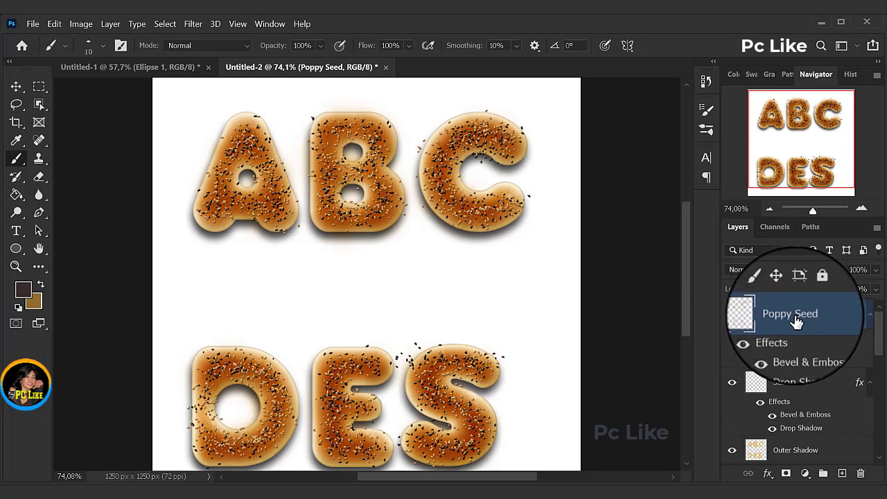
Step: Collapse the effects lists of the Poppy Seed and Sesame layers and hide the Outer Shadow layer
left_click(872, 317)
left_click(870, 343)
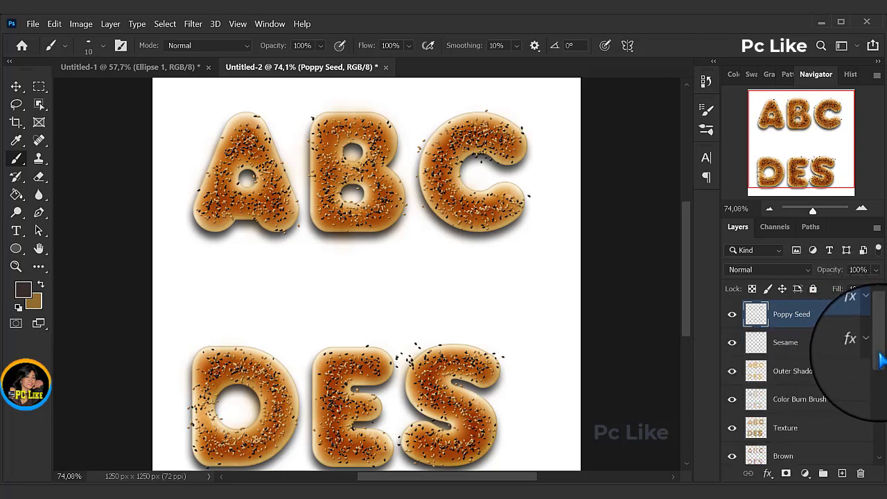
scroll(880, 361, "down", 1)
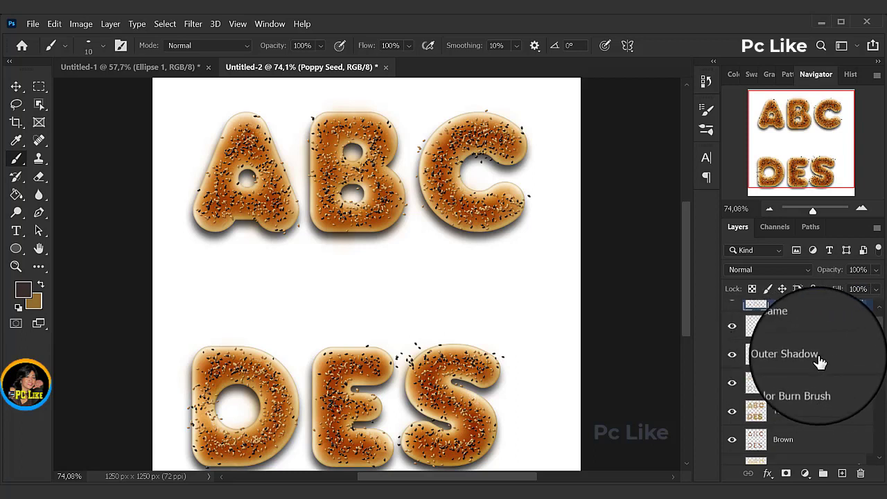
left_click(732, 356)
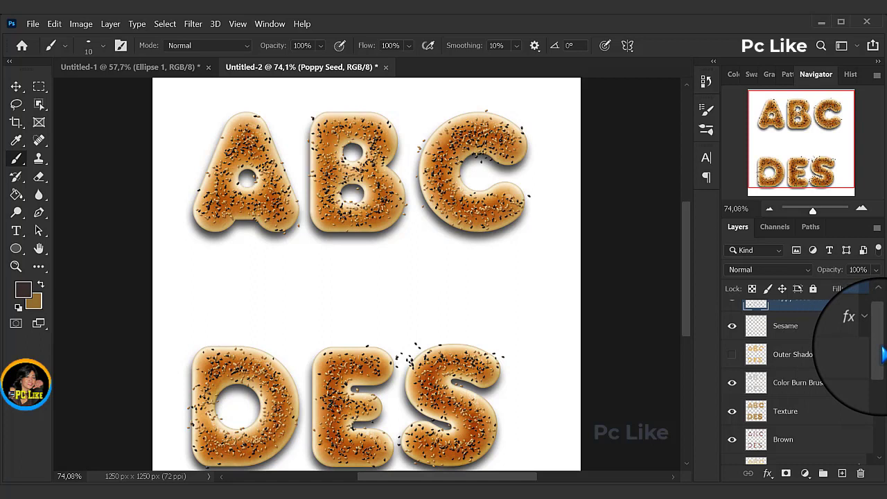
Step: Group all layers from Poppy Seed down to abc des and merge the group into a single layer
scroll(876, 326, "up", 1)
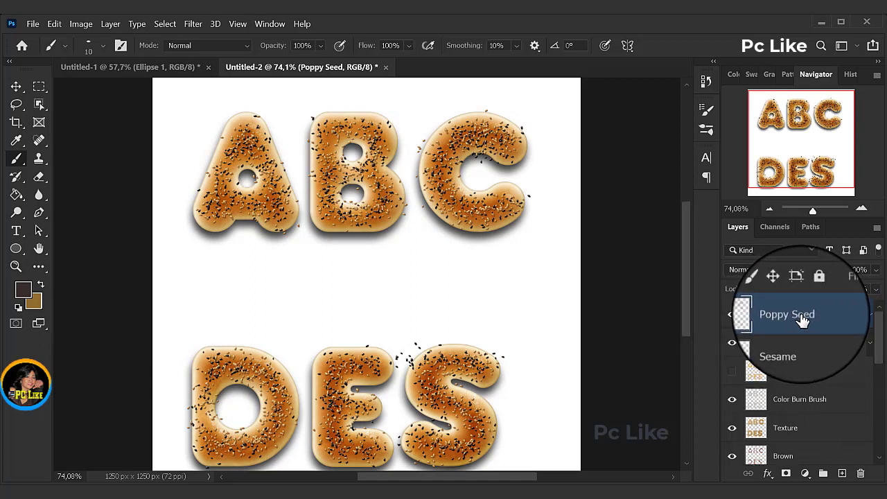
left_click_drag(881, 348, 874, 423)
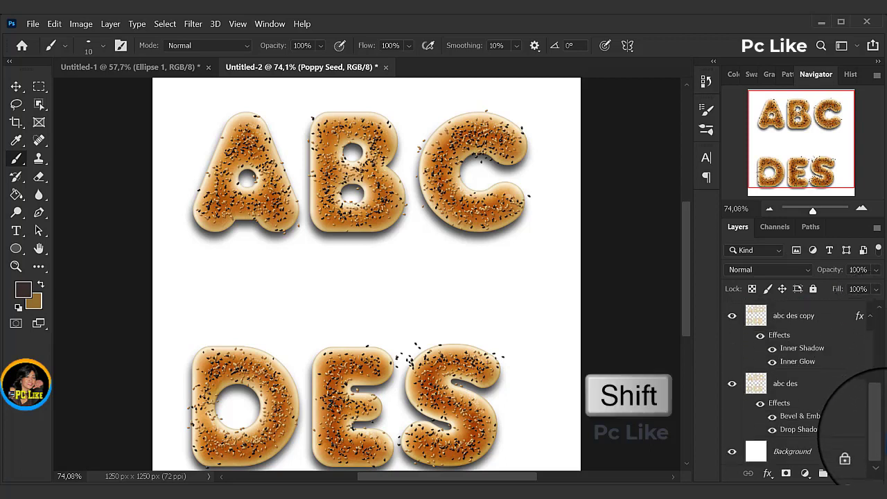
left_click(788, 391, "shift")
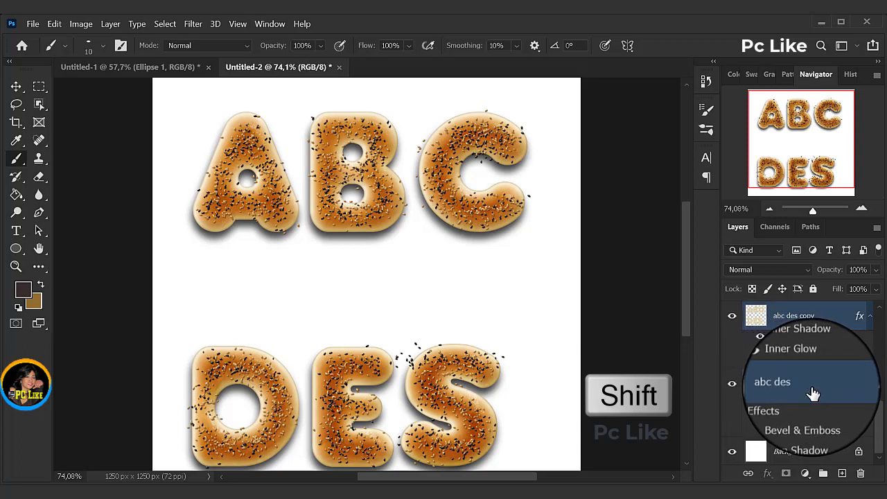
left_click_drag(818, 393, 824, 477)
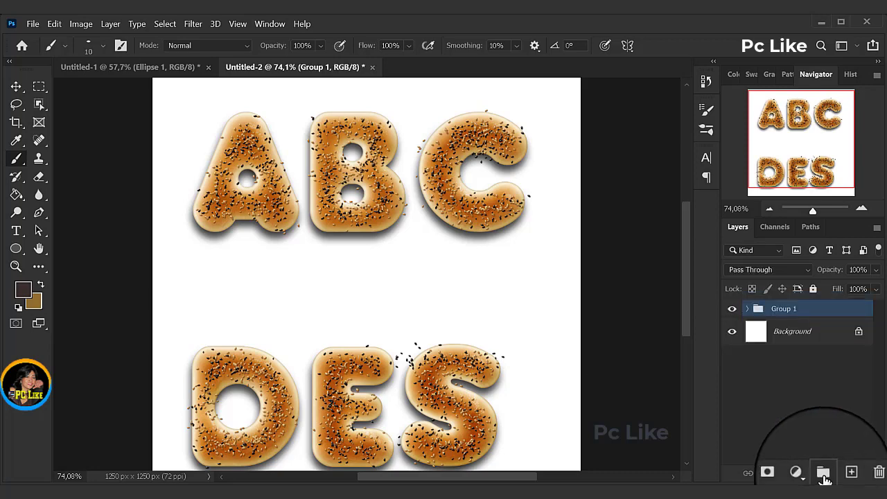
right_click(783, 314)
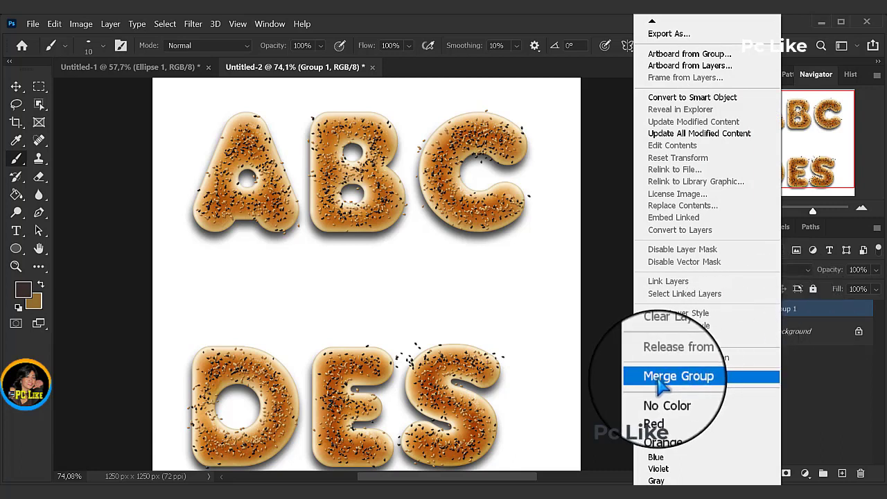
left_click(682, 386)
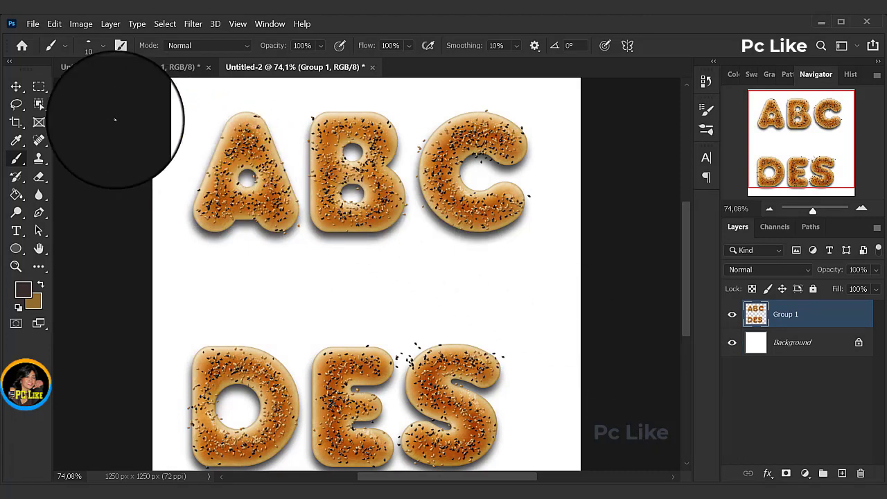
Step: Cut the letter A out of Group 1 with a rectangular marquee selection and paste it onto its own layer
left_click(39, 90)
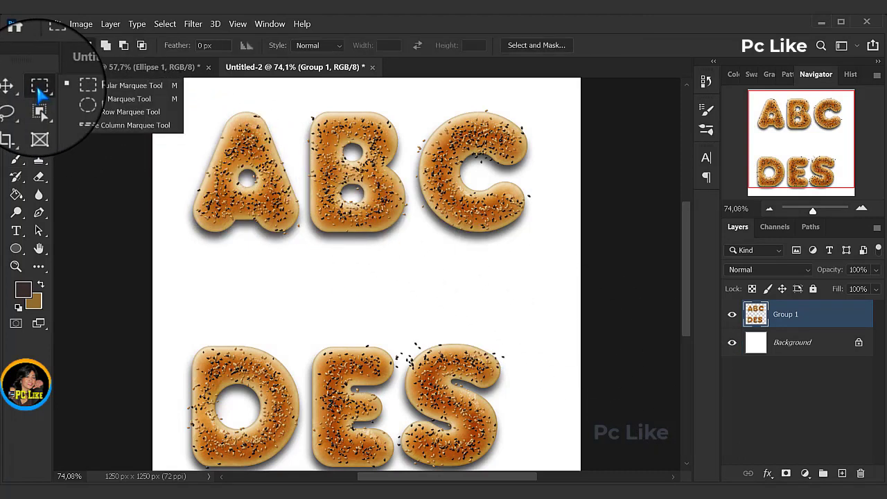
left_click(119, 89)
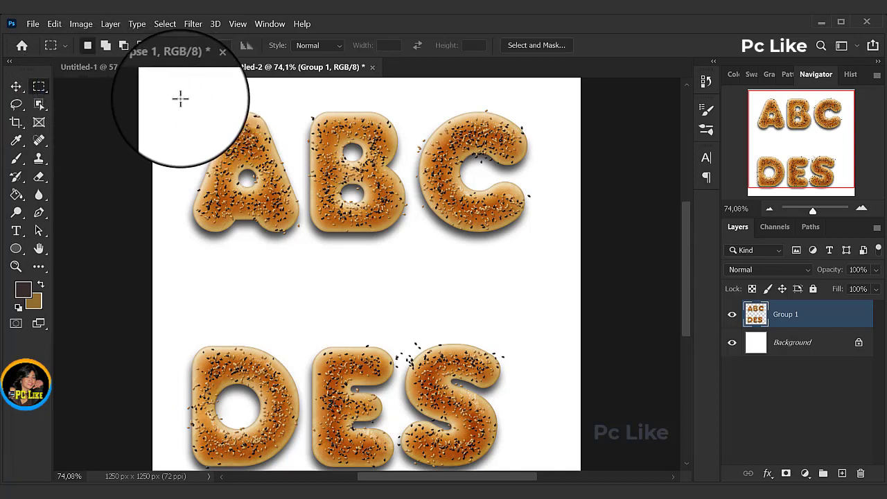
left_click_drag(185, 103, 307, 254)
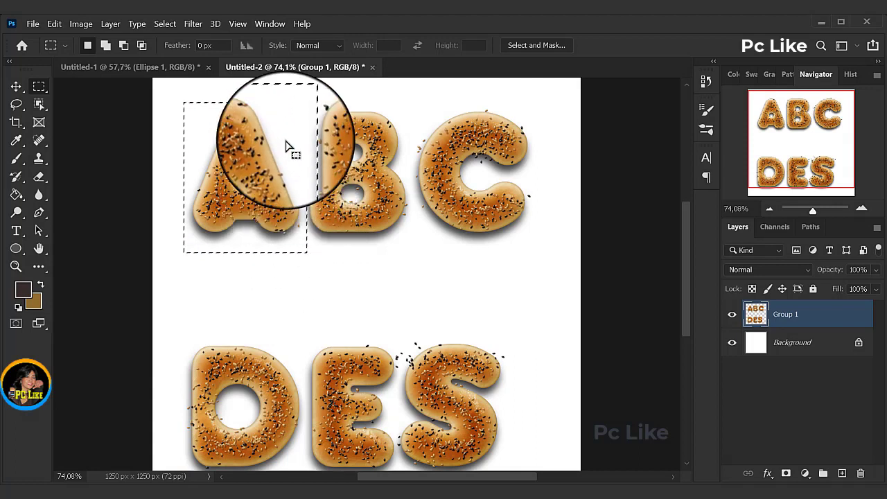
left_click_drag(287, 145, 281, 143)
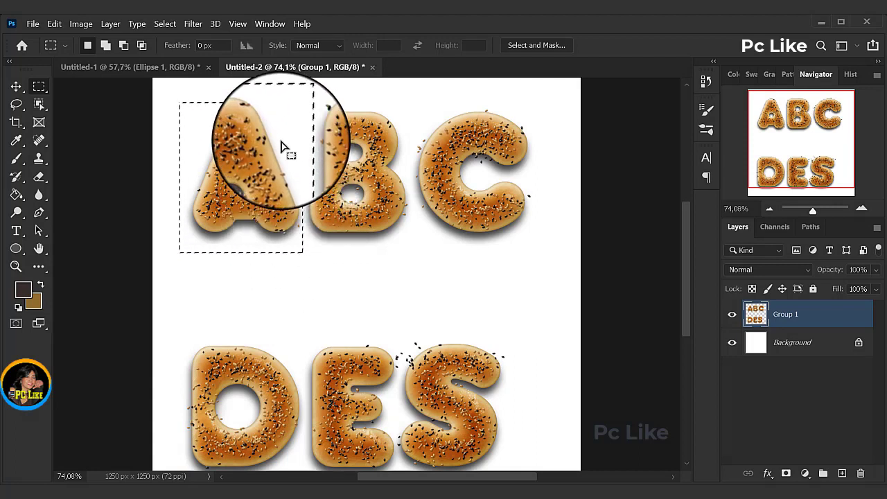
left_click(54, 24)
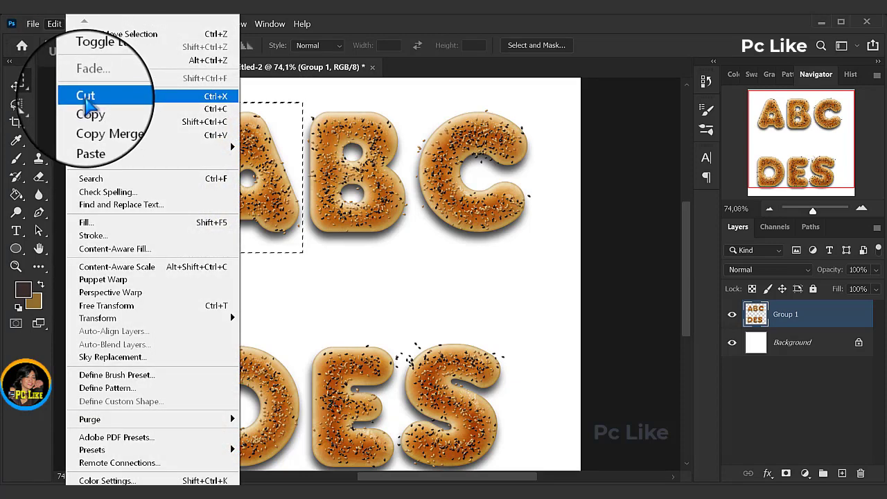
left_click(84, 96)
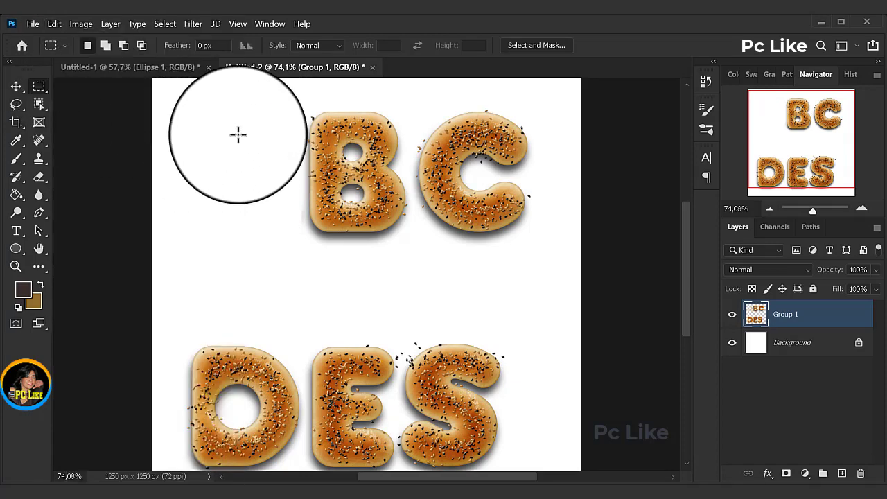
left_click(56, 25)
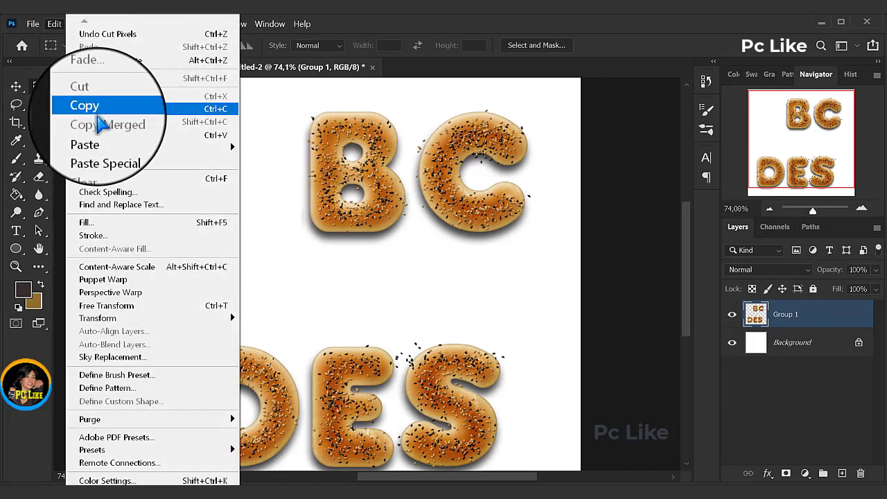
left_click(92, 135)
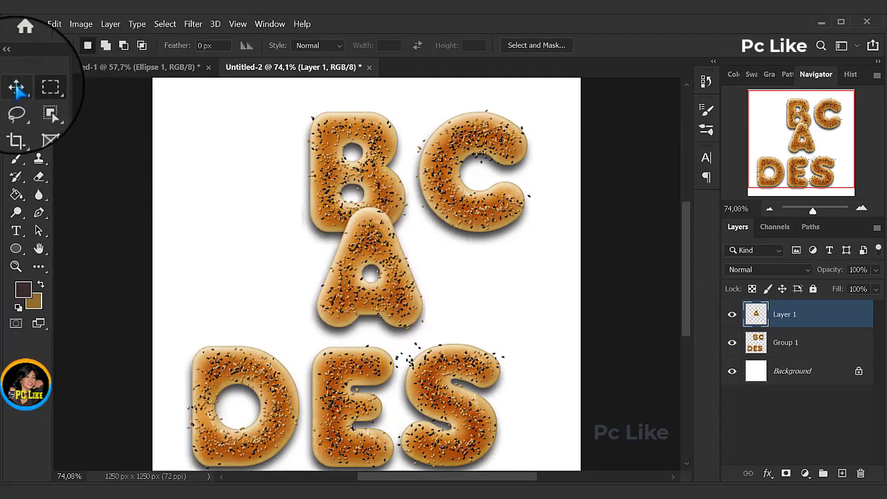
Step: Copy the letter A into the Untitled-1 plate document, and move the original in Untitled-2 back beside the B
left_click(18, 89)
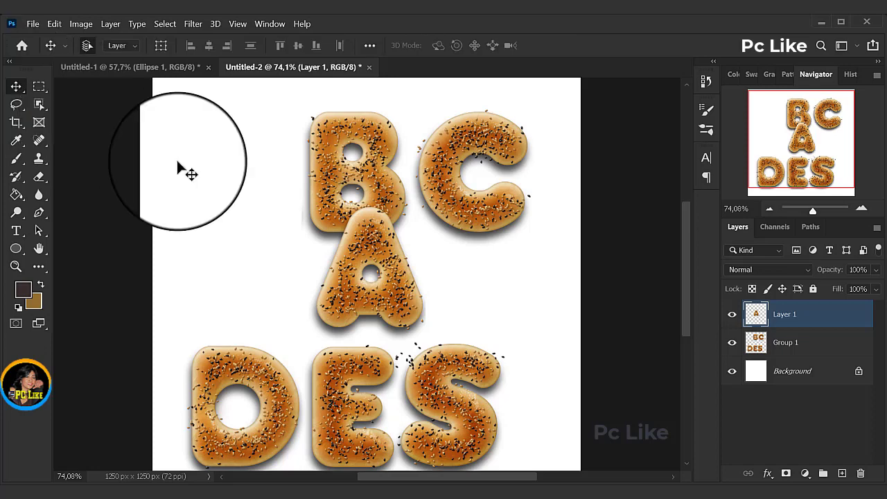
left_click_drag(368, 240, 429, 291)
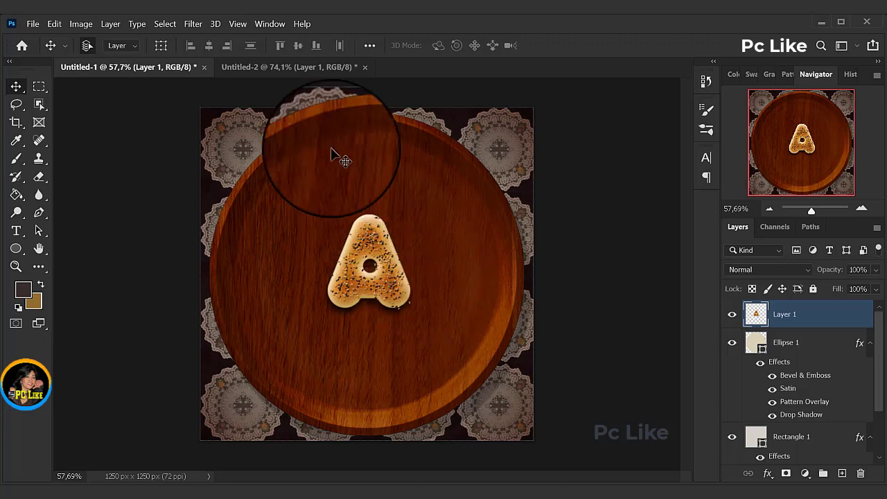
left_click(285, 69)
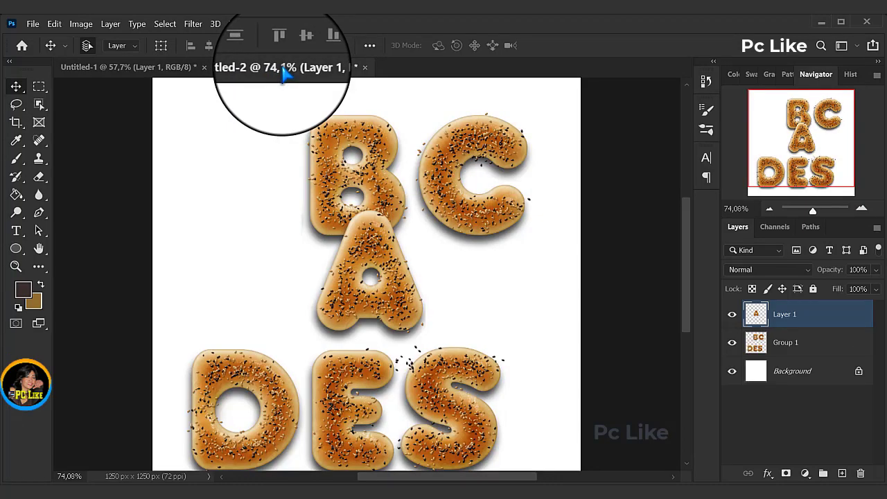
left_click_drag(359, 242, 218, 132)
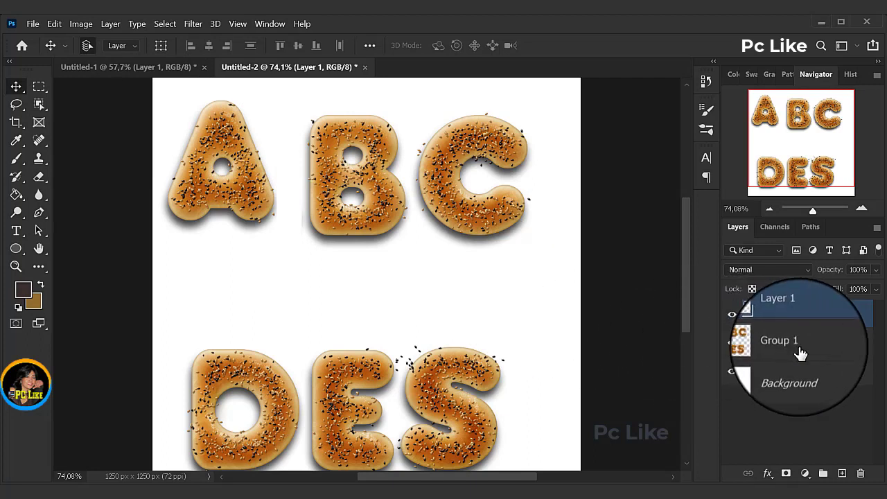
Step: Cut the letter B out of Group 1 with a rectangular marquee selection and paste it onto its own layer
left_click(762, 352)
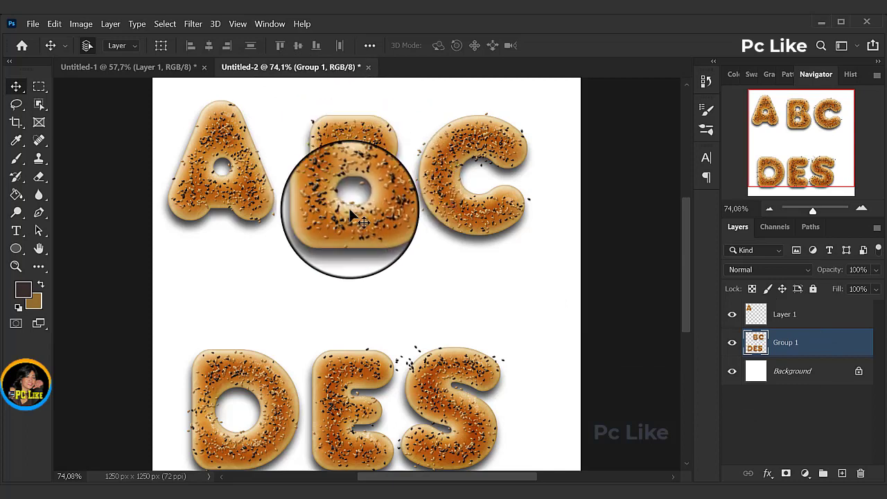
left_click(39, 86)
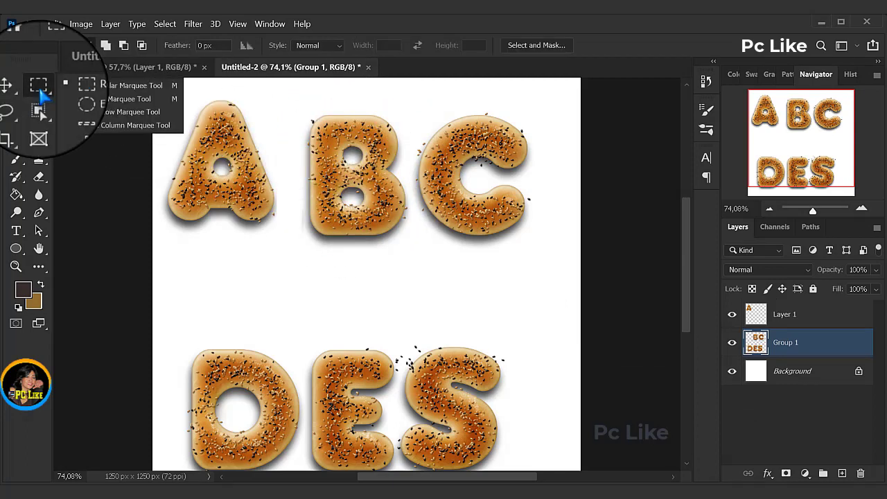
left_click(107, 86)
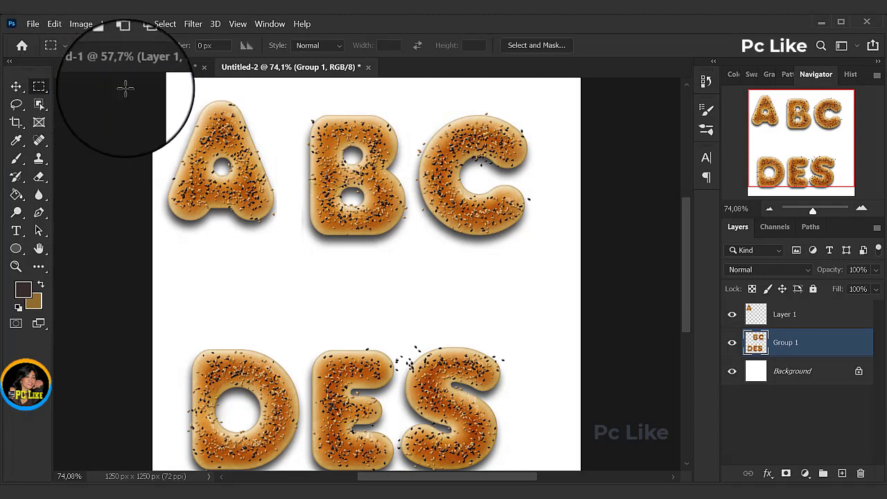
left_click_drag(287, 104, 414, 257)
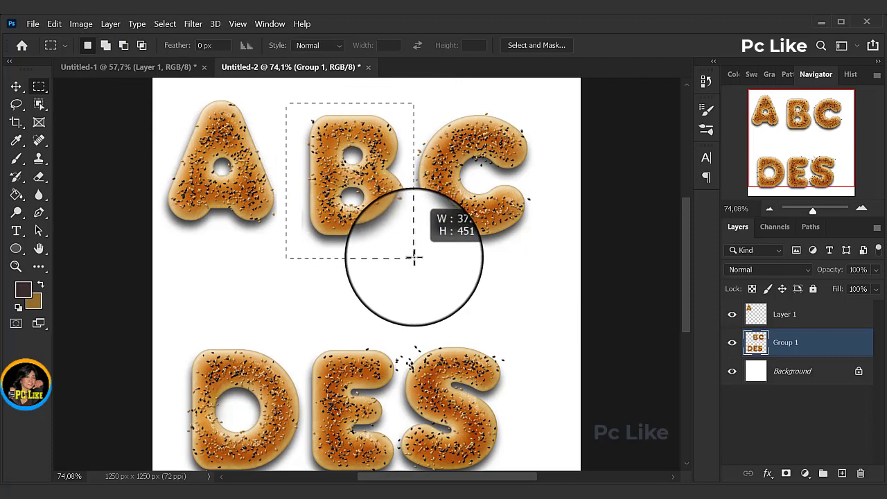
left_click(55, 24)
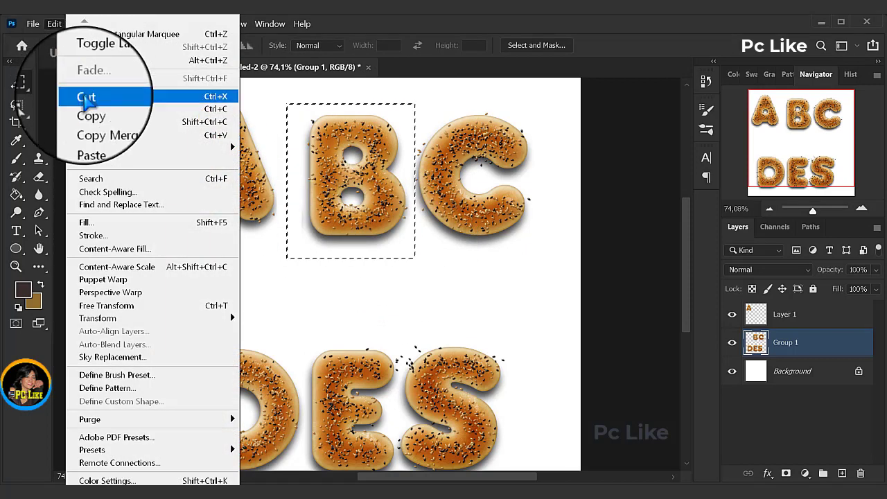
left_click(87, 99)
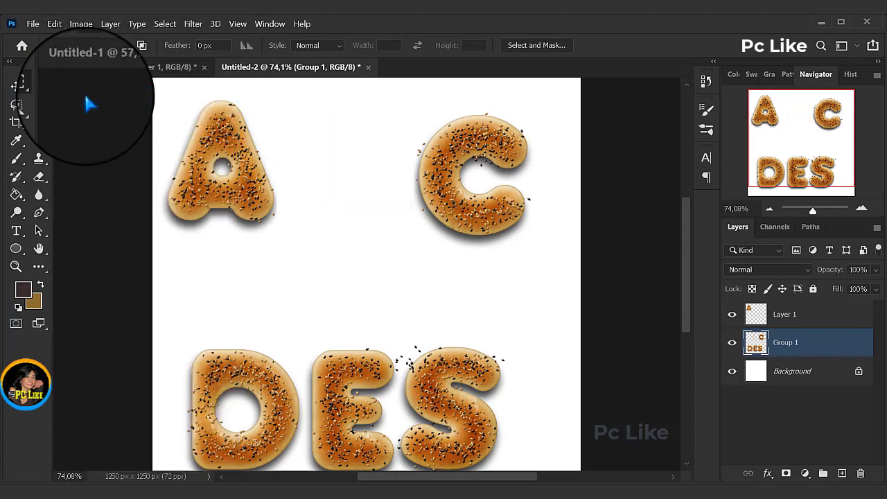
left_click(55, 24)
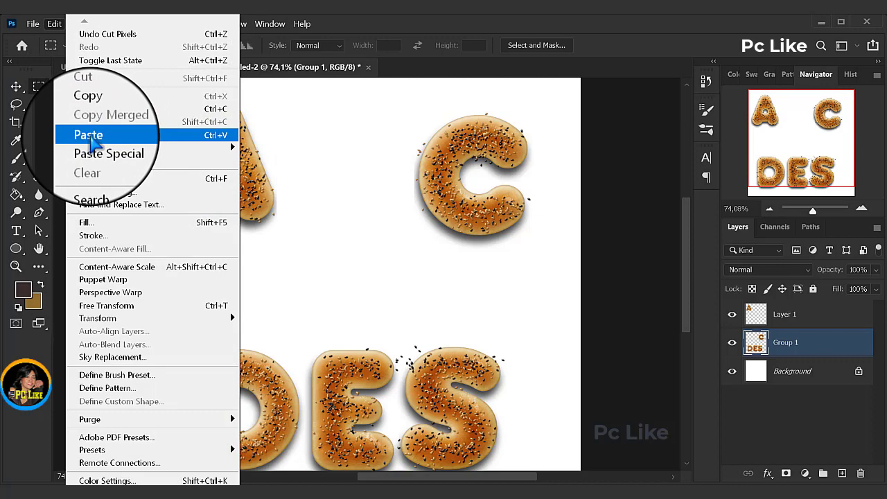
left_click(89, 135)
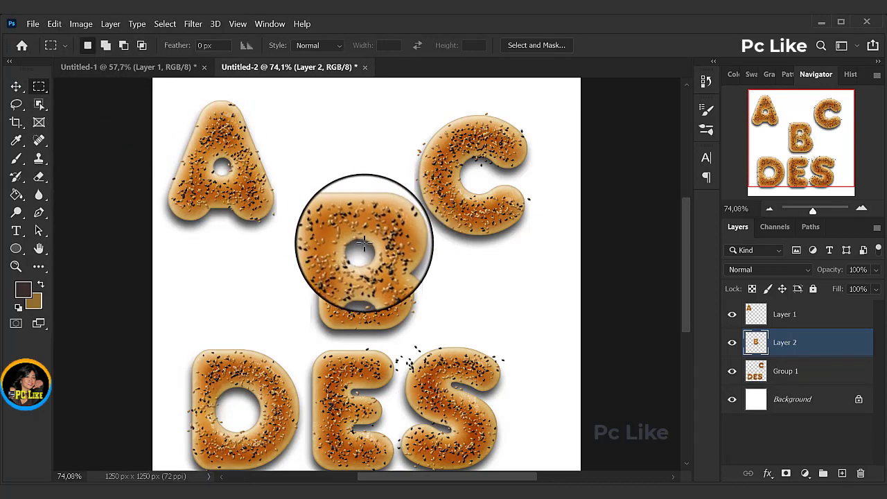
Step: Copy the letter B onto the wooden plate in Untitled-1 and move the A just above it
left_click(15, 85)
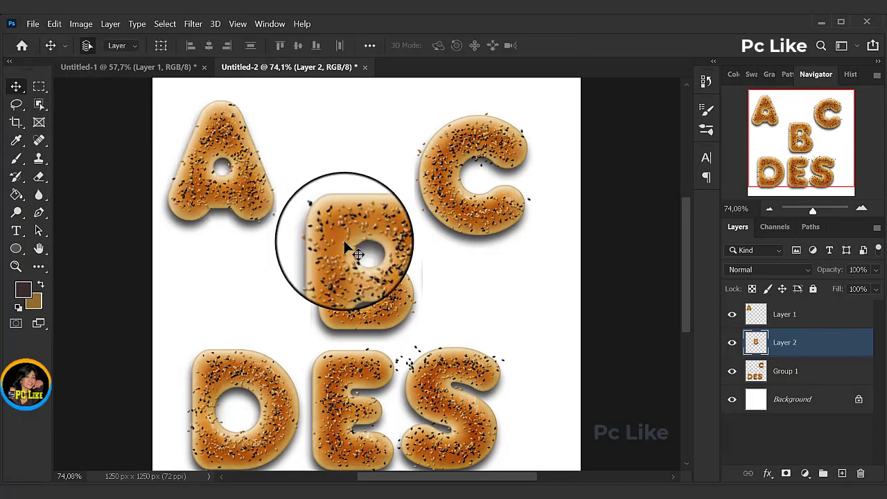
left_click_drag(341, 250, 301, 326)
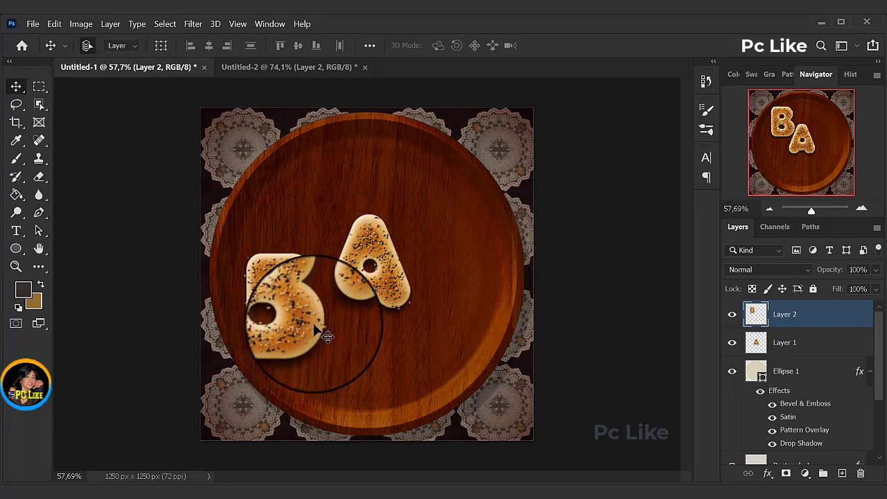
left_click(362, 283)
left_click_drag(362, 283, 333, 244)
left_click_drag(469, 244, 329, 229)
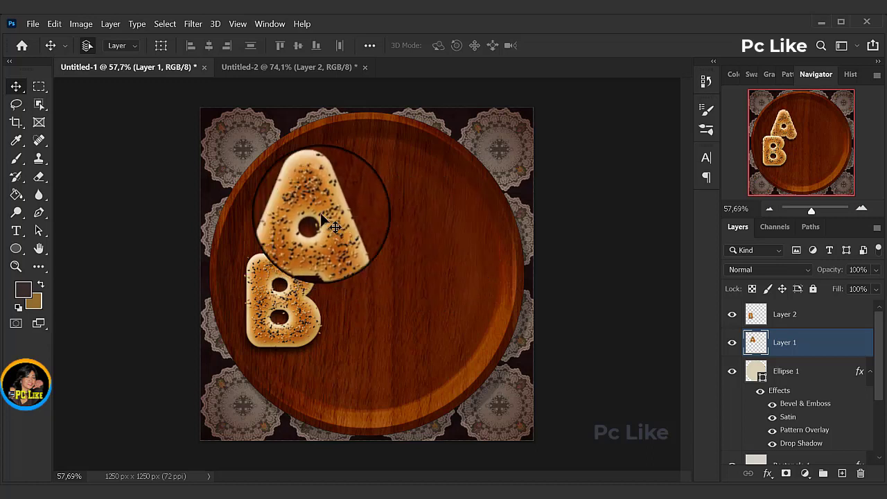
Step: Rotate the A on the plate by about 17° and move it slightly down against the B
left_click(161, 45)
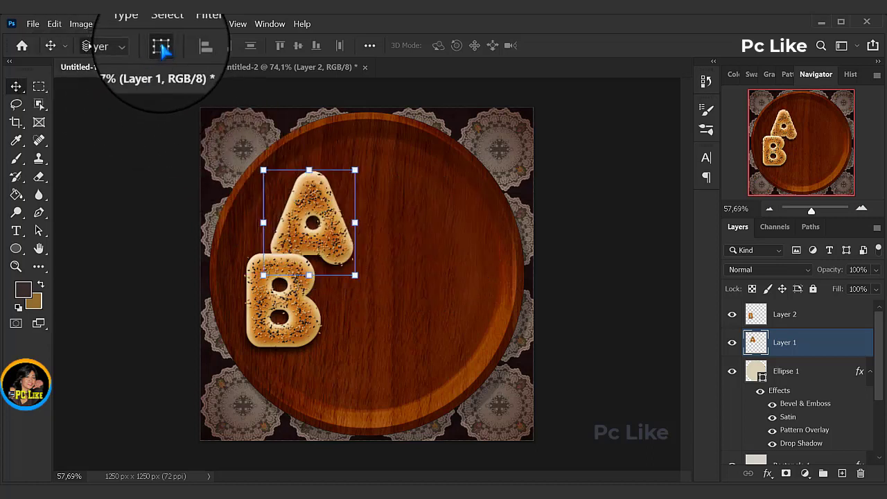
left_click(365, 163)
left_click_drag(367, 163, 382, 182)
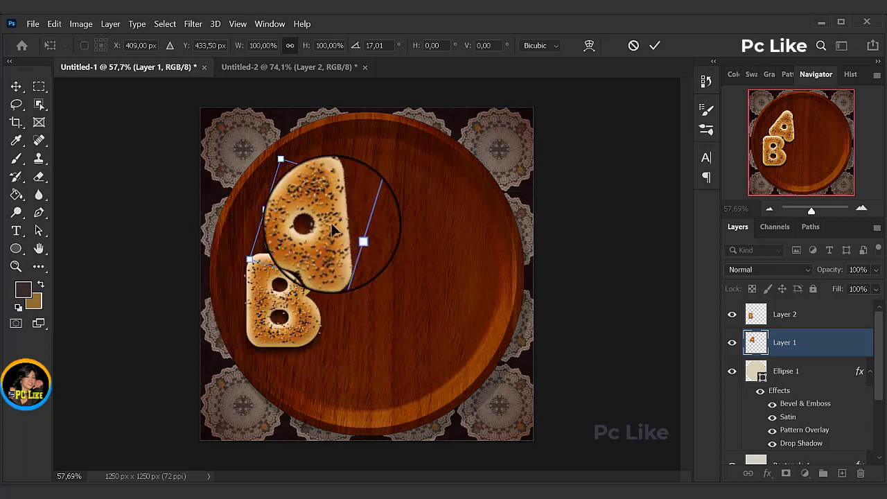
left_click_drag(333, 228, 338, 255)
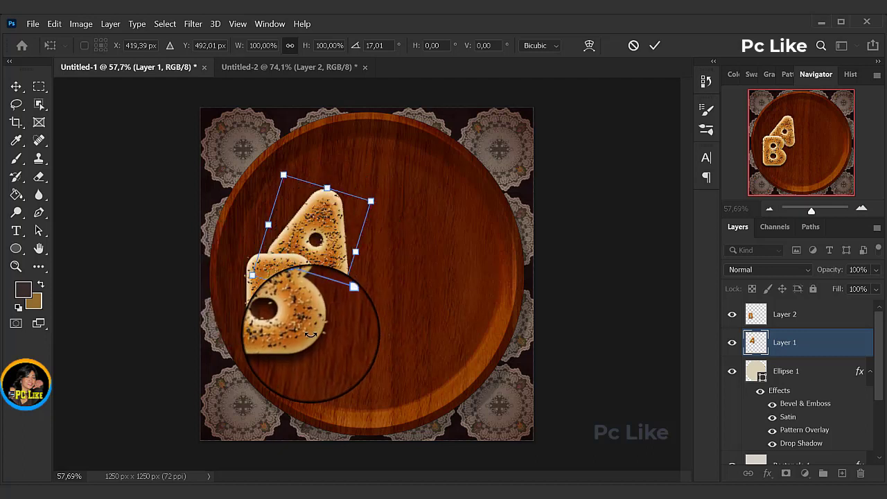
left_click(654, 45)
Step: Shift the B slightly to sit under the A and rotate it by about -24°
left_click_drag(301, 328, 320, 340)
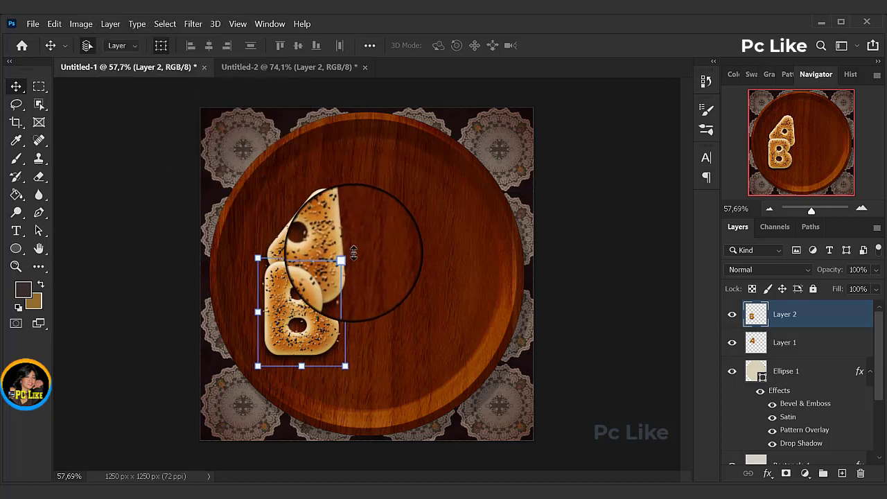
left_click_drag(354, 252, 326, 236)
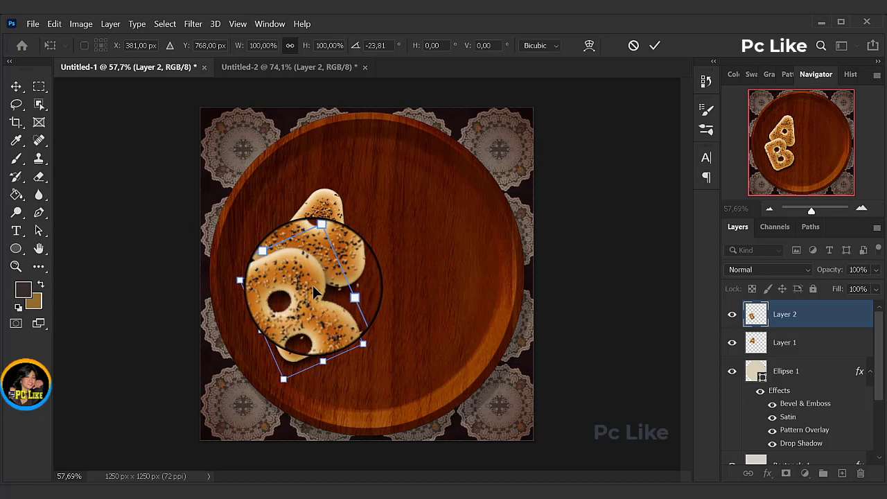
left_click(654, 45)
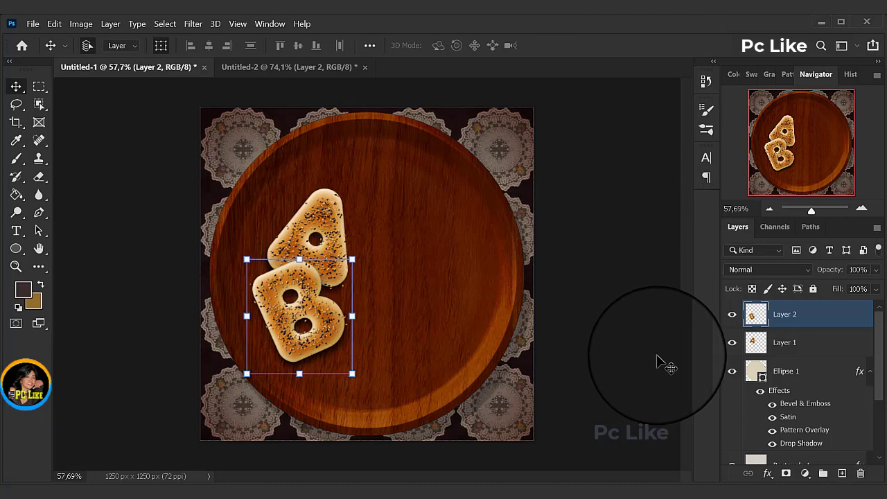
Step: In Untitled-2, cut the letter C out of Group 1 with a rectangular selection and paste it onto its own layer
key("ctrl+Tab")
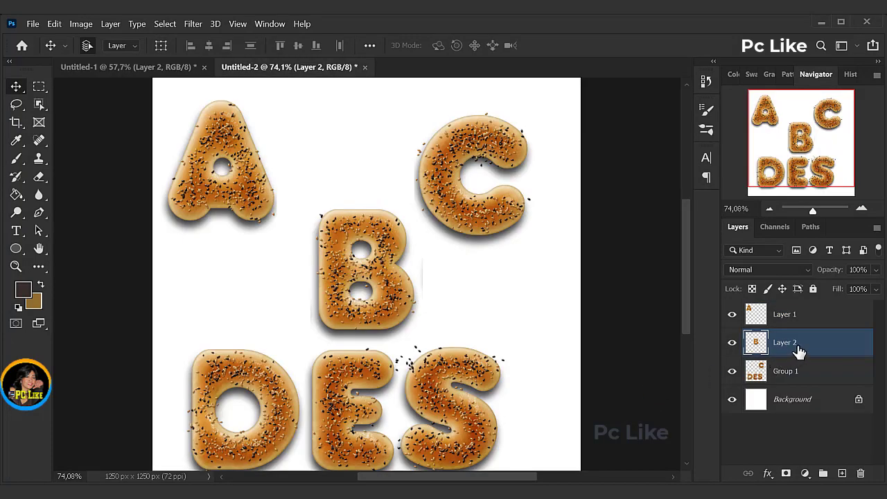
left_click(785, 371)
key("m")
left_click_drag(416, 101, 531, 243)
left_click(54, 23)
left_click(97, 85)
left_click(56, 27)
left_click(97, 118)
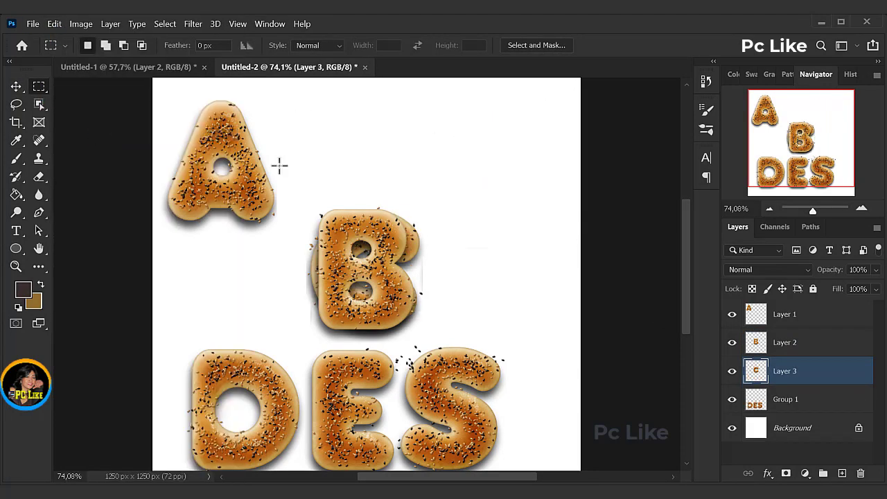
Step: Move the B in Untitled-2 beside the A, and place a copy of the C next to the B on the plate
key("v")
left_click_drag(357, 230, 325, 114)
left_click_drag(366, 233, 391, 181)
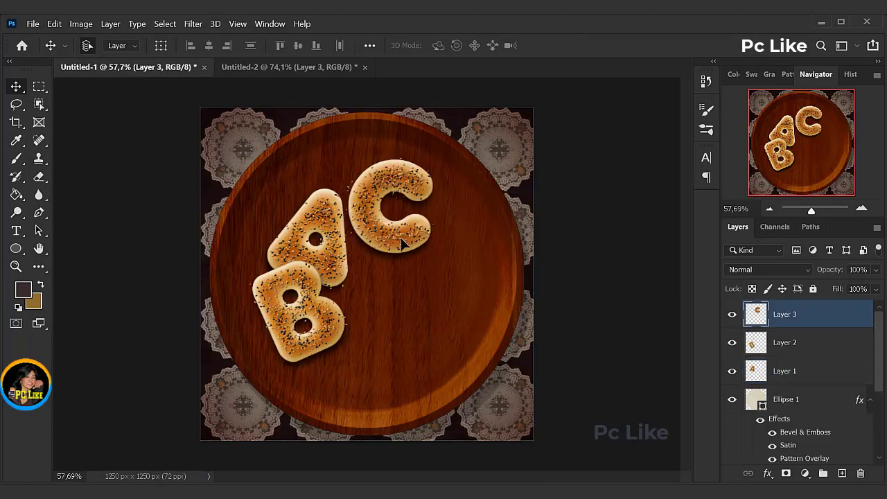
left_click_drag(401, 243, 398, 329)
Step: Move the C in Untitled-2 back into the top row beside the B
left_click(280, 68)
left_click_drag(392, 231, 485, 124)
Step: Cut the letter D from Group 1 onto its own layer and copy it onto the plate in Untitled-1
scroll(689, 293, "down", 3)
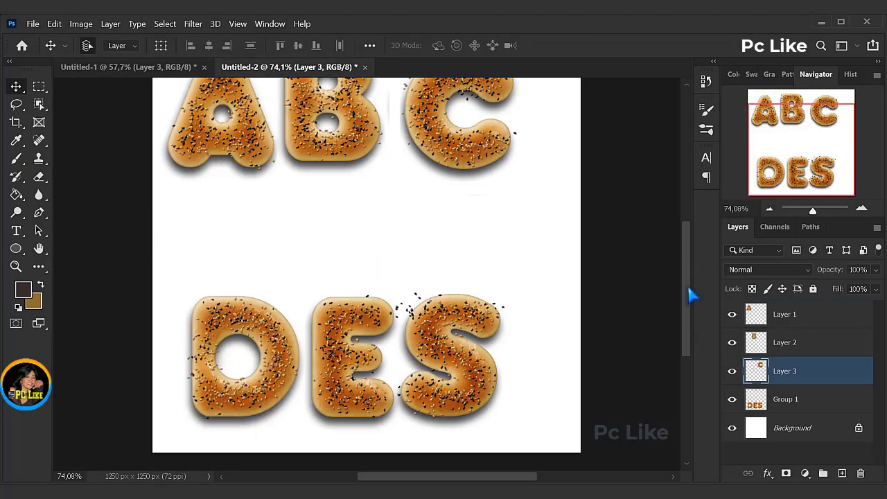
key("m")
left_click_drag(178, 261, 303, 403)
left_click(749, 400)
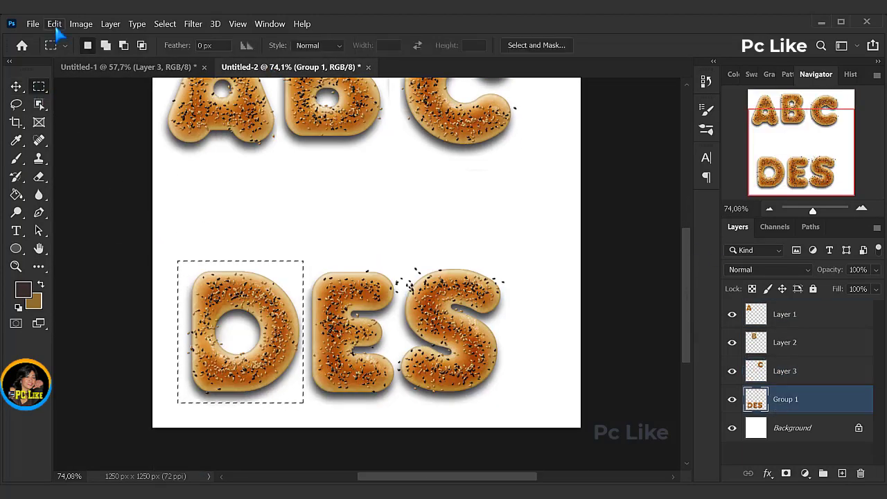
left_click(54, 23)
left_click(76, 99)
left_click(54, 24)
left_click(76, 134)
left_click(16, 86)
left_click_drag(370, 236, 121, 67)
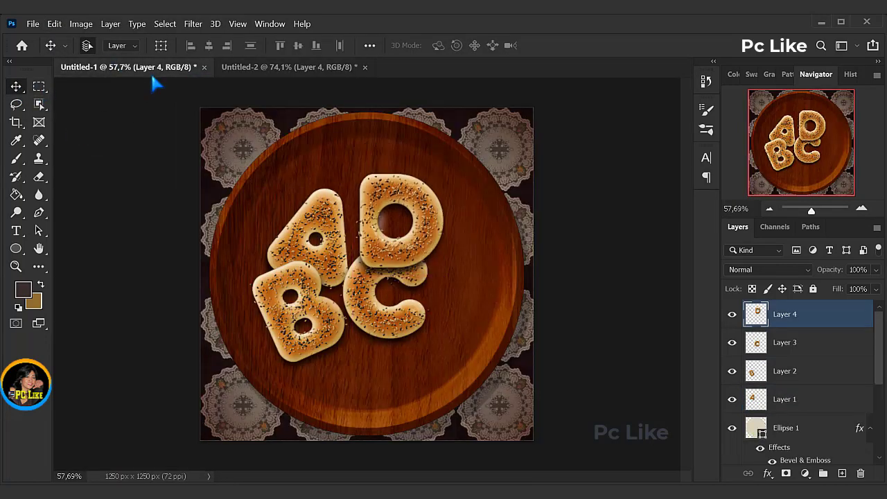
Step: Rotate the D on the plate counterclockwise so it tilts toward the A
key("ctrl+t")
left_click_drag(453, 163, 420, 171)
left_click(654, 46)
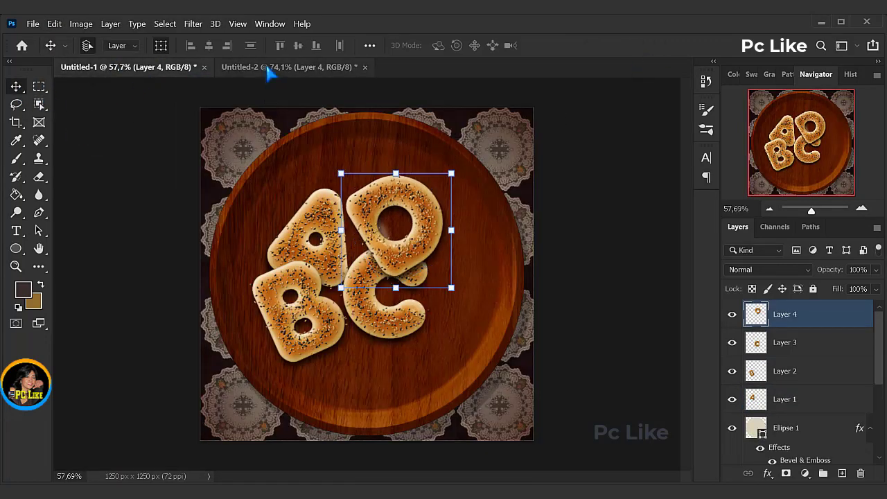
Step: In Untitled-2, cut the letter E out of Group 1 with a rectangular selection and paste it onto its own layer
left_click(270, 66)
key("m")
left_click_drag(297, 274, 399, 455)
key("alt+bracketleft")
left_click(54, 24)
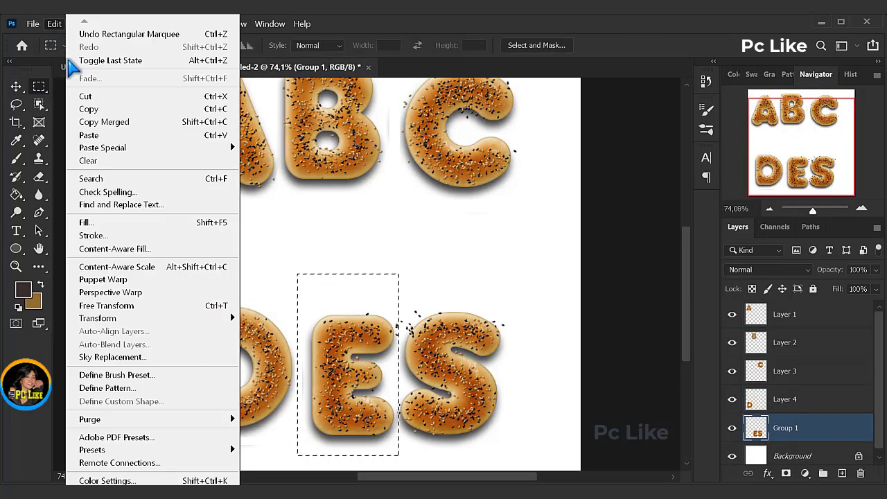
left_click(90, 95)
left_click(54, 24)
left_click(90, 134)
Step: Copy the E onto the lower part of the plate in Untitled-1 and rotate it slightly counterclockwise
left_click(16, 86)
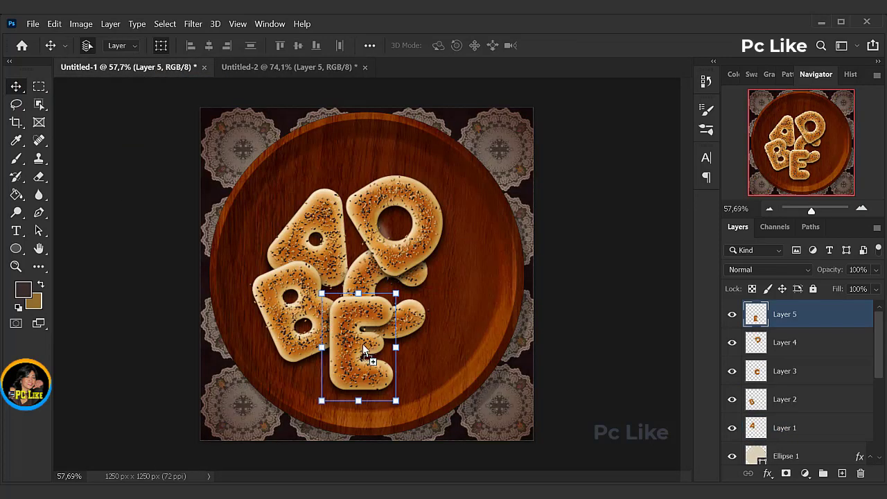
left_click_drag(406, 292, 451, 253)
left_click(654, 46)
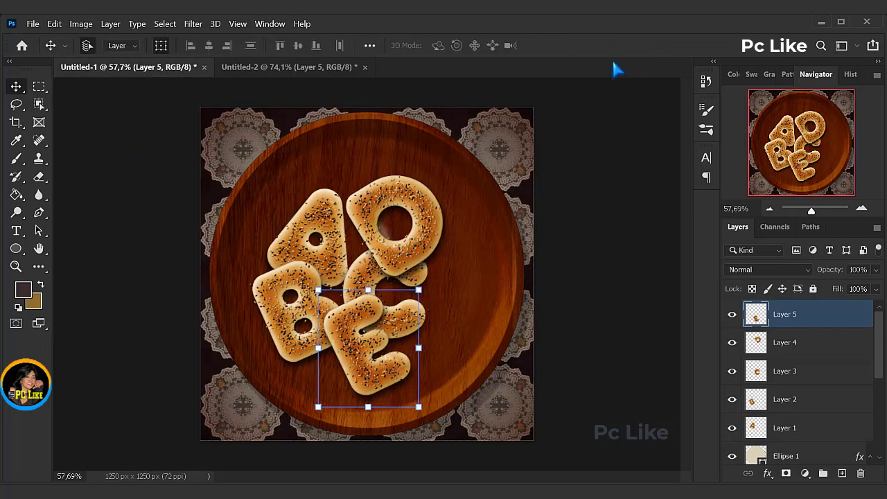
Step: Move the E beside the D in Untitled-2, and cut the S from Group 1 and paste it onto its own layer
left_click(289, 67)
left_click_drag(353, 241, 333, 347)
left_click(783, 456)
key("m")
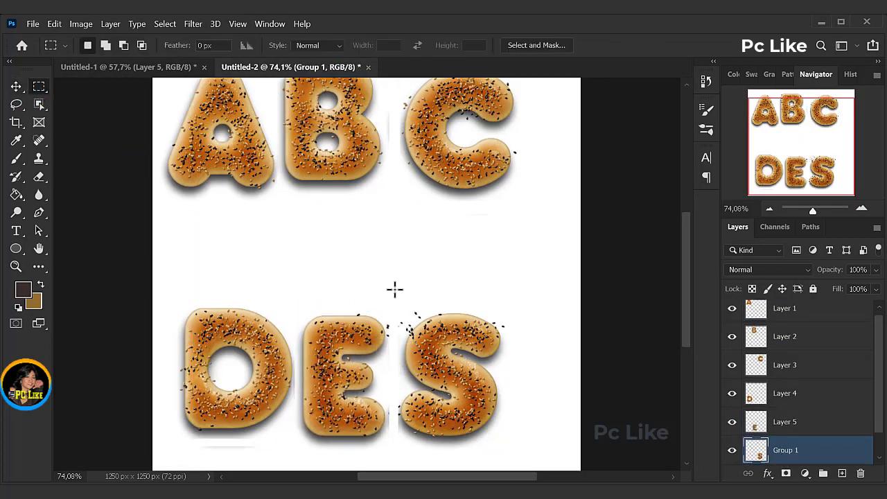
left_click_drag(393, 290, 514, 451)
left_click(54, 24)
left_click(85, 97)
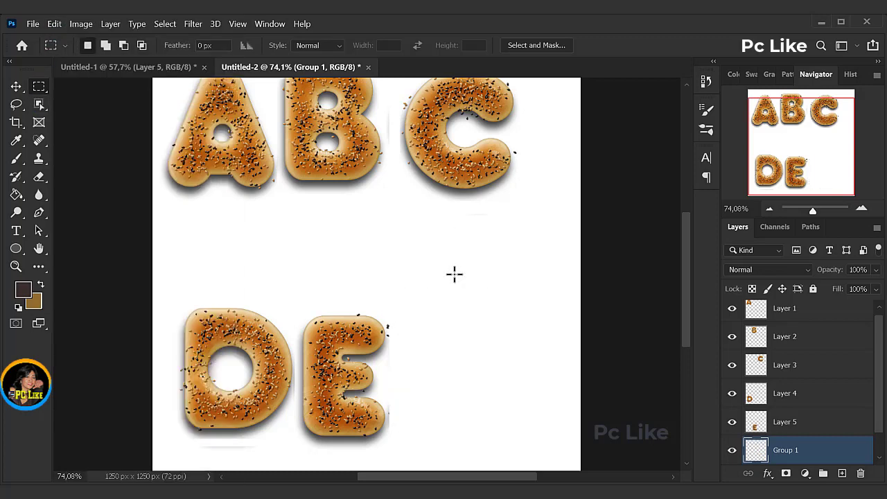
left_click(54, 24)
left_click(89, 136)
Step: Place a copy of the S on the right side of the plate in Untitled-1 and rotate it slightly counterclockwise
key("v")
left_click_drag(362, 236, 437, 244)
left_click_drag(445, 268, 444, 316)
left_click_drag(496, 248, 469, 228)
left_click(657, 46)
Step: Move the A up and left on the plate and adjust the placement and rotation of the D and S
left_click_drag(326, 214, 321, 202)
left_click_drag(373, 202, 408, 235)
left_click(657, 47)
left_click_drag(443, 275, 455, 239)
left_click(656, 46)
left_click(452, 288)
key("Escape")
Step: With transform controls hidden, move the C toward the plate's center and reposition the D above it and the E and S around it
left_click(161, 46)
left_click_drag(391, 231, 404, 201)
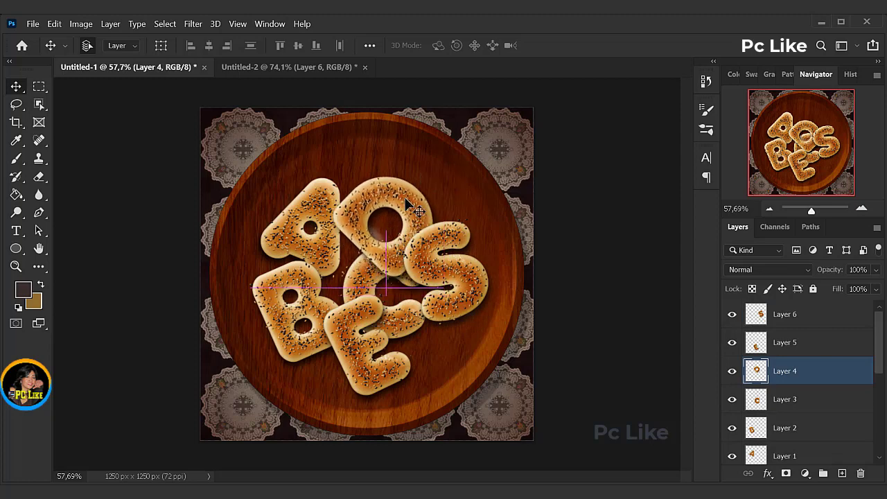
left_click_drag(374, 278, 358, 264)
left_click_drag(398, 366, 409, 367)
left_click_drag(469, 288, 463, 328)
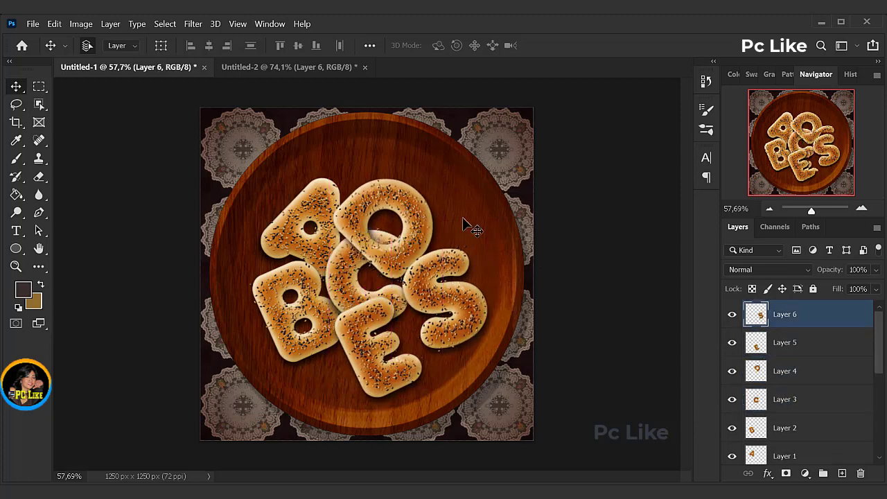
left_click_drag(412, 208, 413, 194)
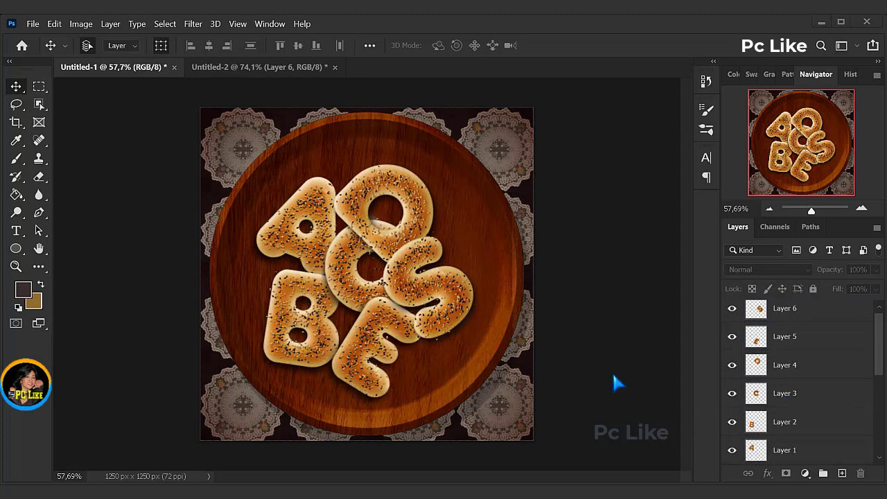